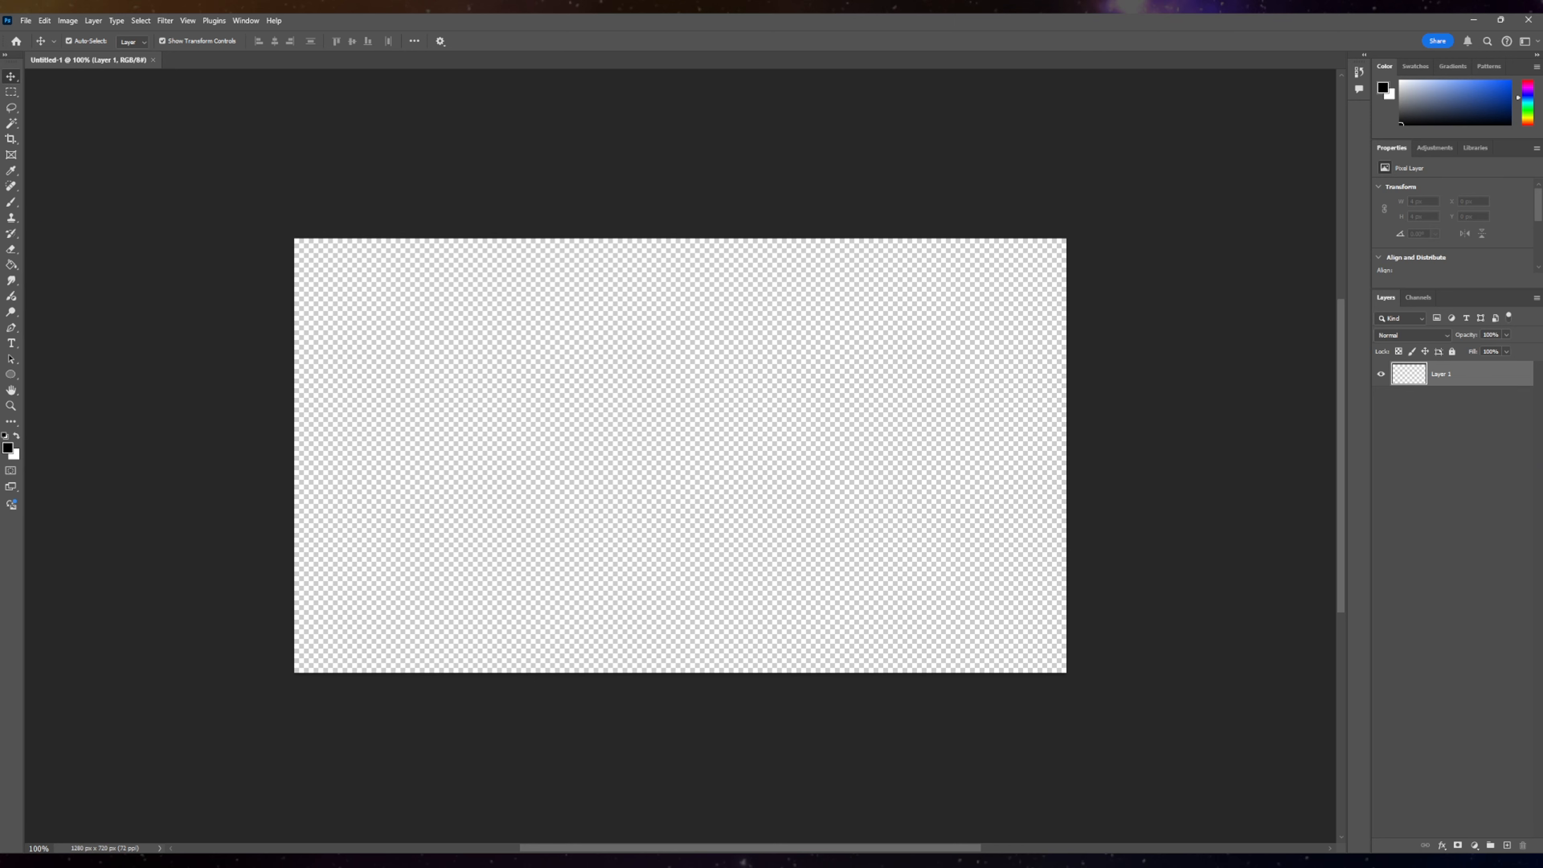
- Place the Sable and wesker cutout on the canvas's right half and add the back drop1 image as a layer beneath it
drag(979, 464, 901, 466)
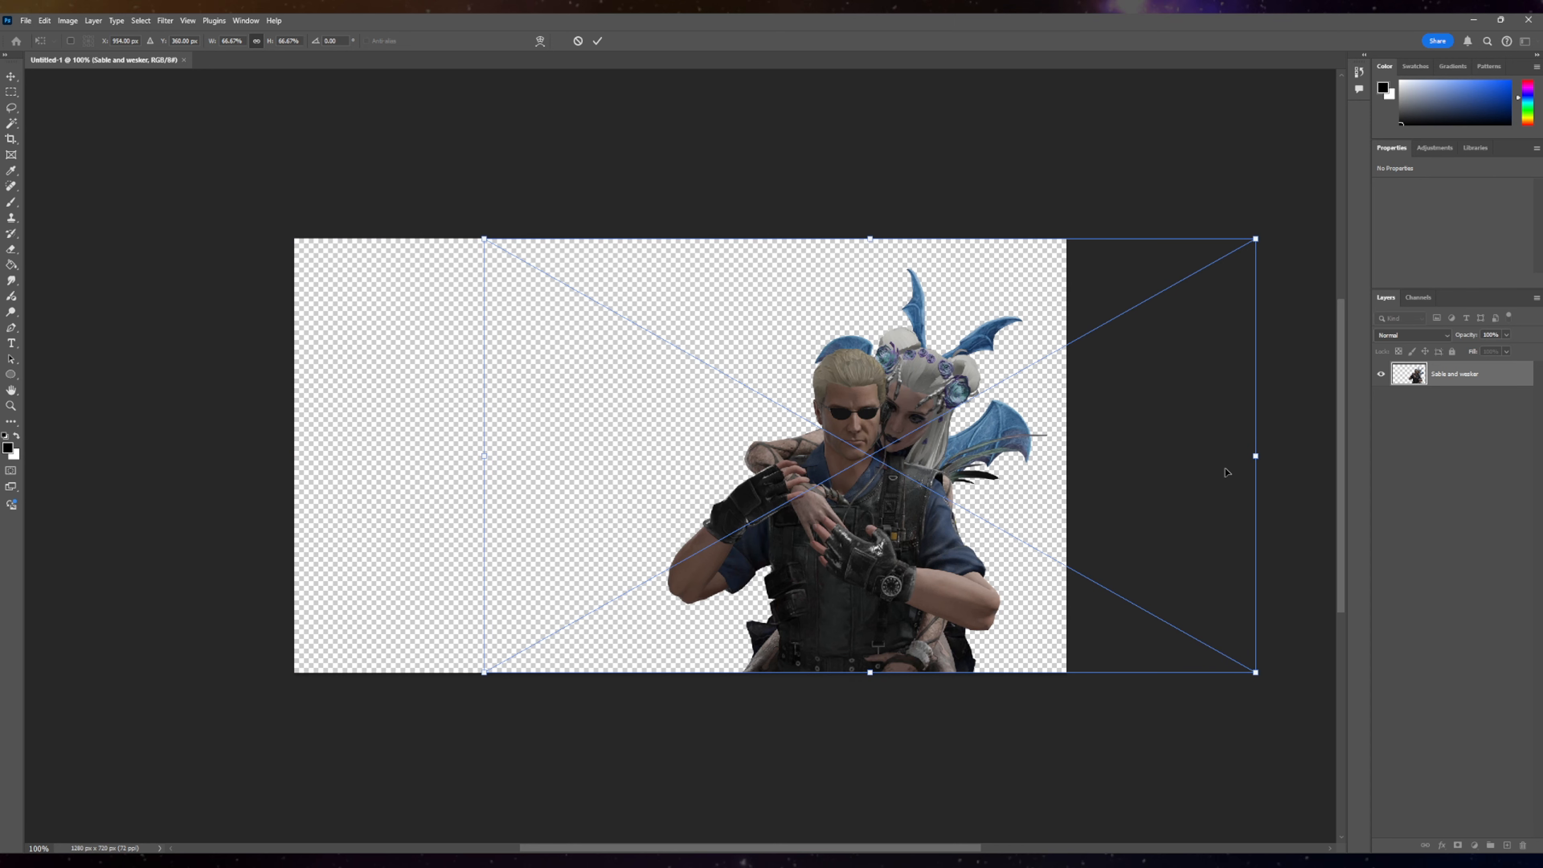
key(Return)
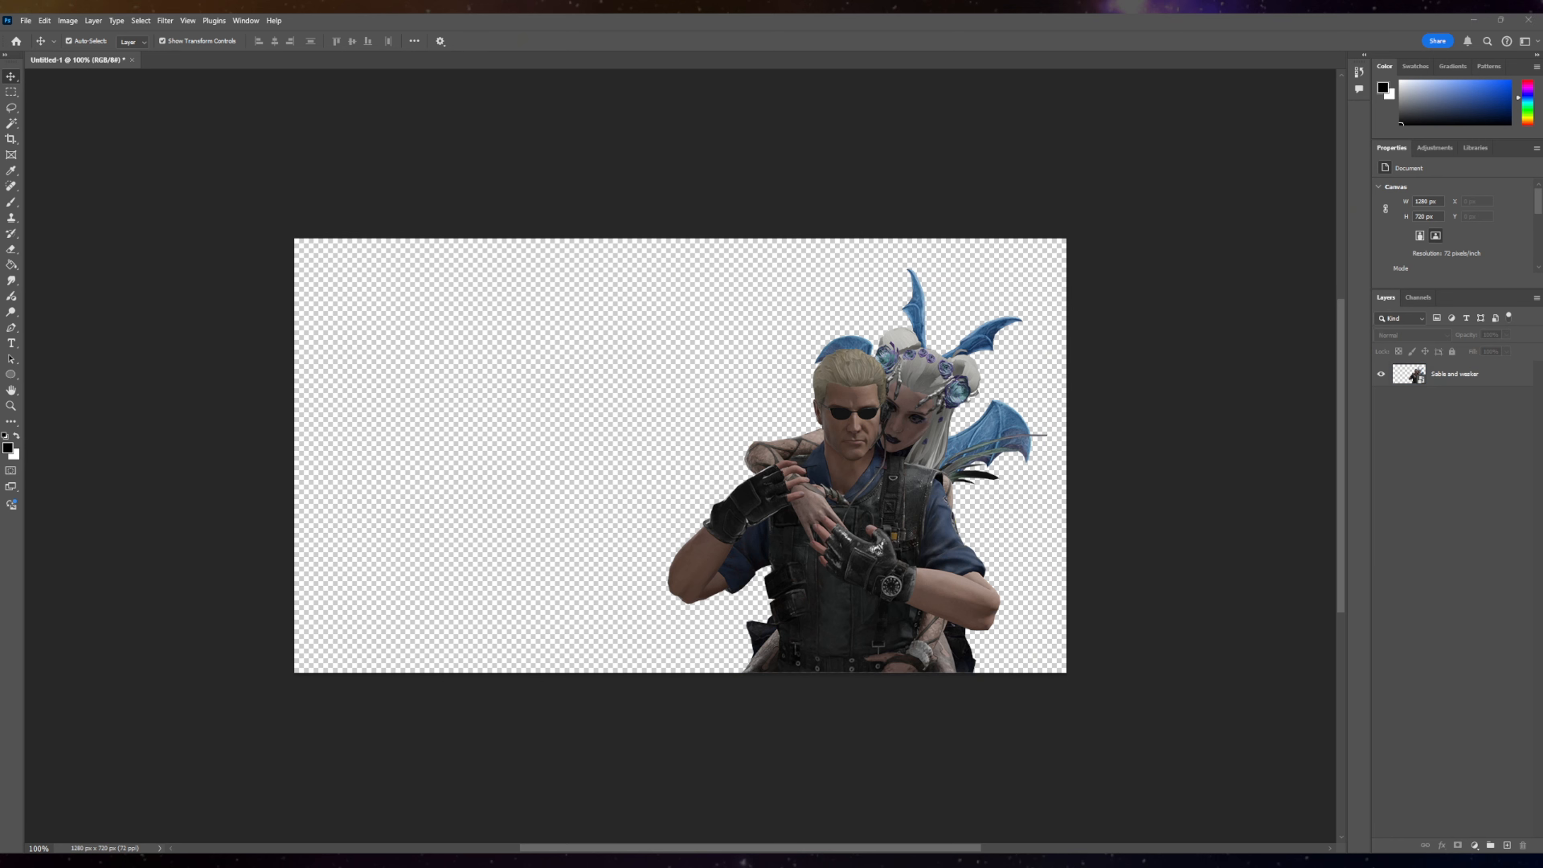
drag(857, 396, 954, 342)
drag(1458, 373, 1456, 426)
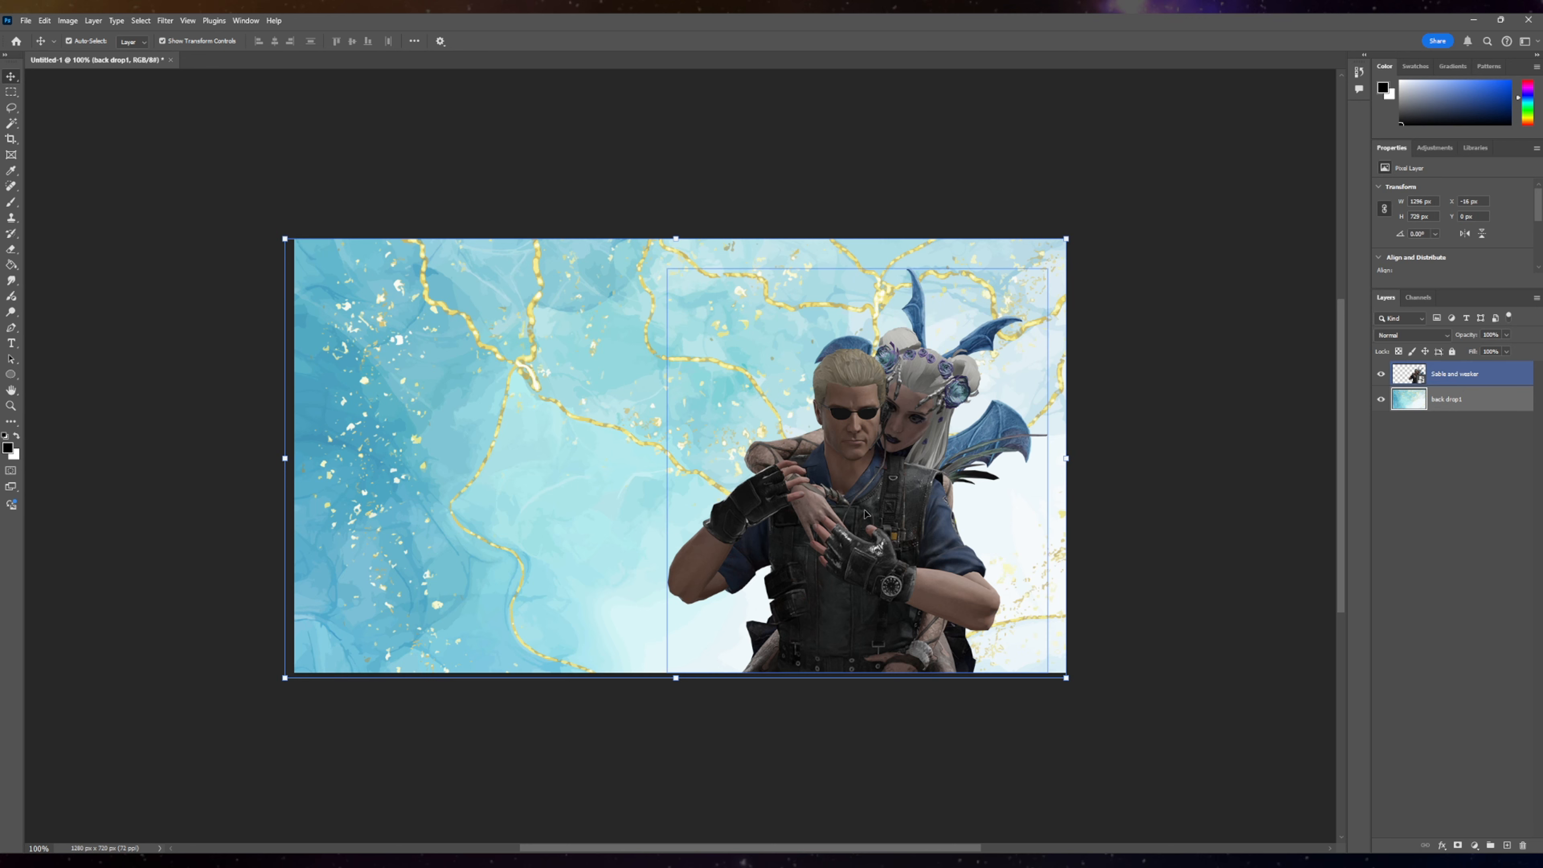
- Add a white outside Stroke effect to the Sable and wesker layer
click(1471, 374)
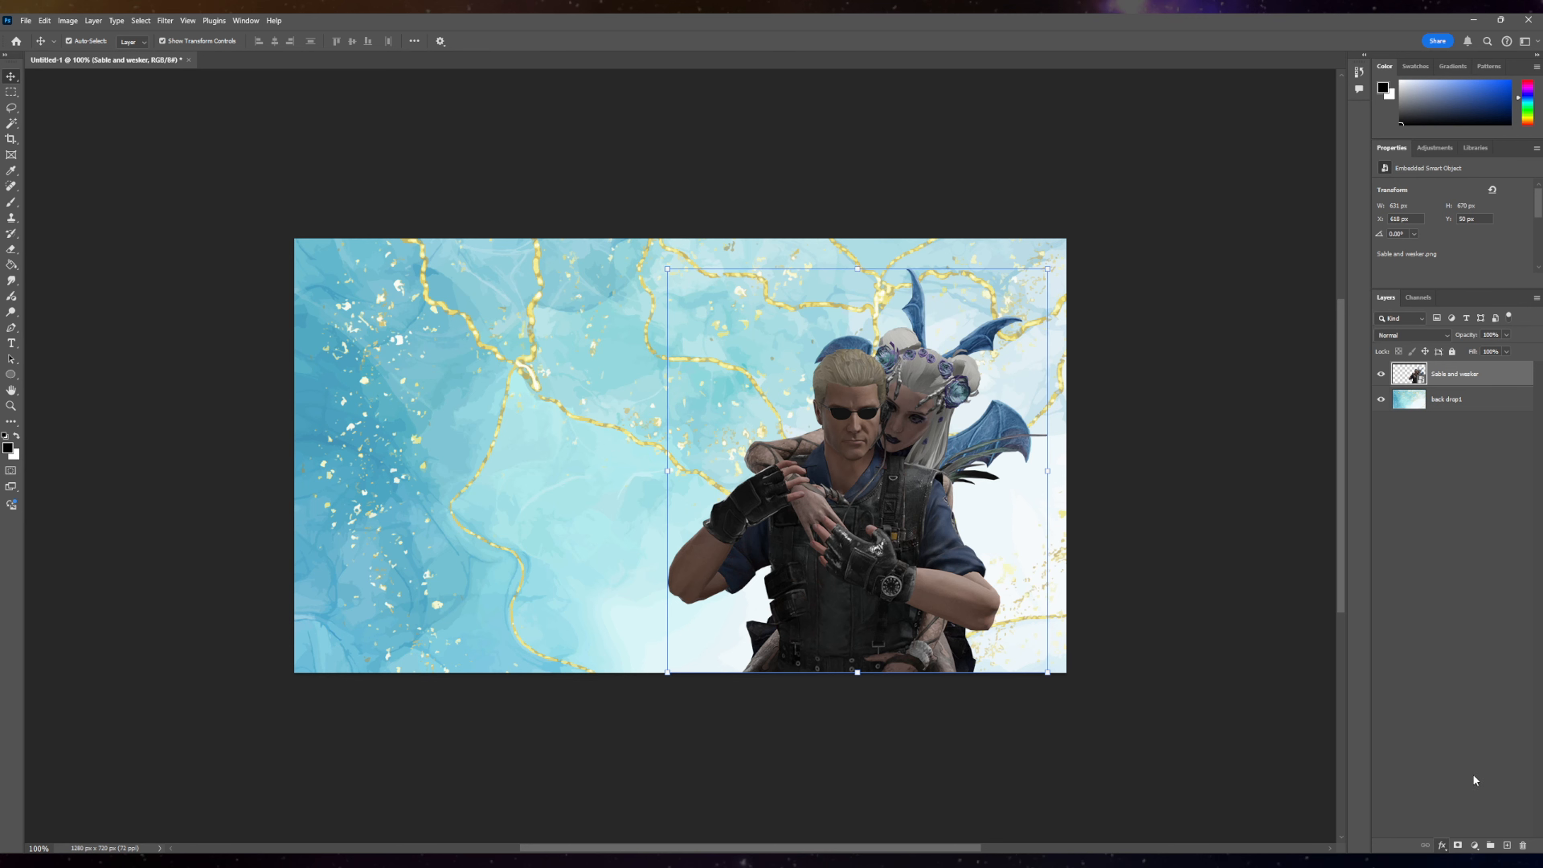
click(1475, 755)
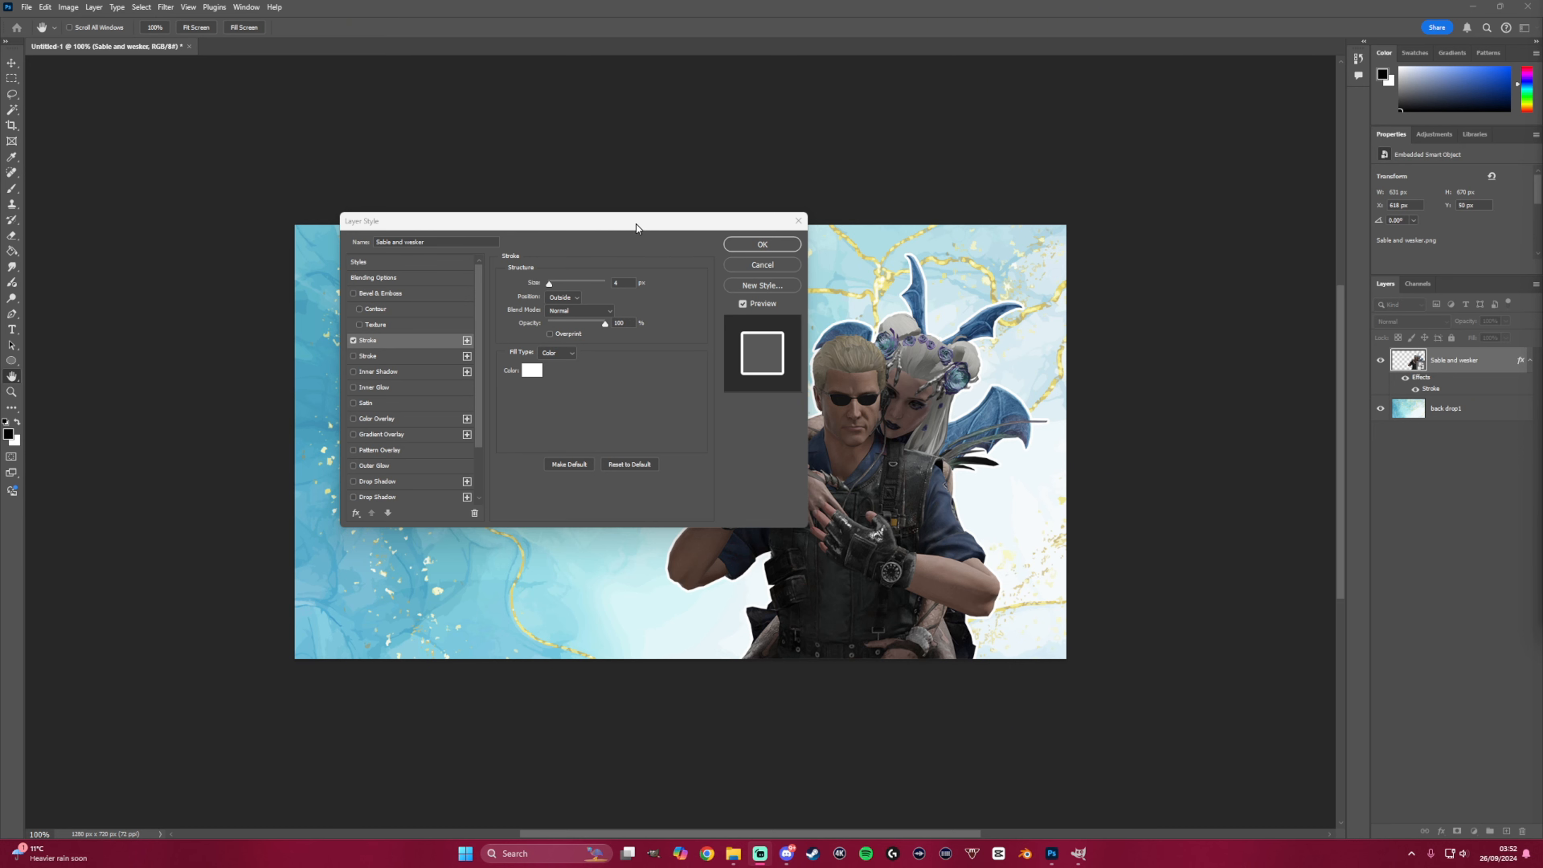
drag(637, 224, 459, 151)
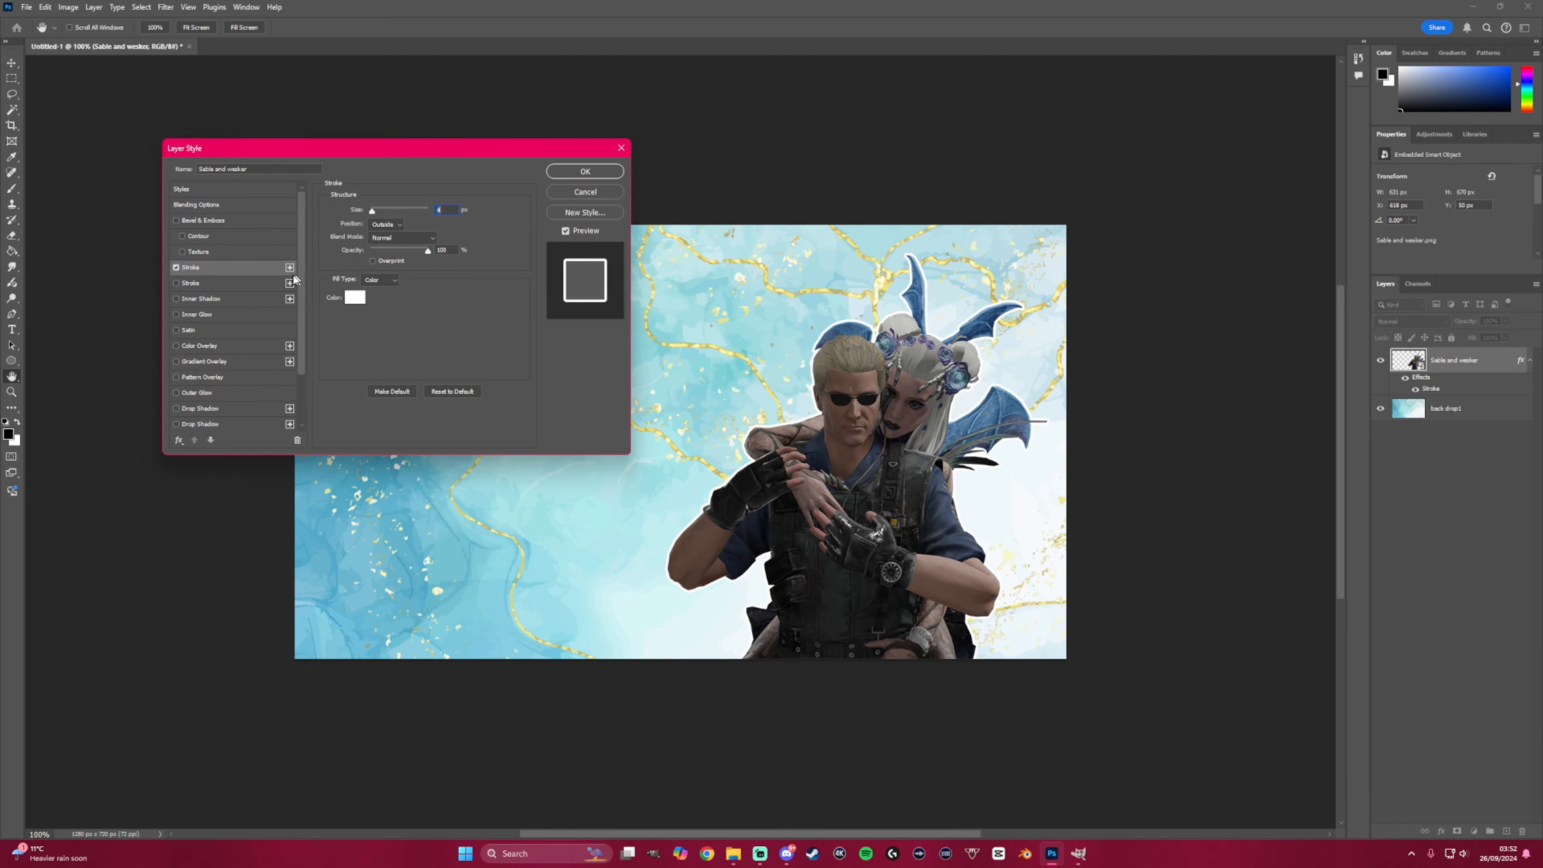
- Try black and bright green as the stroke colour around the Sable and wesker cutout
click(355, 302)
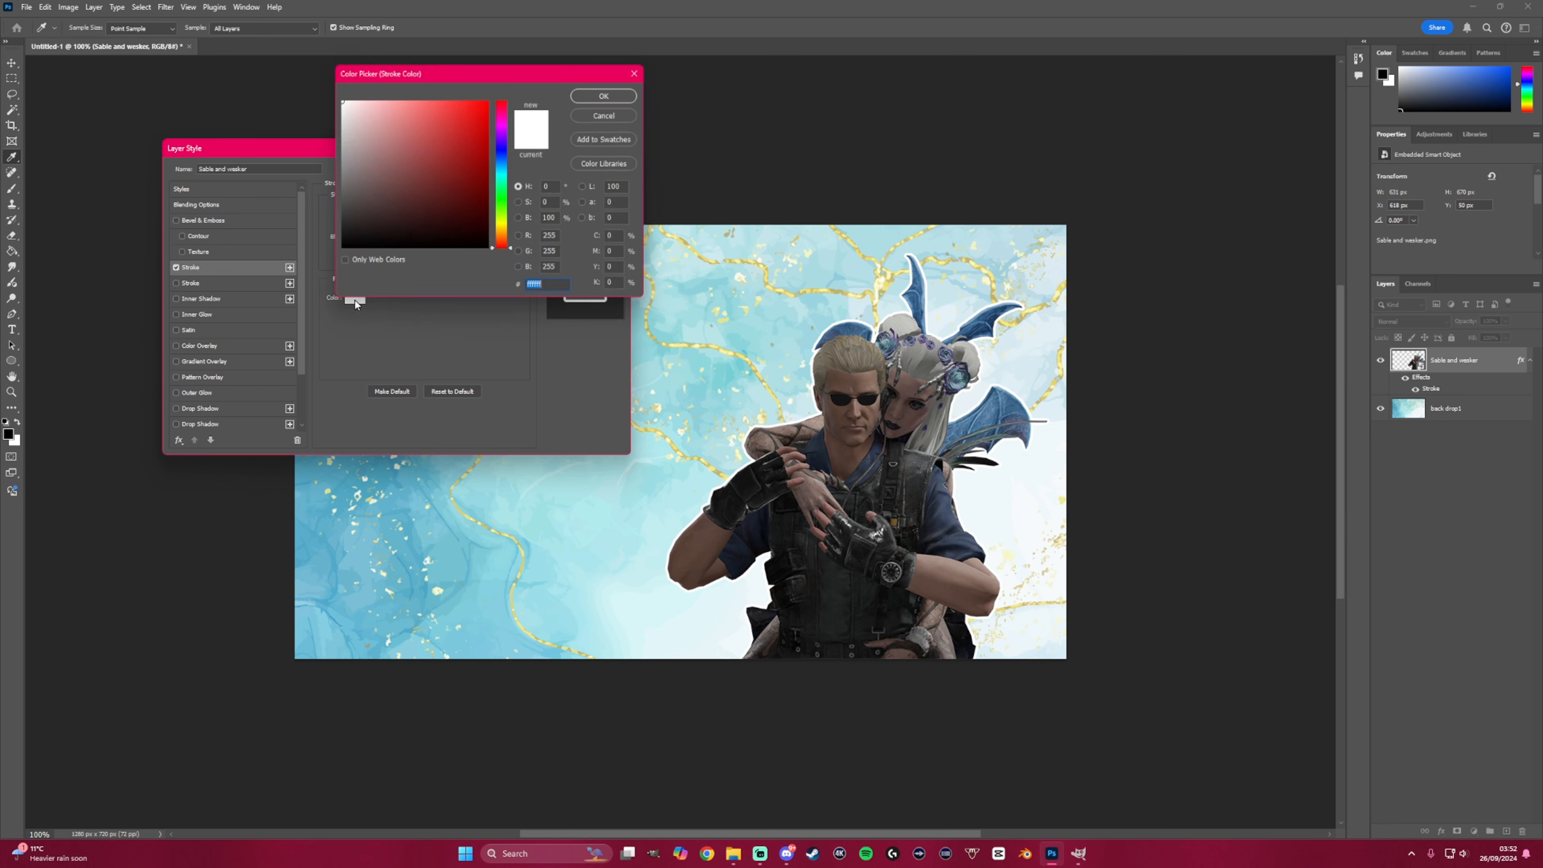
click(462, 239)
drag(462, 239, 485, 251)
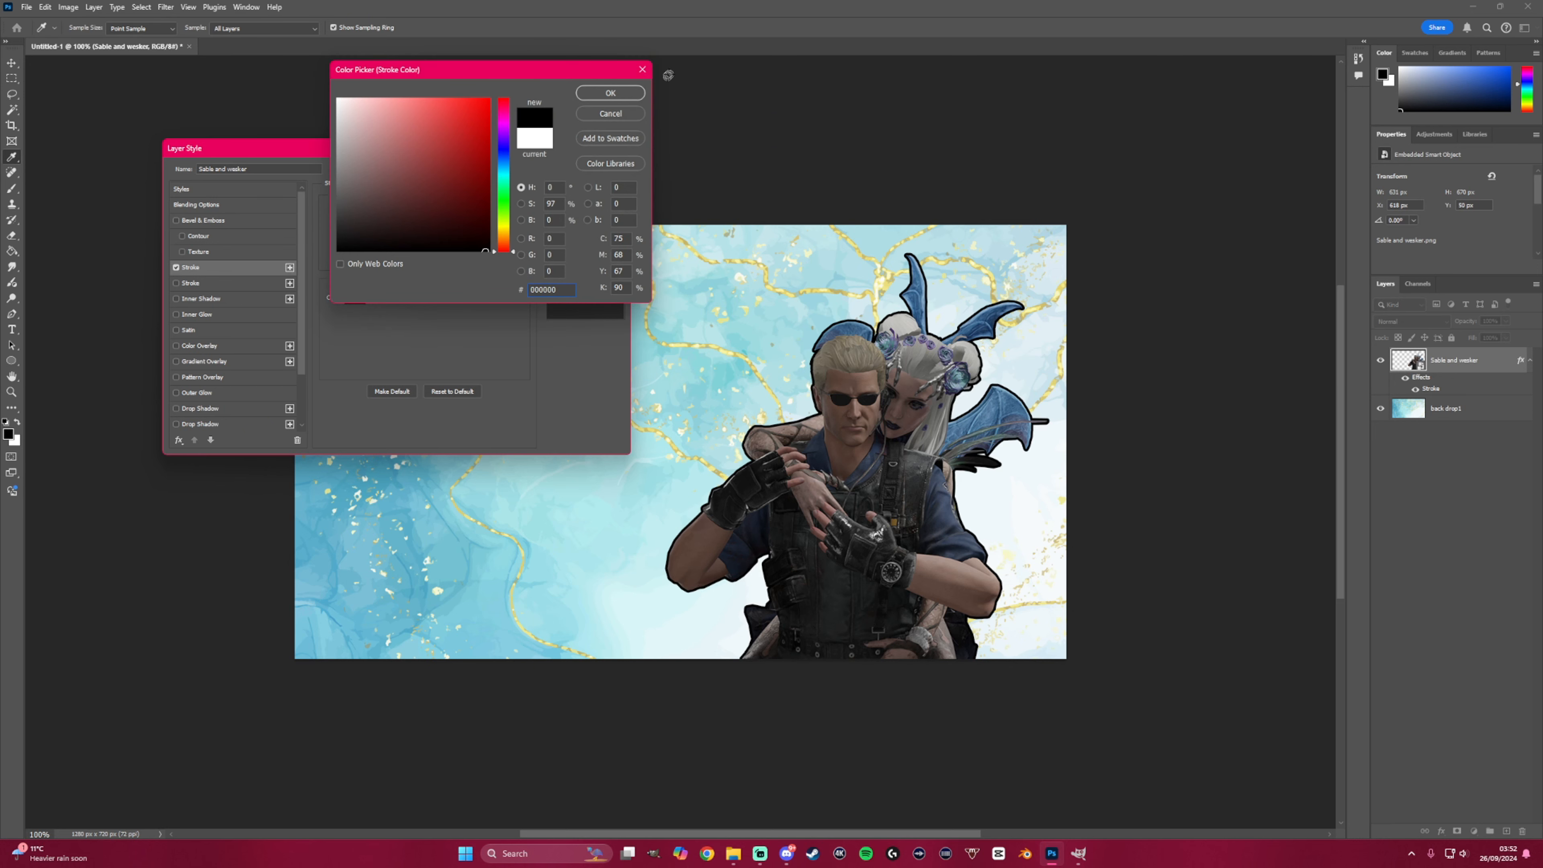
click(504, 204)
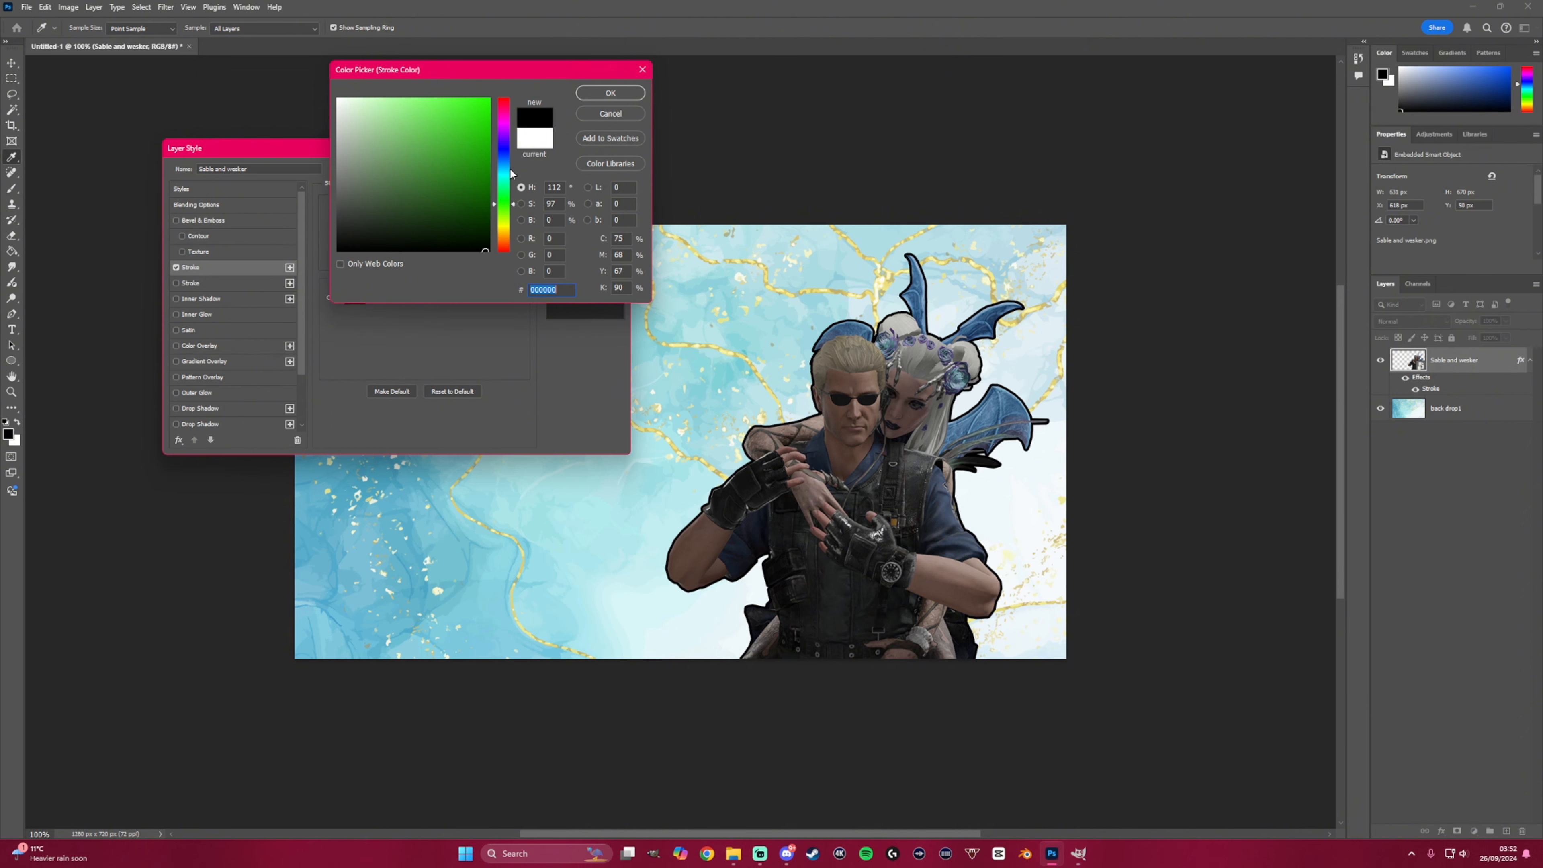
click(610, 93)
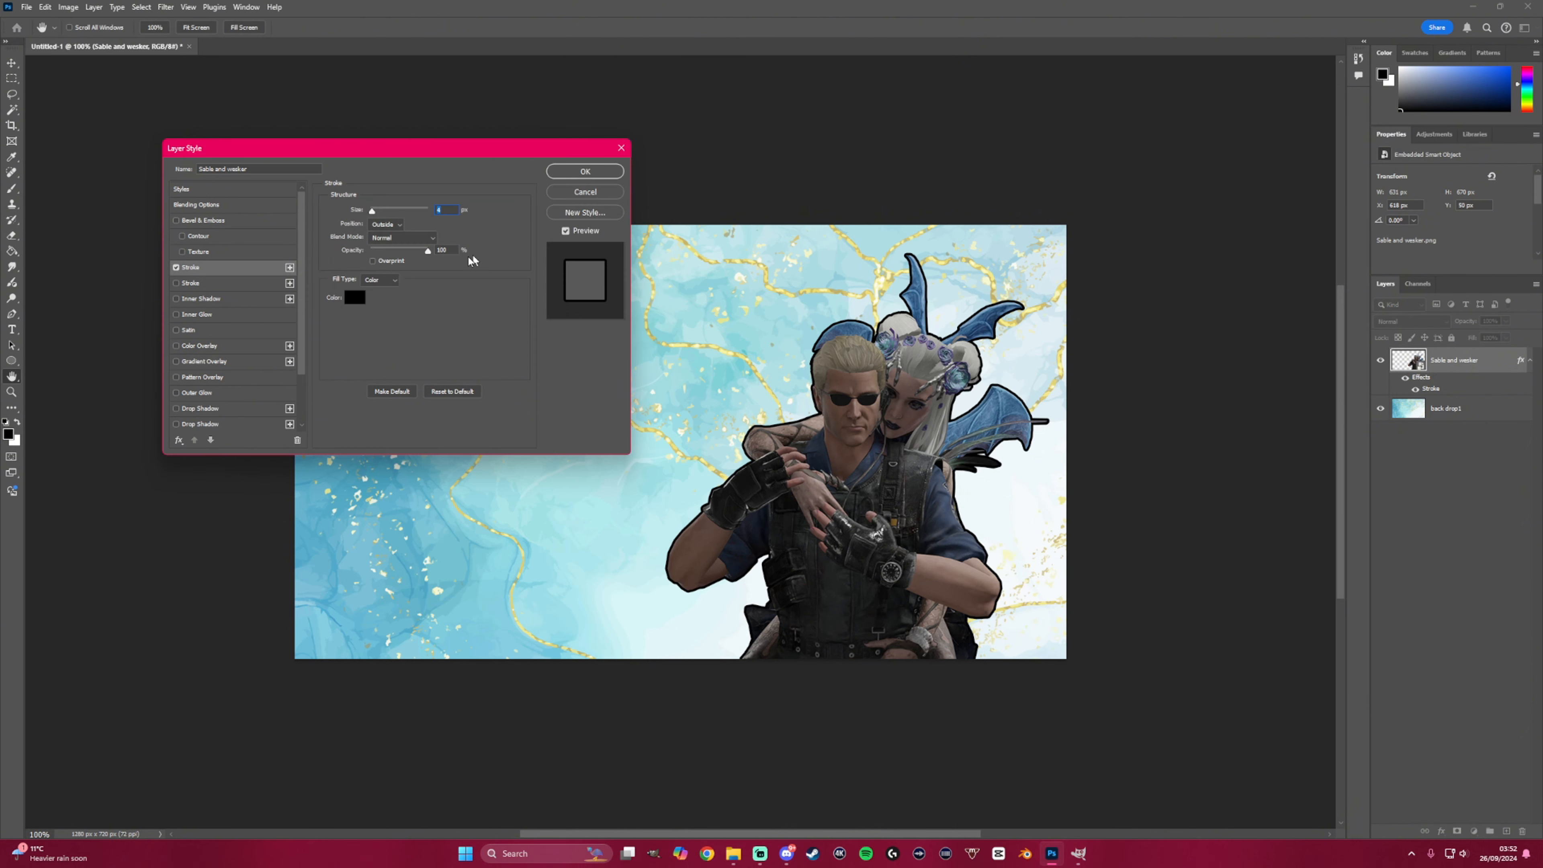
click(353, 301)
drag(457, 214, 502, 72)
click(611, 92)
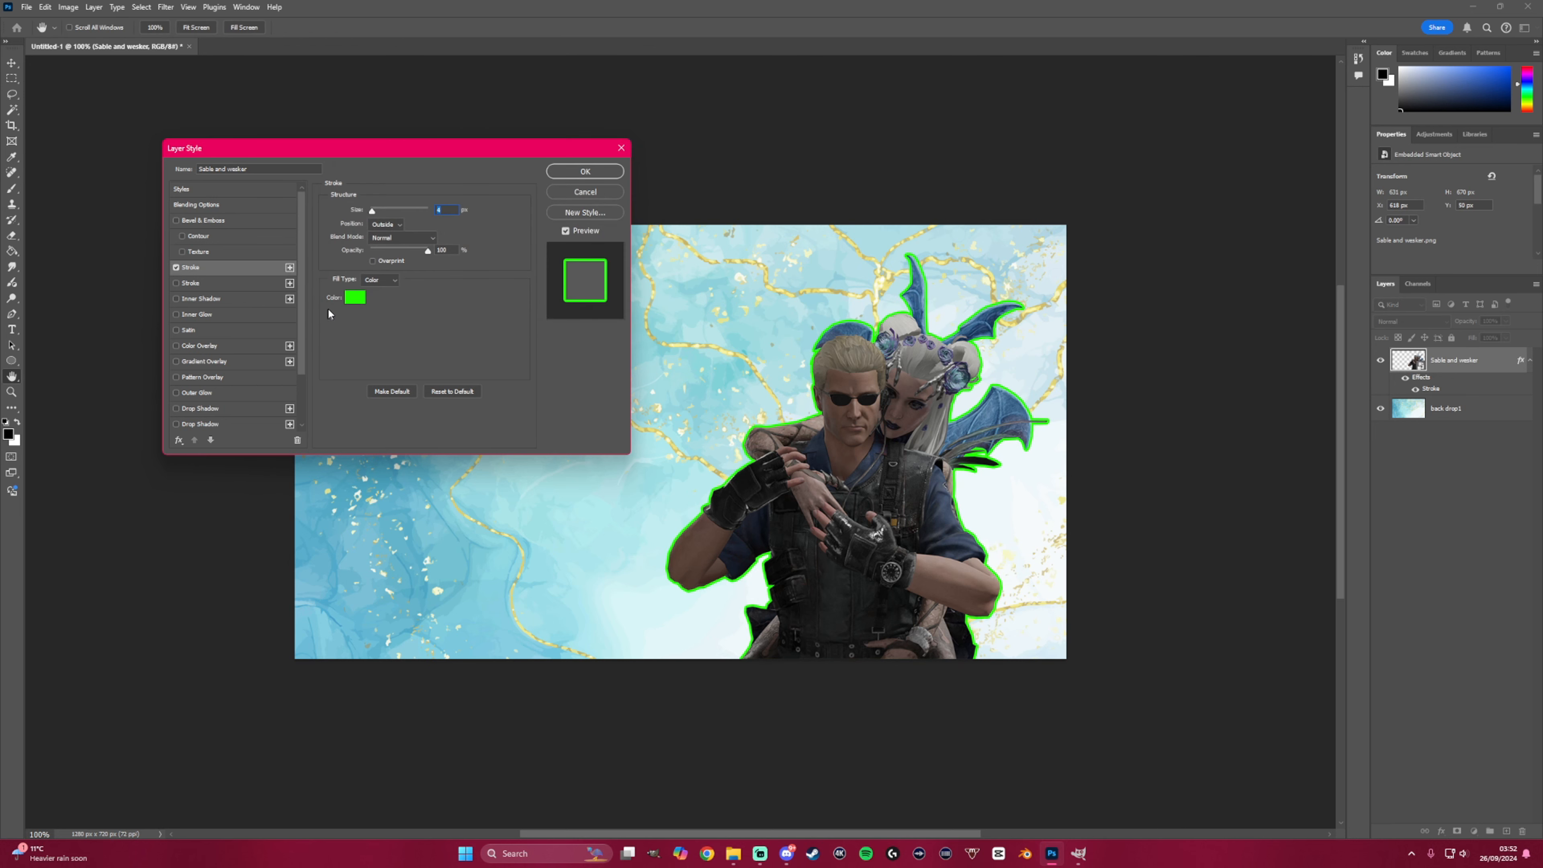
- Set the stroke colour of the Sable and wesker layer to white
click(352, 300)
drag(452, 249, 335, 94)
click(629, 92)
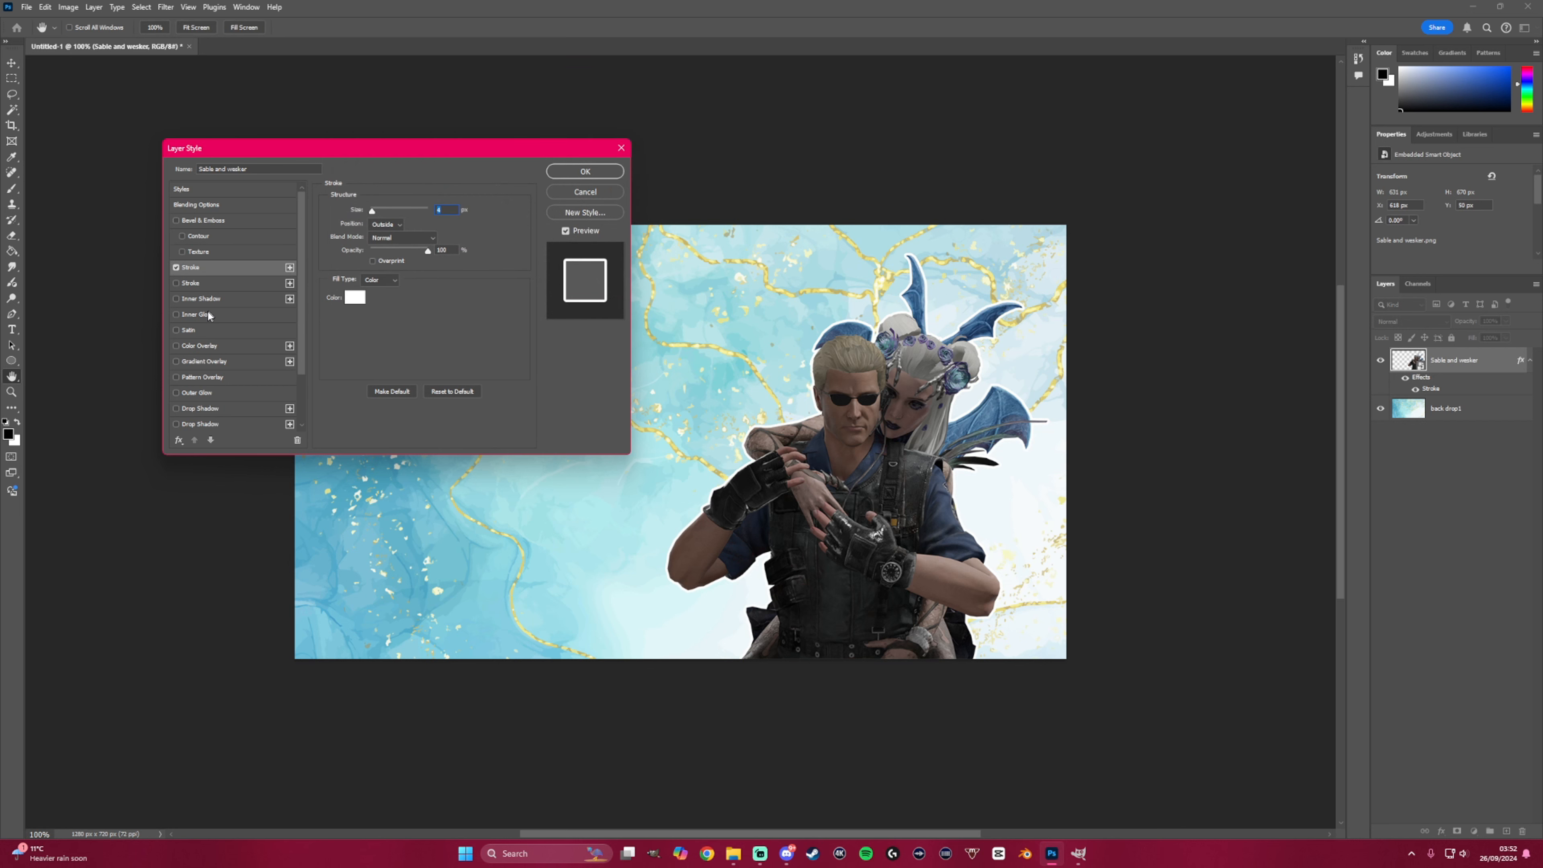
- Enable a black Drop Shadow behind the Sable and wesker cutout and apply the layer style
click(177, 409)
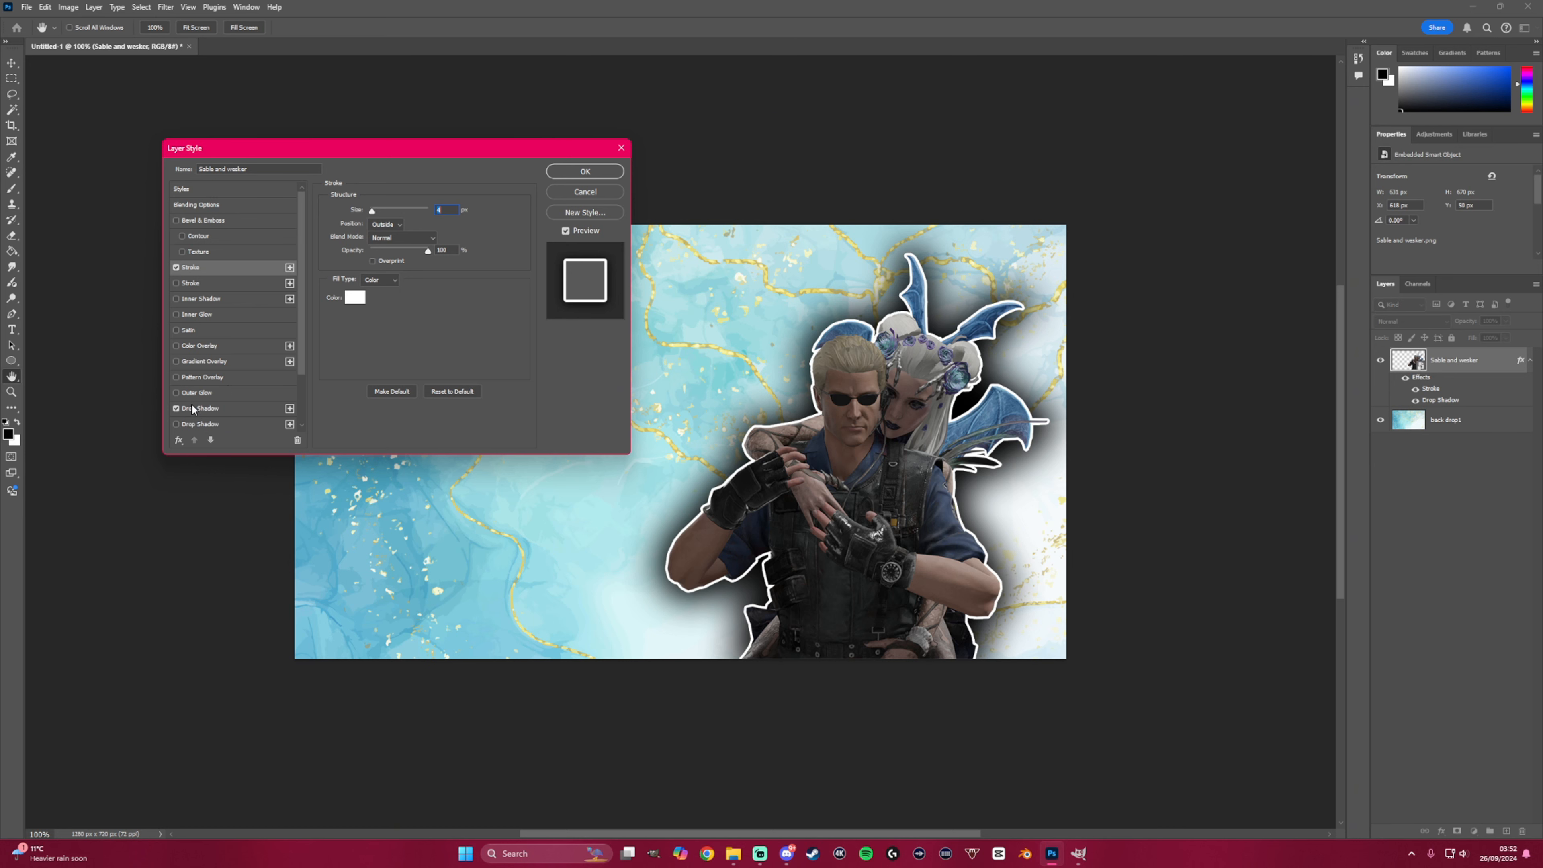
click(197, 409)
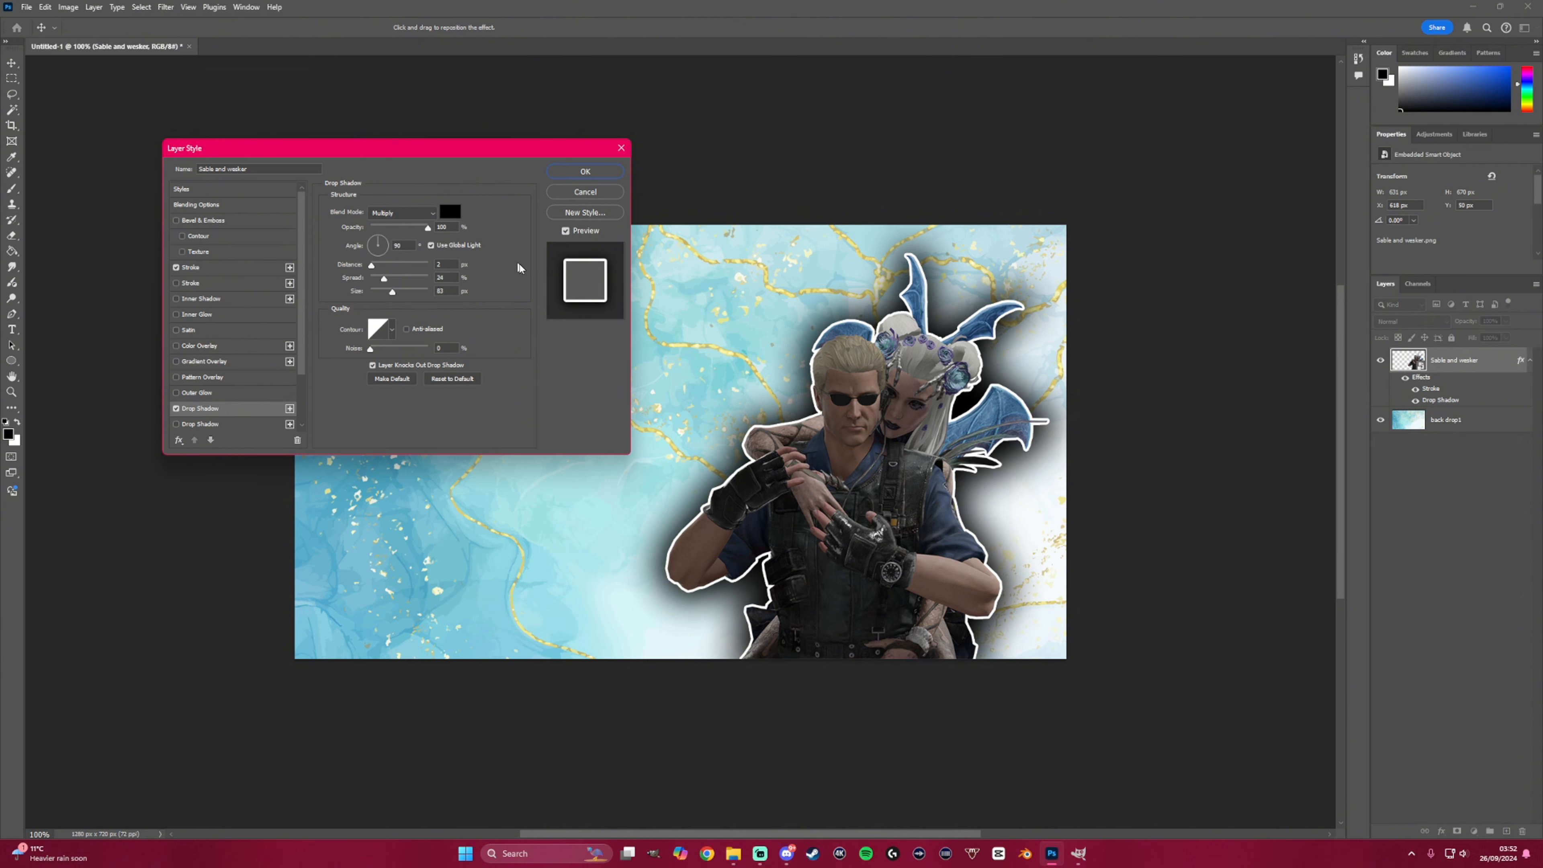
click(585, 171)
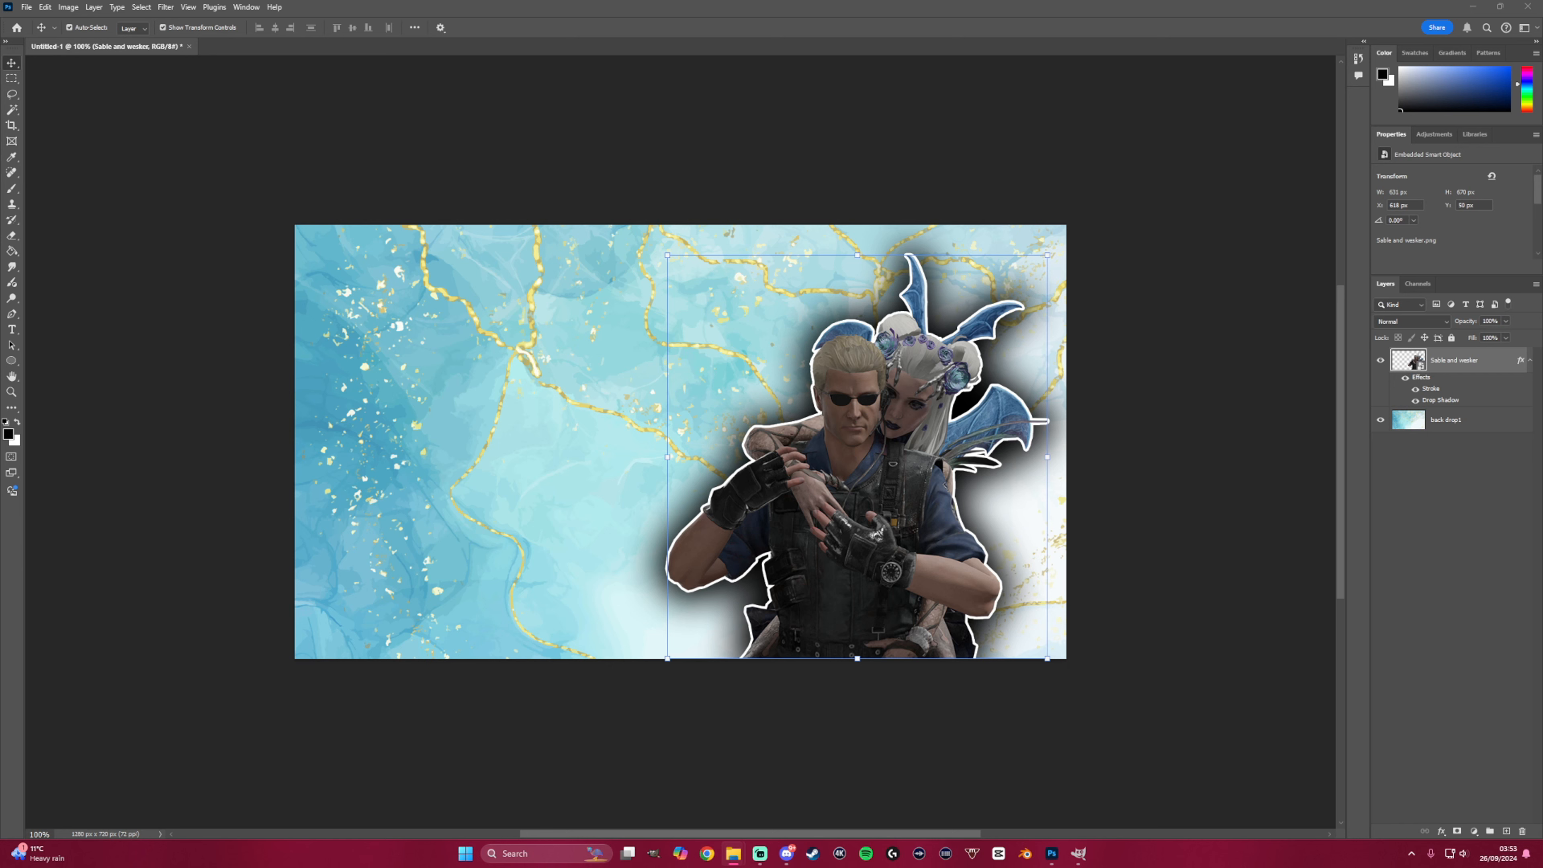
- Place the mummy dwight cutout on the canvas's left half, scaled to about 44% with its feet at the lower edge
drag(1367, 383, 425, 447)
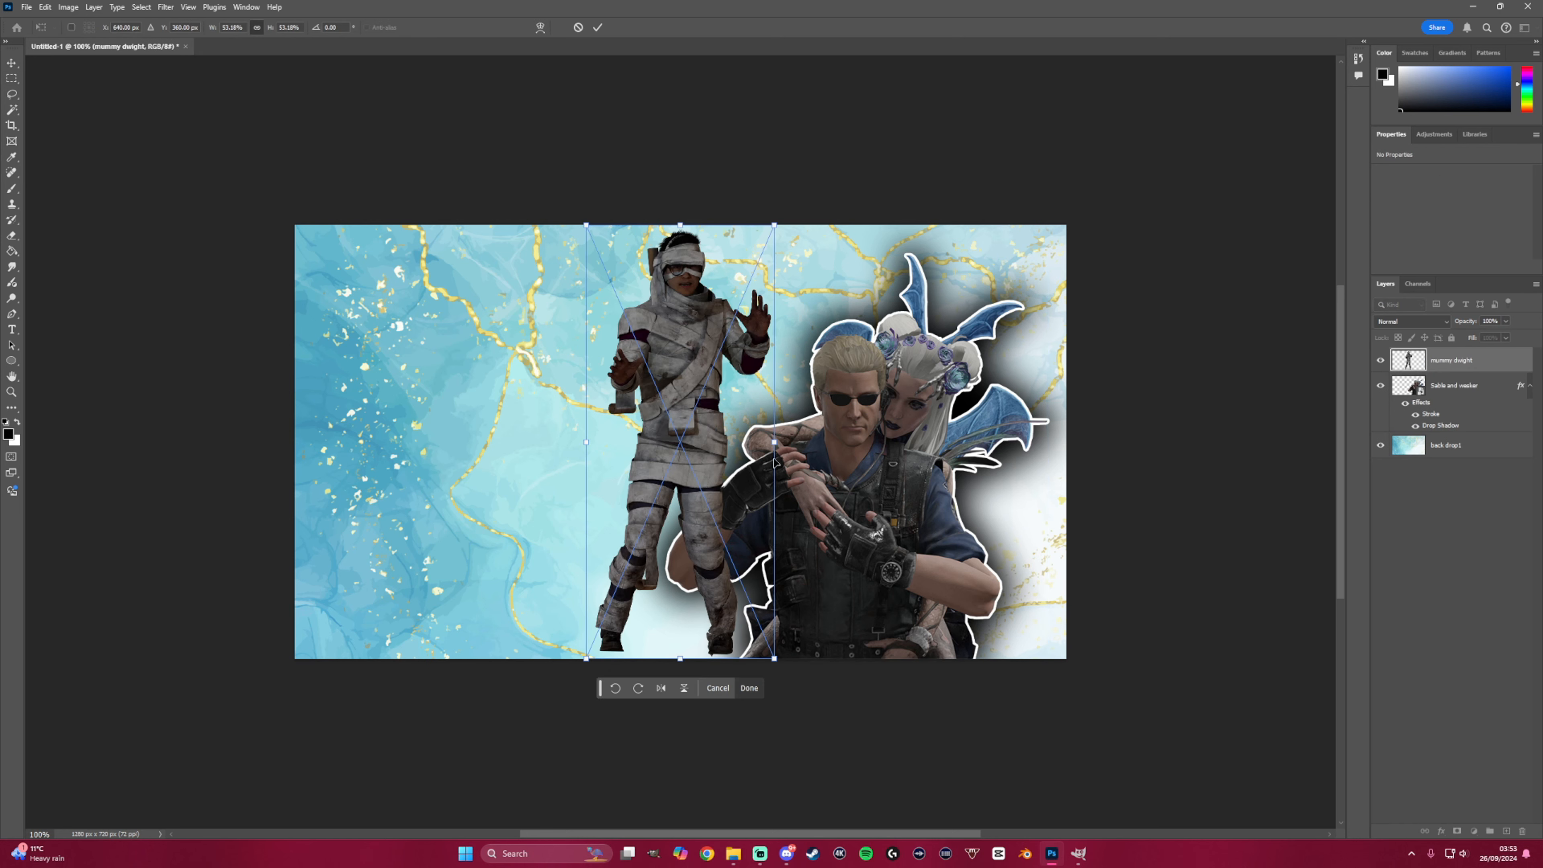
drag(727, 397, 552, 403)
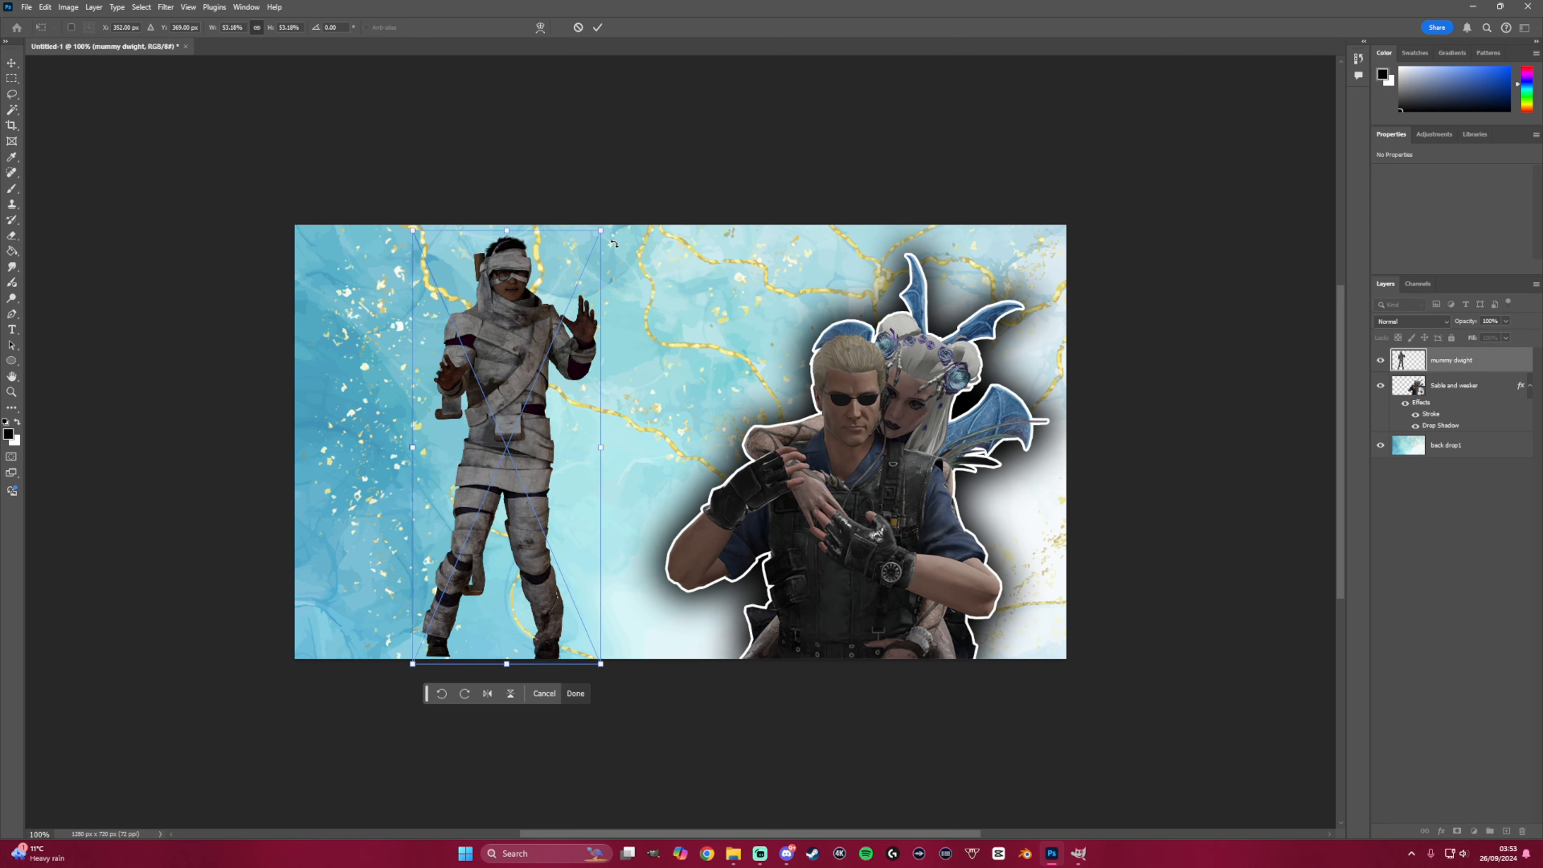
drag(600, 231, 562, 318)
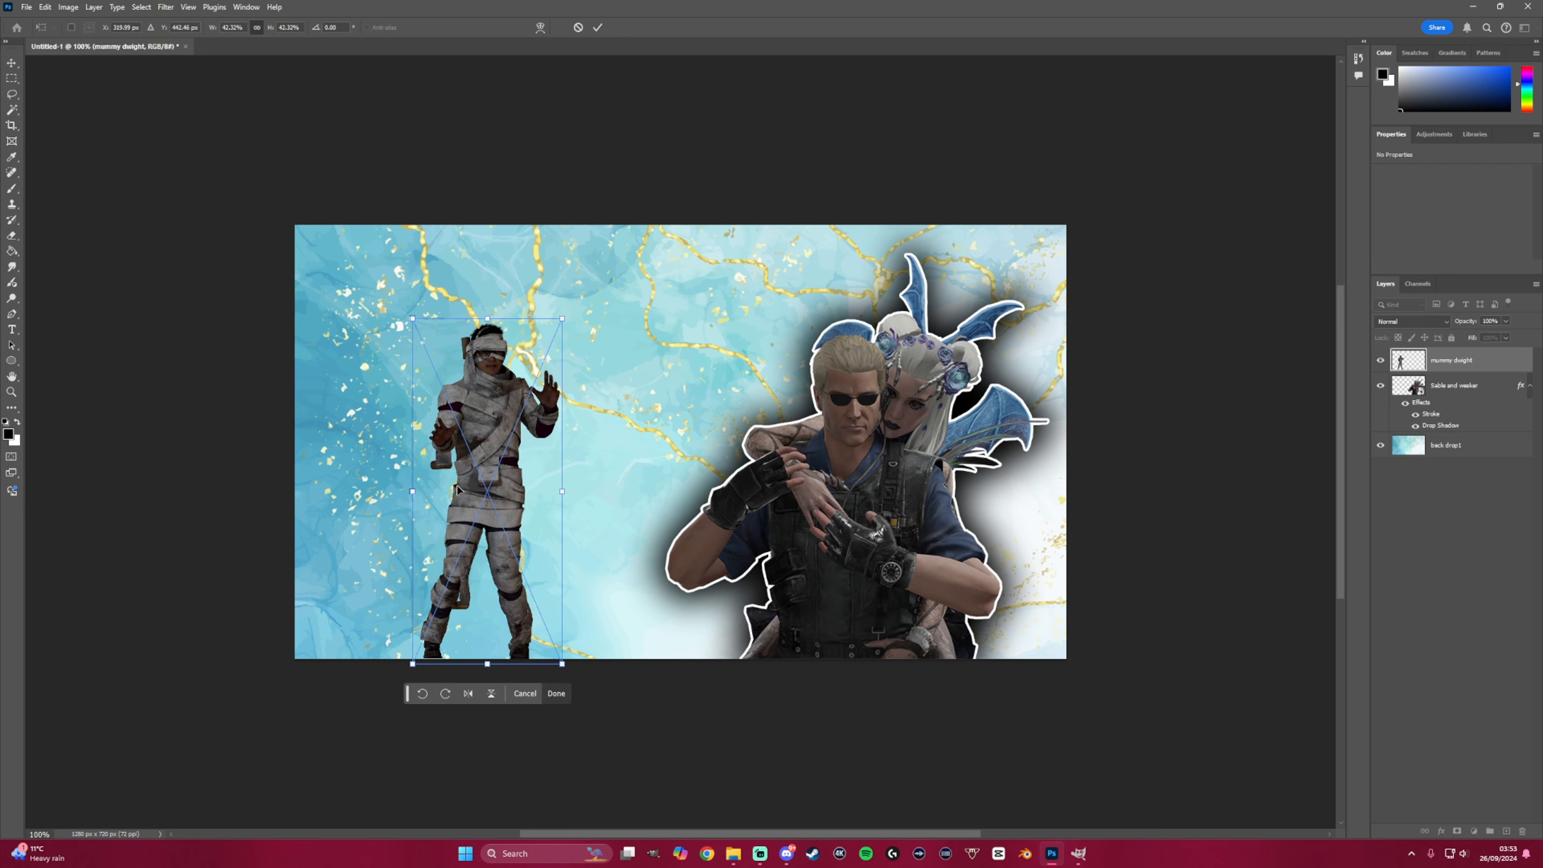
mouse_move(457, 489)
mouse_down()
mouse_move(486, 483)
mouse_move(447, 490)
mouse_up()
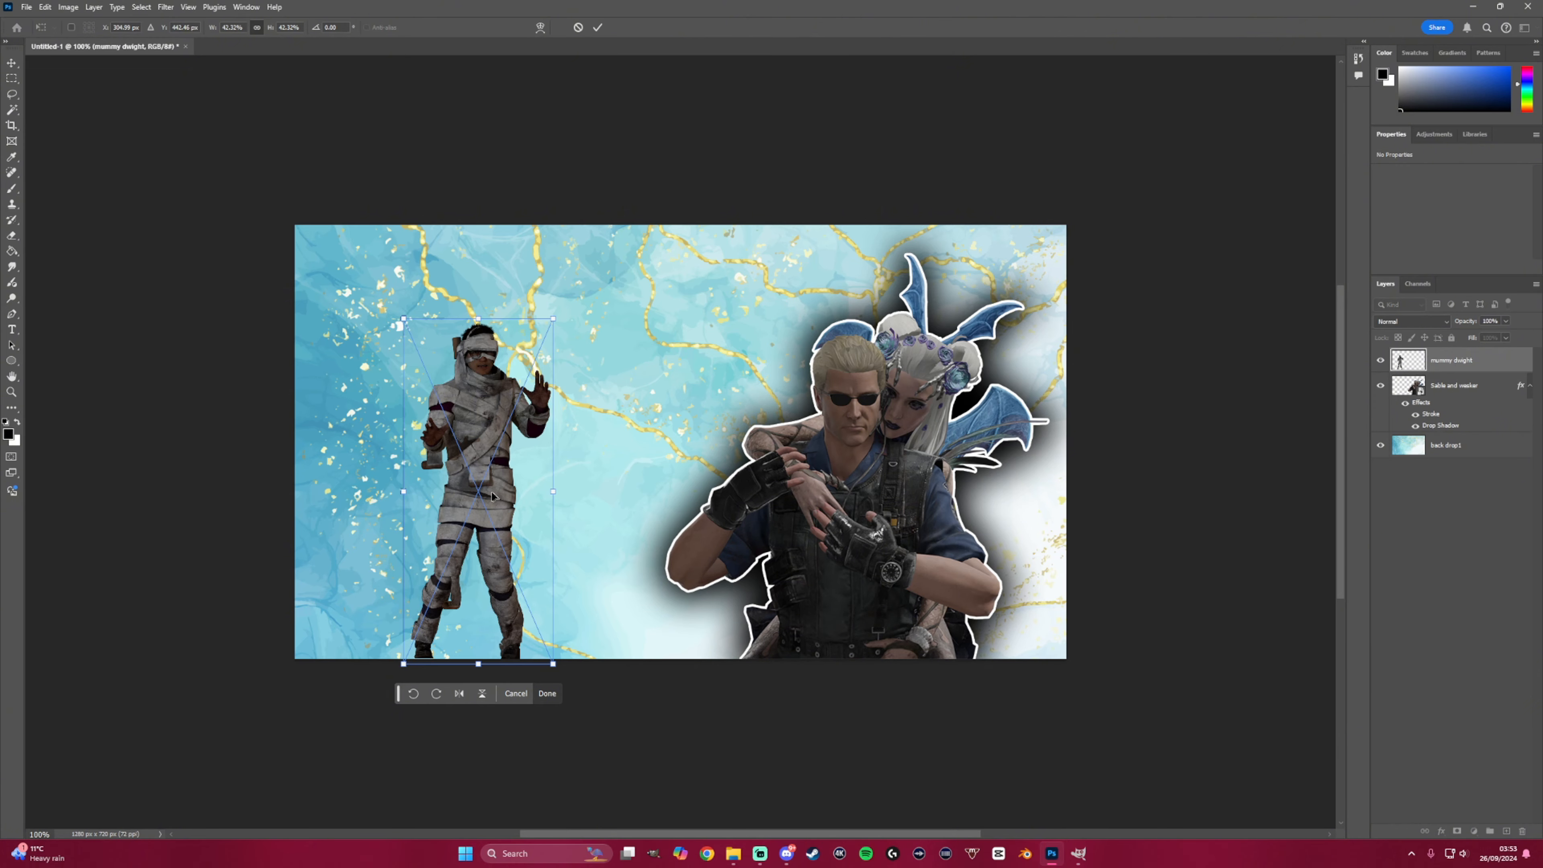
drag(479, 471, 469, 471)
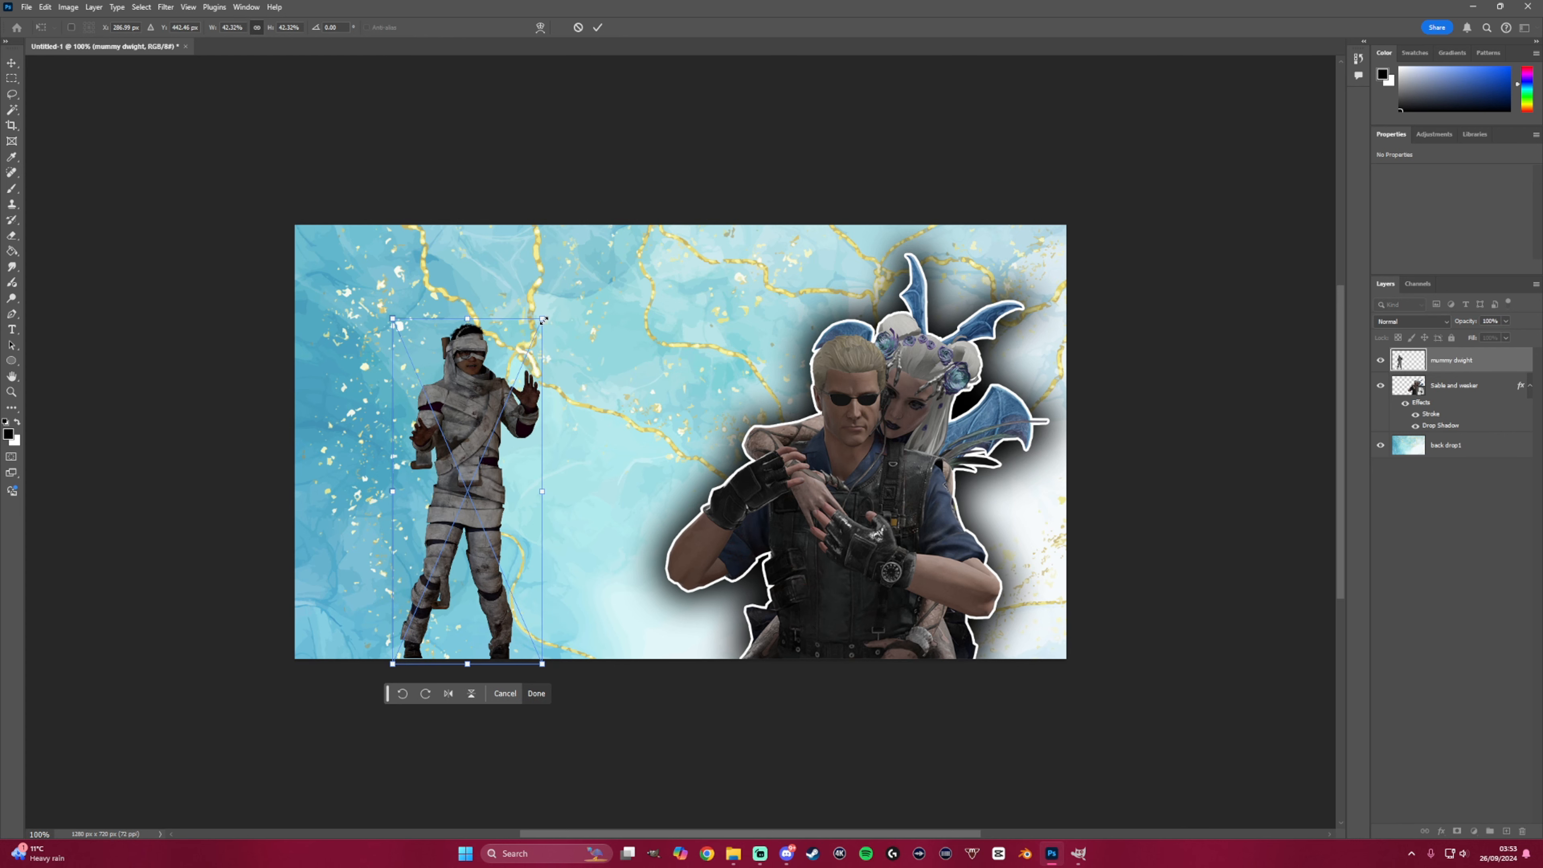
mouse_move(542, 318)
mouse_down()
mouse_move(550, 307)
mouse_move(555, 325)
mouse_up()
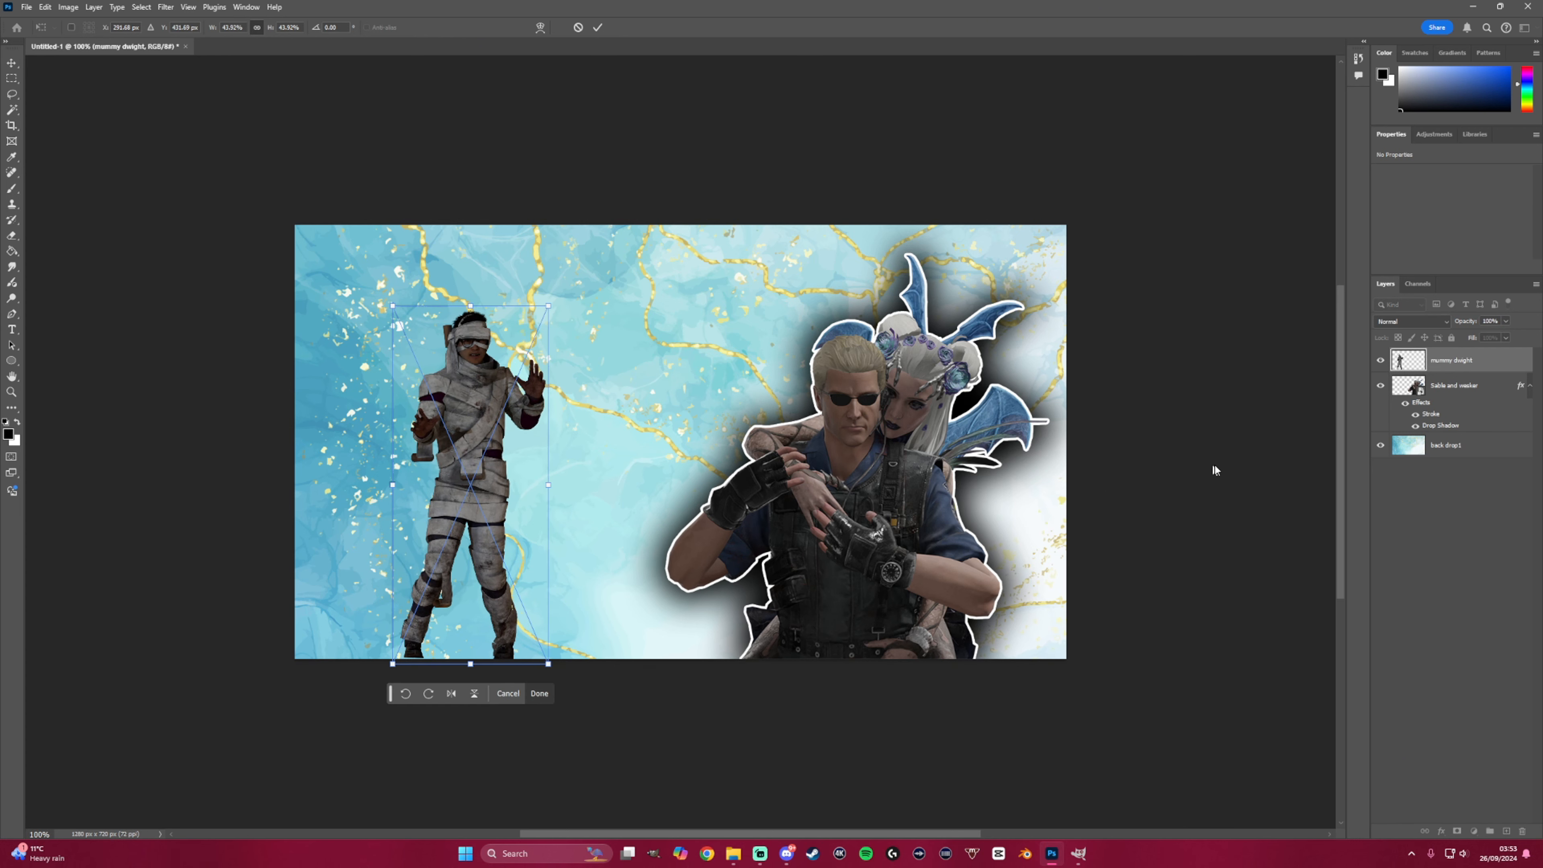
- Select the mummy figure by picking the empty area around it with the Magic Wand and inverting the selection
click(12, 108)
click(577, 521)
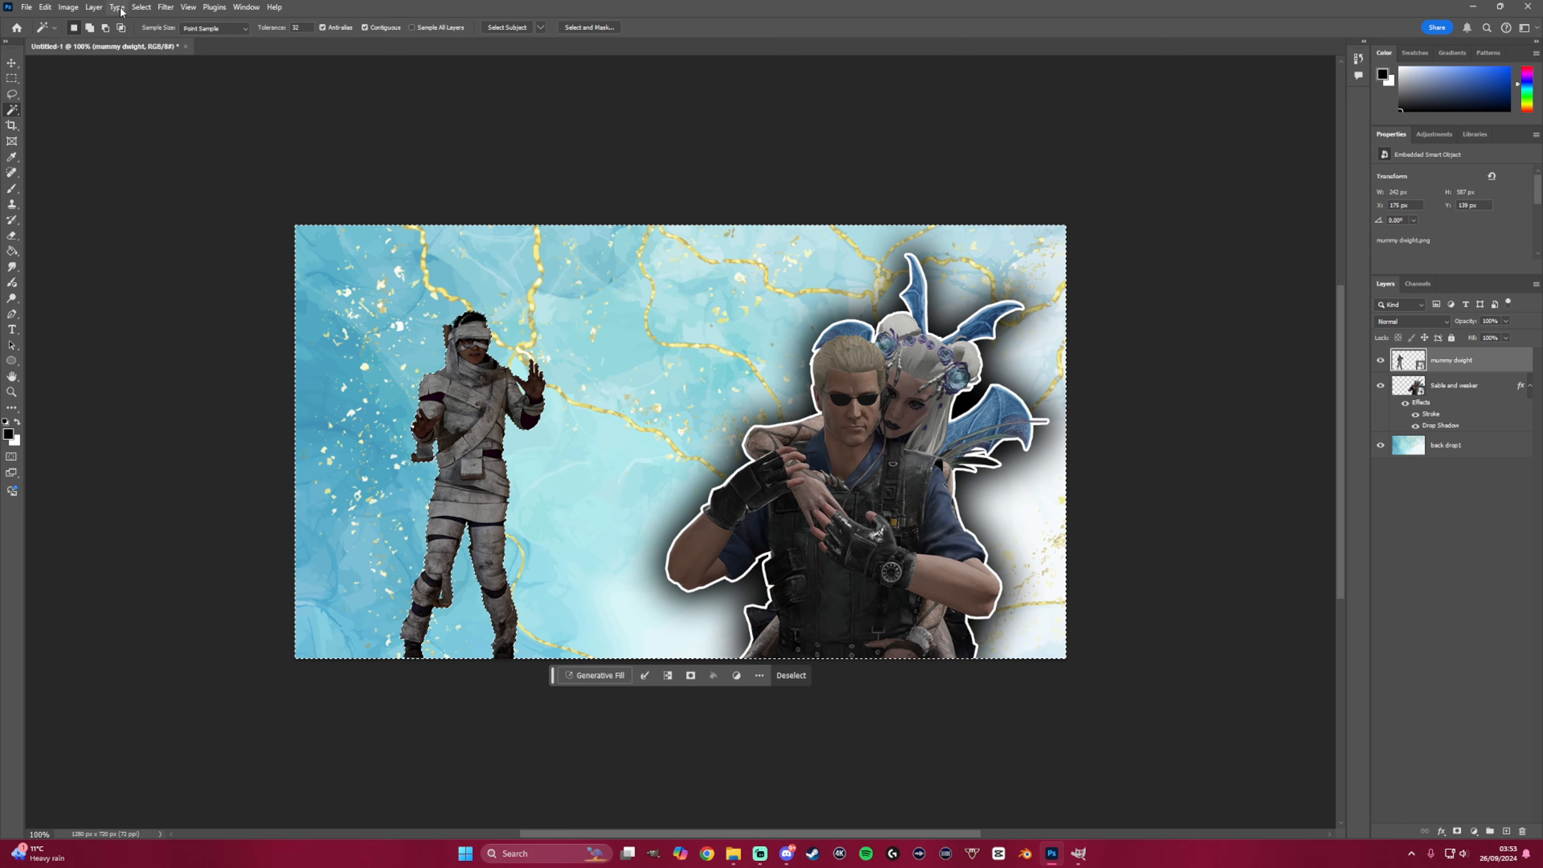
click(141, 7)
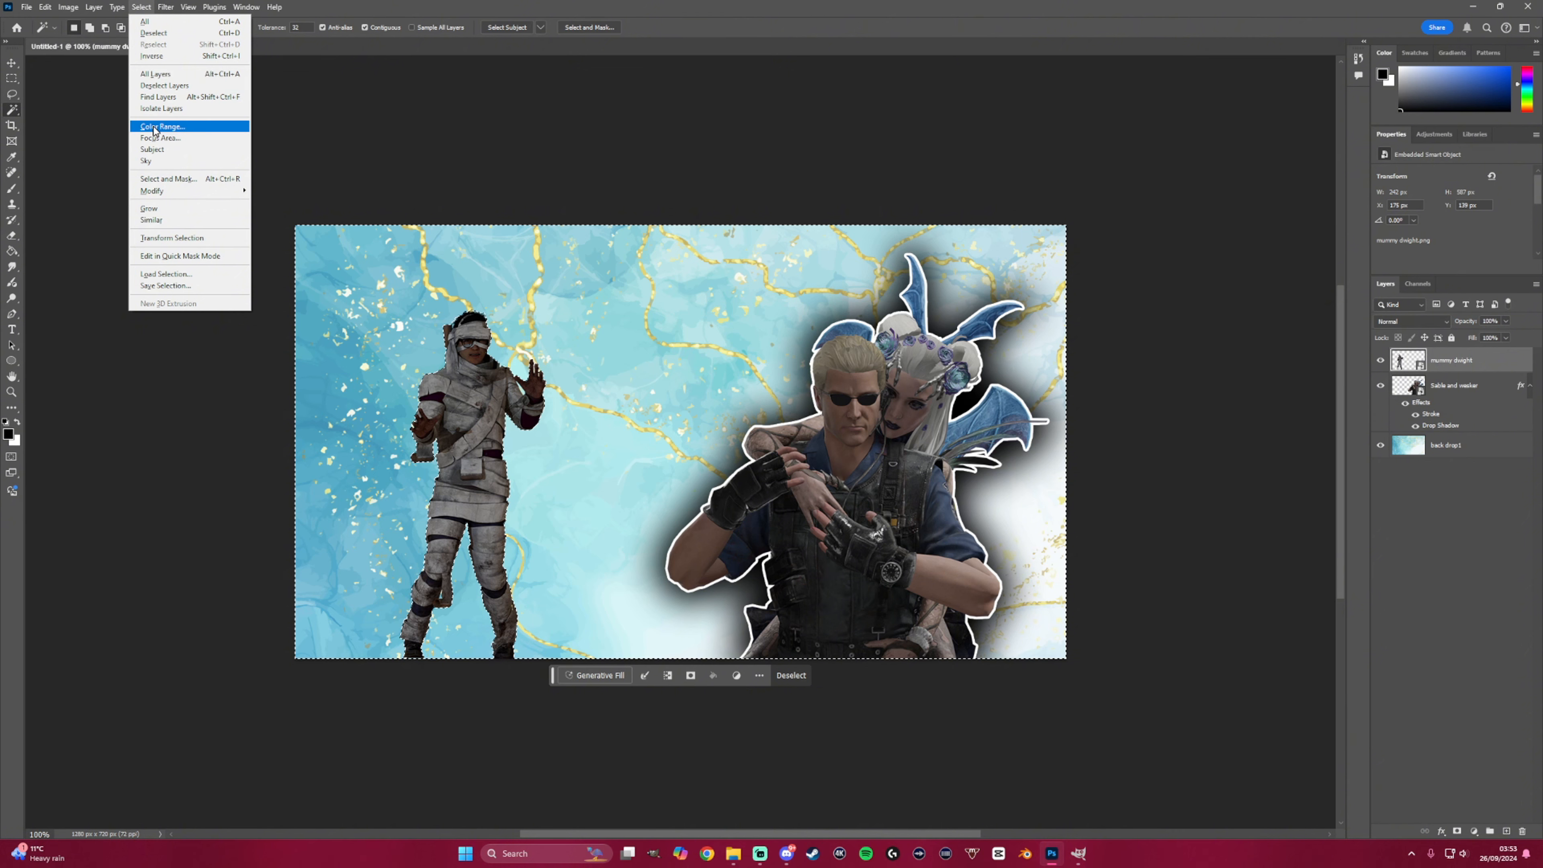
click(117, 7)
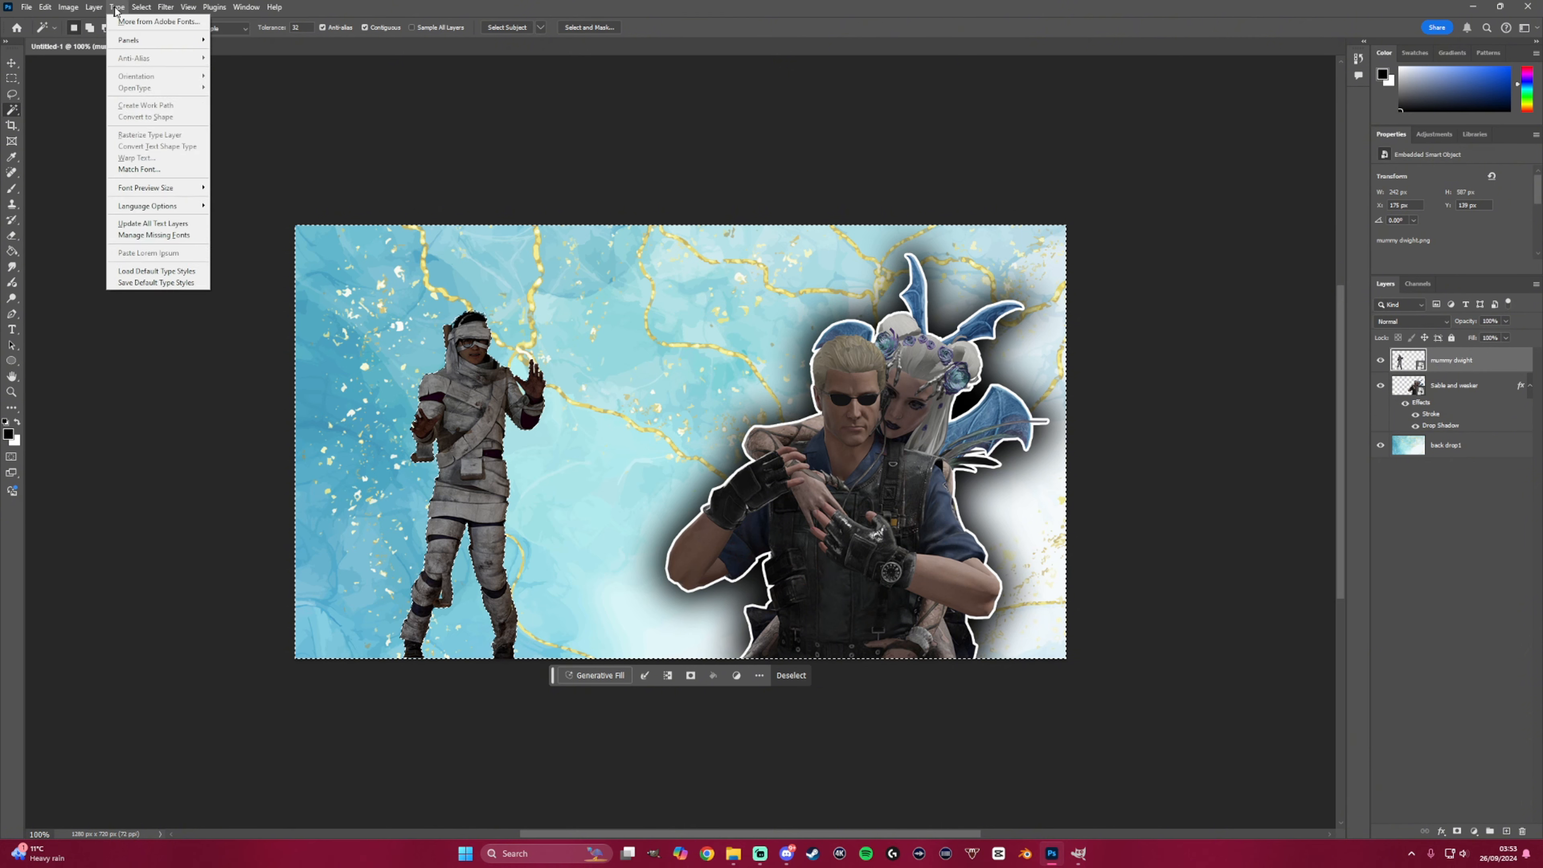
mouse_move(135, 11)
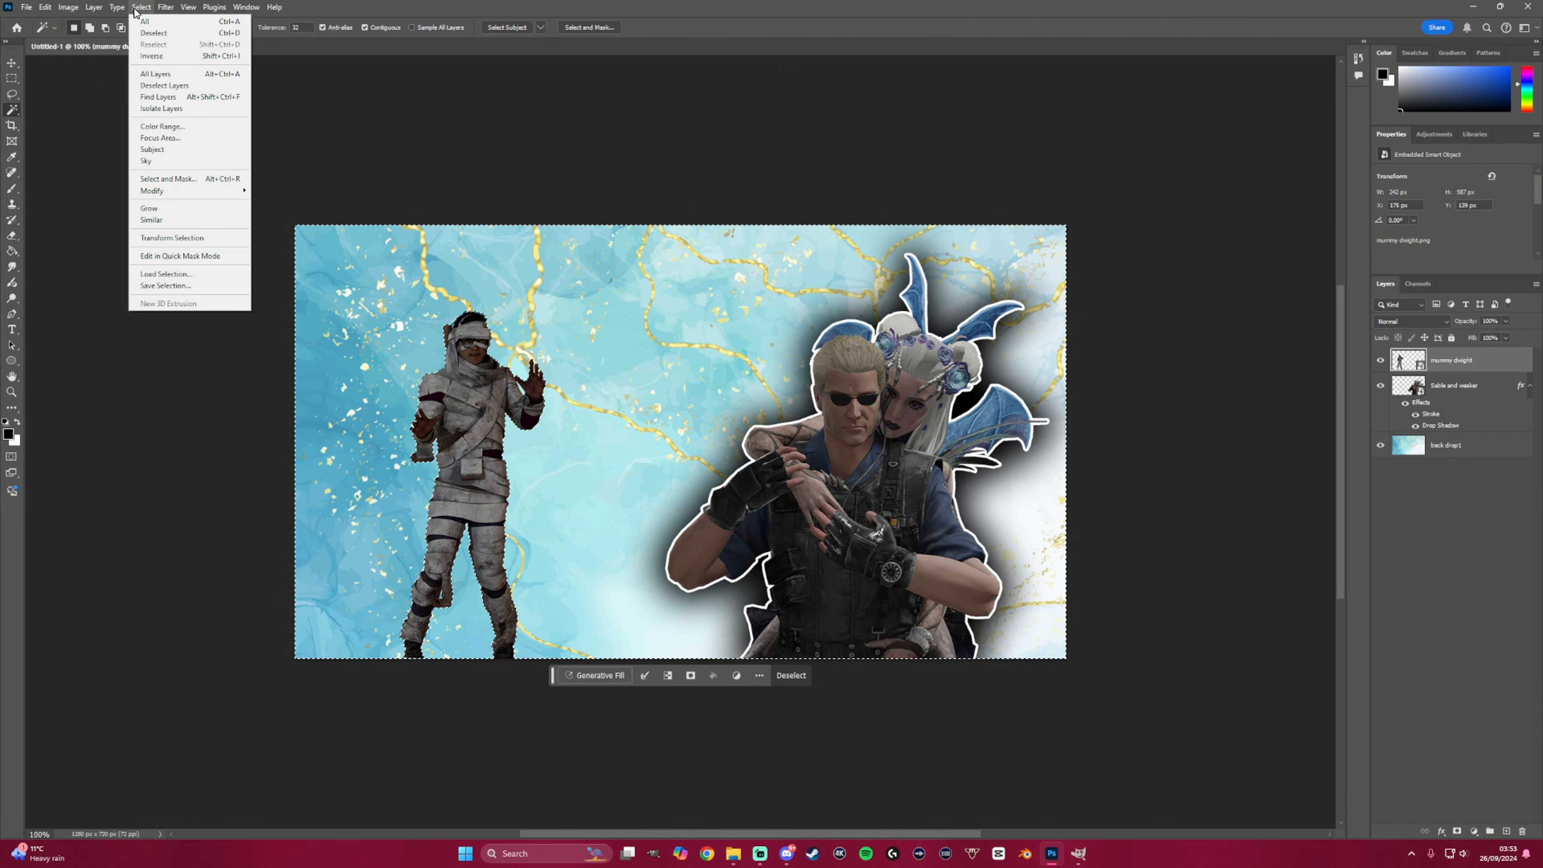
click(151, 56)
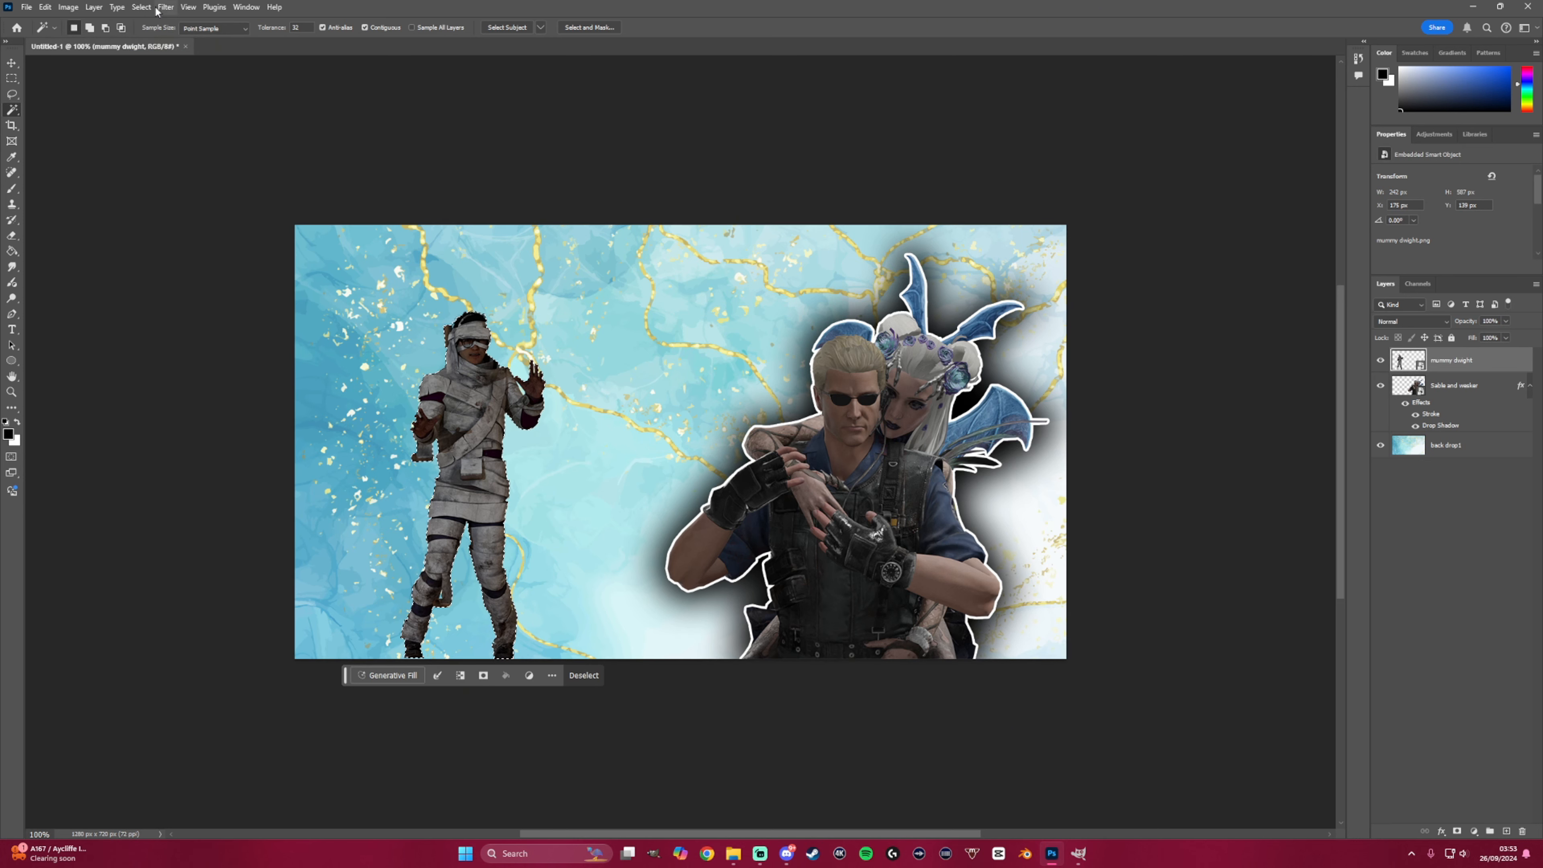
- Expand the selection around the mummy figure by 5 pixels
click(144, 8)
mouse_move(169, 191)
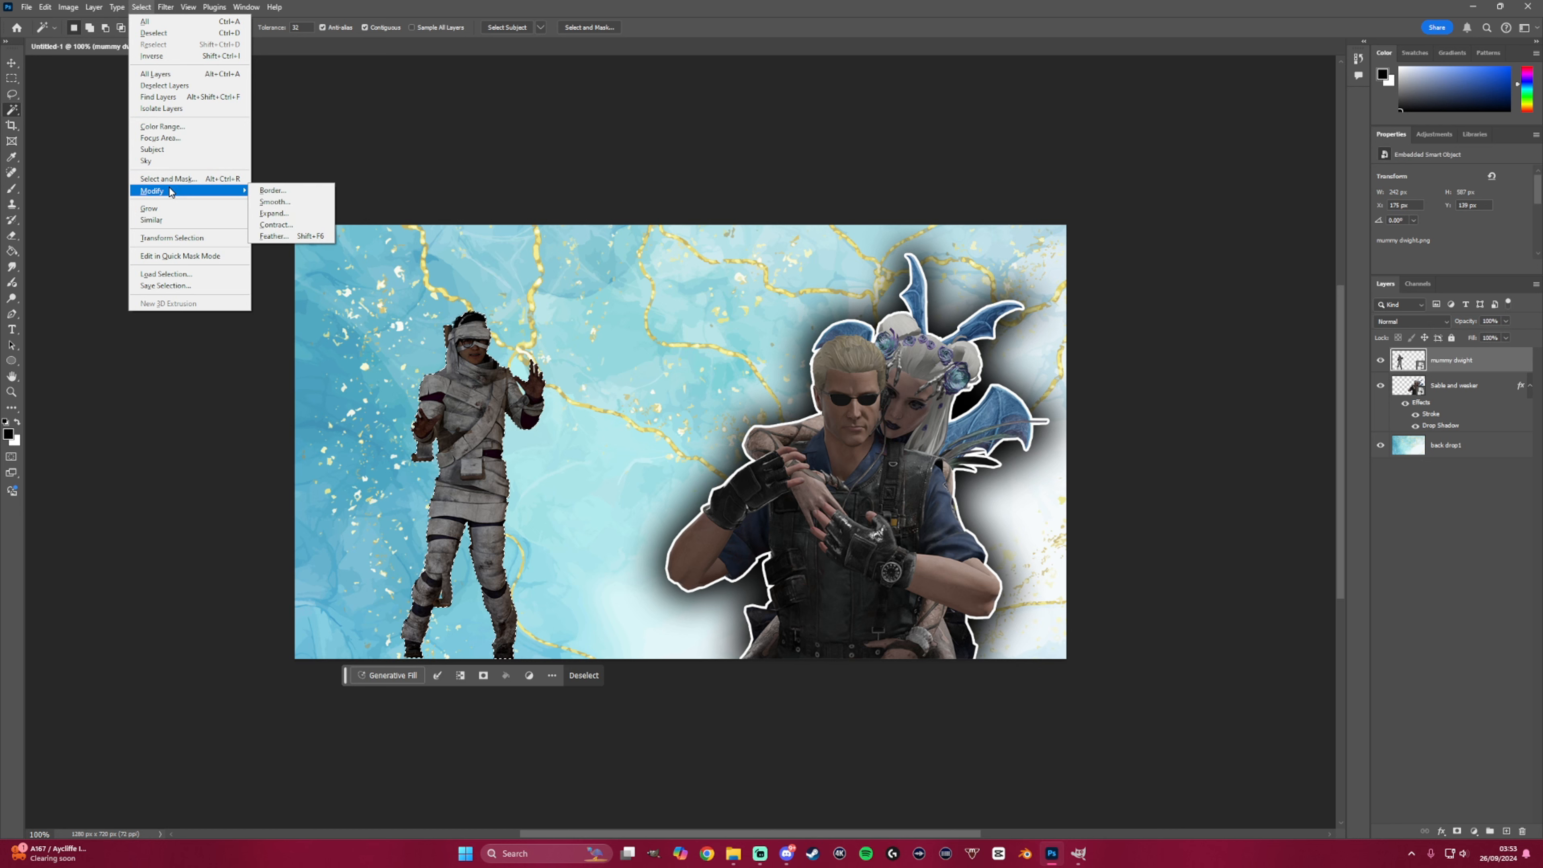
click(270, 213)
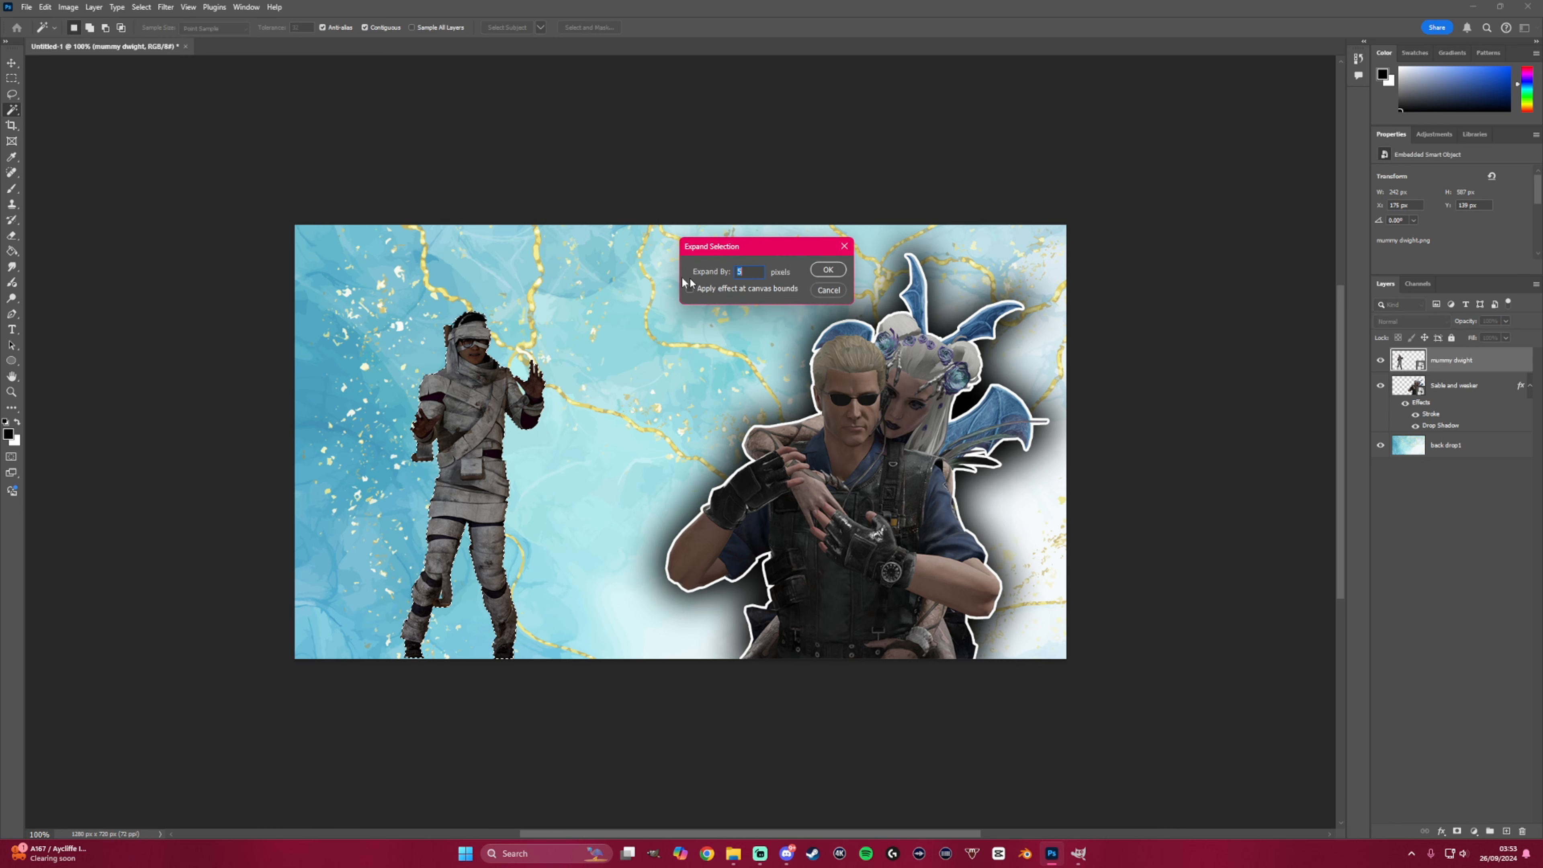
click(827, 273)
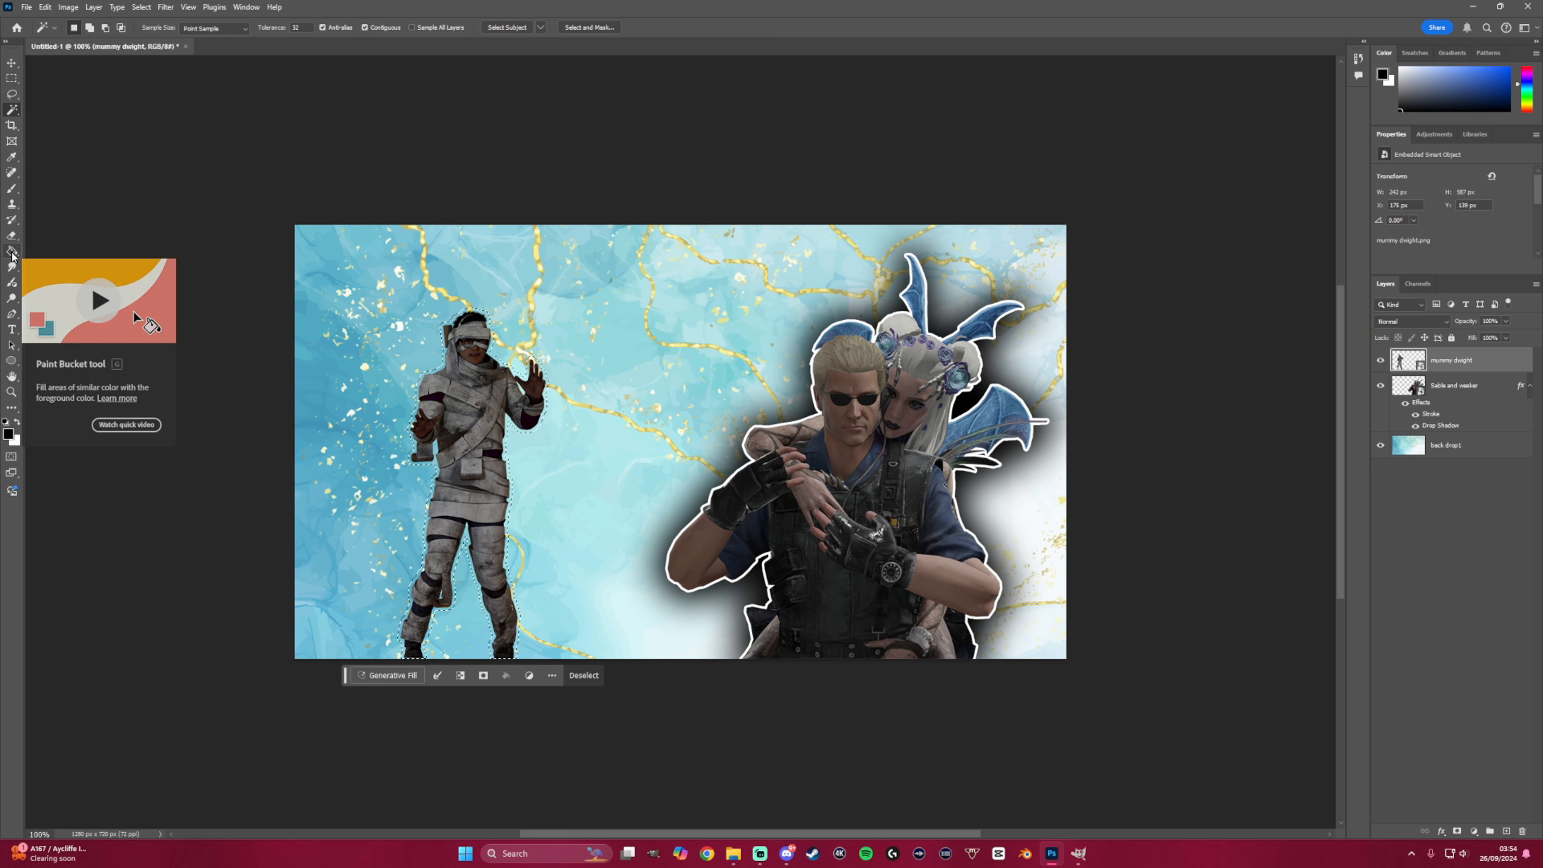
- Fill the expanded selection with black on a new layer and move that layer beneath mummy dwight
click(12, 251)
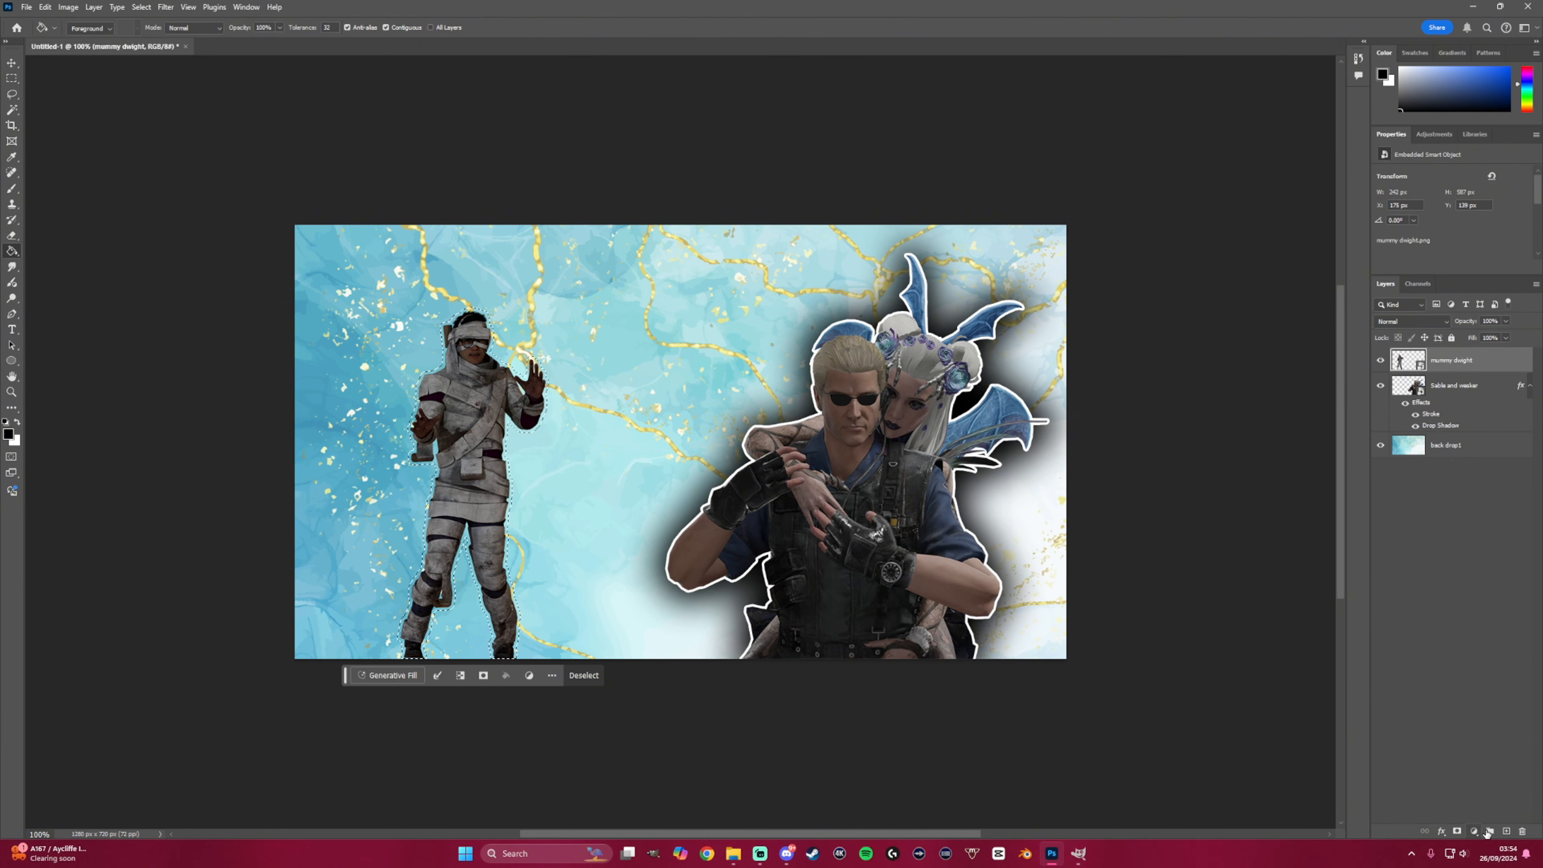
click(1507, 832)
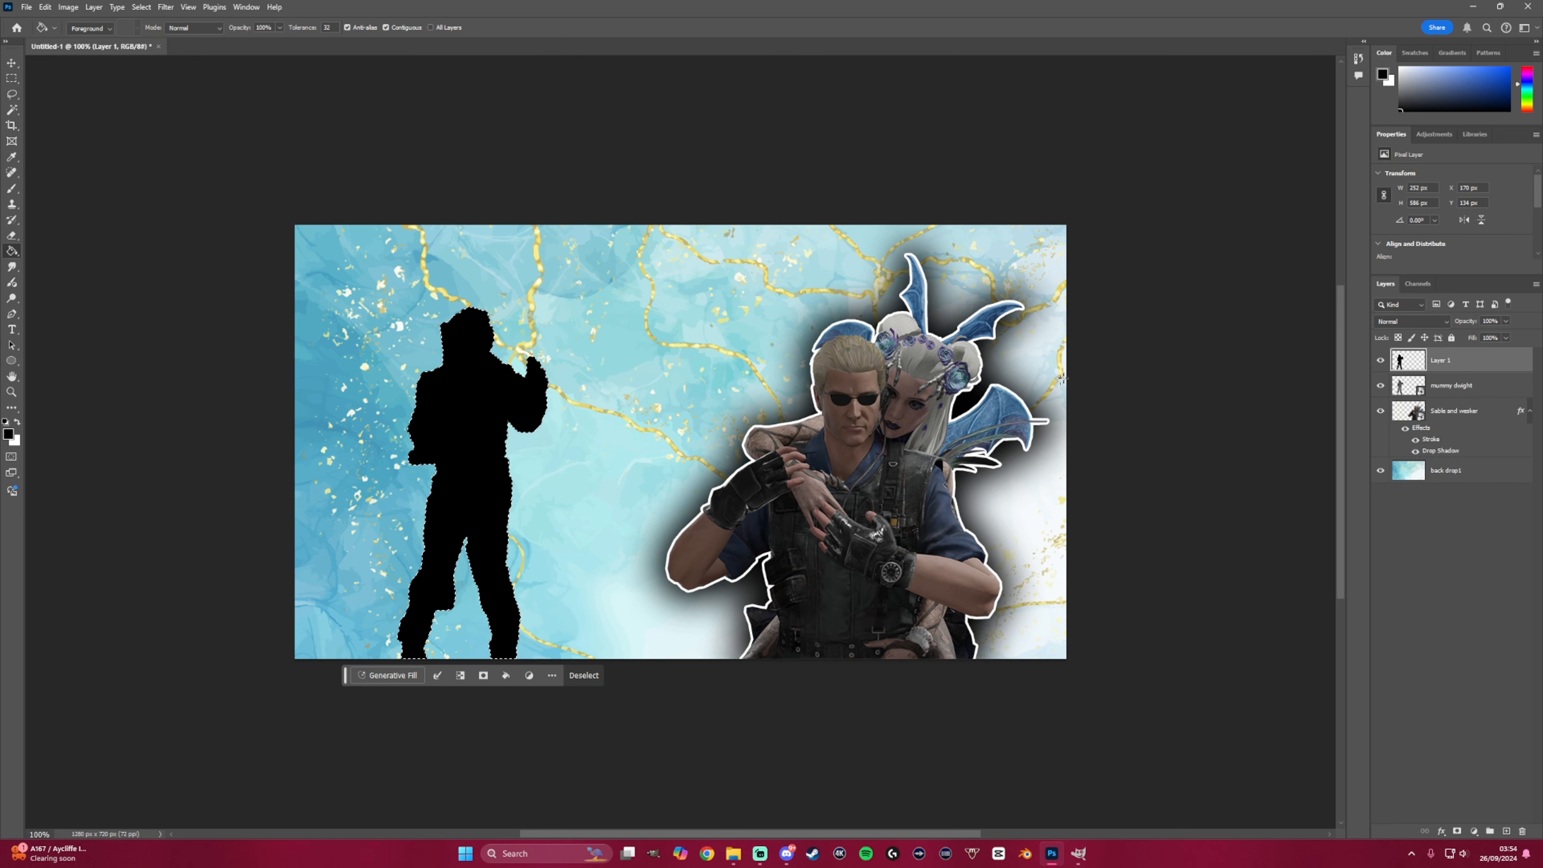
drag(1451, 366, 1447, 395)
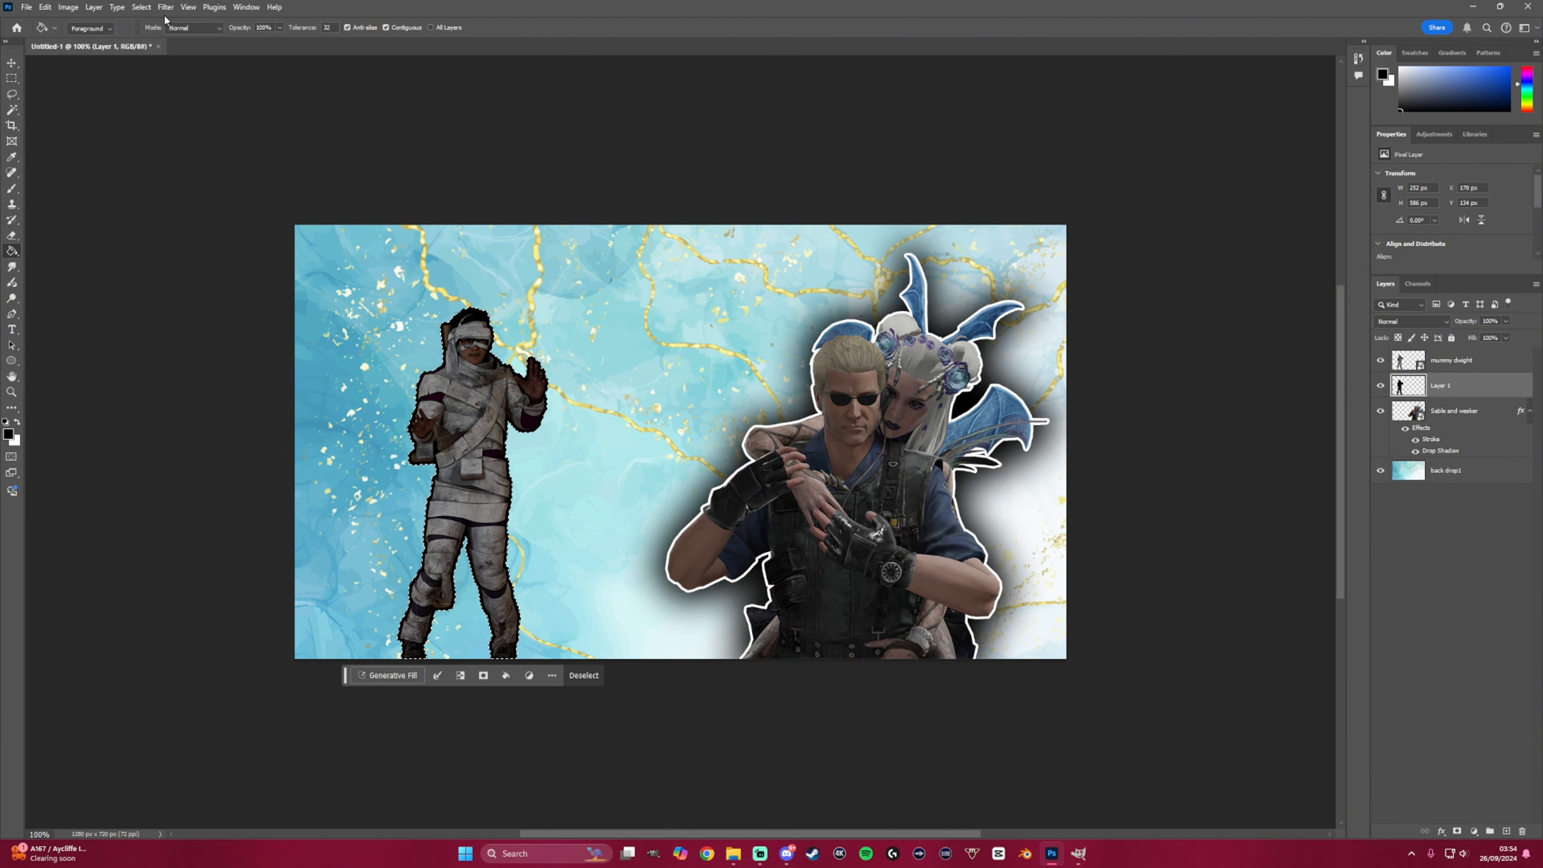
- Expand the selection around the mummy figure by another 5 pixels
click(143, 8)
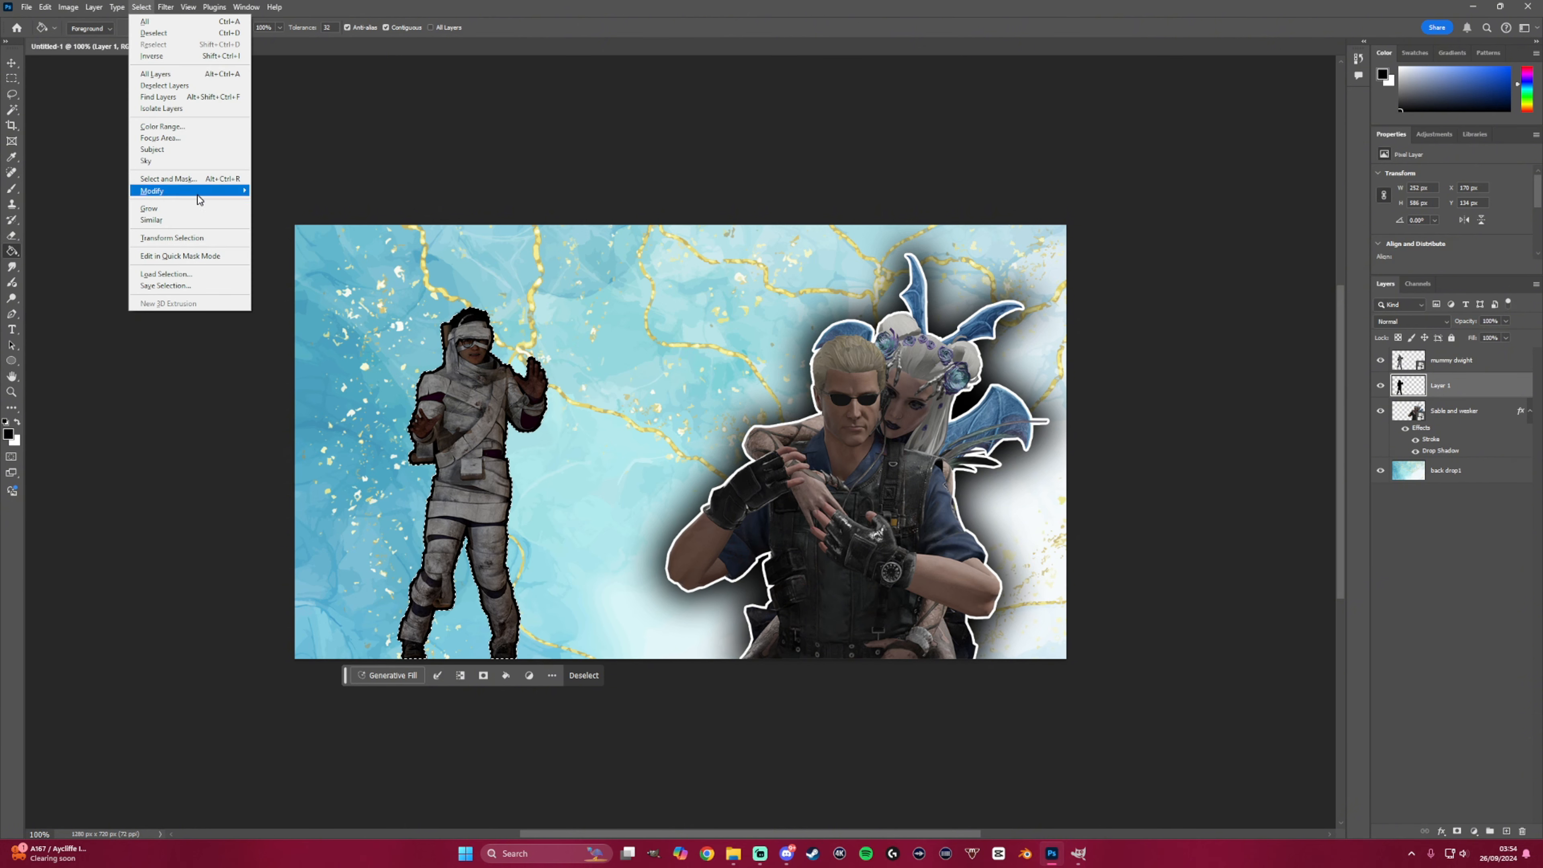
mouse_move(200, 197)
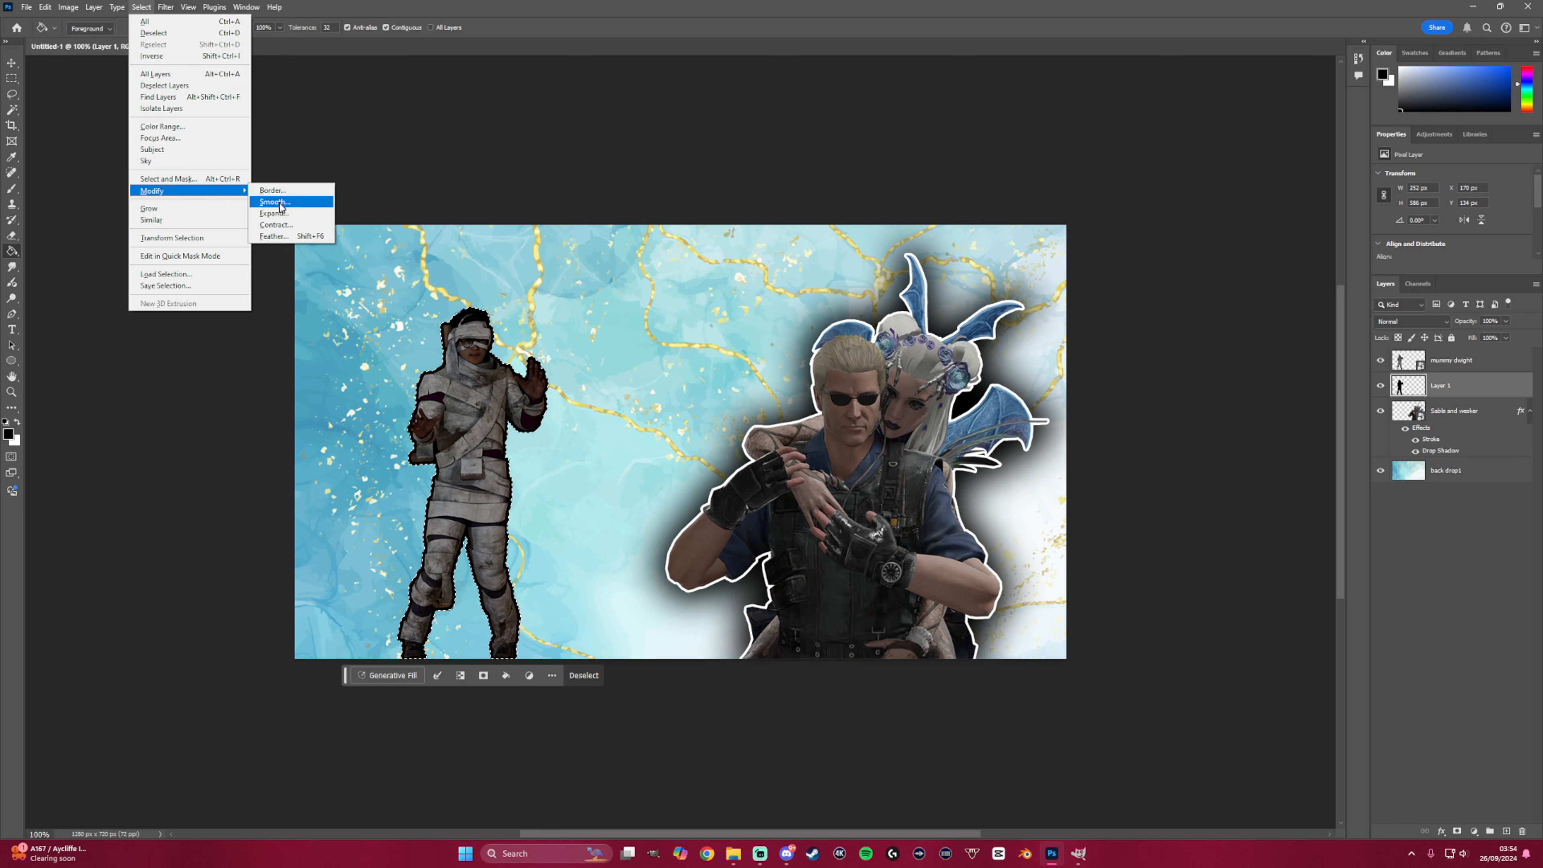
click(273, 212)
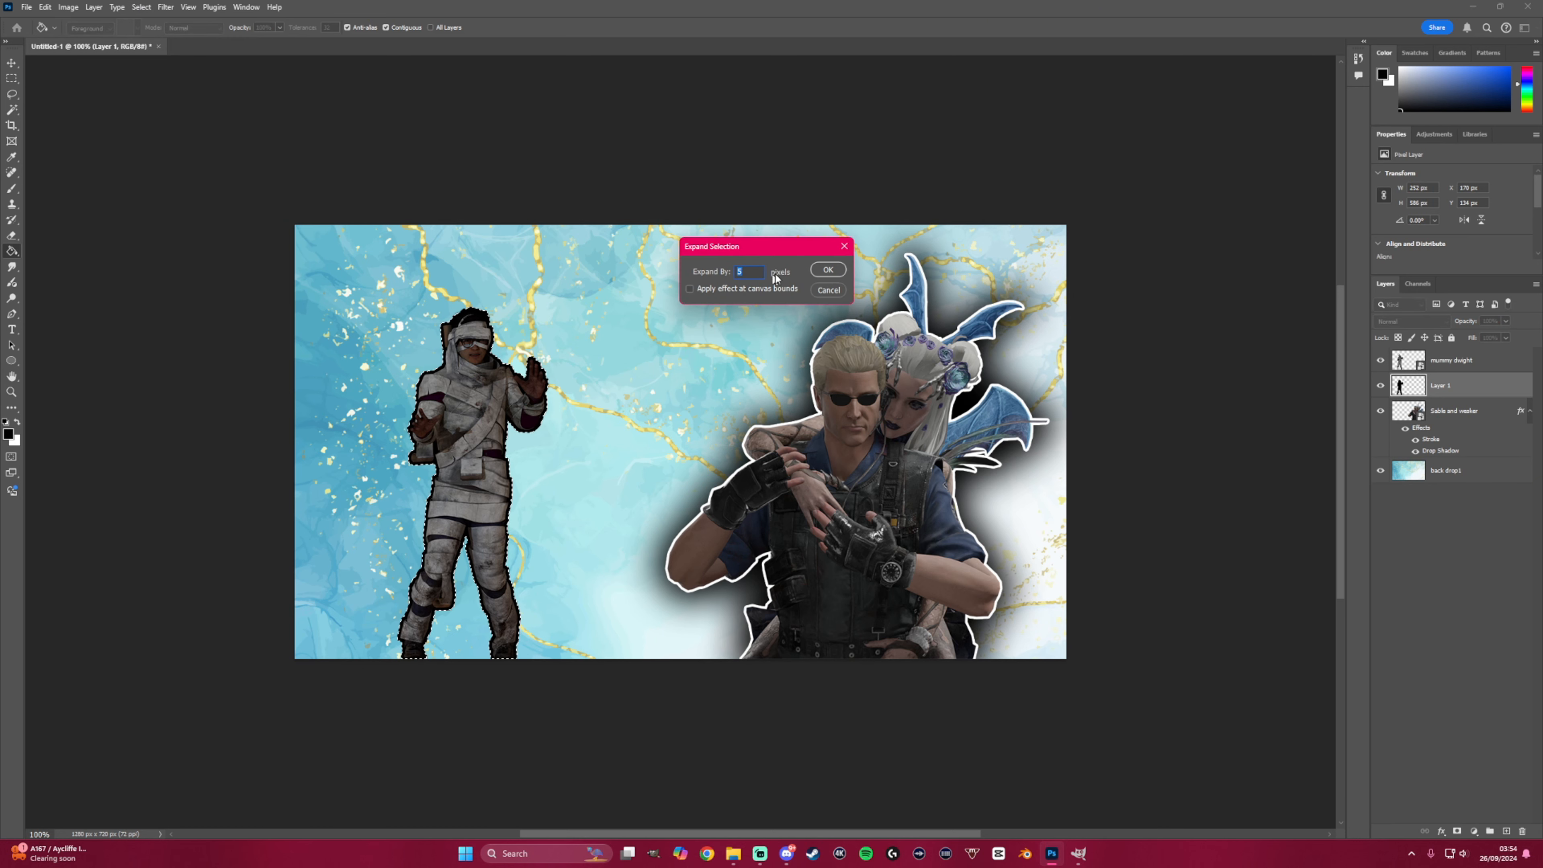
click(827, 269)
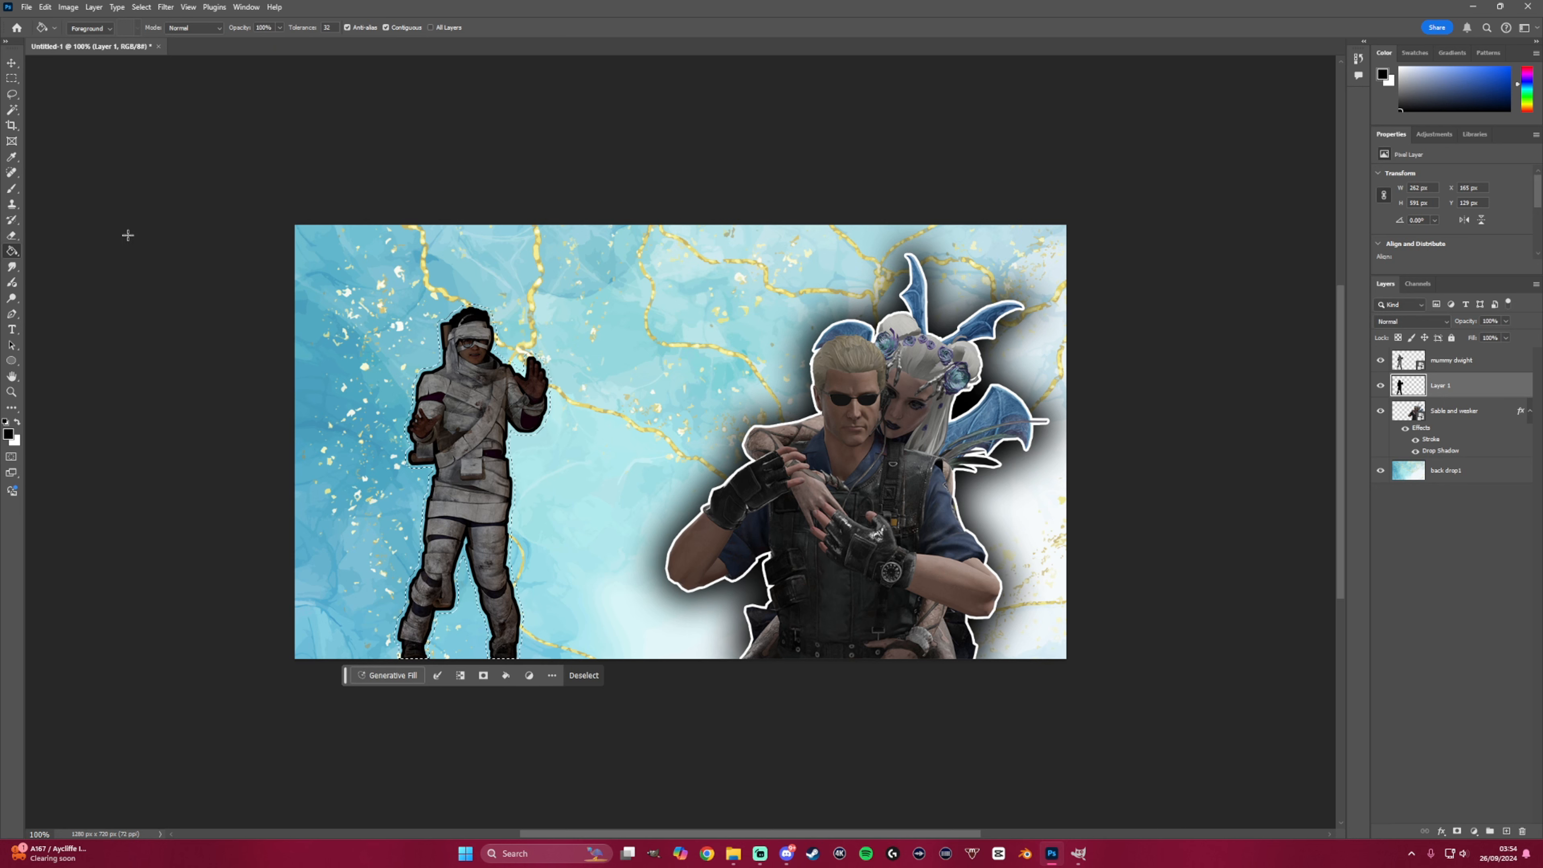
- Fill the expanded mummy selection with white (ffffff) on a new layer
click(9, 434)
text(ffffff)
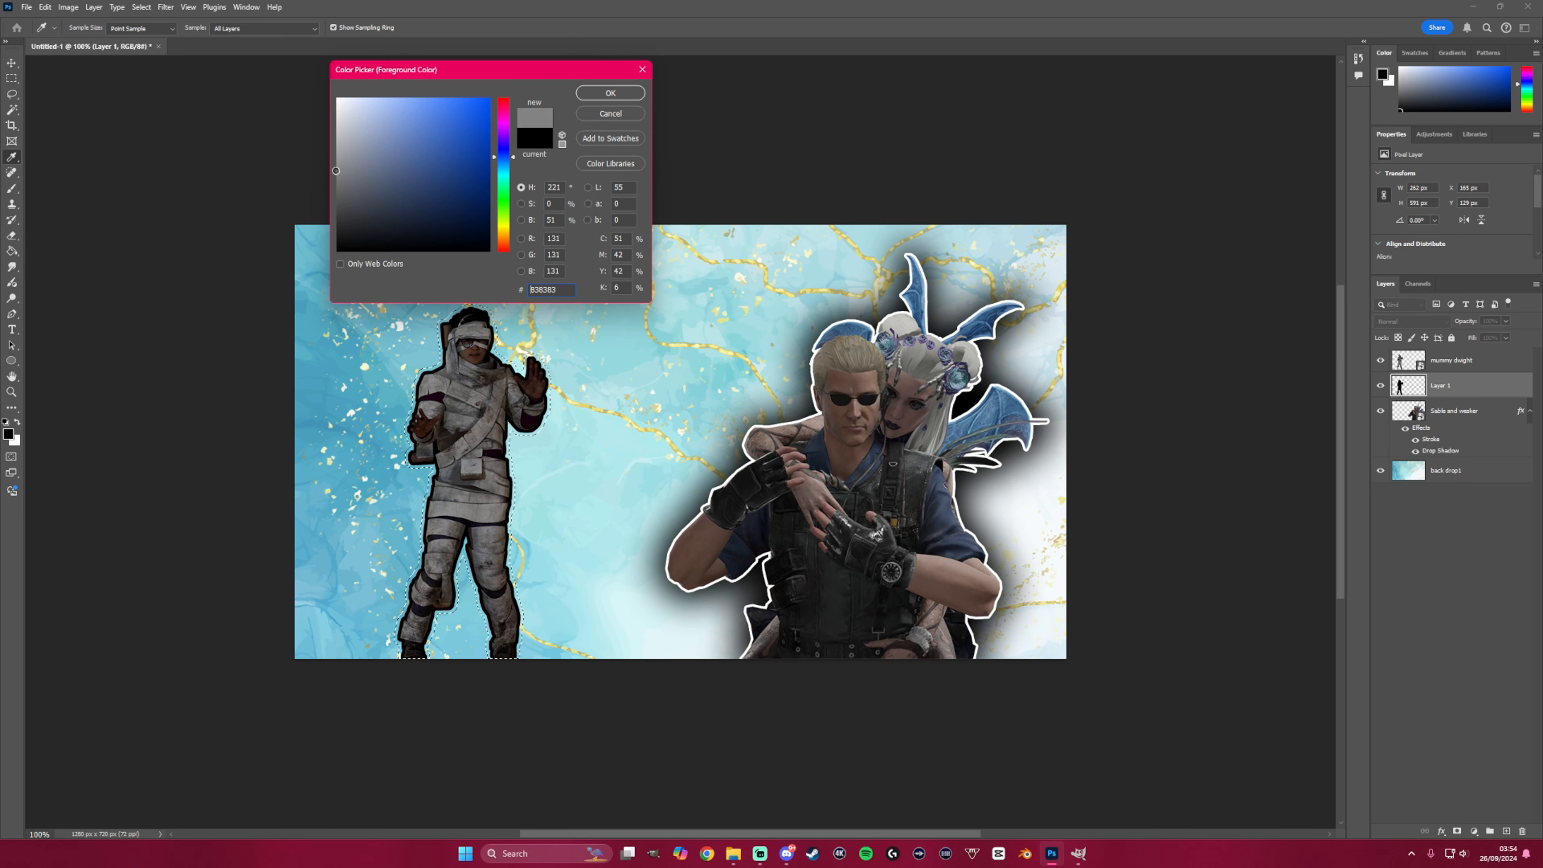
key(Return)
key(g)
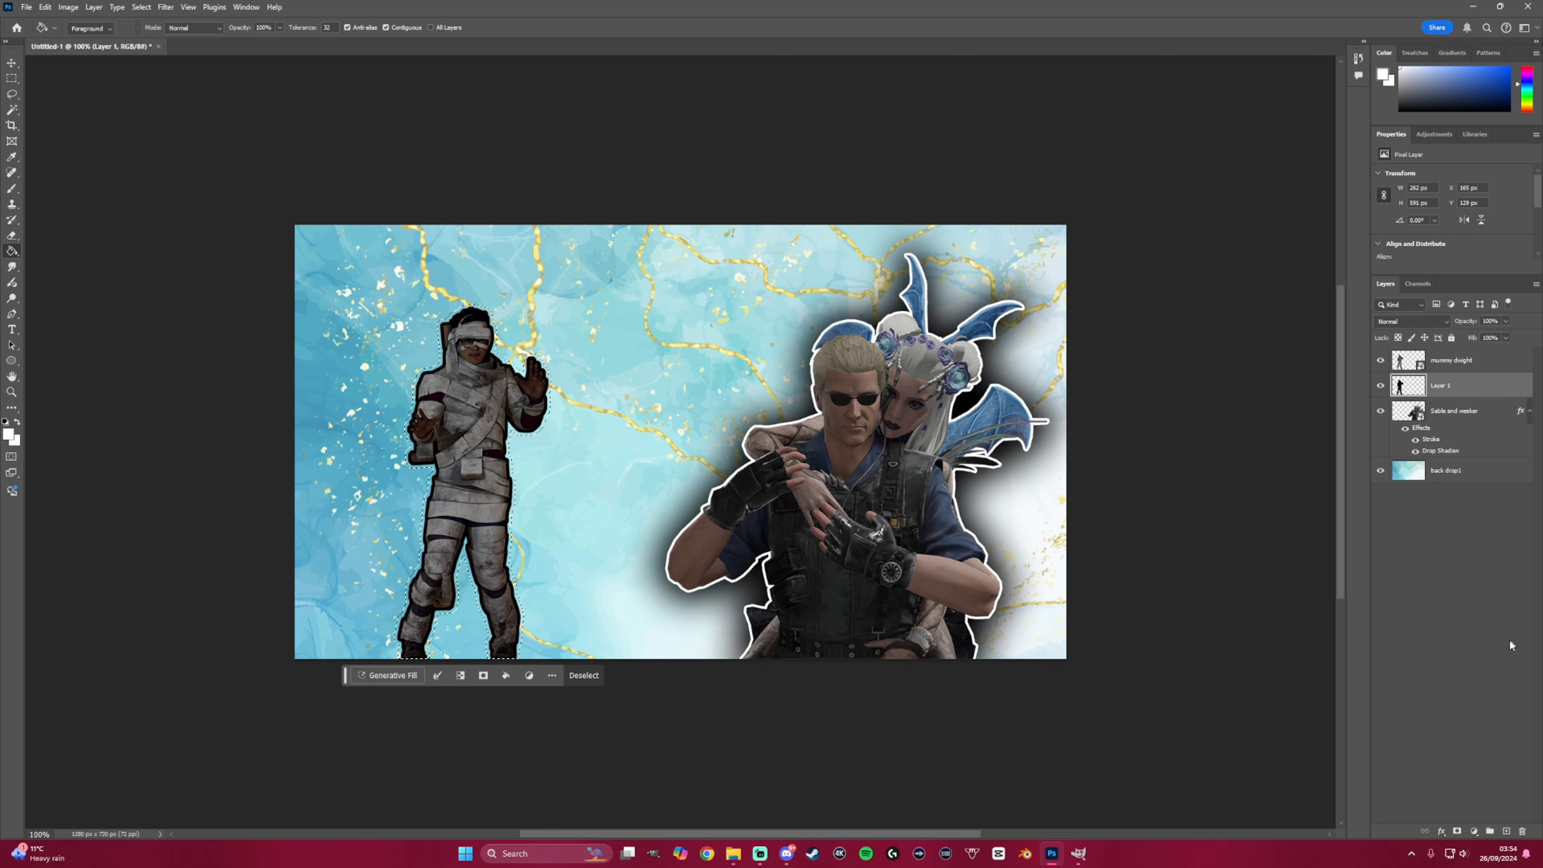
click(1505, 831)
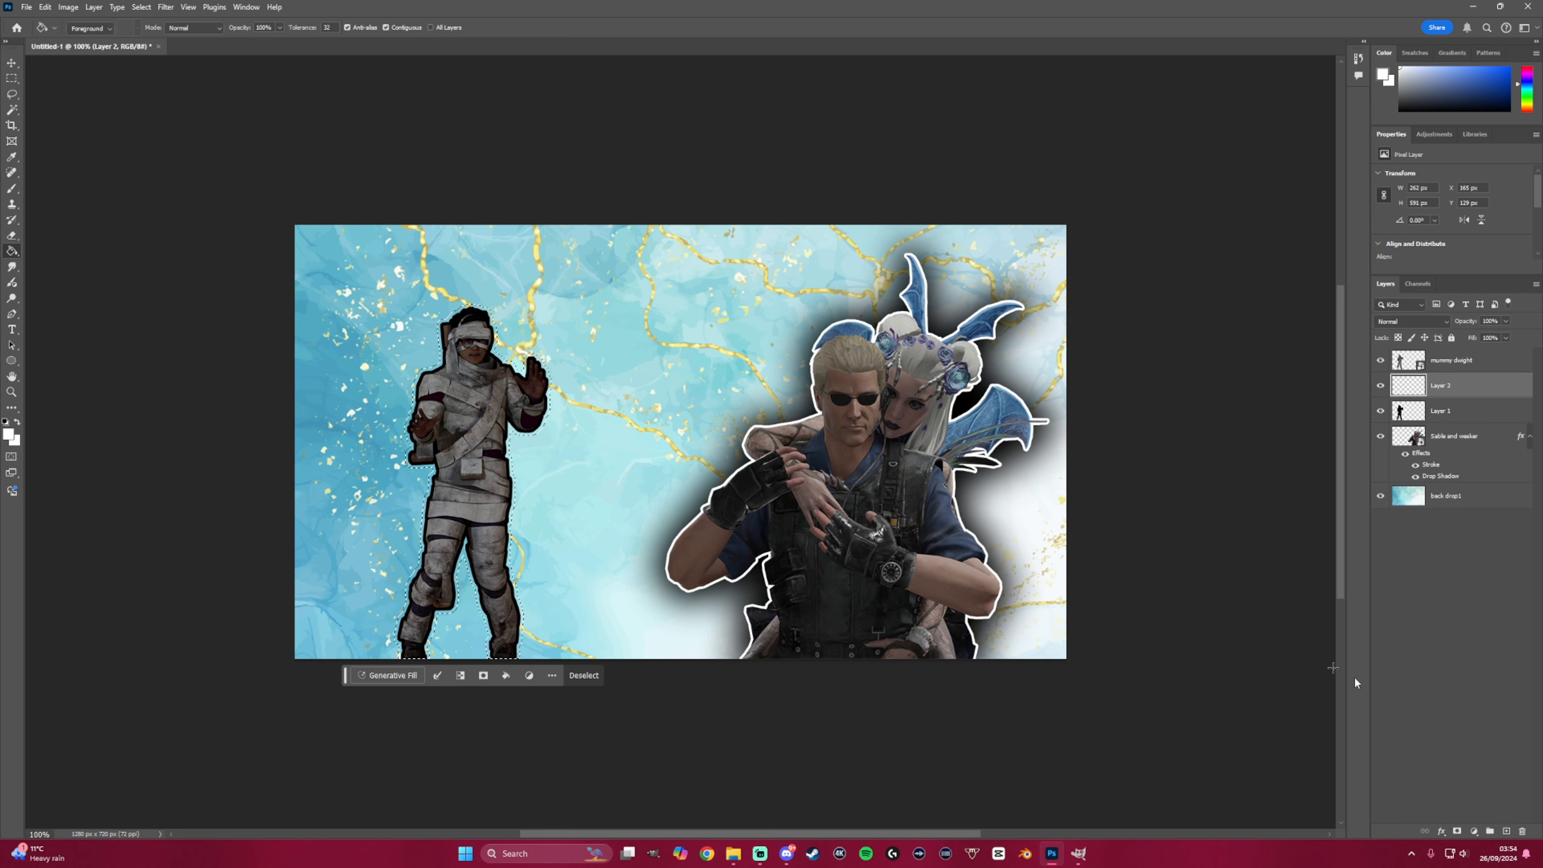
click(465, 383)
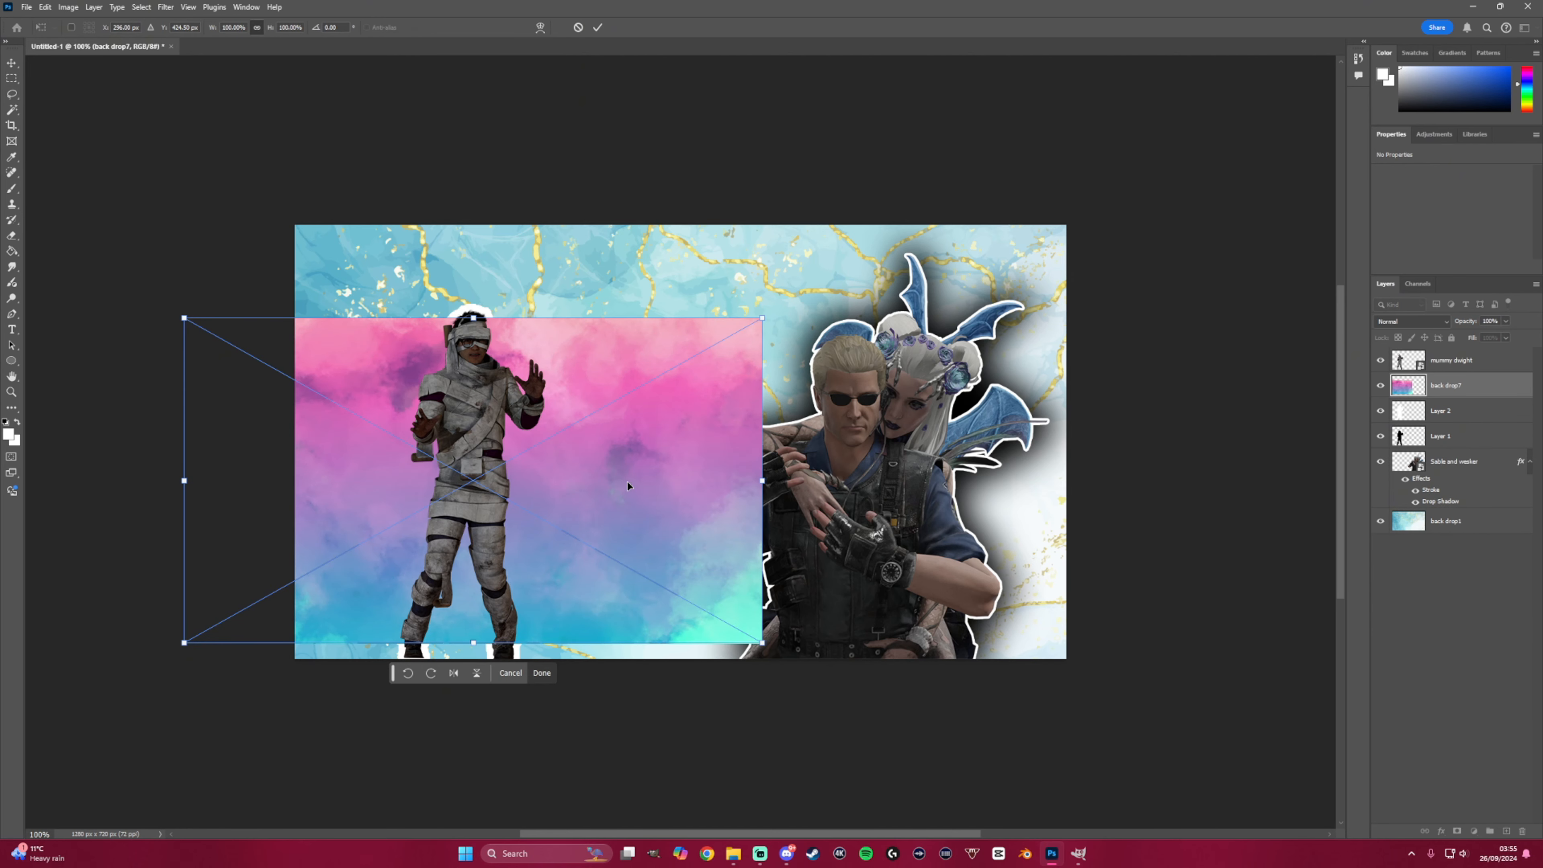
- Enlarge the back drop7 image to cover the whole canvas and move its layer beneath the Sable and wesker cutout
drag(627, 482, 719, 503)
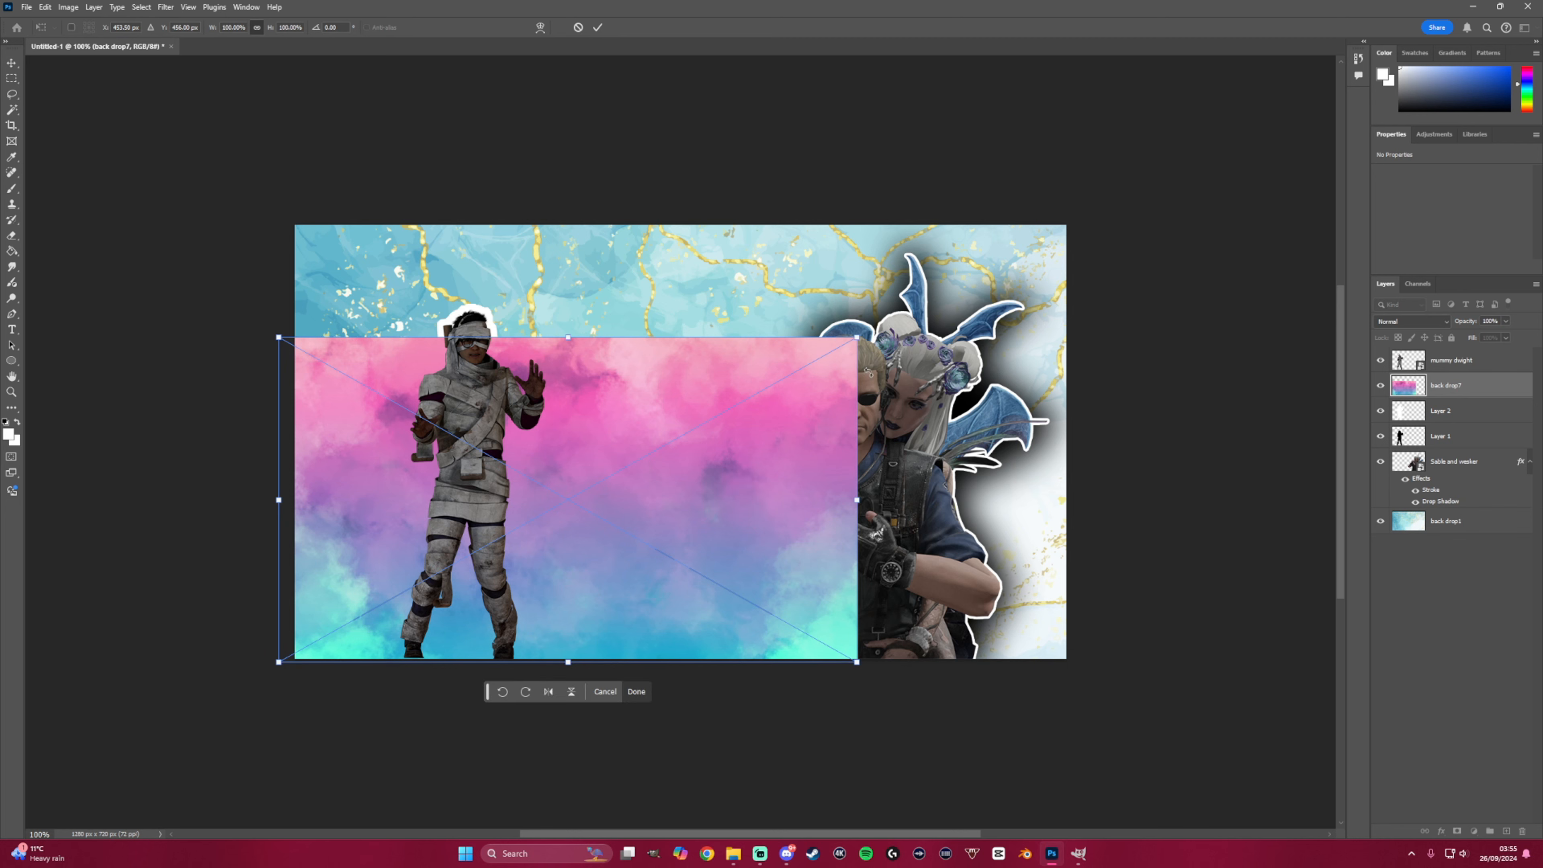
drag(857, 338, 1120, 258)
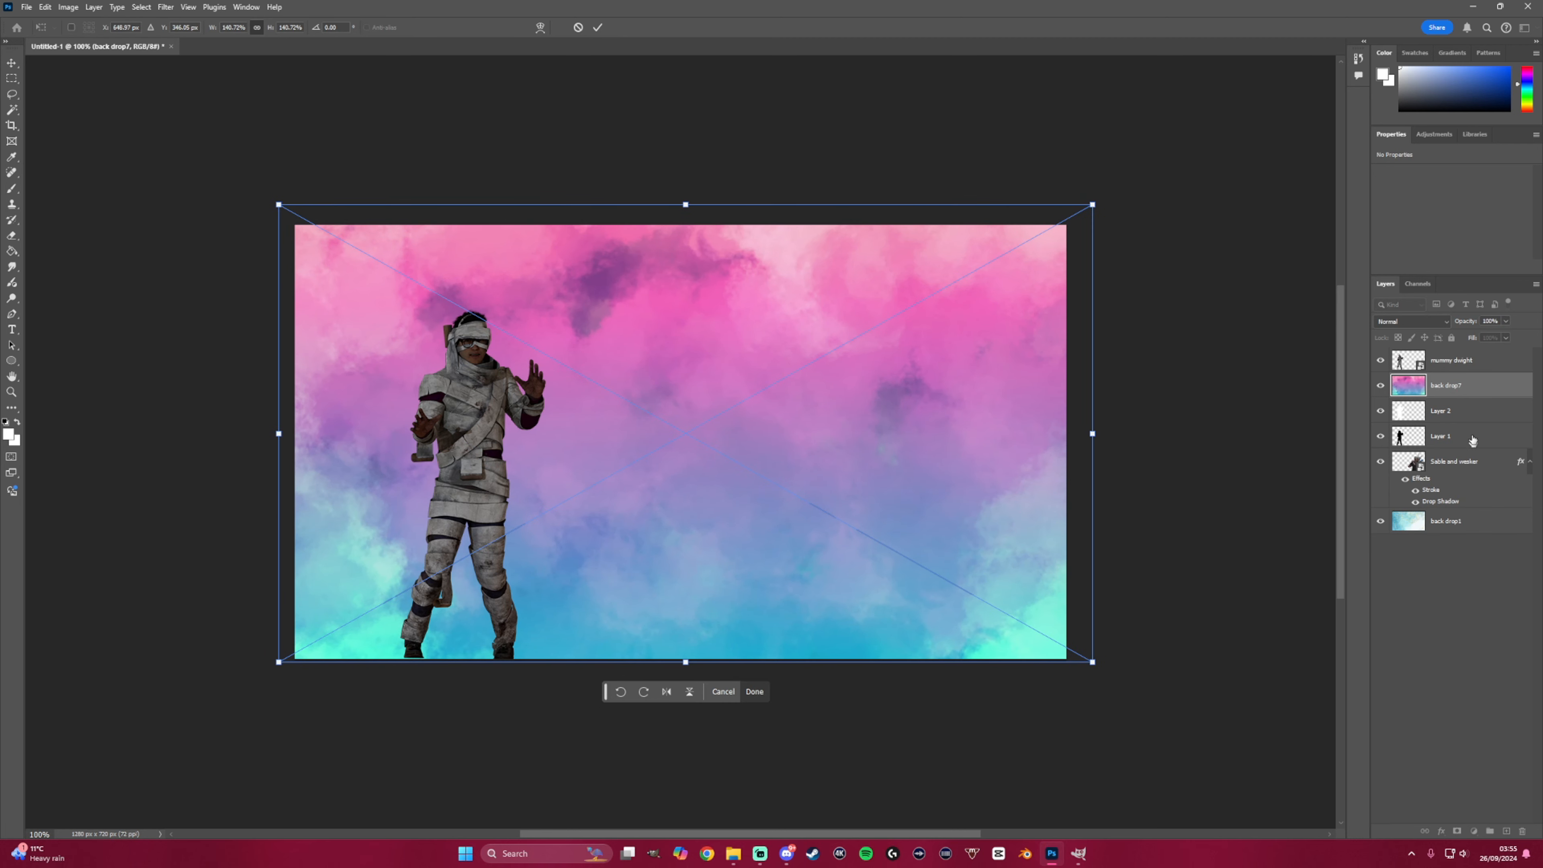
drag(1472, 388, 1471, 505)
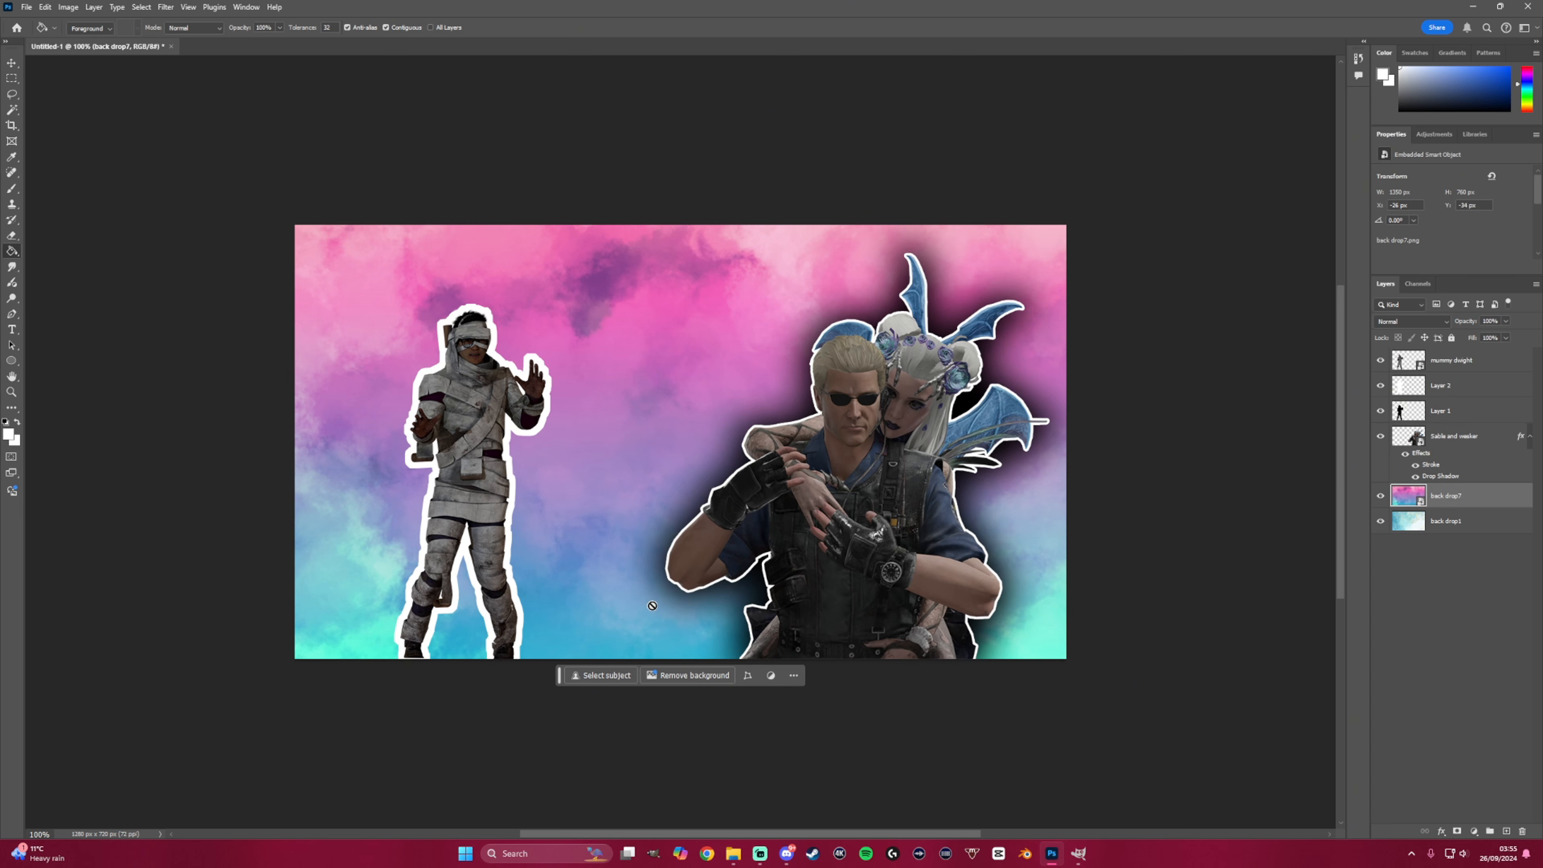
- Move the white silhouette Layer 2 beneath the black silhouette Layer 1
drag(1440, 389, 1437, 425)
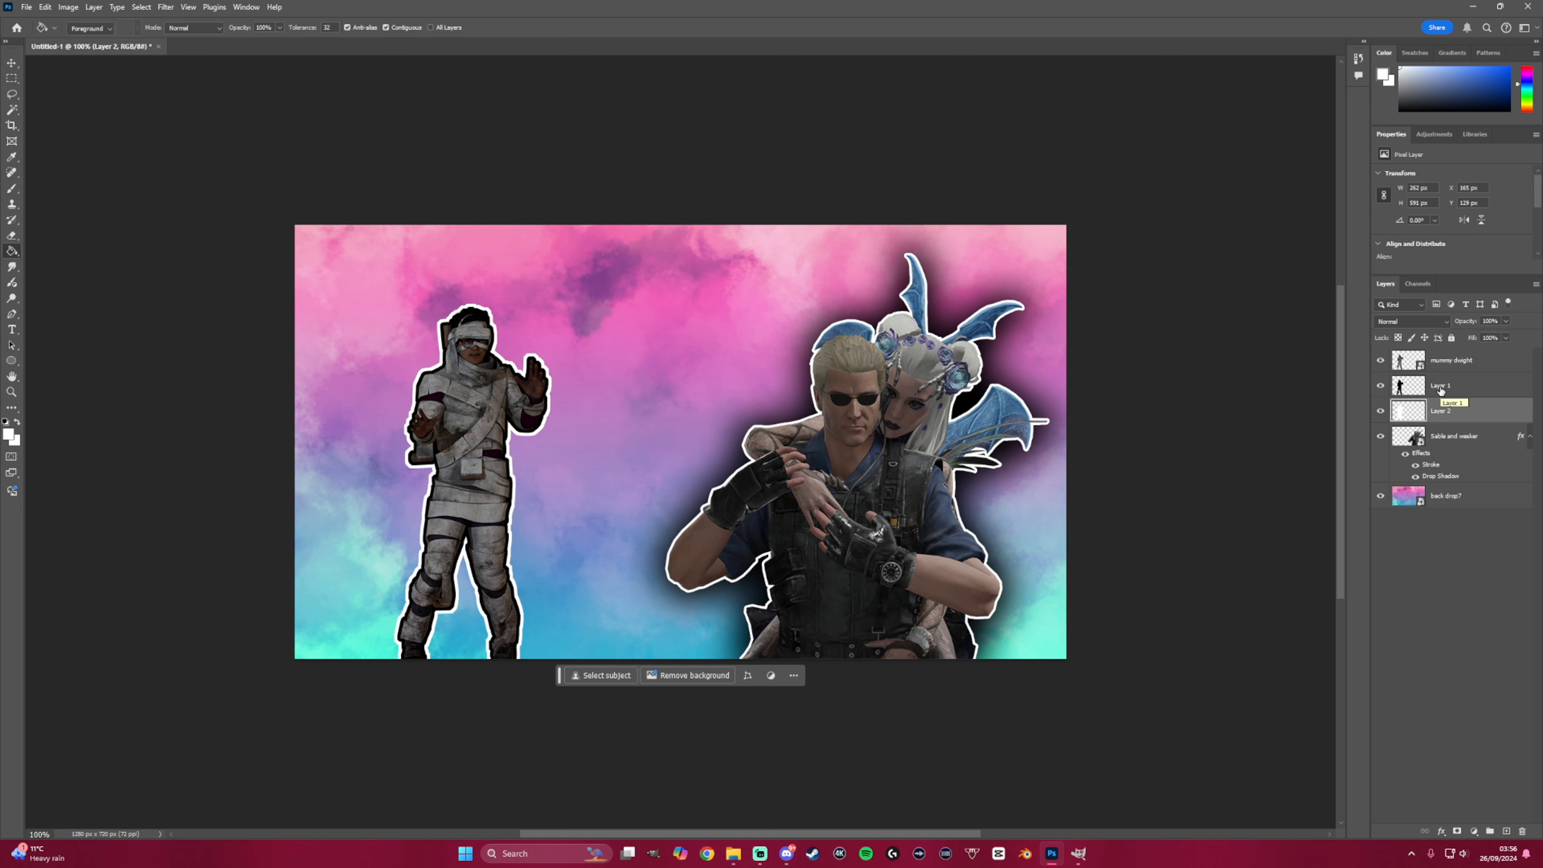
click(1441, 390)
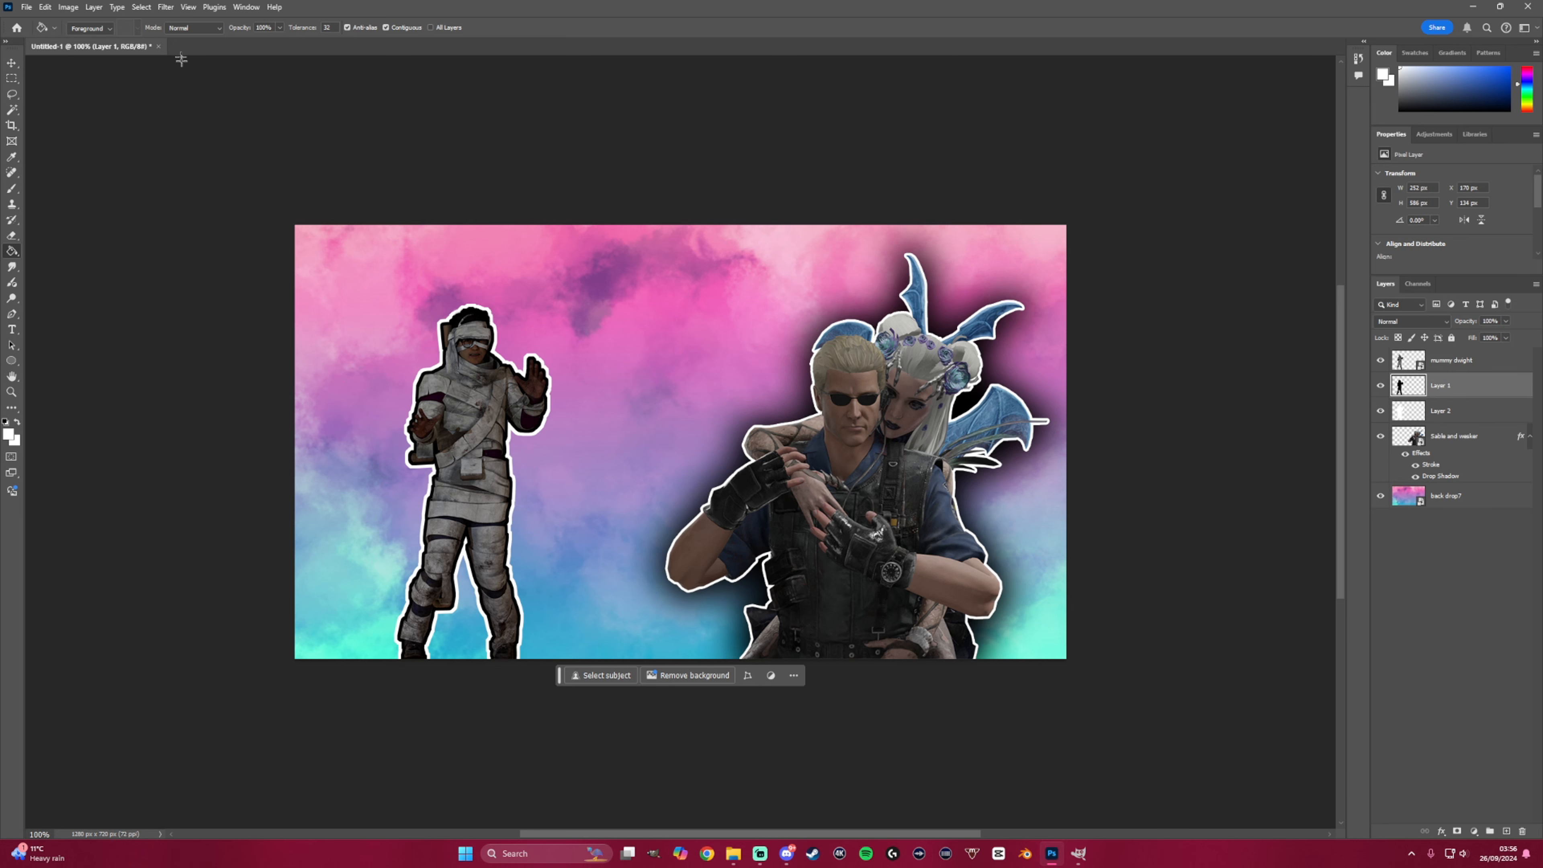
click(165, 6)
mouse_move(226, 152)
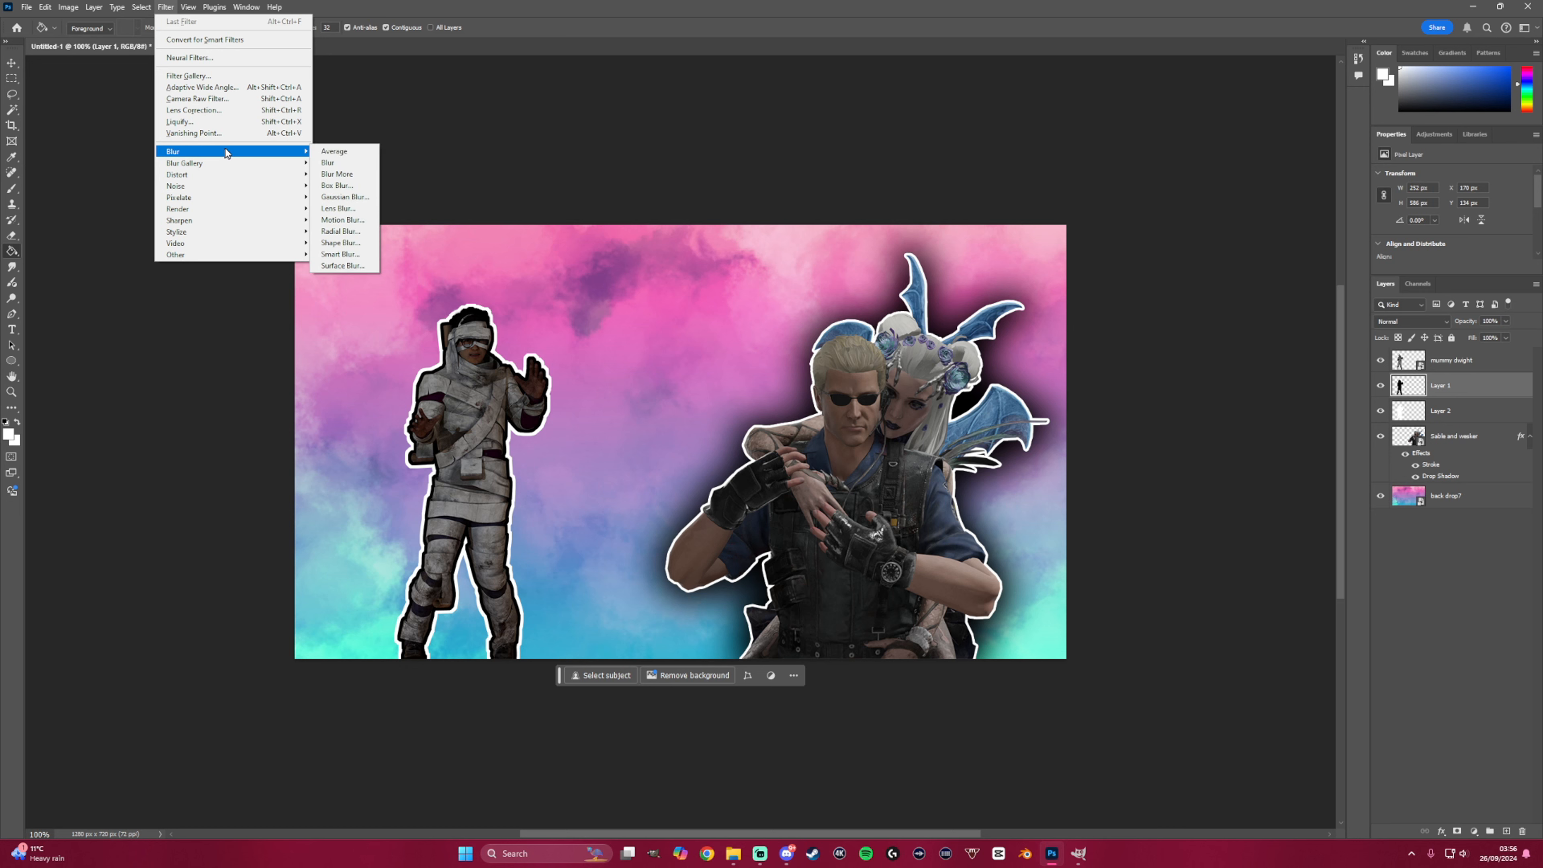
click(346, 197)
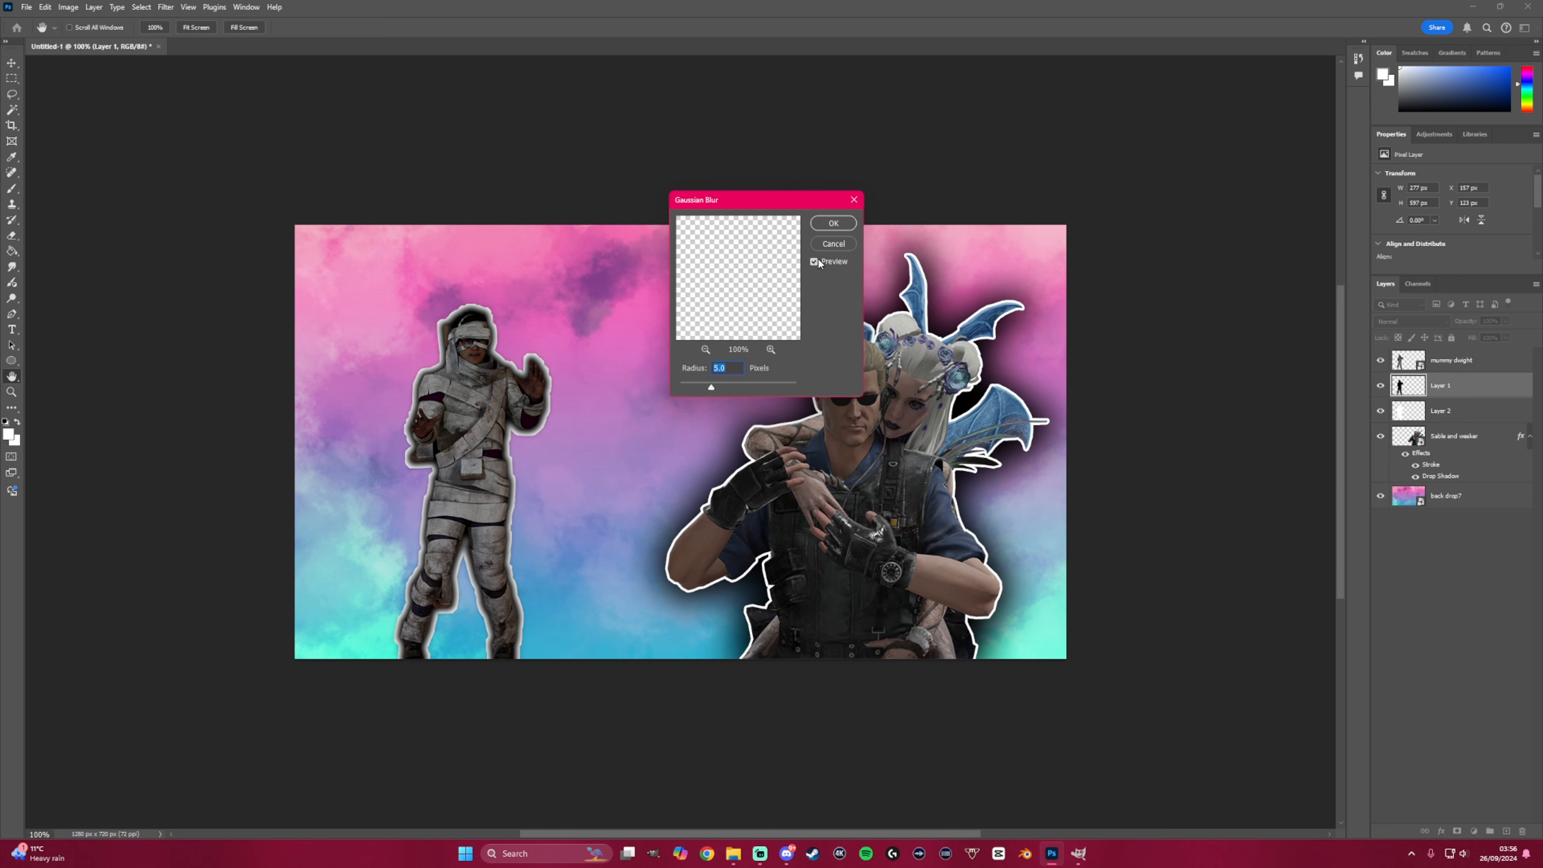
click(834, 244)
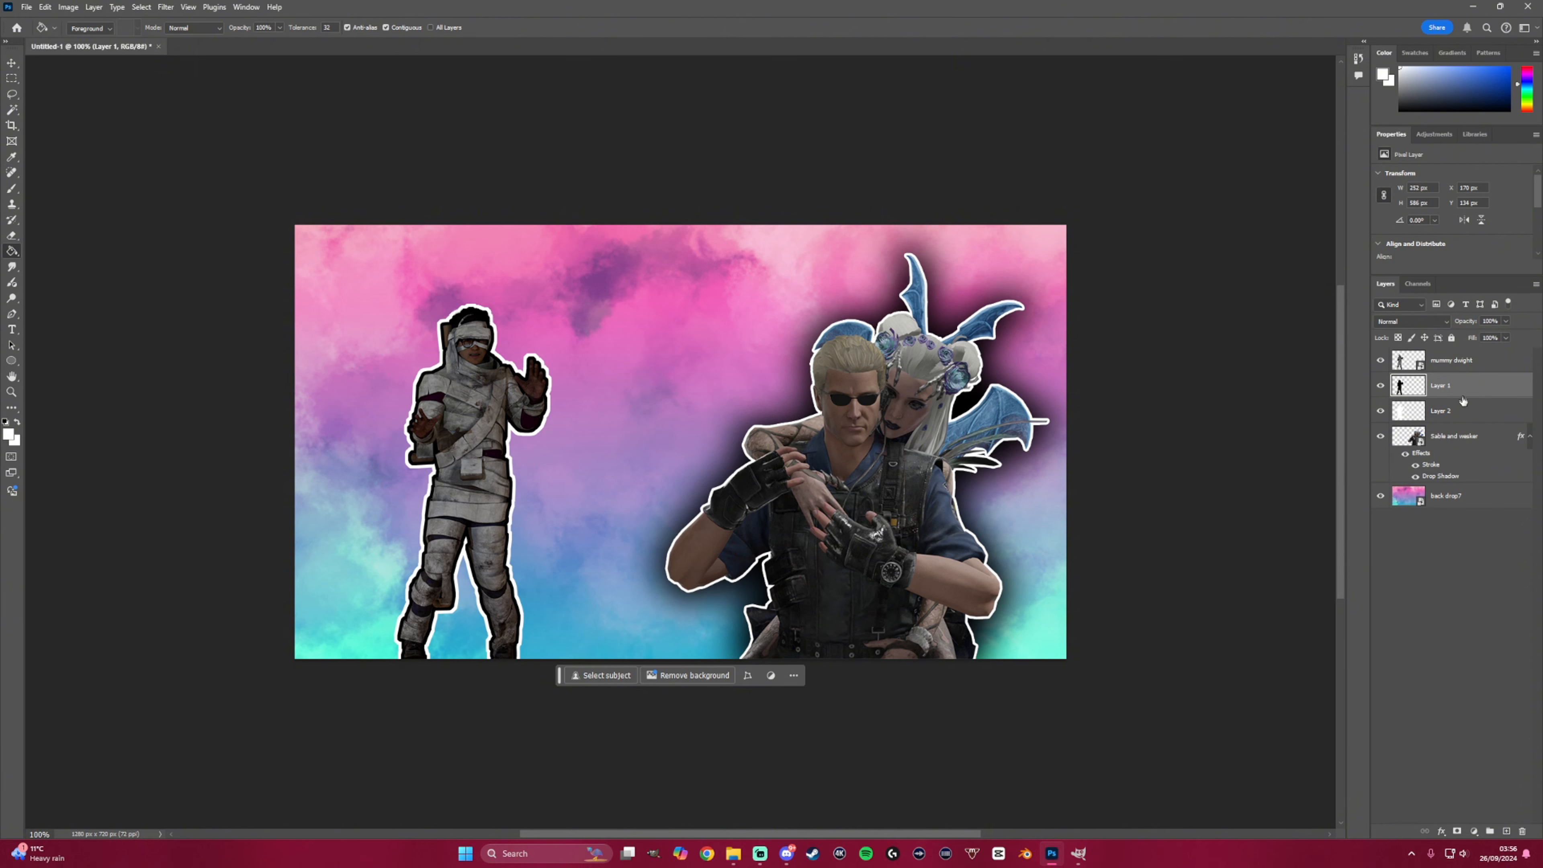
- Apply a Gaussian Blur with a 10-pixel radius to the white silhouette on Layer 2
click(1459, 418)
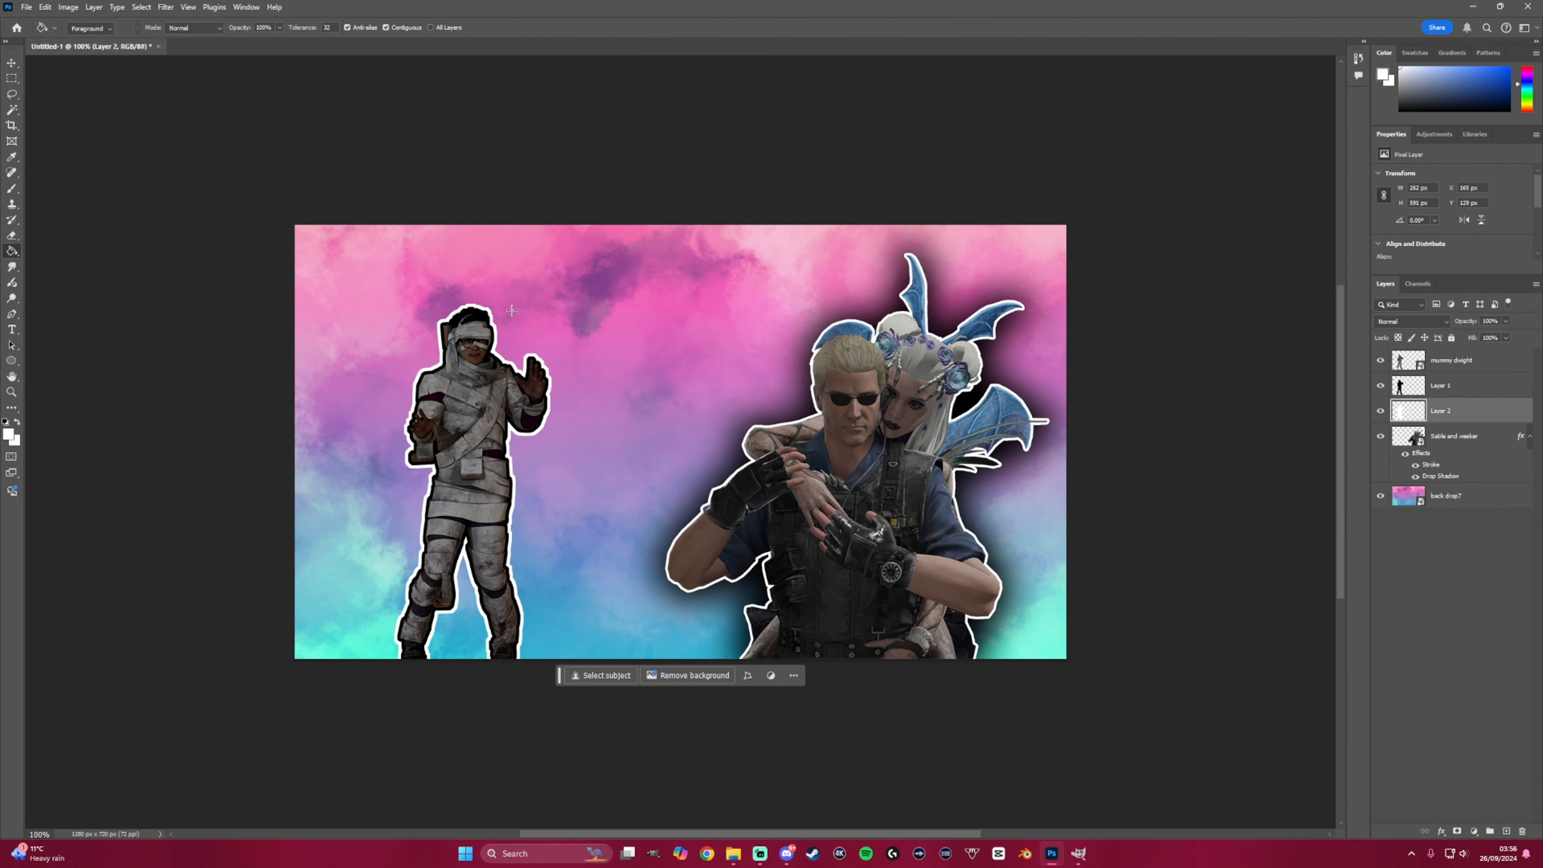
click(166, 7)
mouse_move(295, 153)
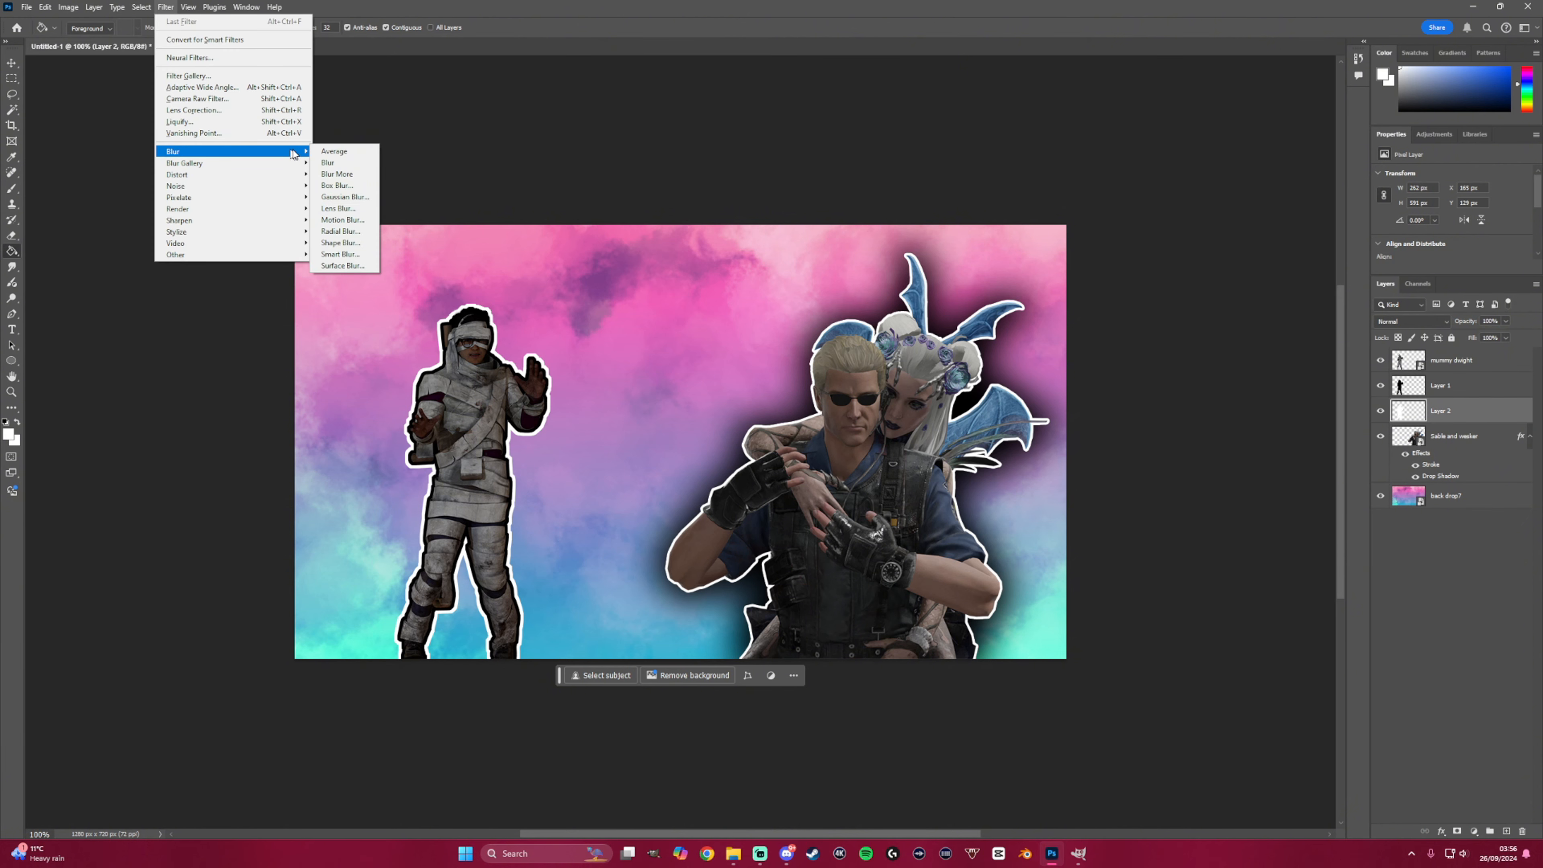
click(352, 198)
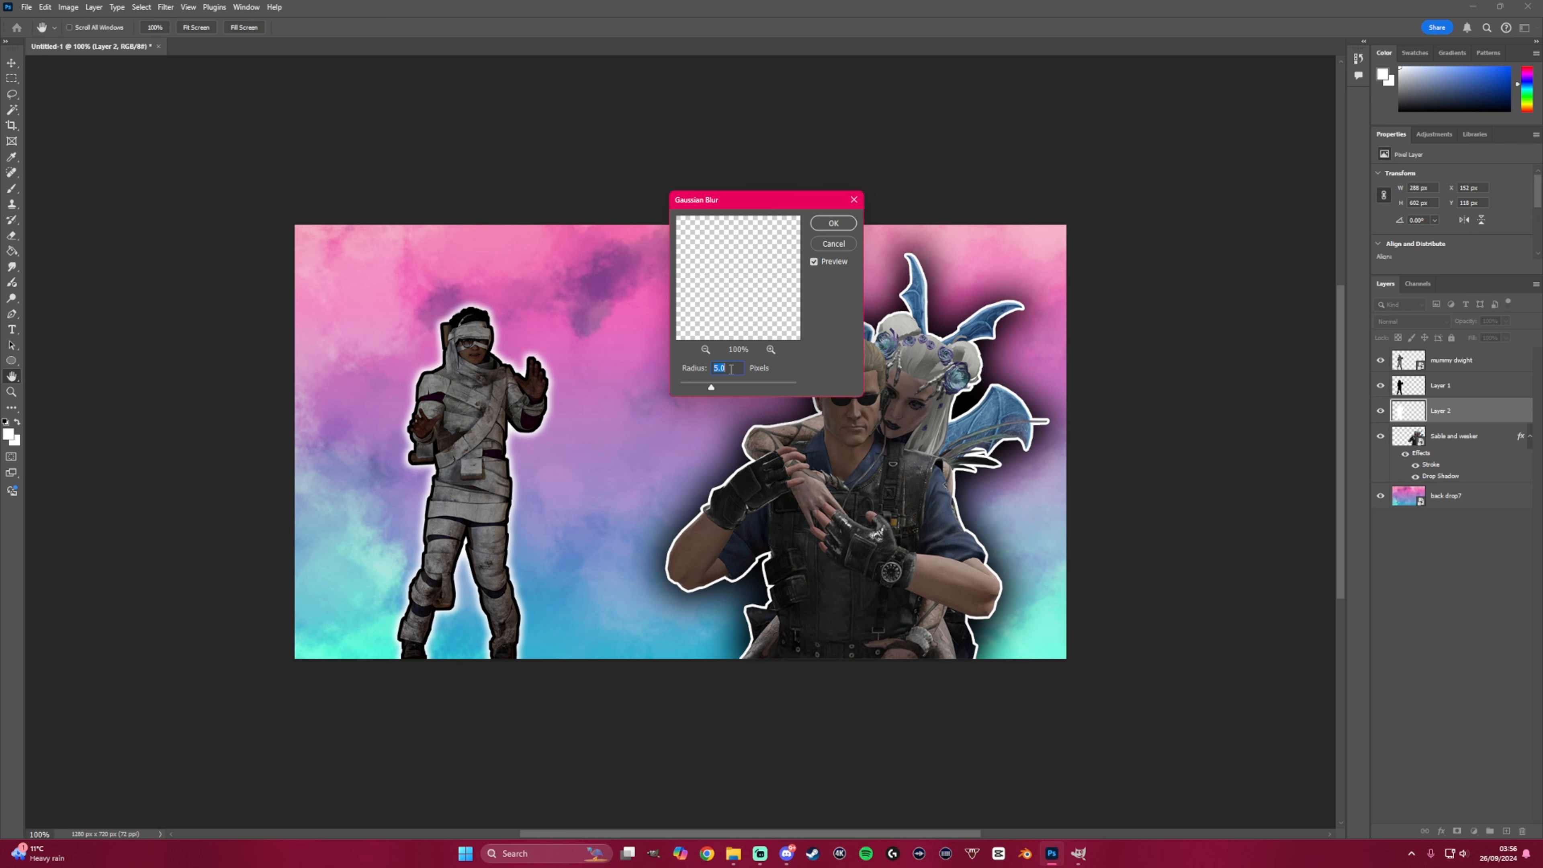
text(10)
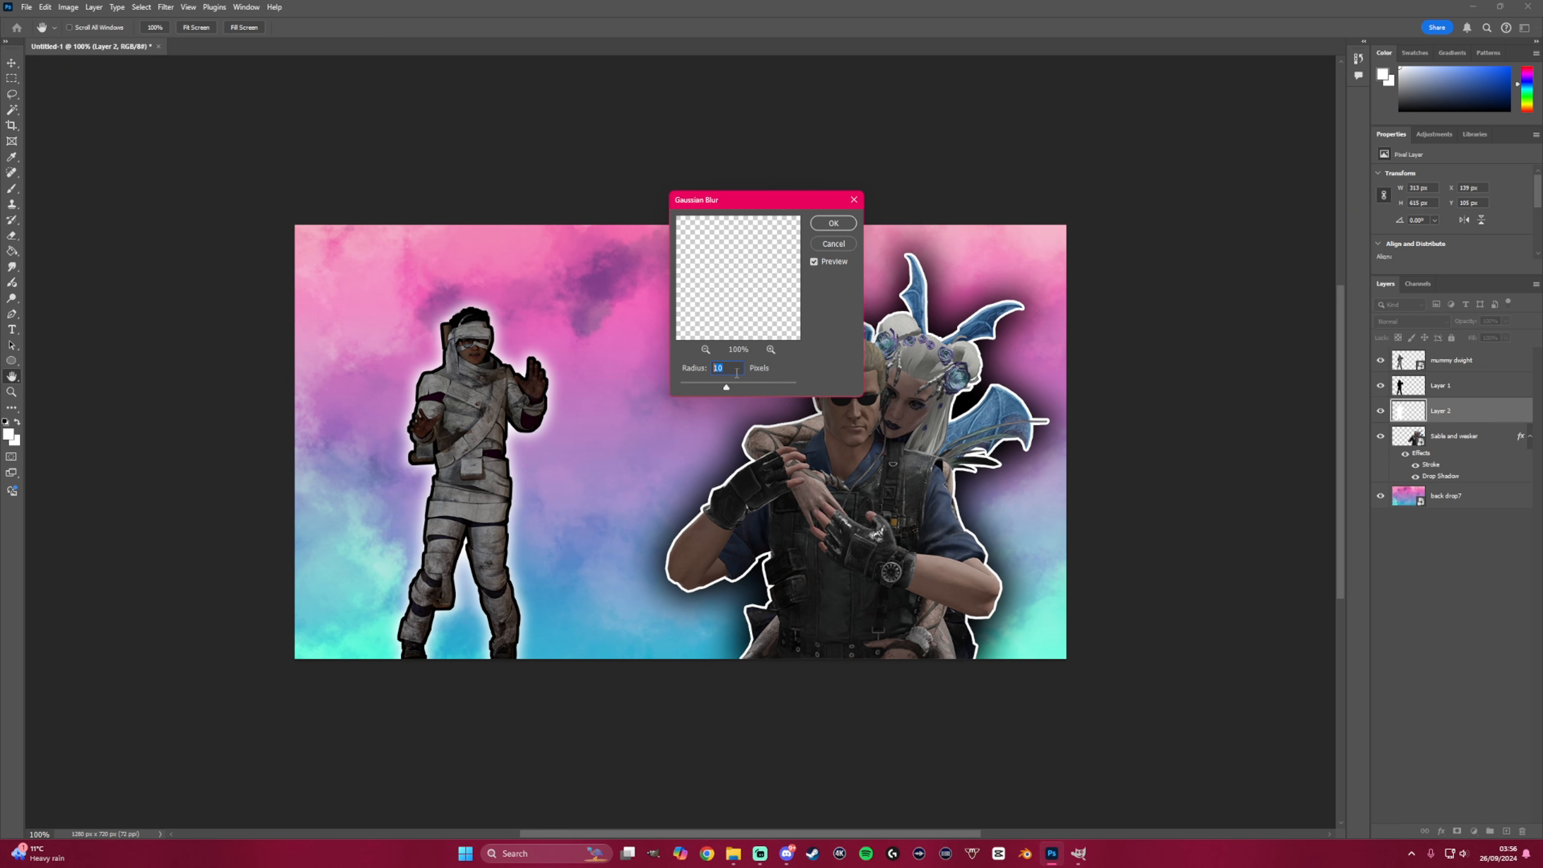
click(833, 223)
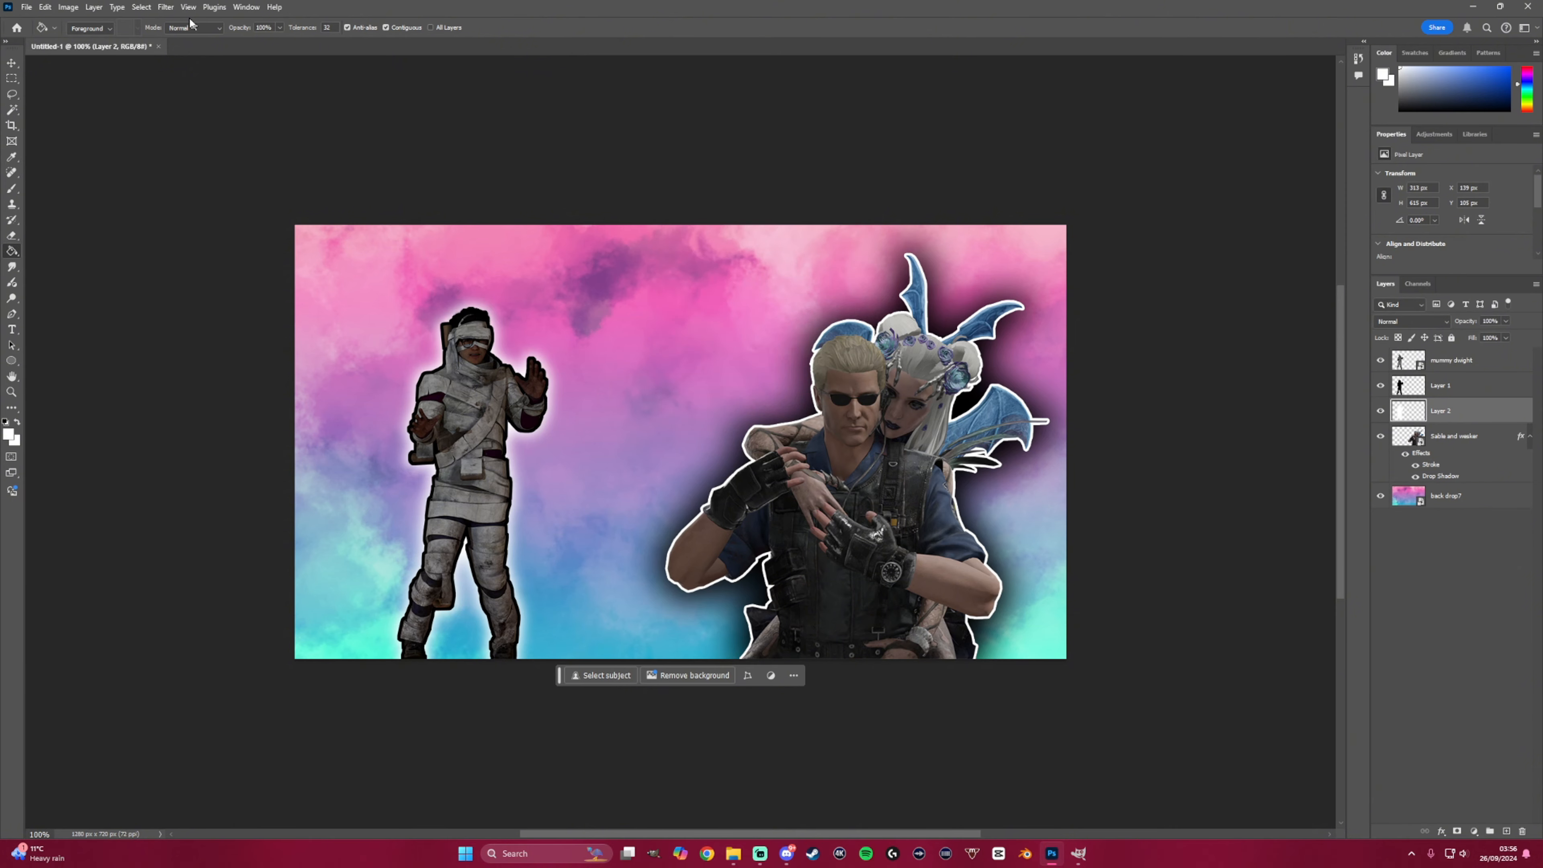
- Apply a Gaussian Blur with a 5-pixel radius to the black silhouette on Layer 1
click(1449, 383)
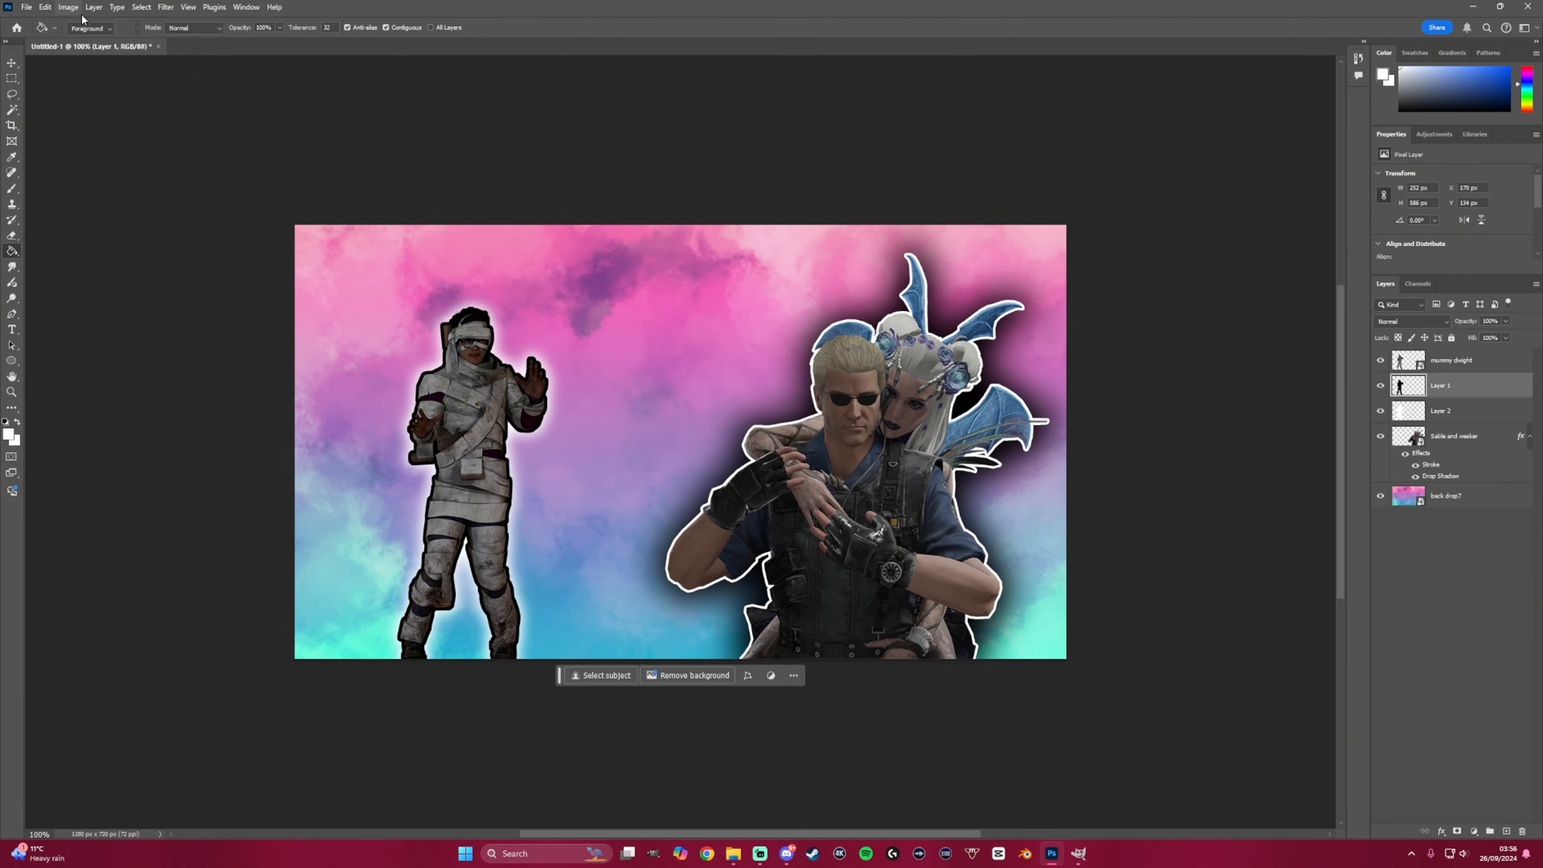
click(148, 9)
click(162, 9)
click(162, 8)
mouse_move(183, 151)
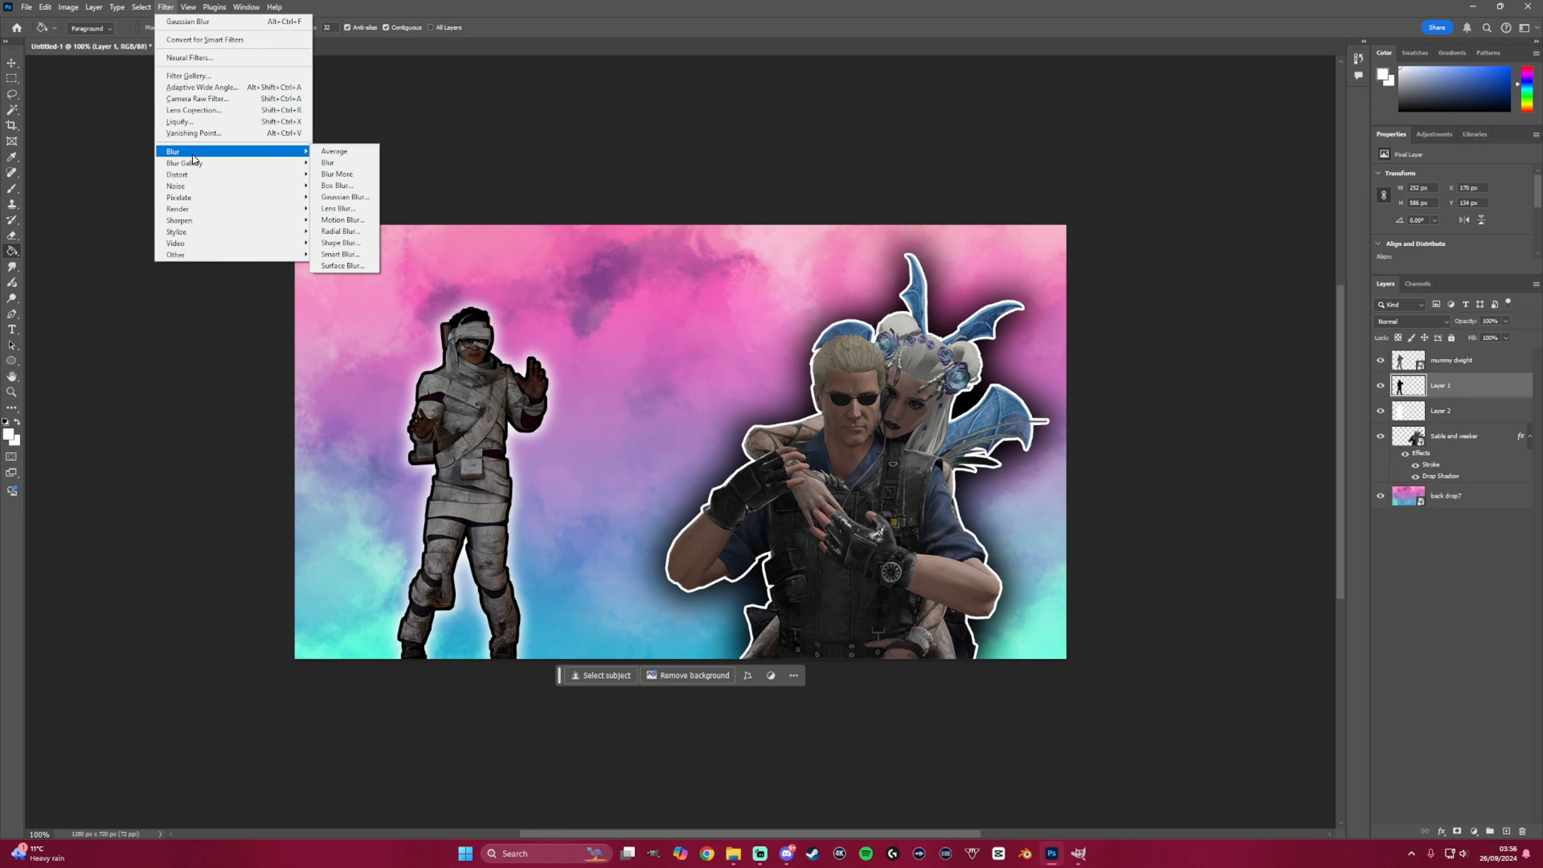
click(345, 197)
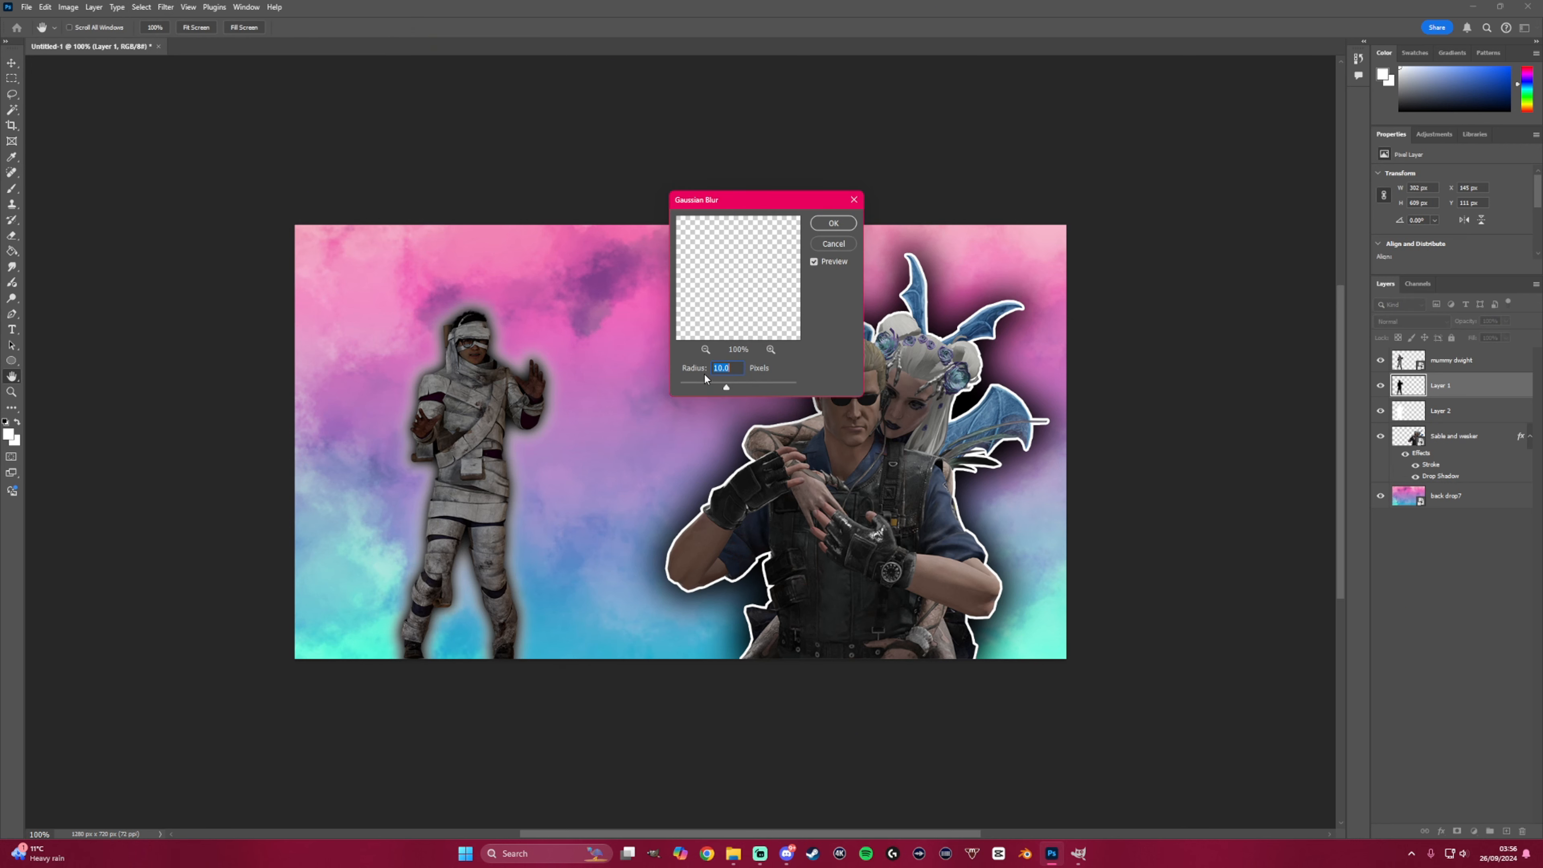
text(5)
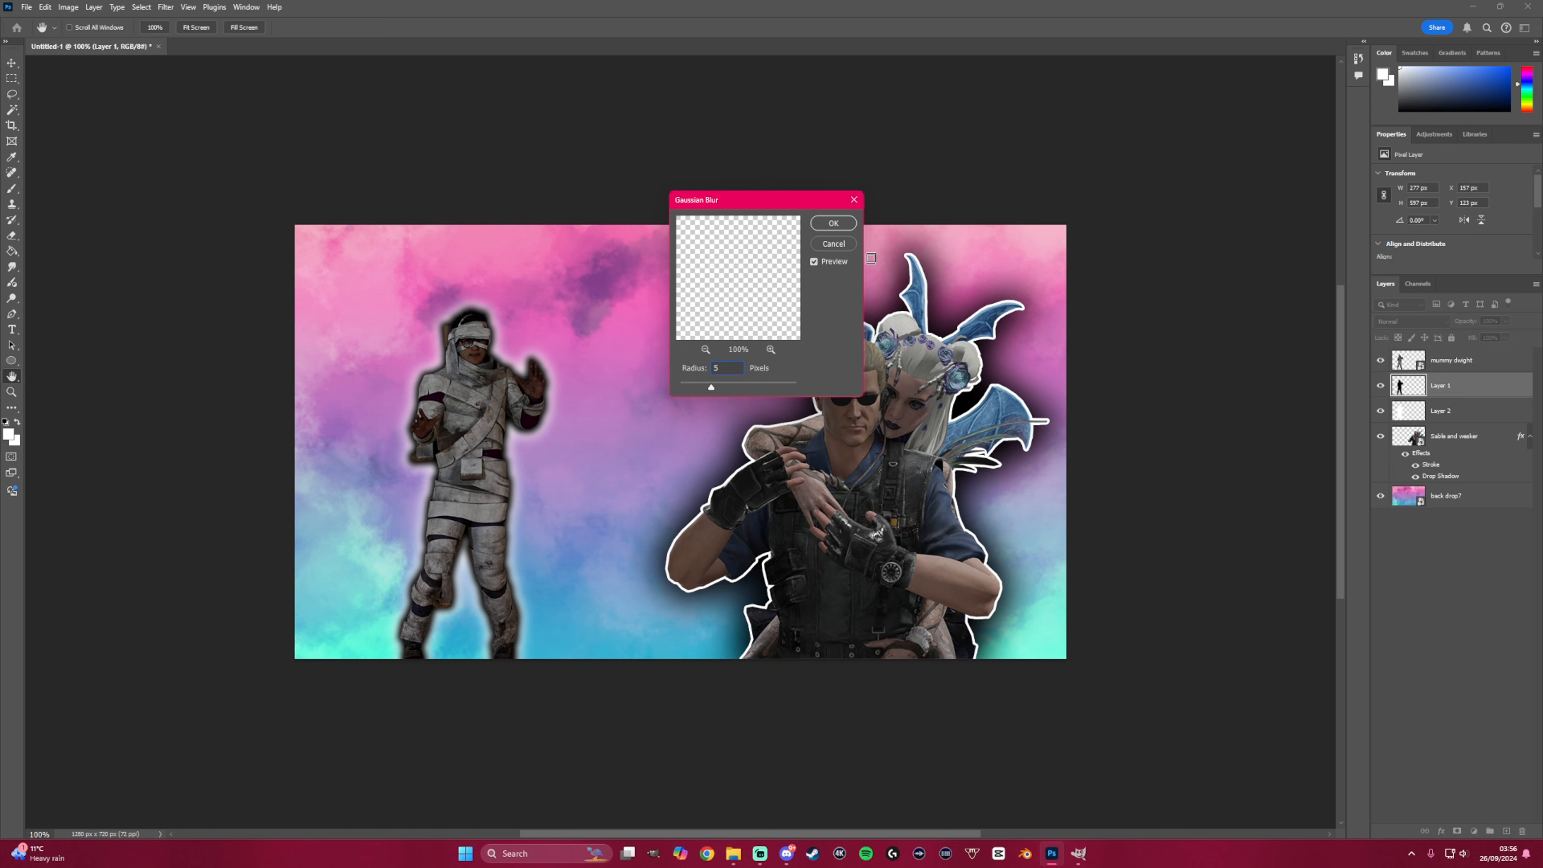
click(833, 223)
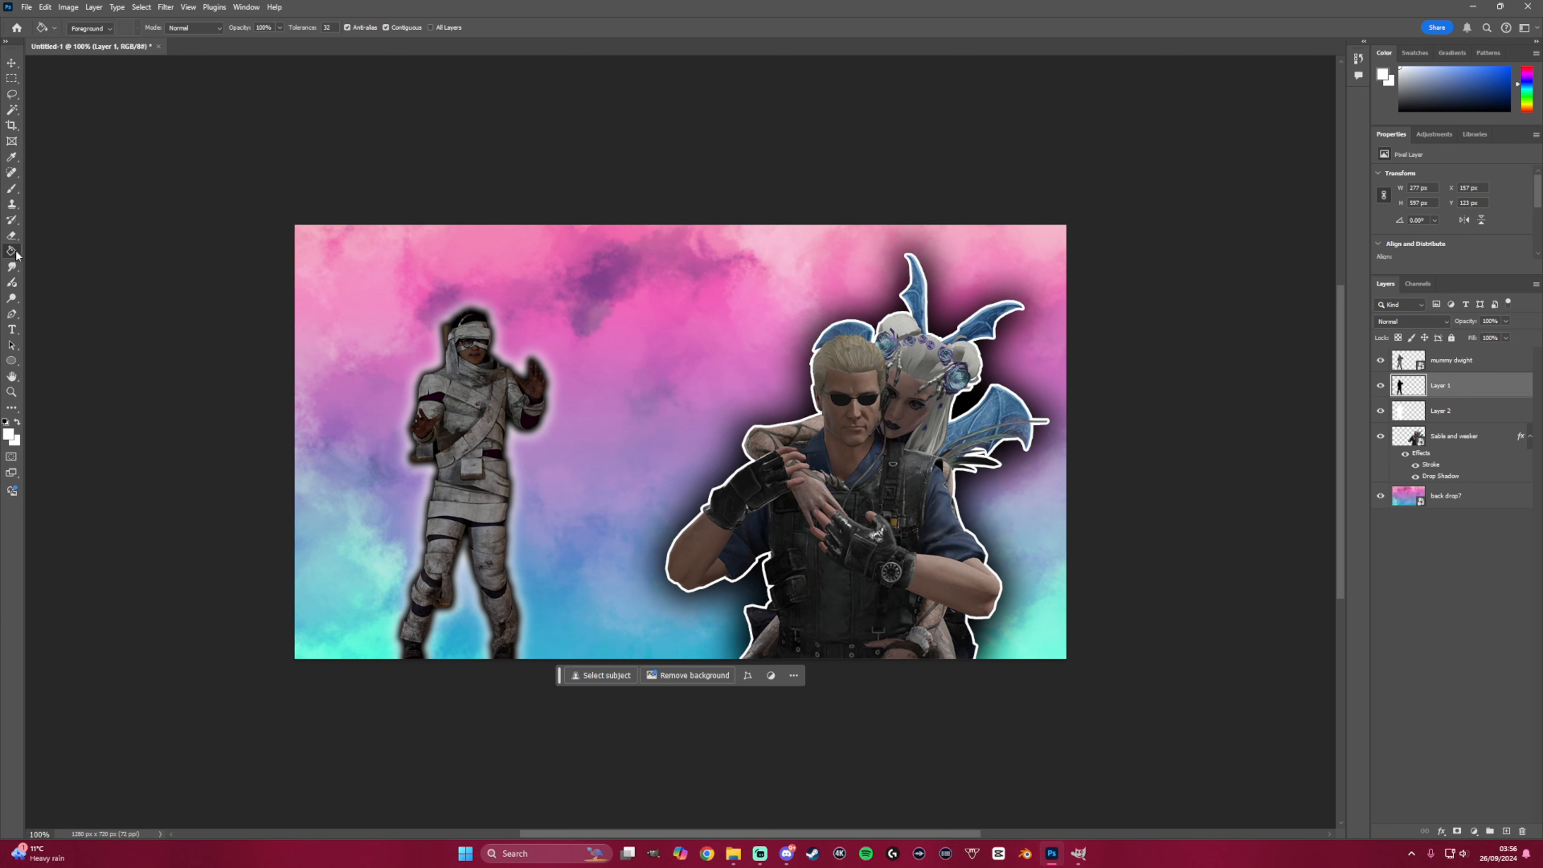
- Add the white title text PHOTO SHOP near the canvas's upper edge and shrink its text box to fit the words
click(12, 329)
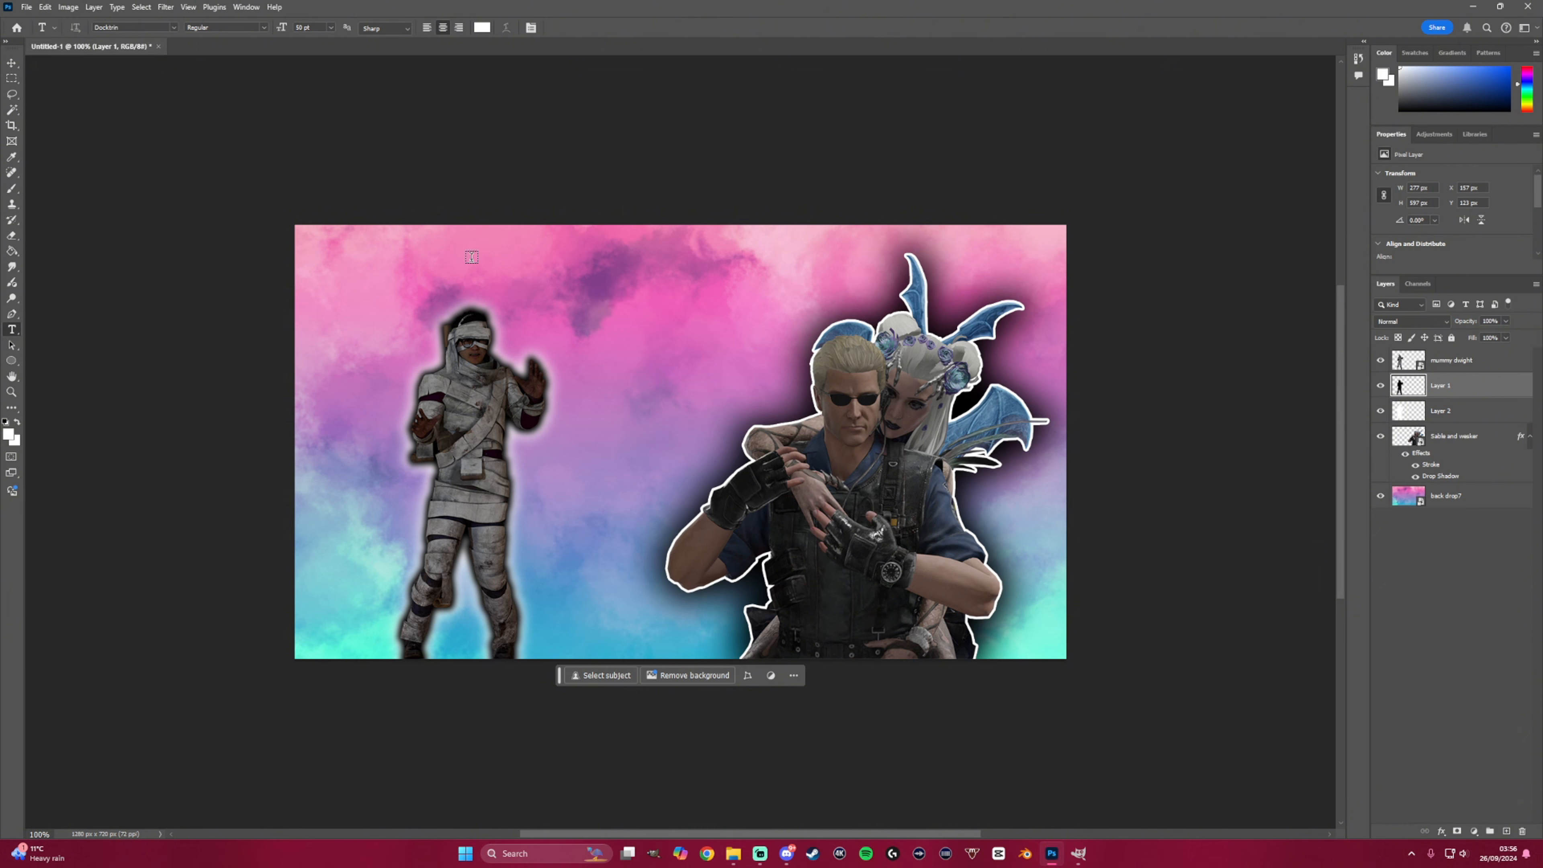
drag(473, 255, 864, 333)
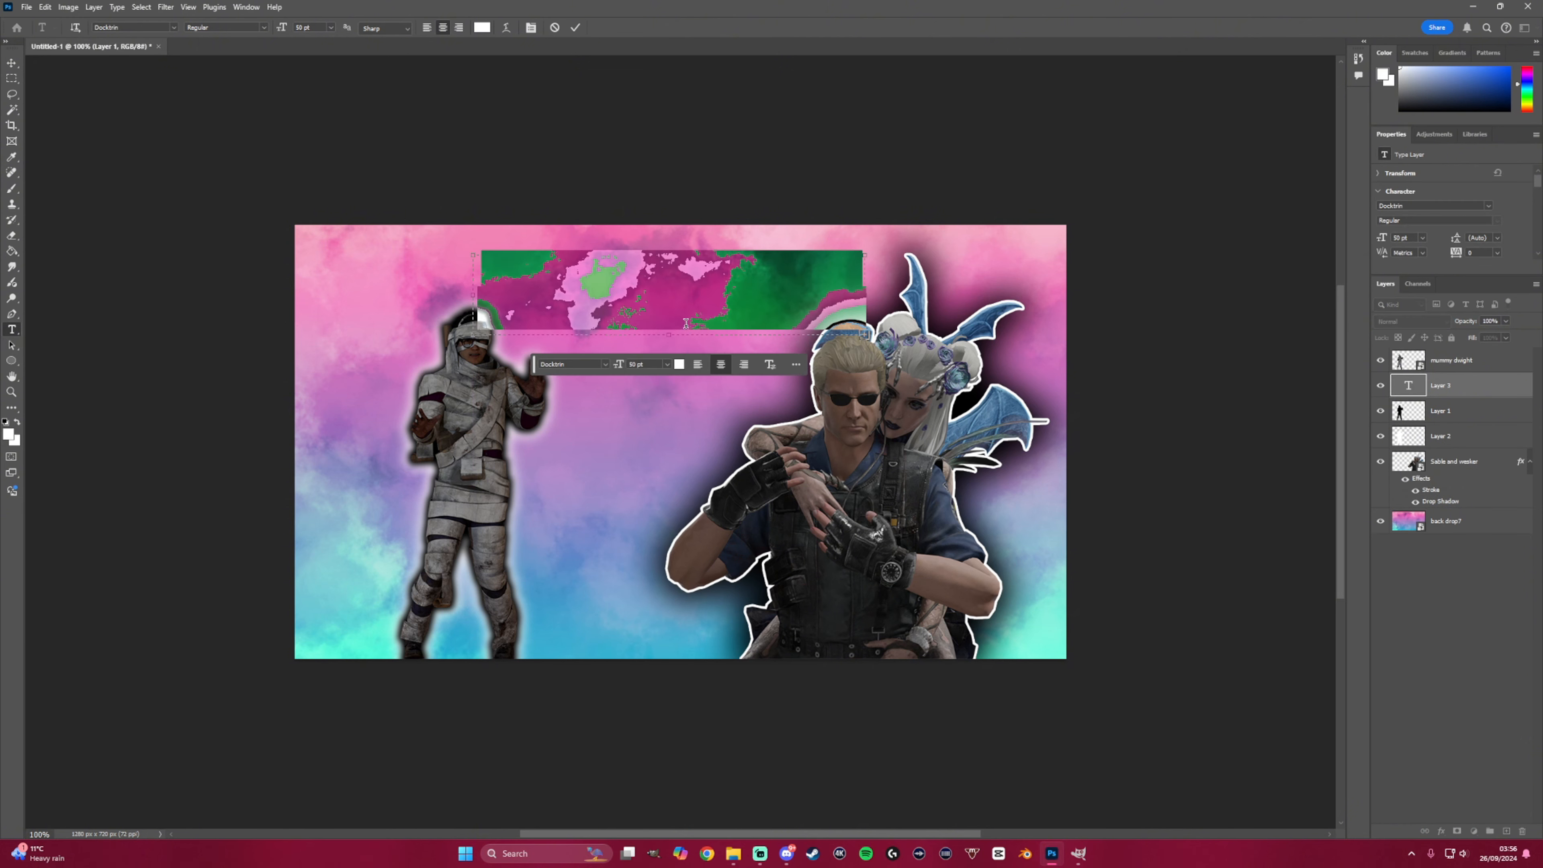
key(BackSpace)
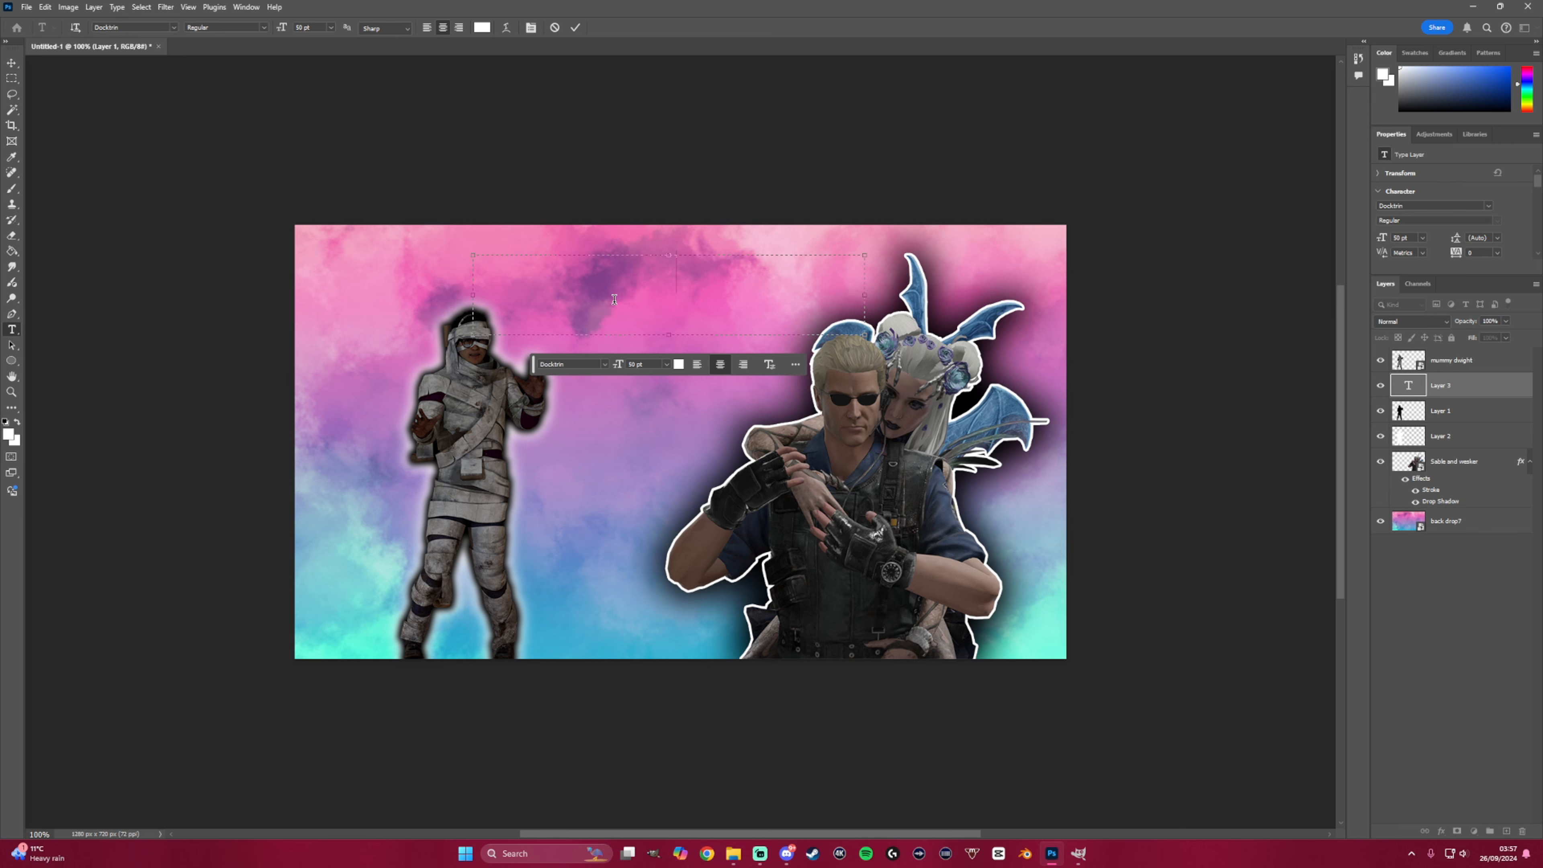
text(PHOTO SHOP)
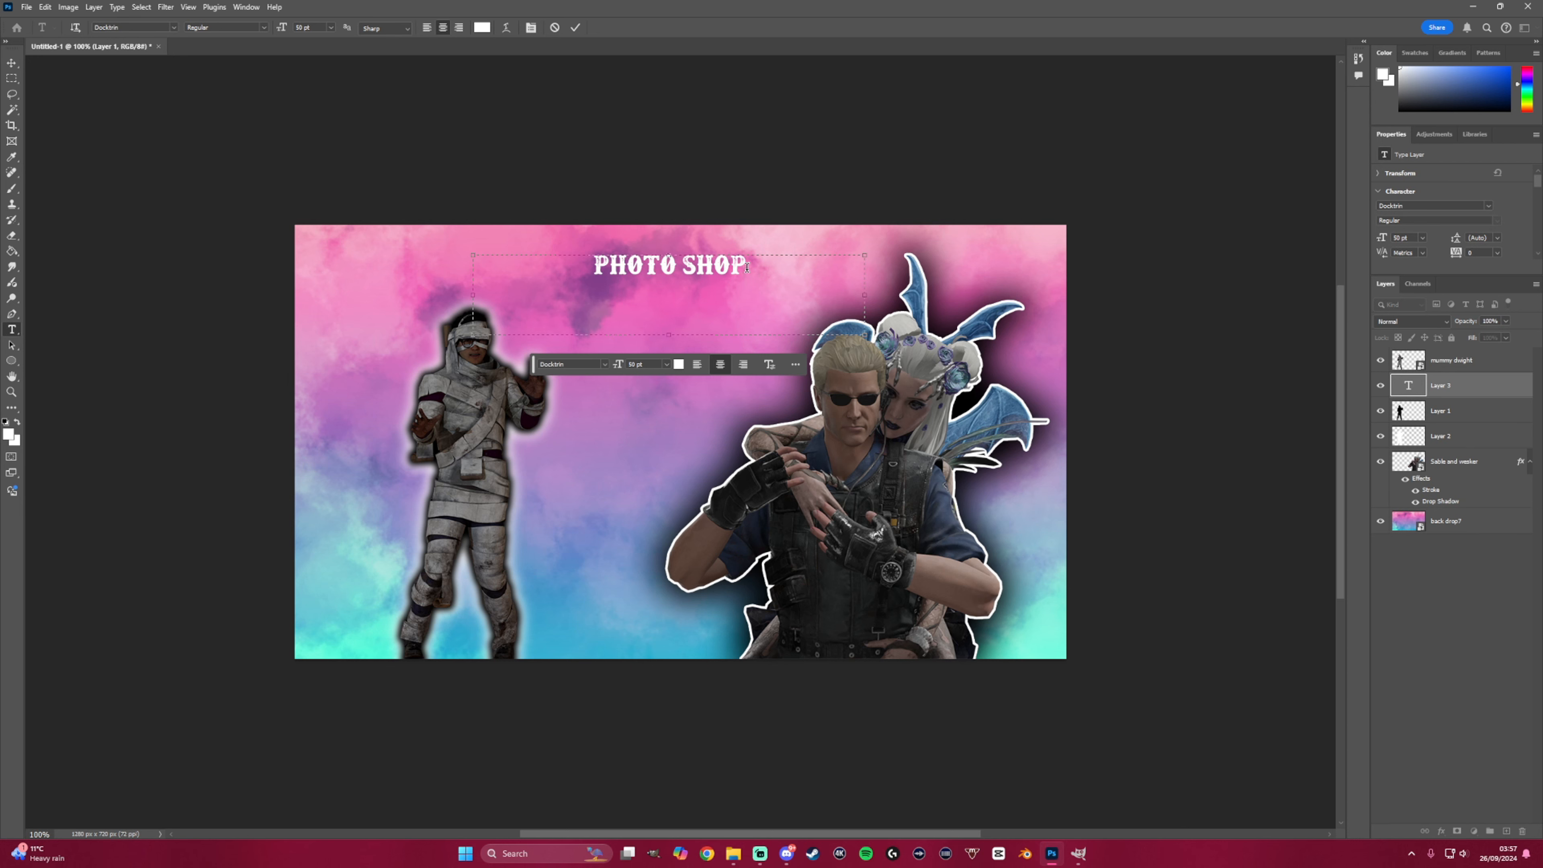
drag(670, 334, 672, 281)
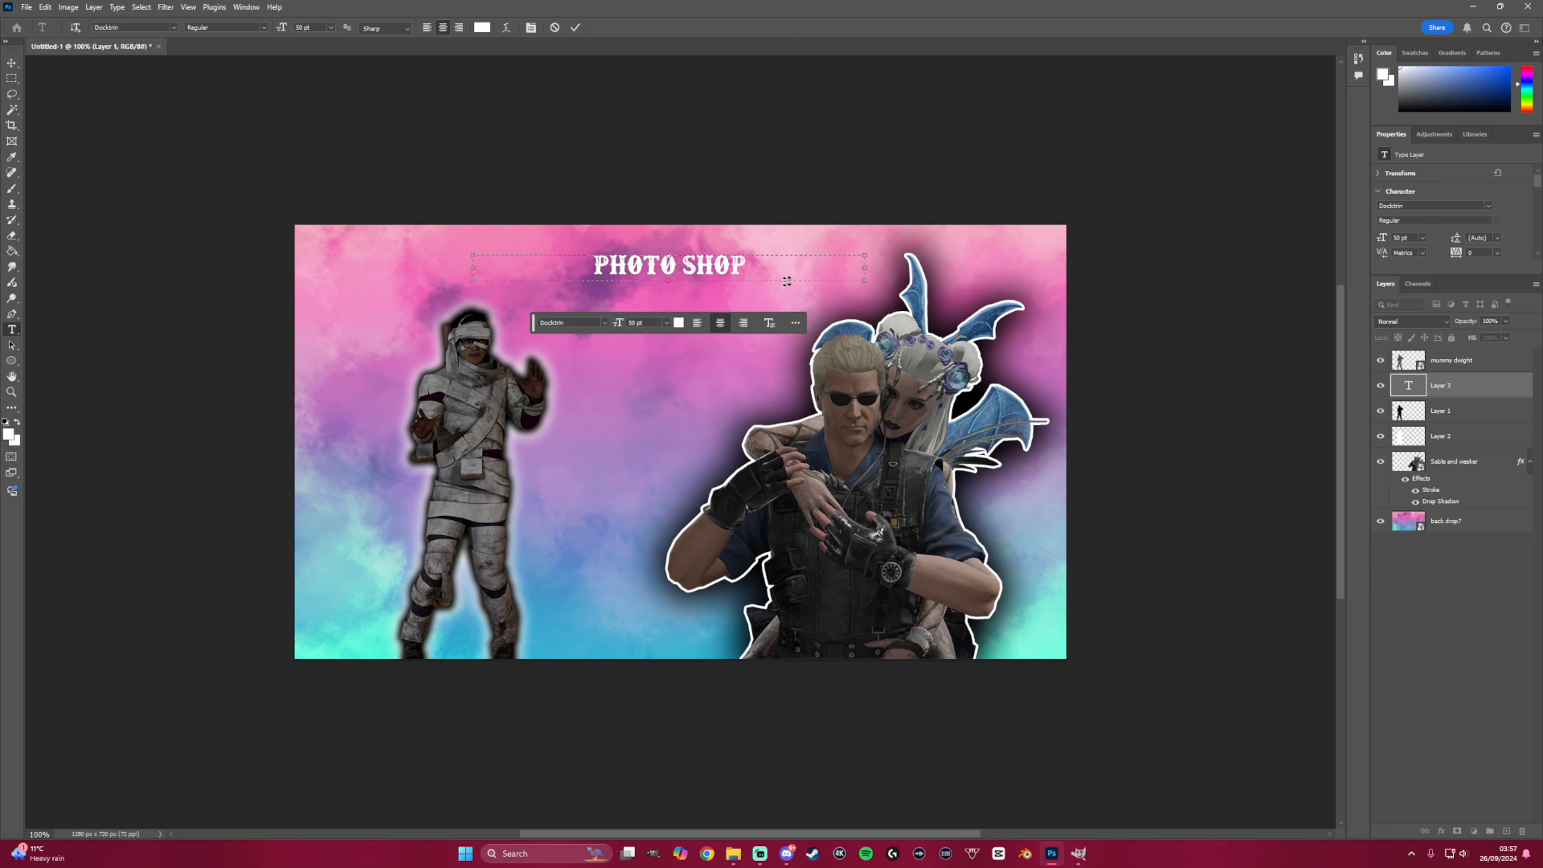
drag(862, 279, 658, 275)
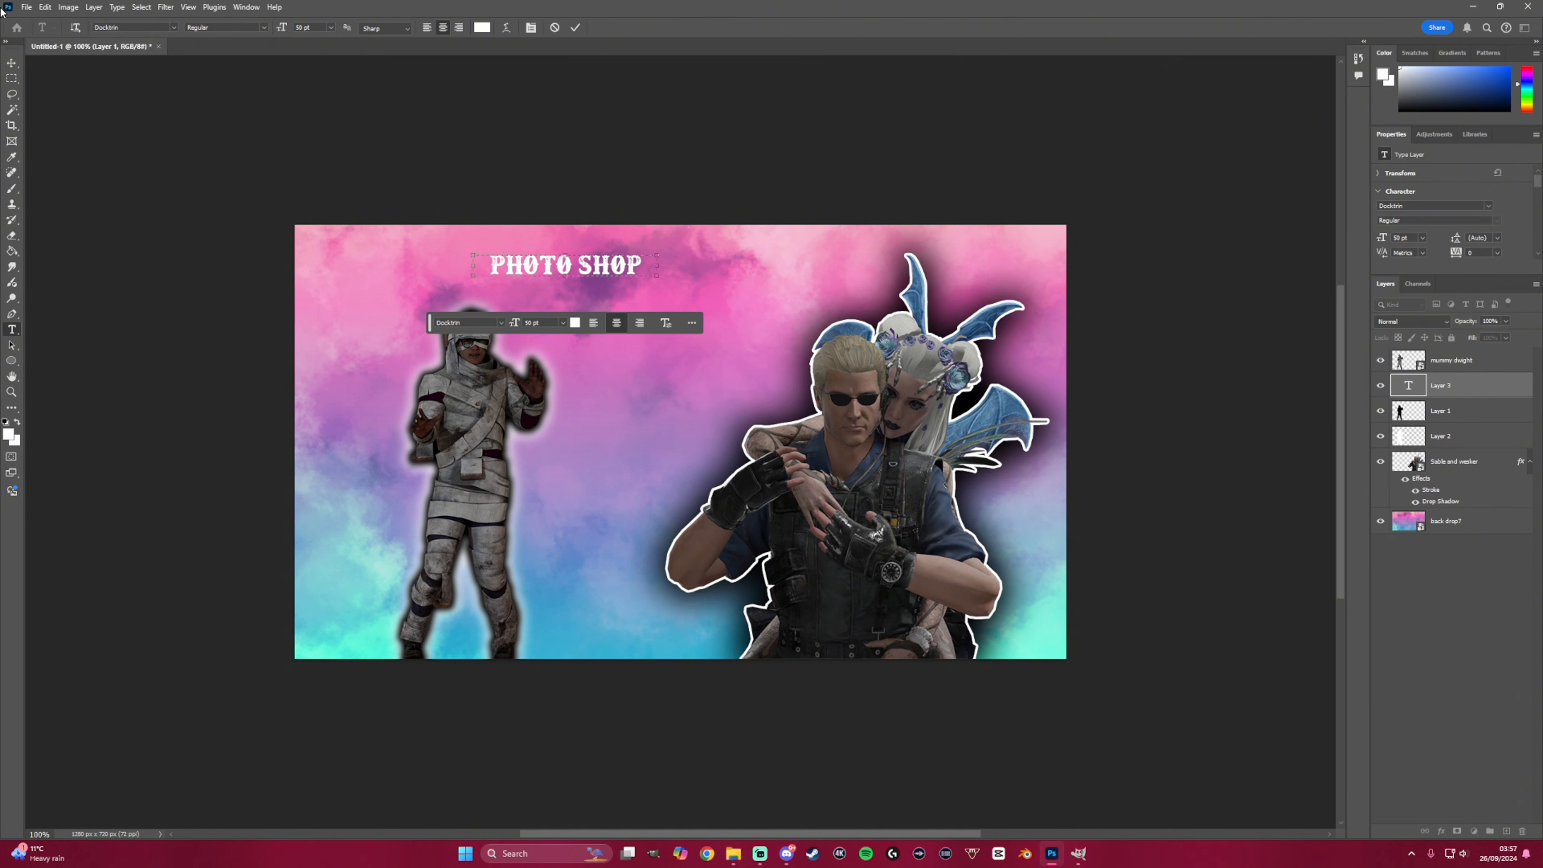
- Enlarge the PHOTO SHOP title to about 133 pt and place it centrally along the canvas's upper edge
click(12, 63)
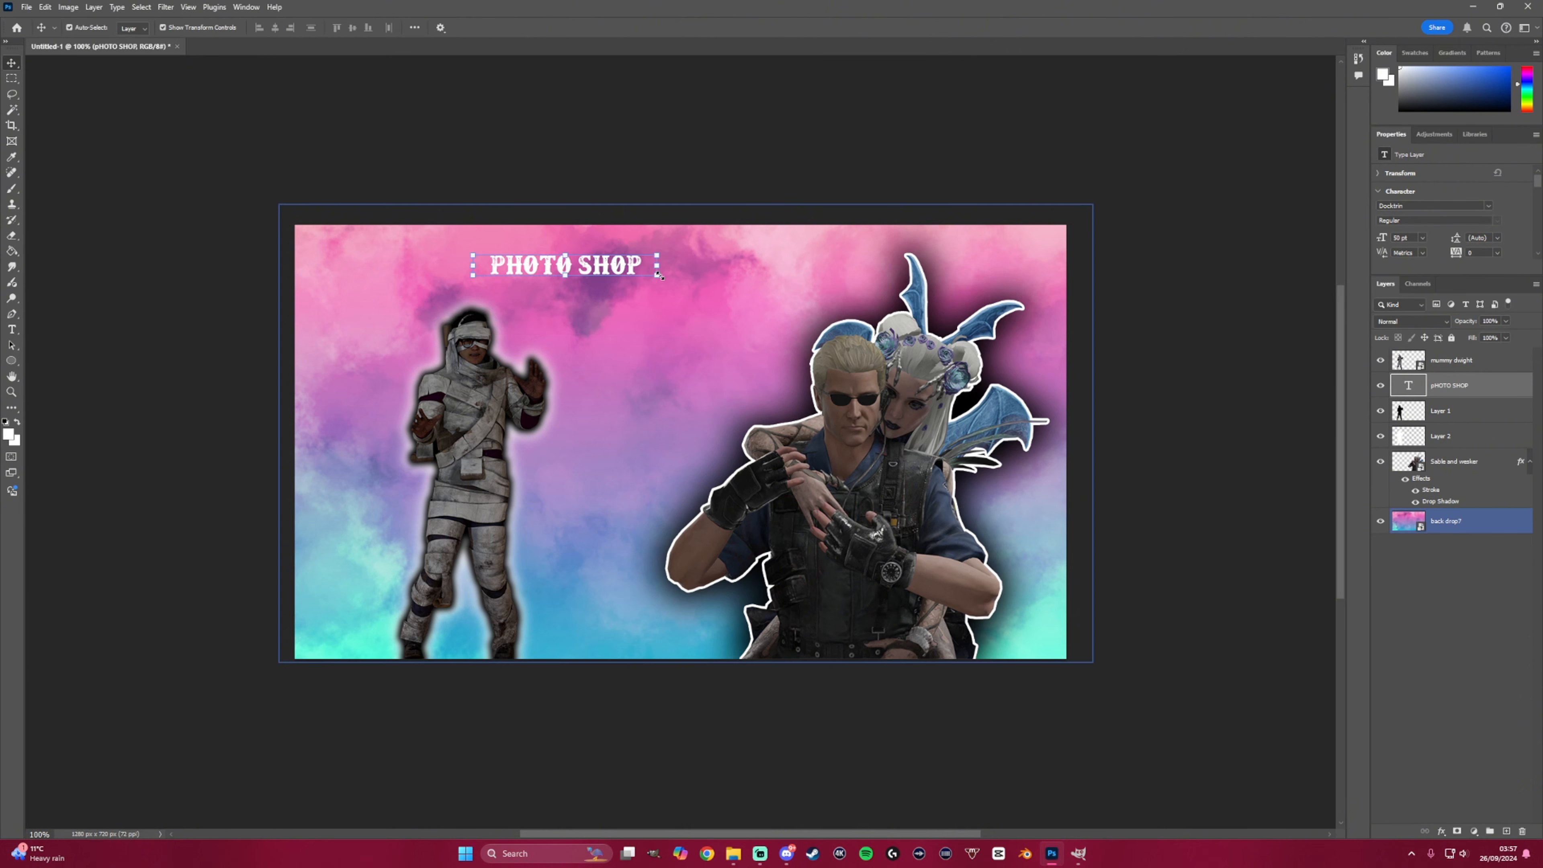
drag(658, 278, 964, 336)
drag(831, 276, 778, 290)
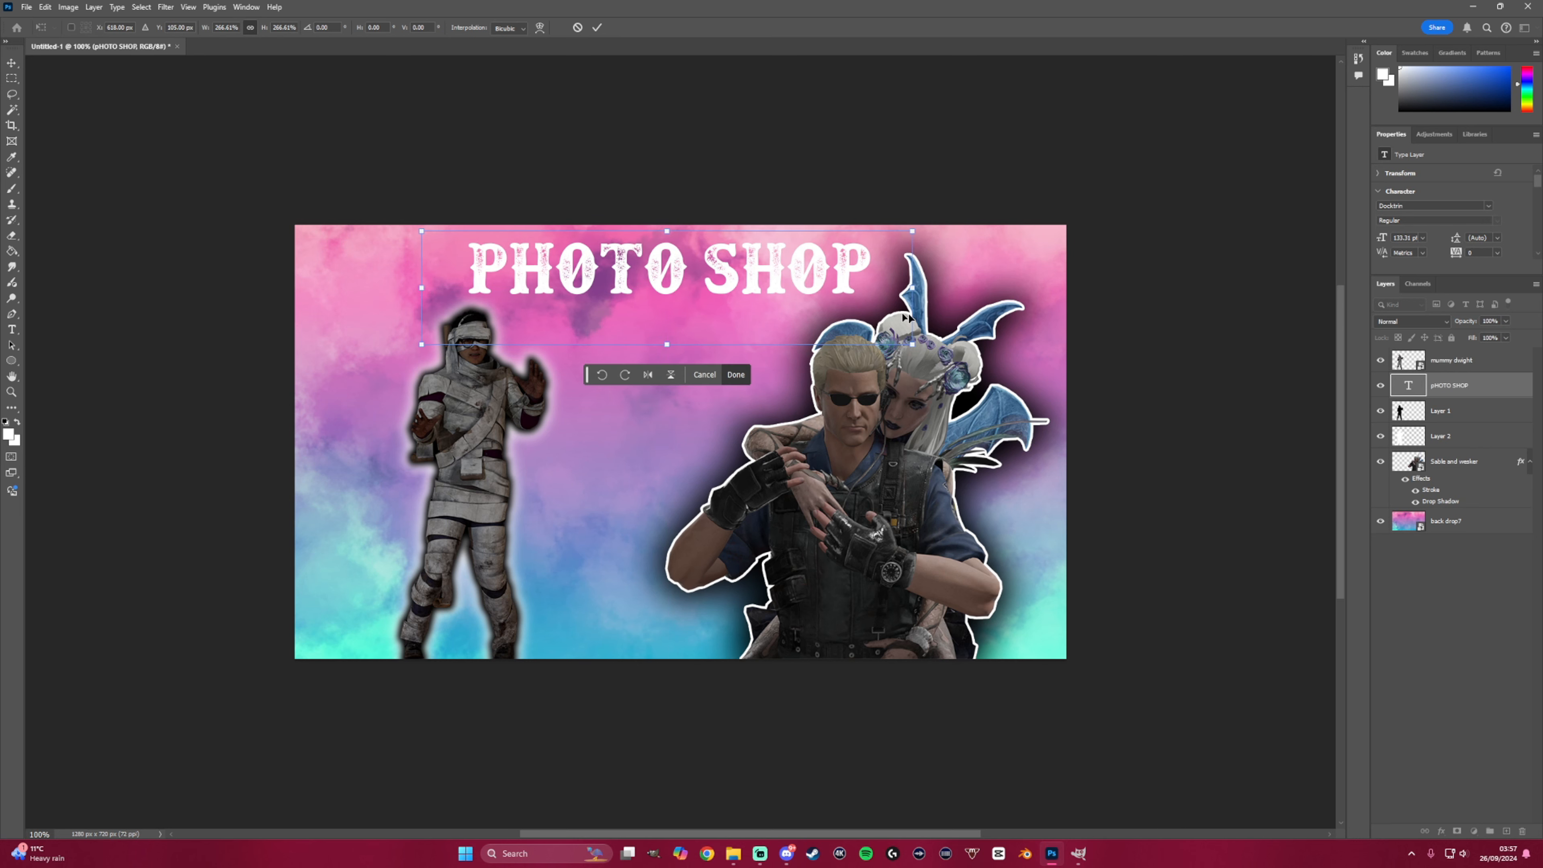
click(665, 487)
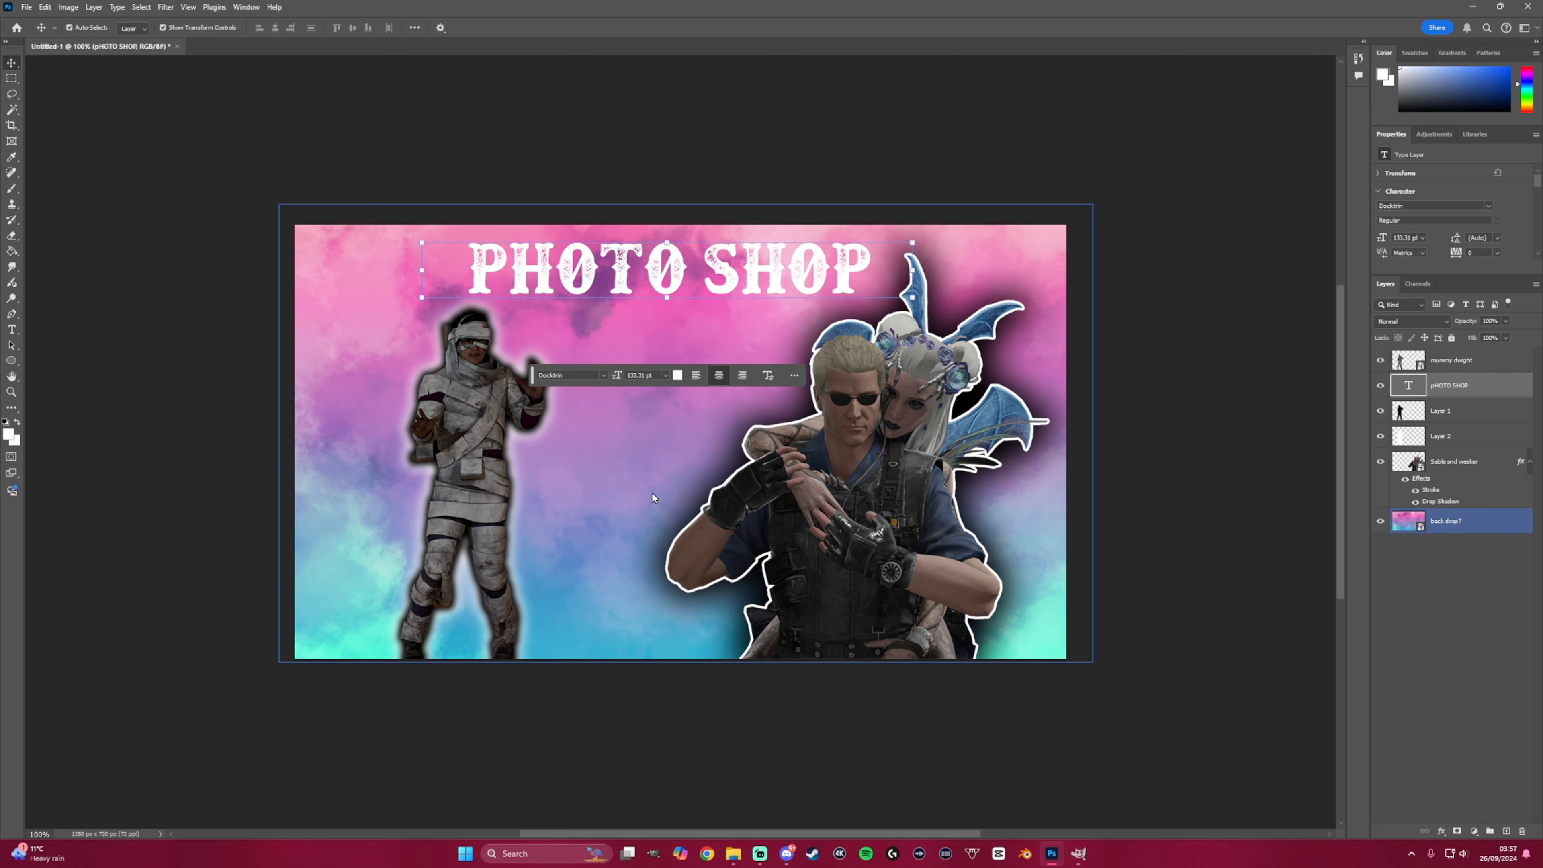
- Give the PHOTO SHOP title layer an outside stroke in black (000000)
click(1168, 435)
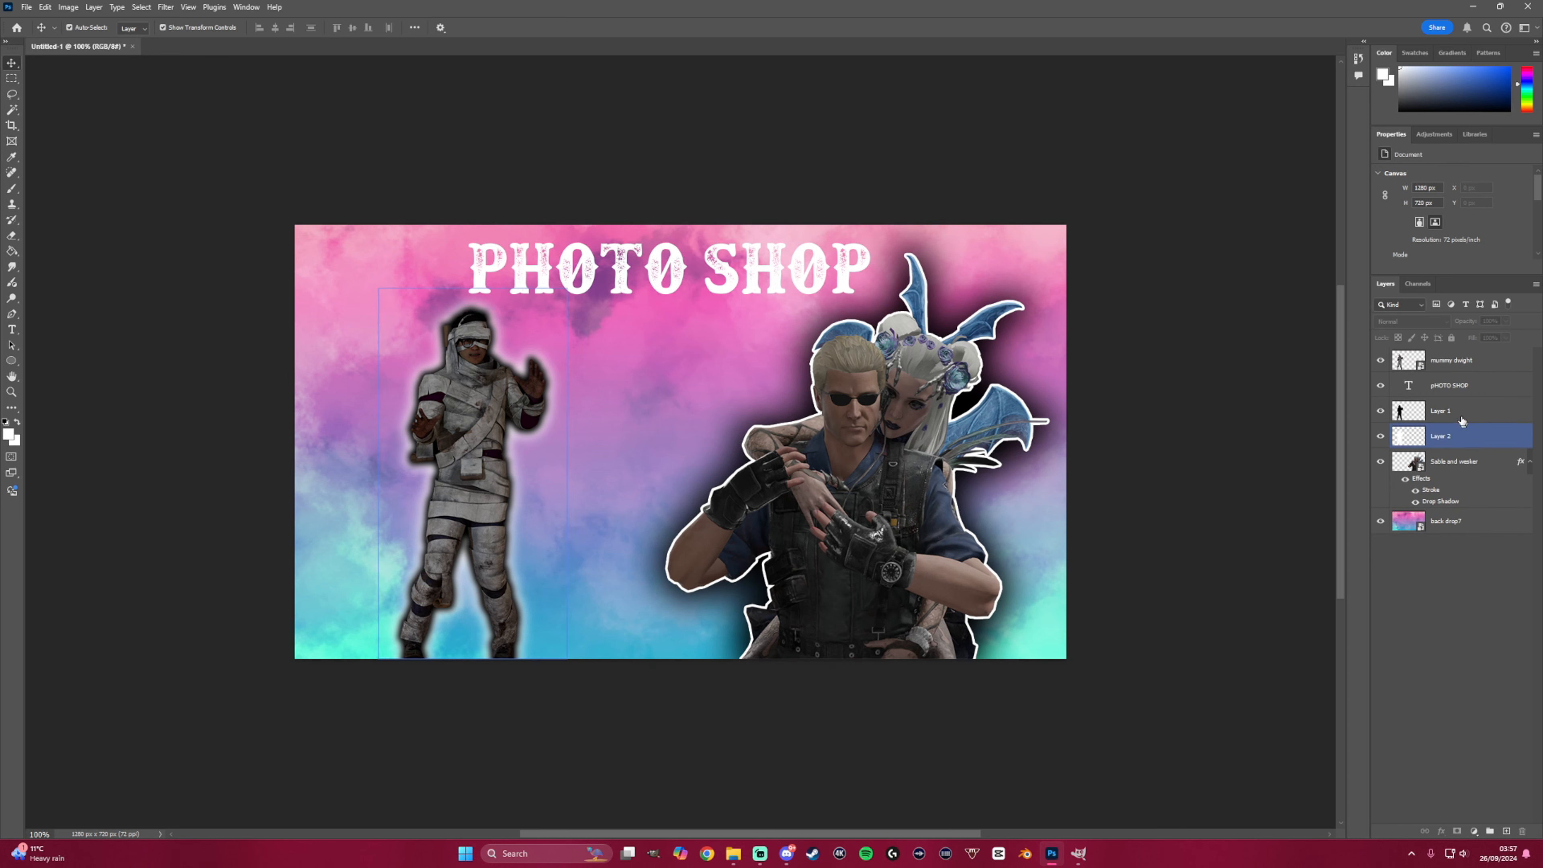
click(1455, 384)
click(1445, 832)
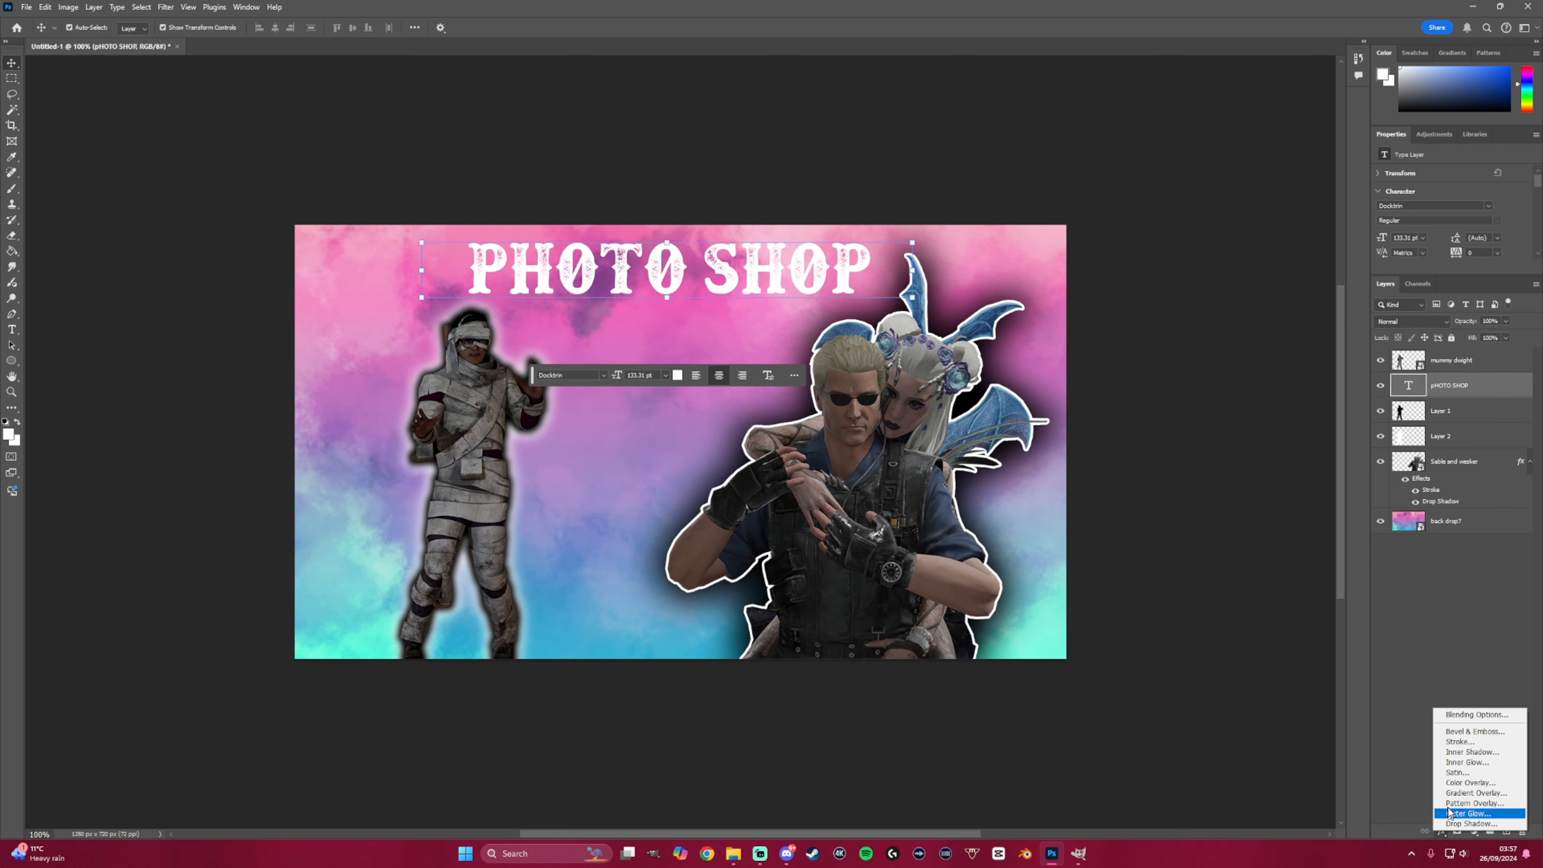
click(1464, 746)
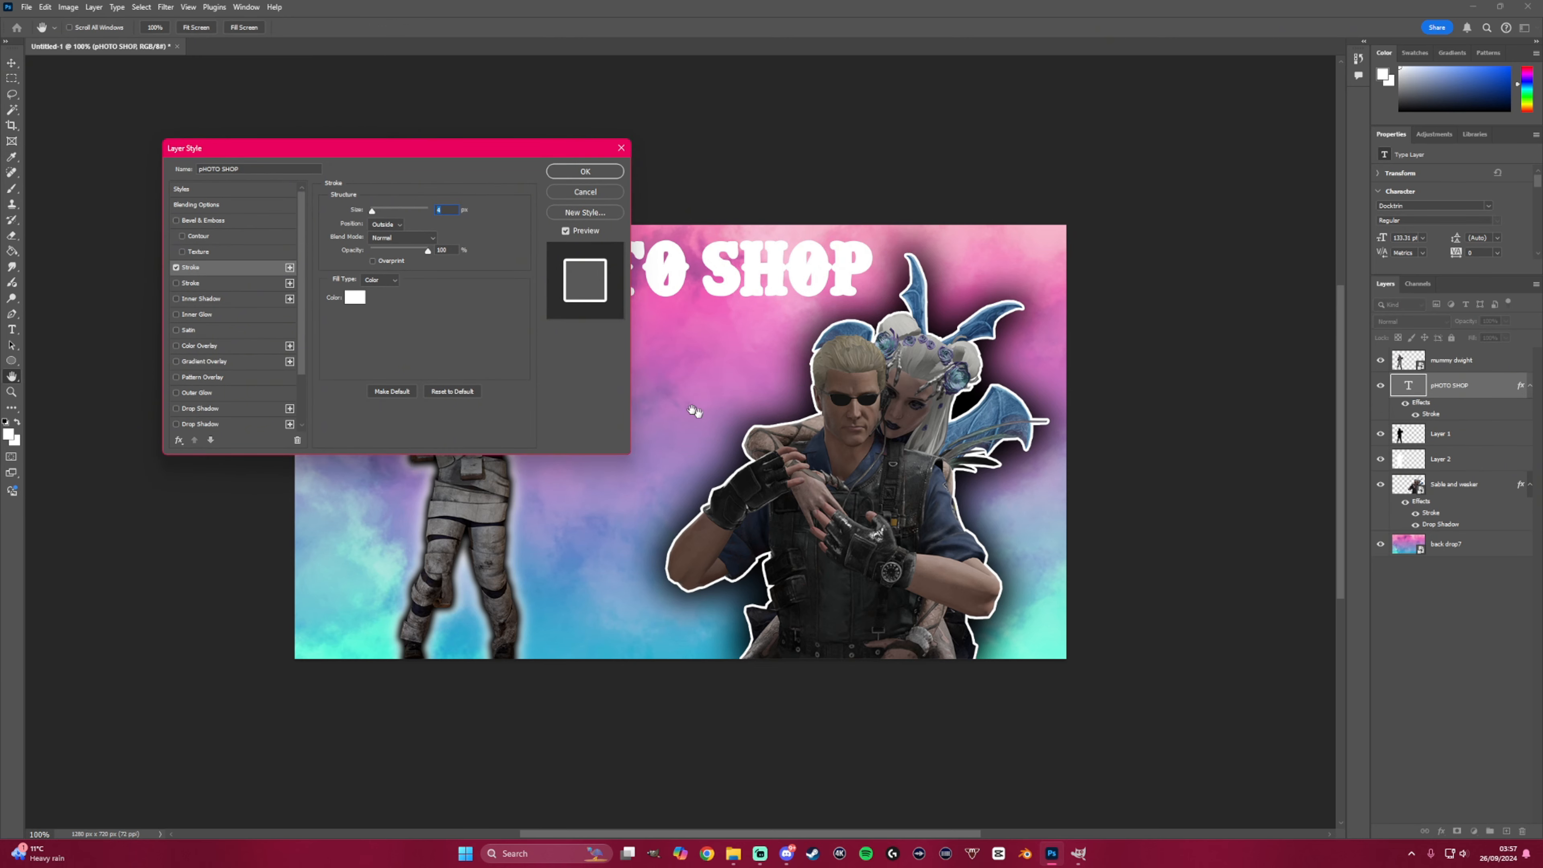
click(355, 297)
click(383, 251)
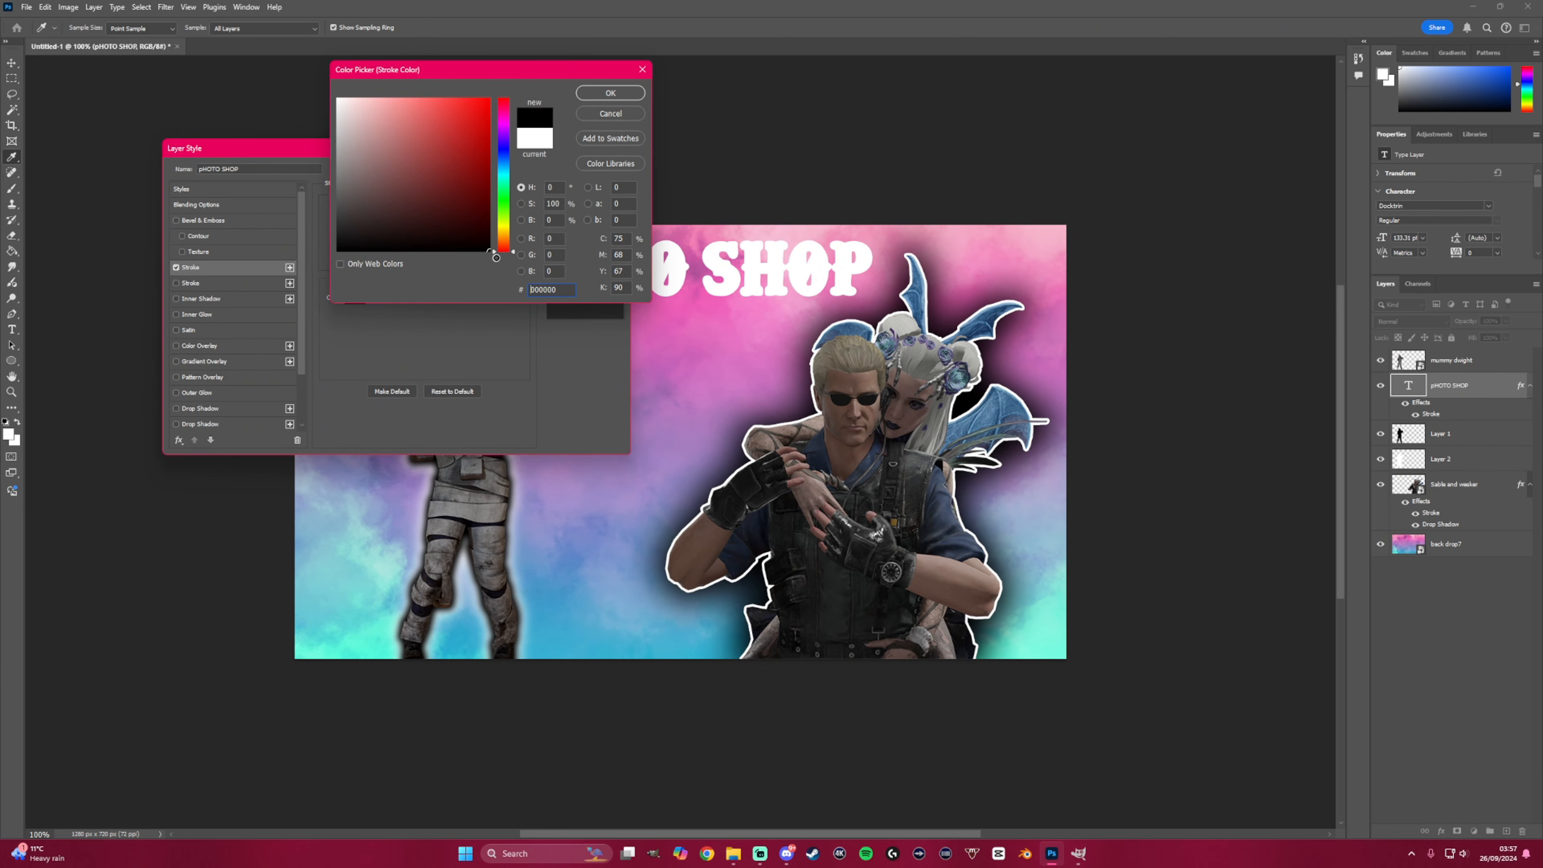
click(611, 93)
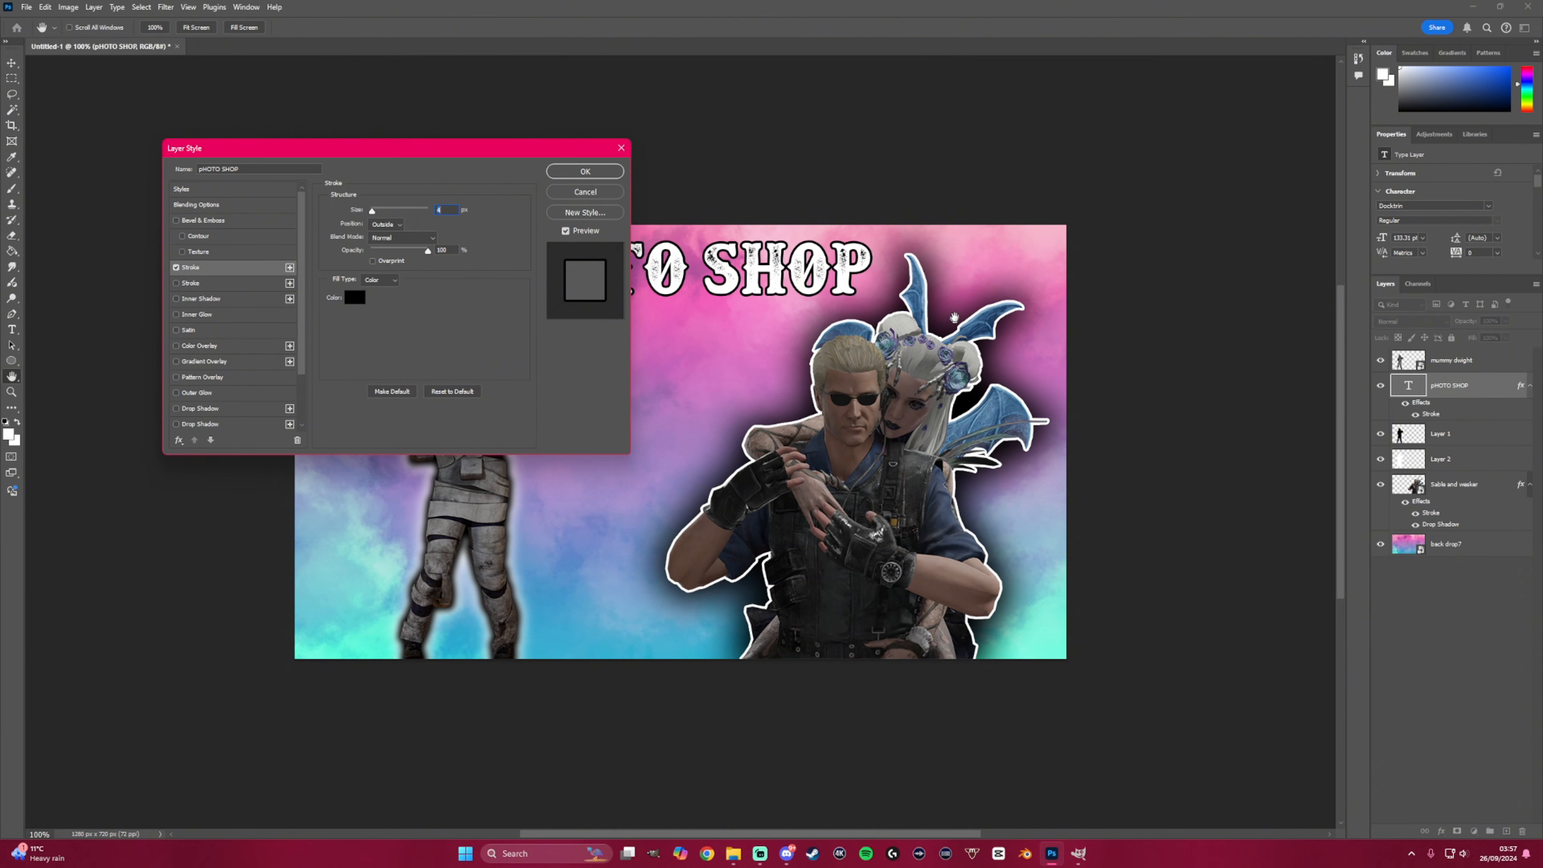
click(176, 284)
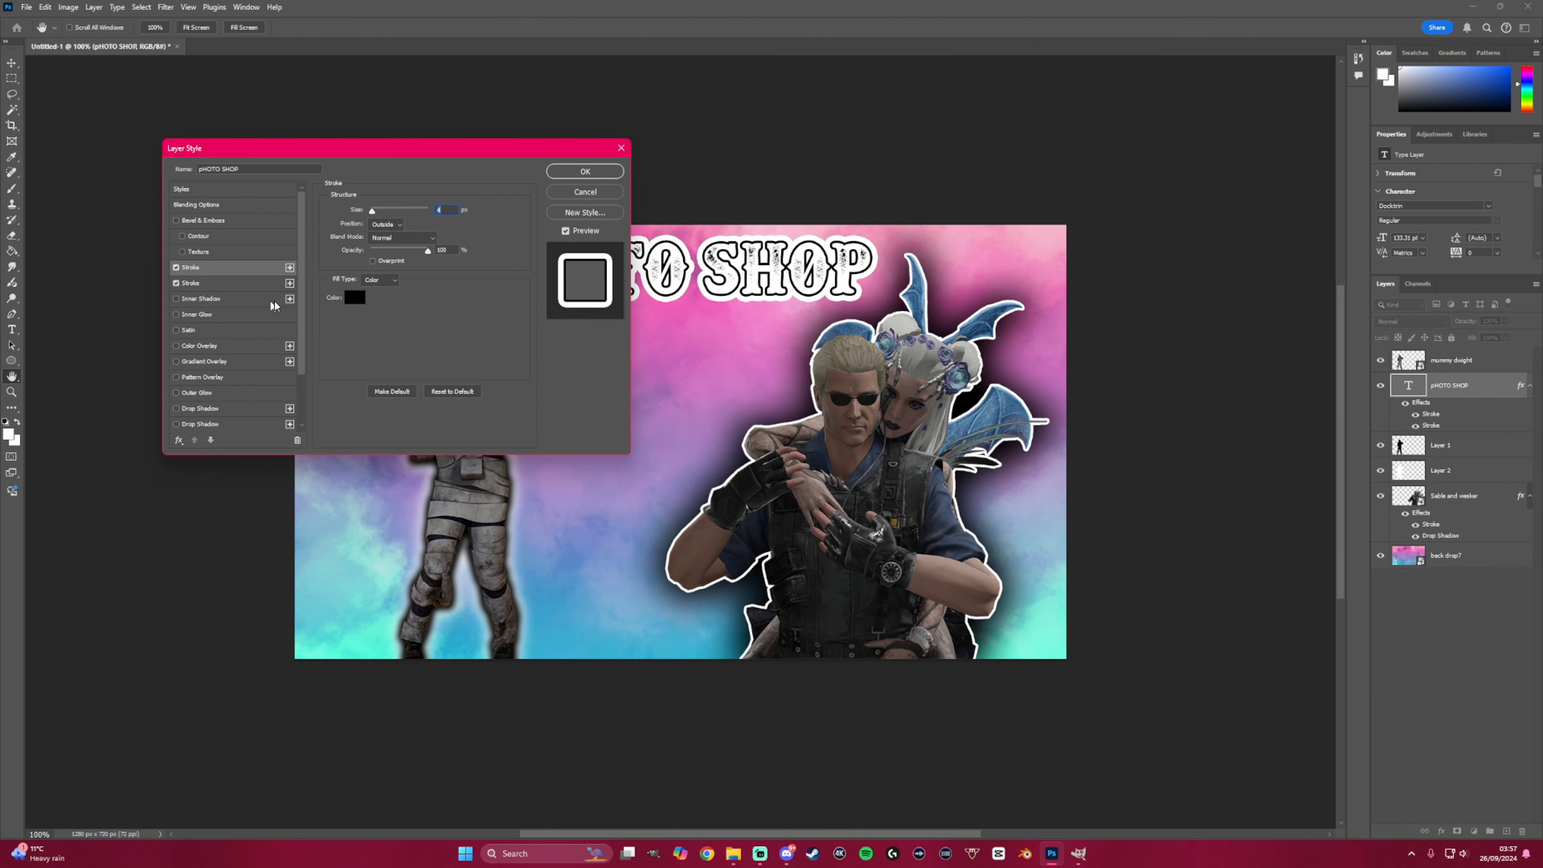
click(353, 298)
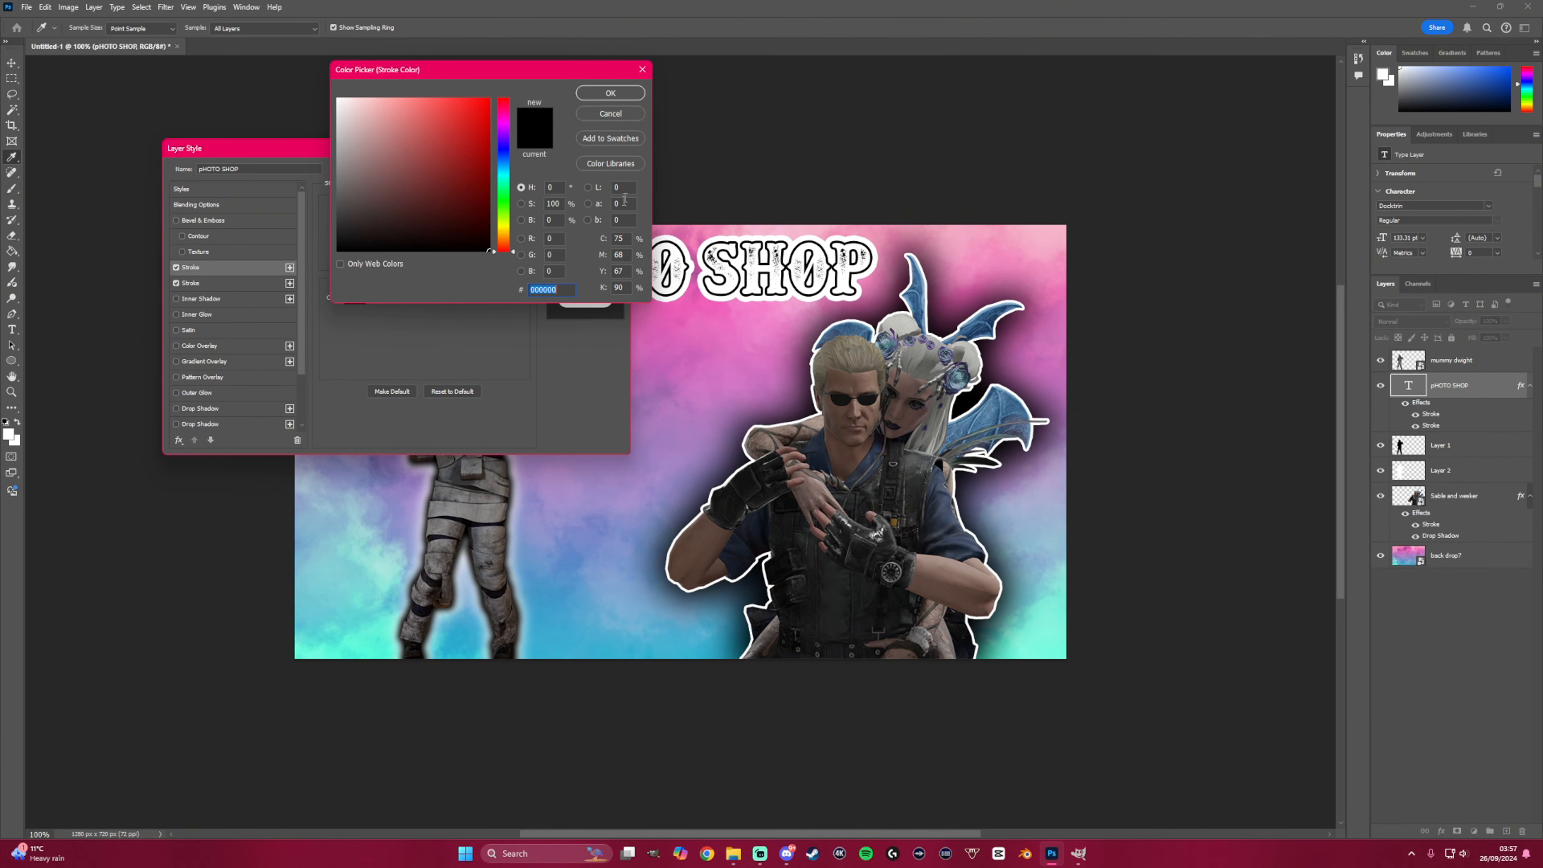
click(610, 114)
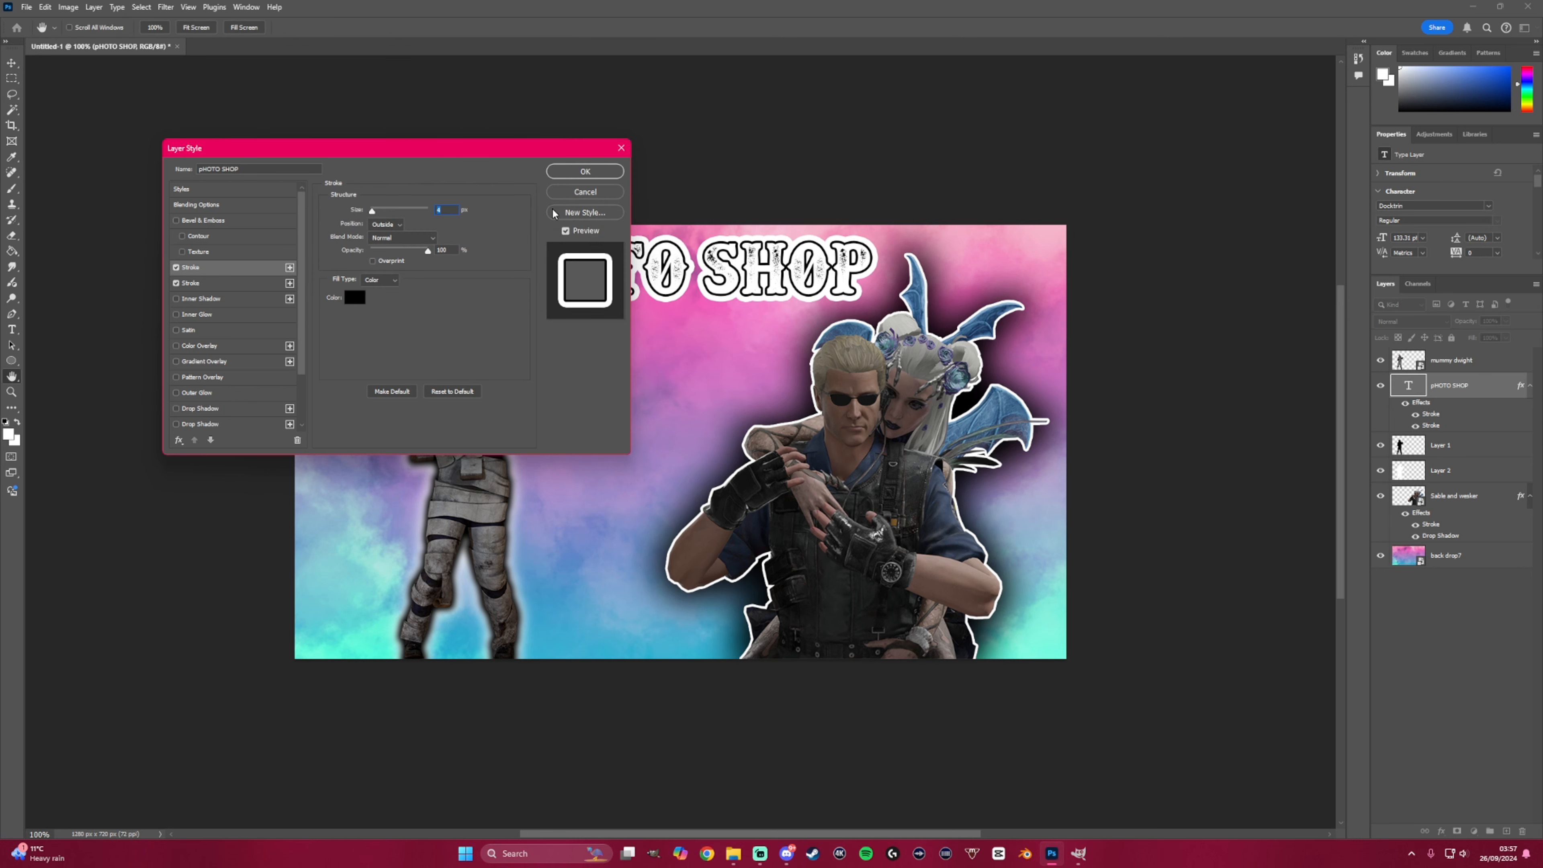
click(176, 283)
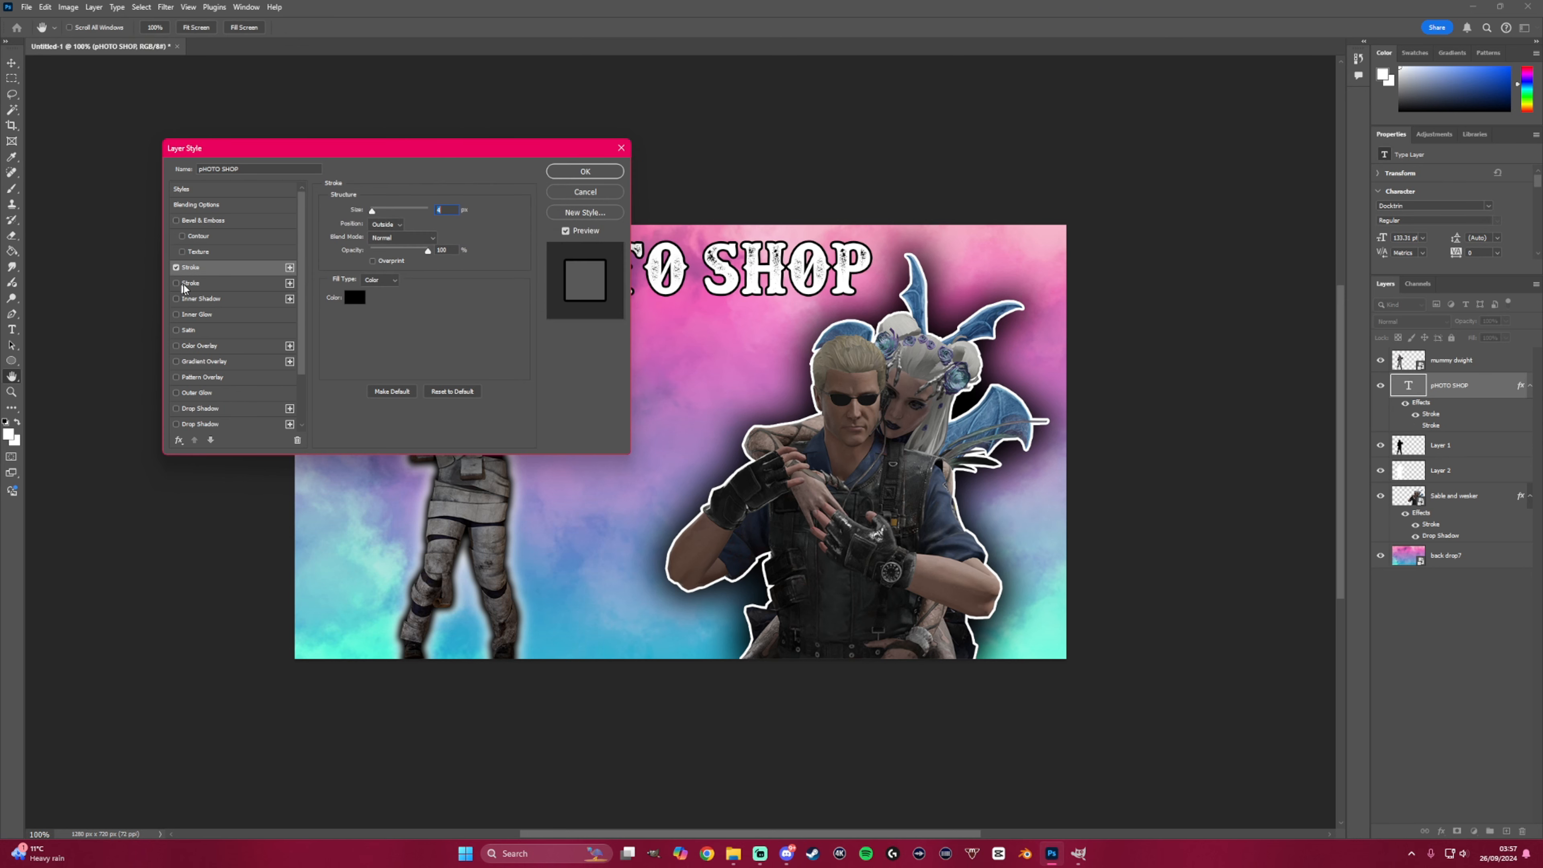
- Apply the title's black stroke and add a black Multiply drop shadow behind the PHOTO SHOP text
click(584, 173)
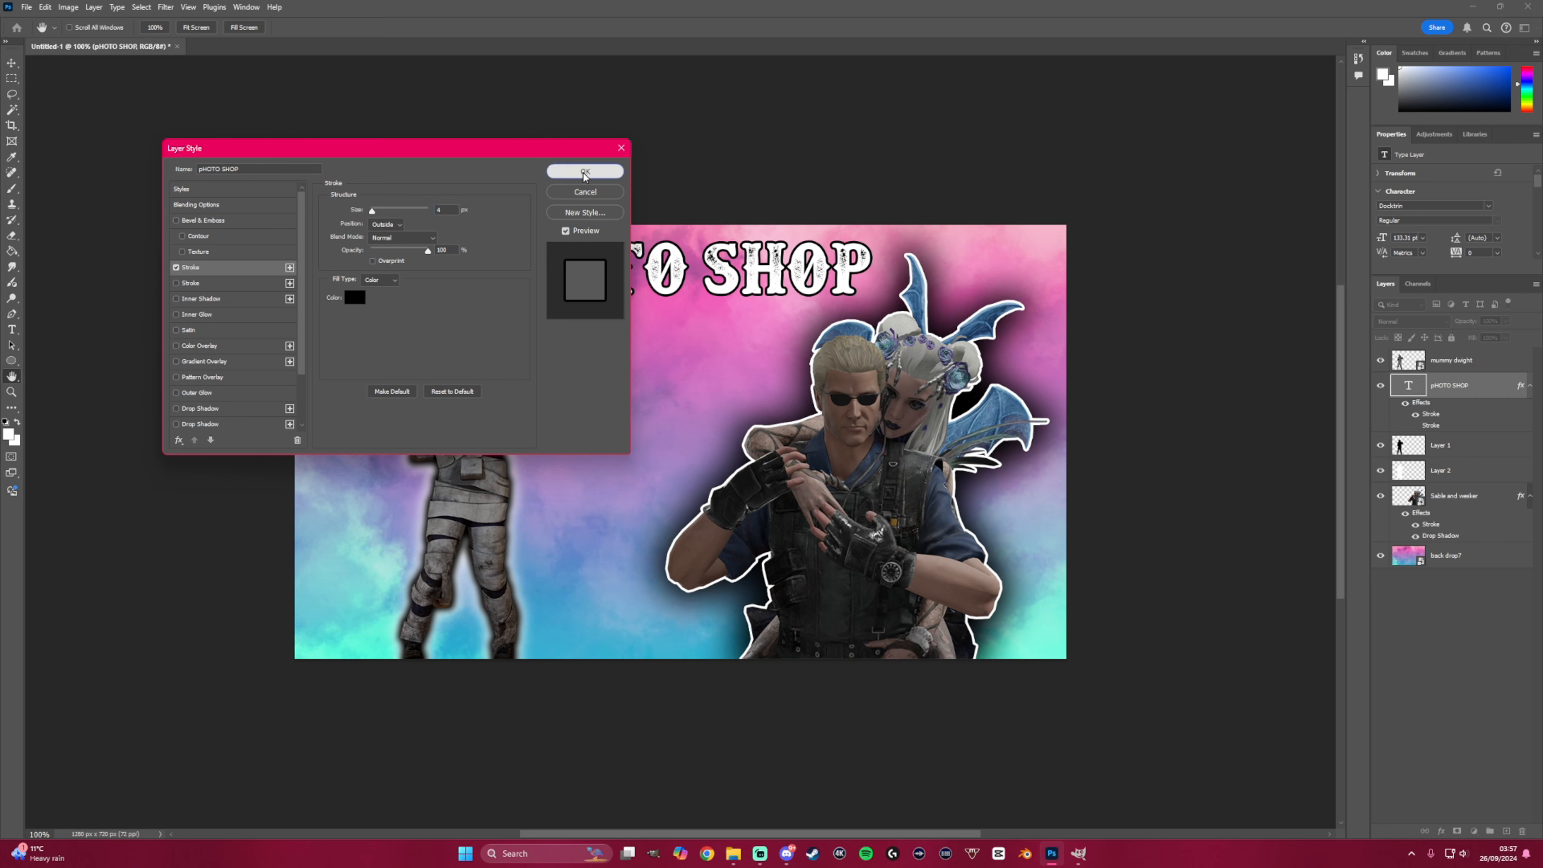
key(v)
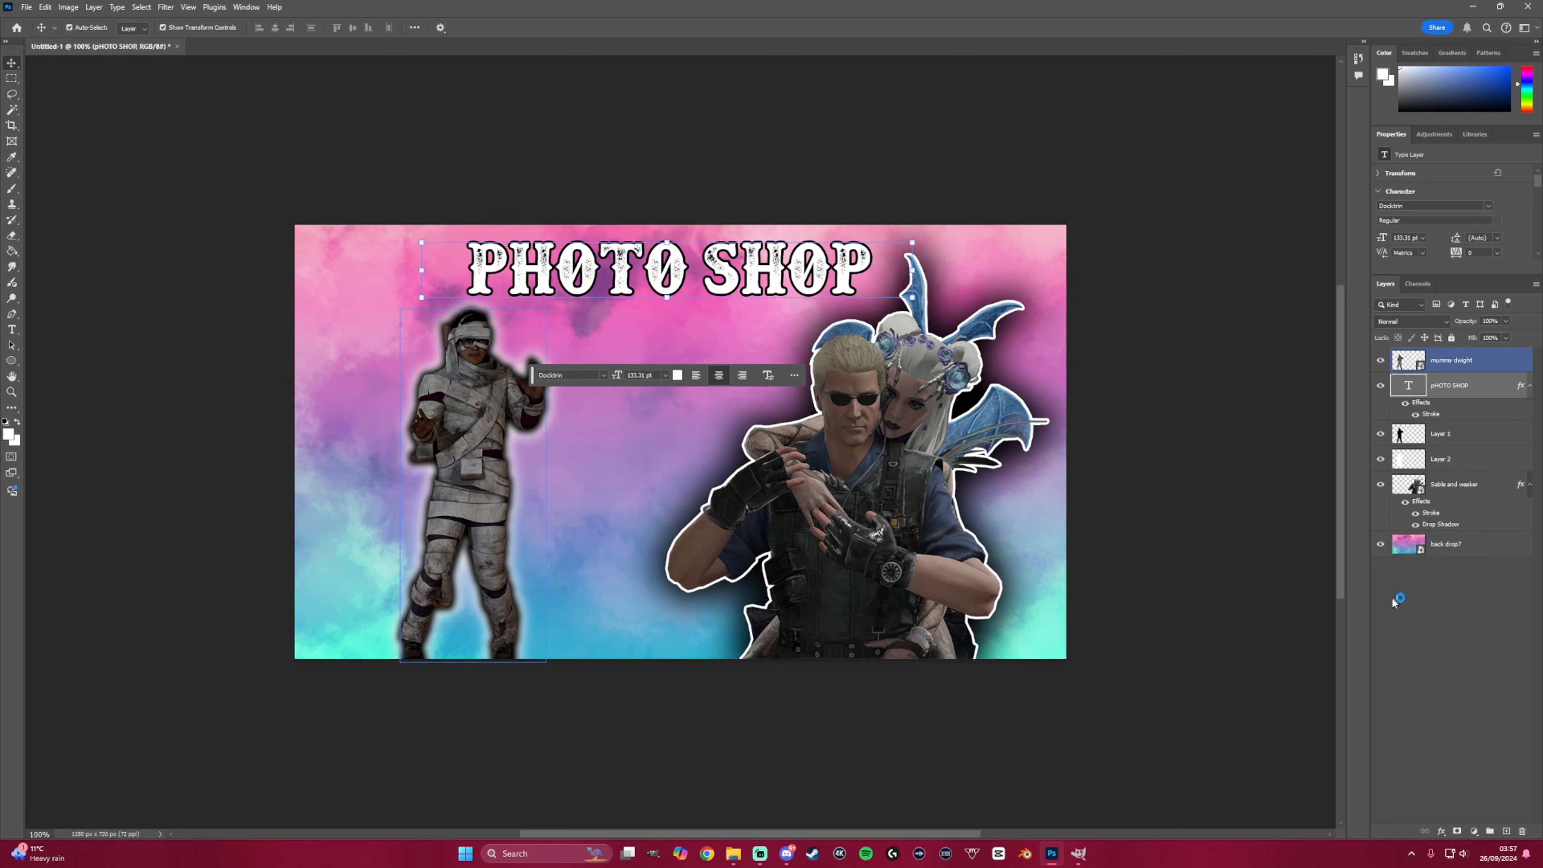
click(1443, 832)
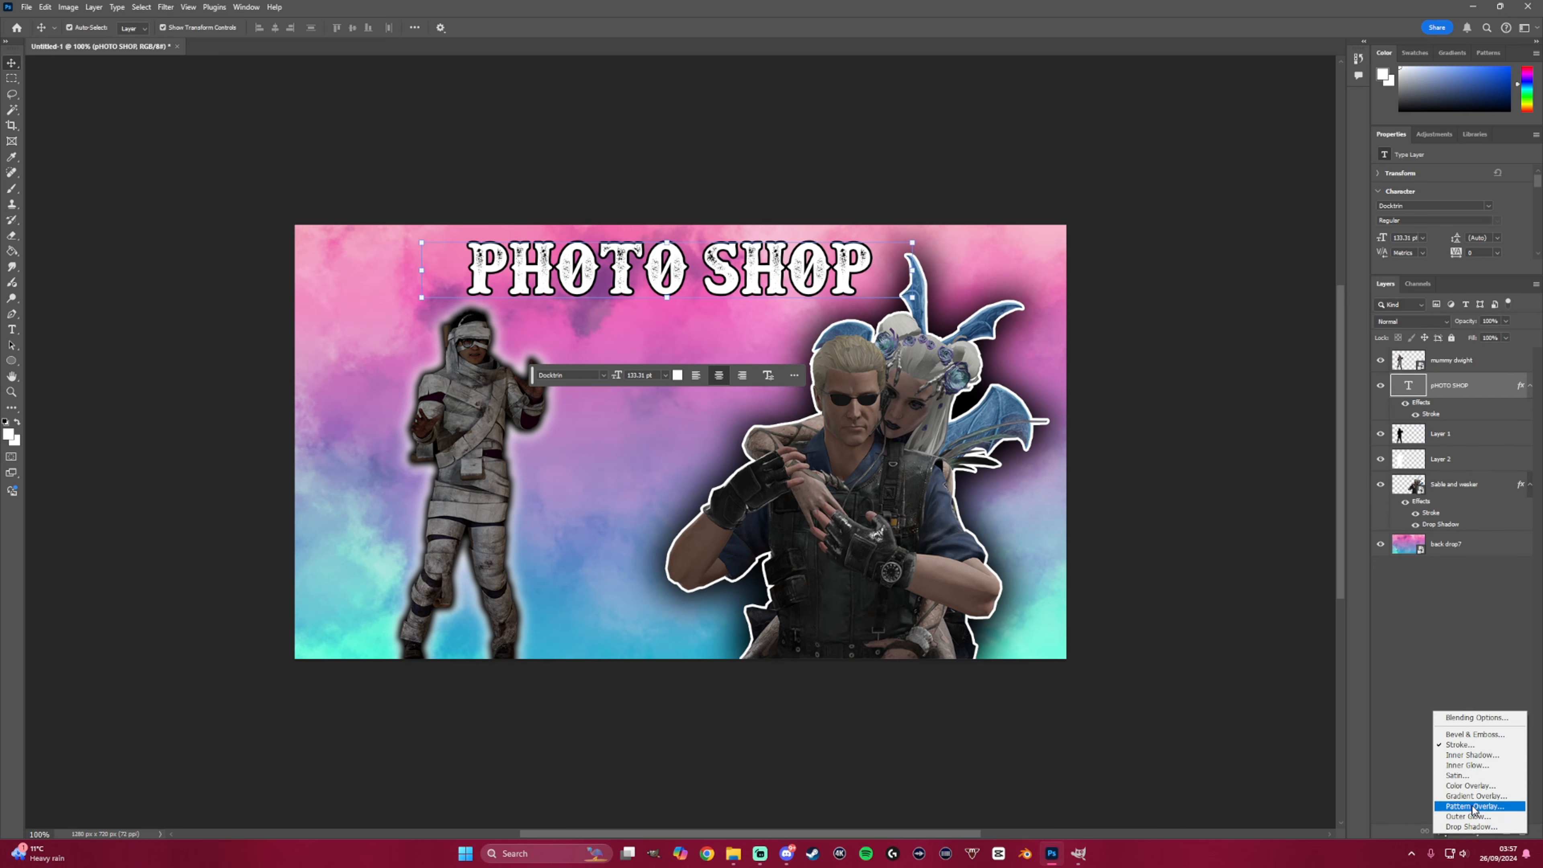
click(1470, 827)
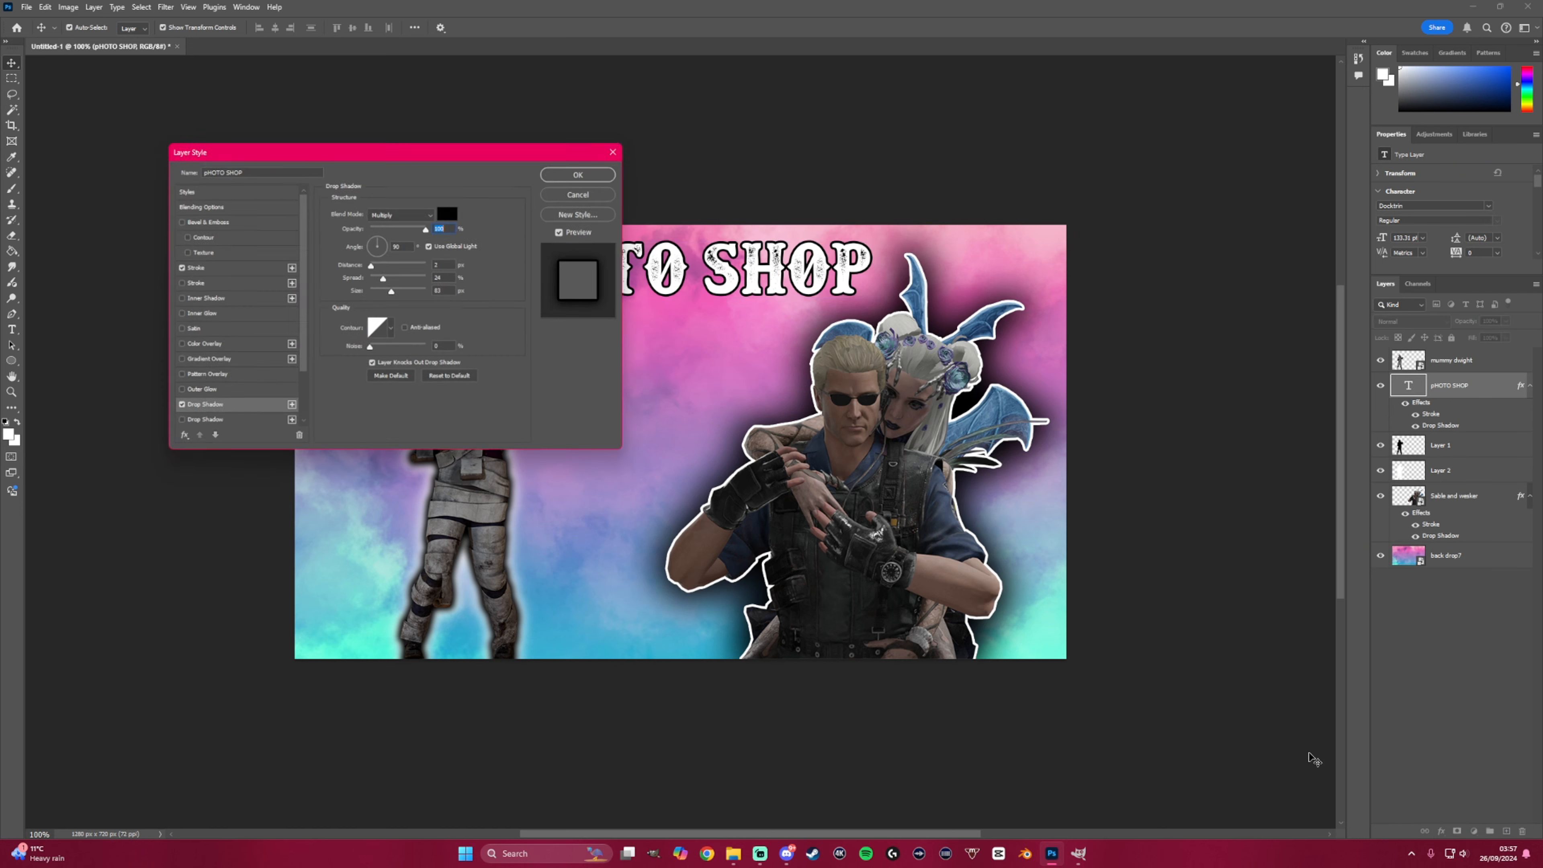
click(585, 172)
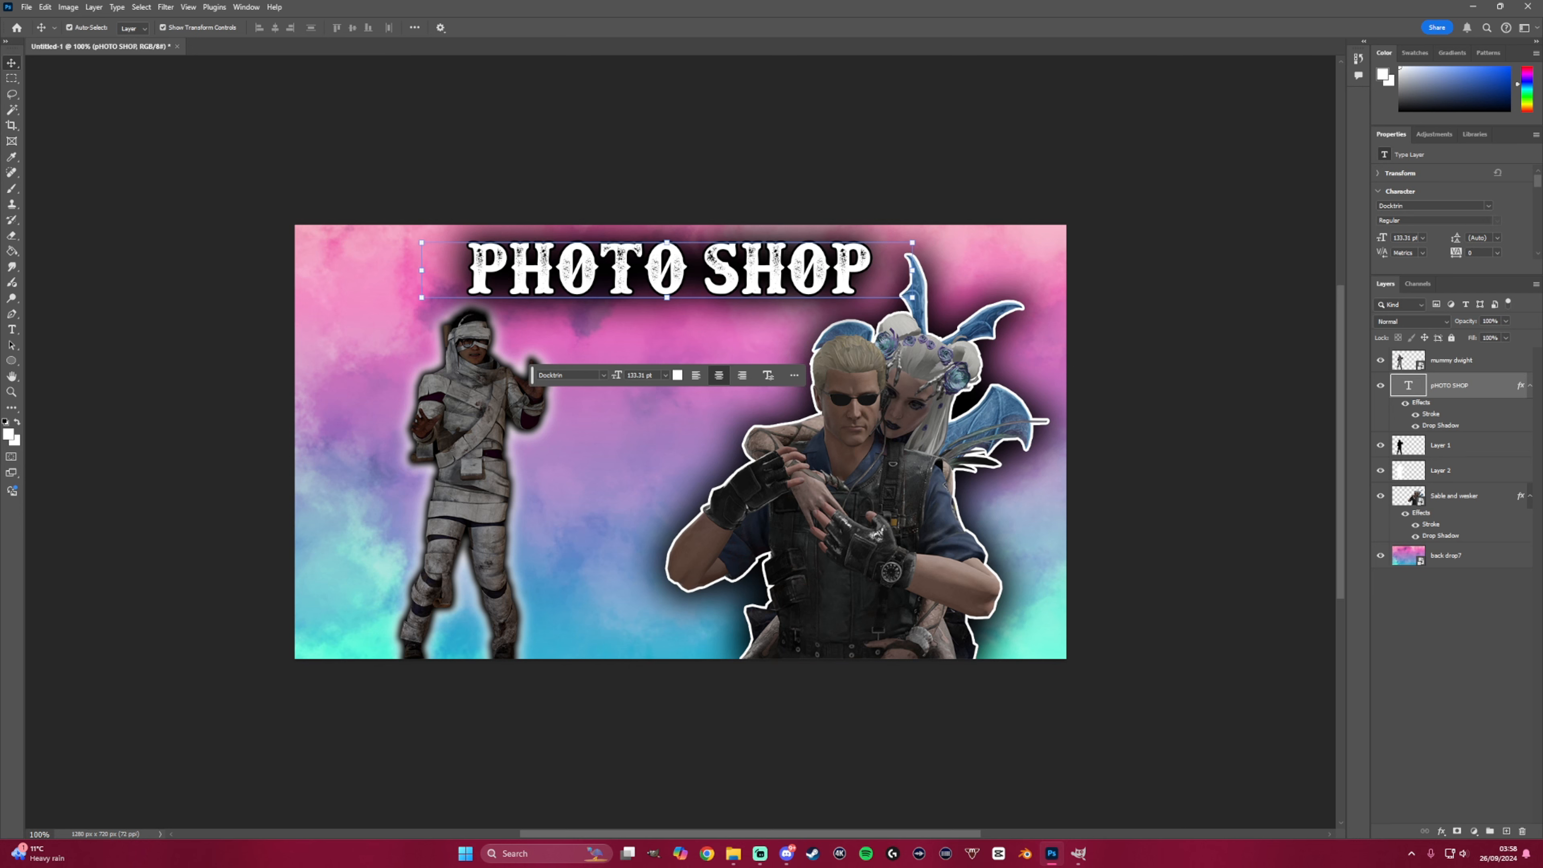
- Place the red heart image at the canvas's centre and rasterize its layer to make its checkered background deletable
drag(1542, 389, 608, 468)
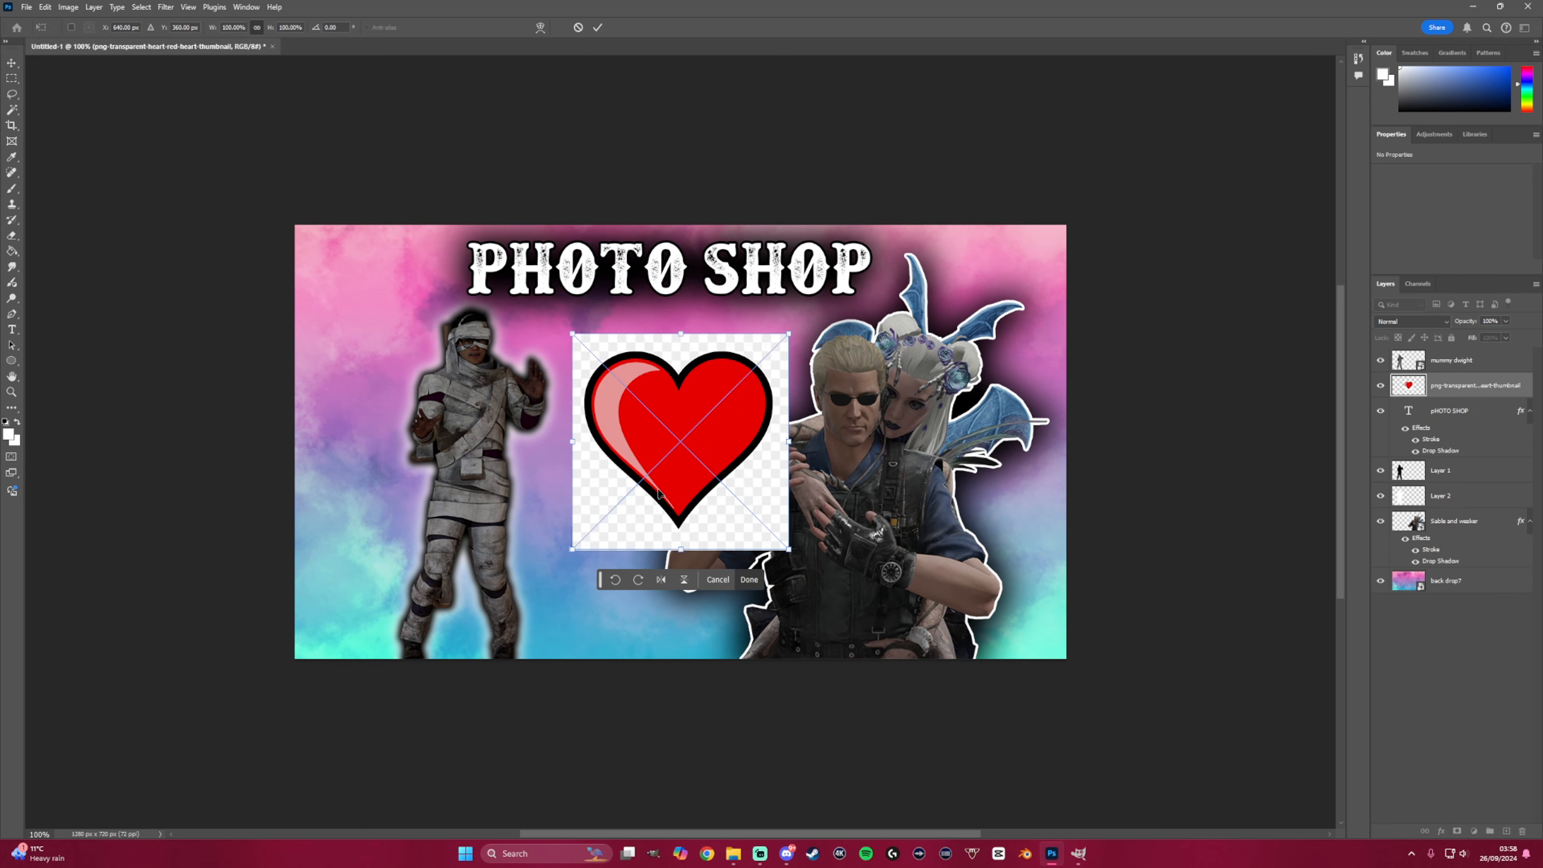
click(18, 111)
click(772, 513)
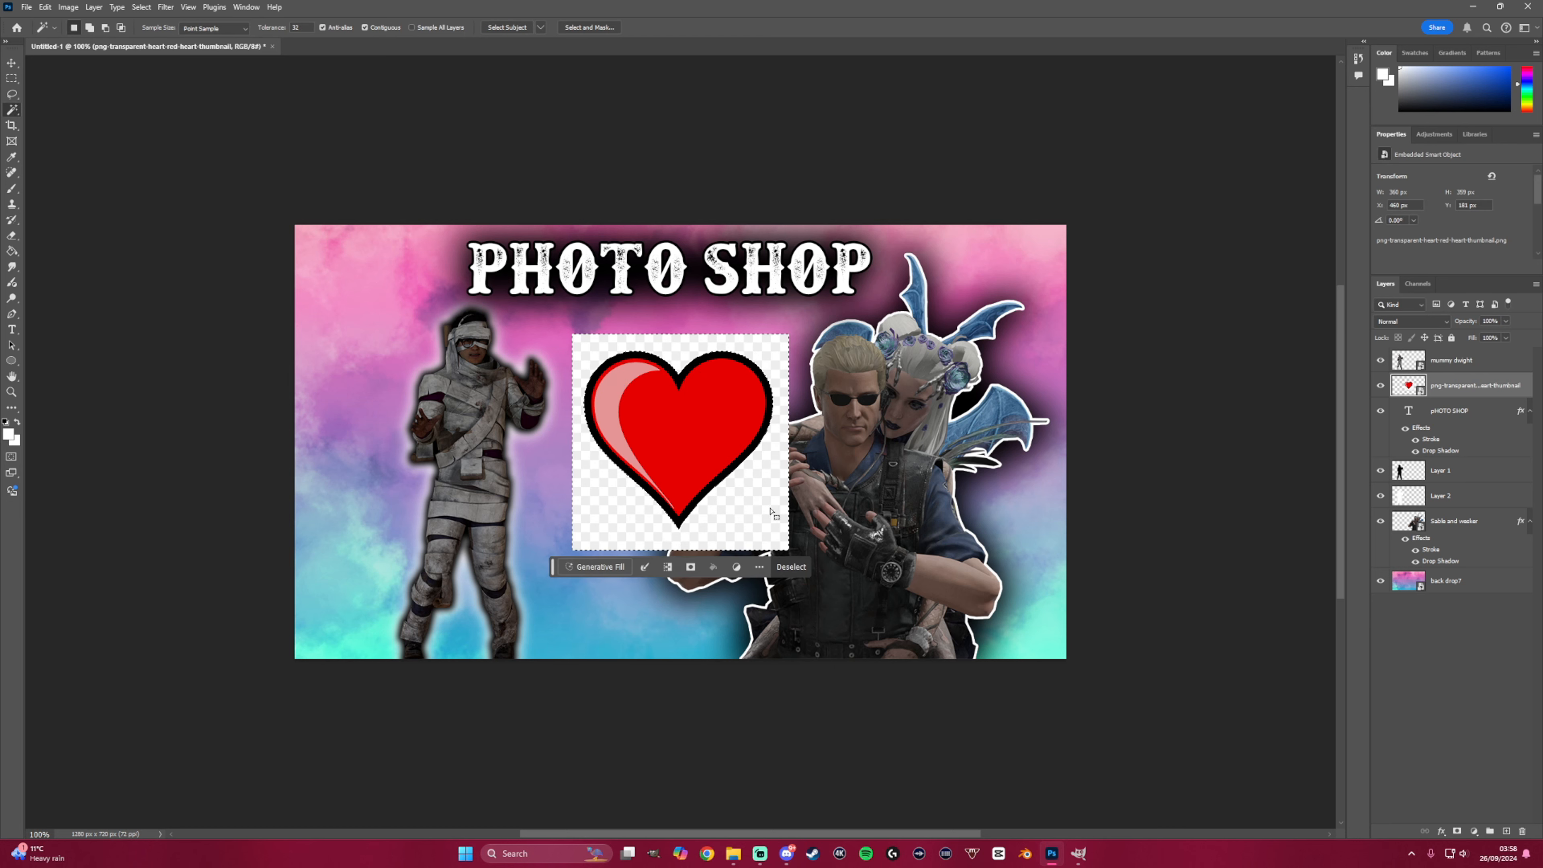
key(Delete)
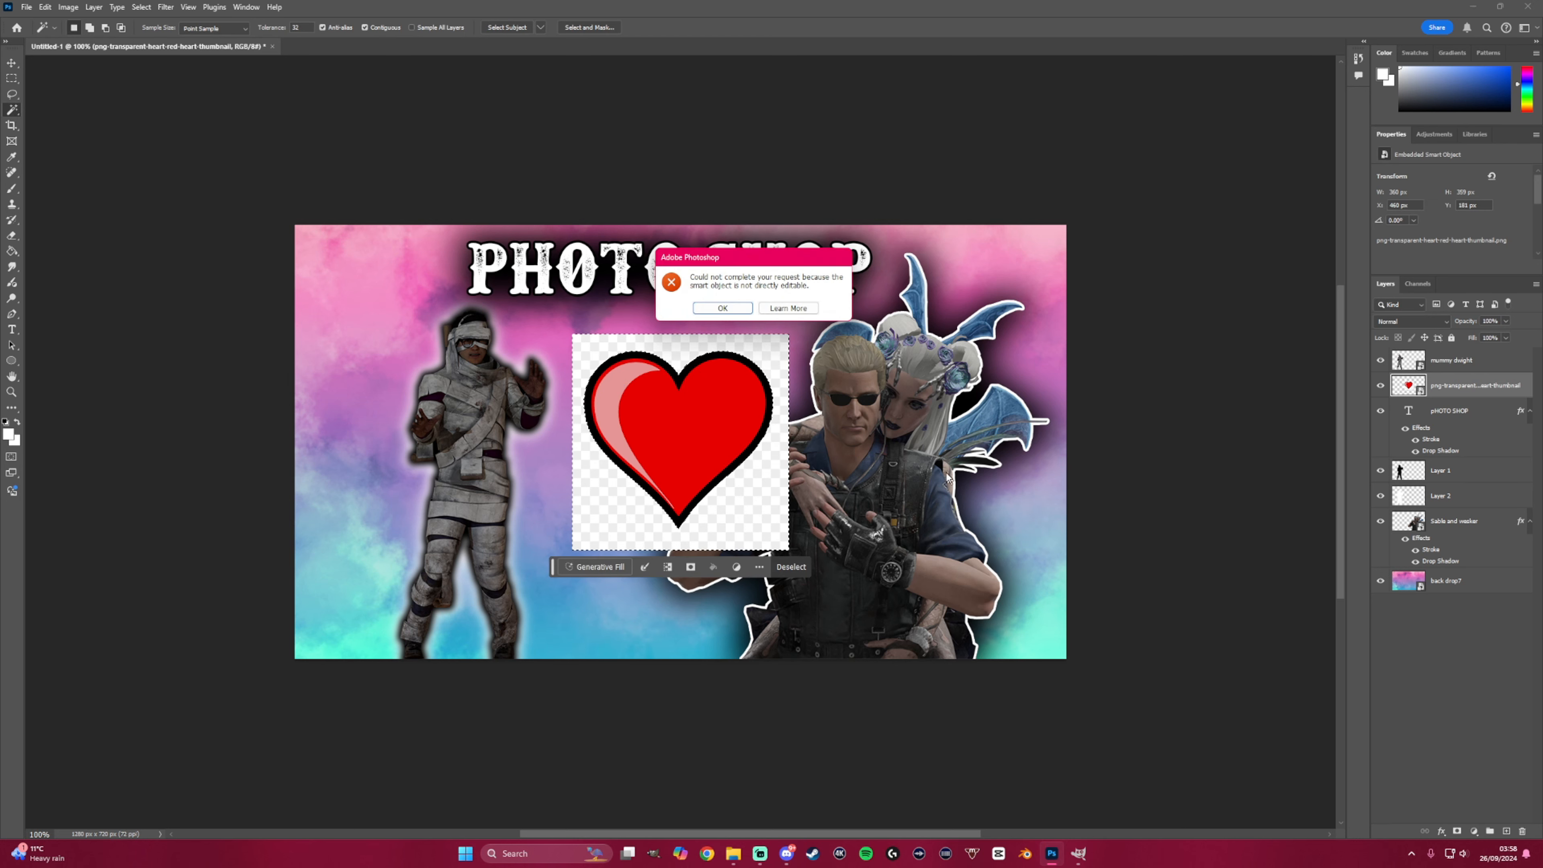
click(723, 308)
right_click(1483, 389)
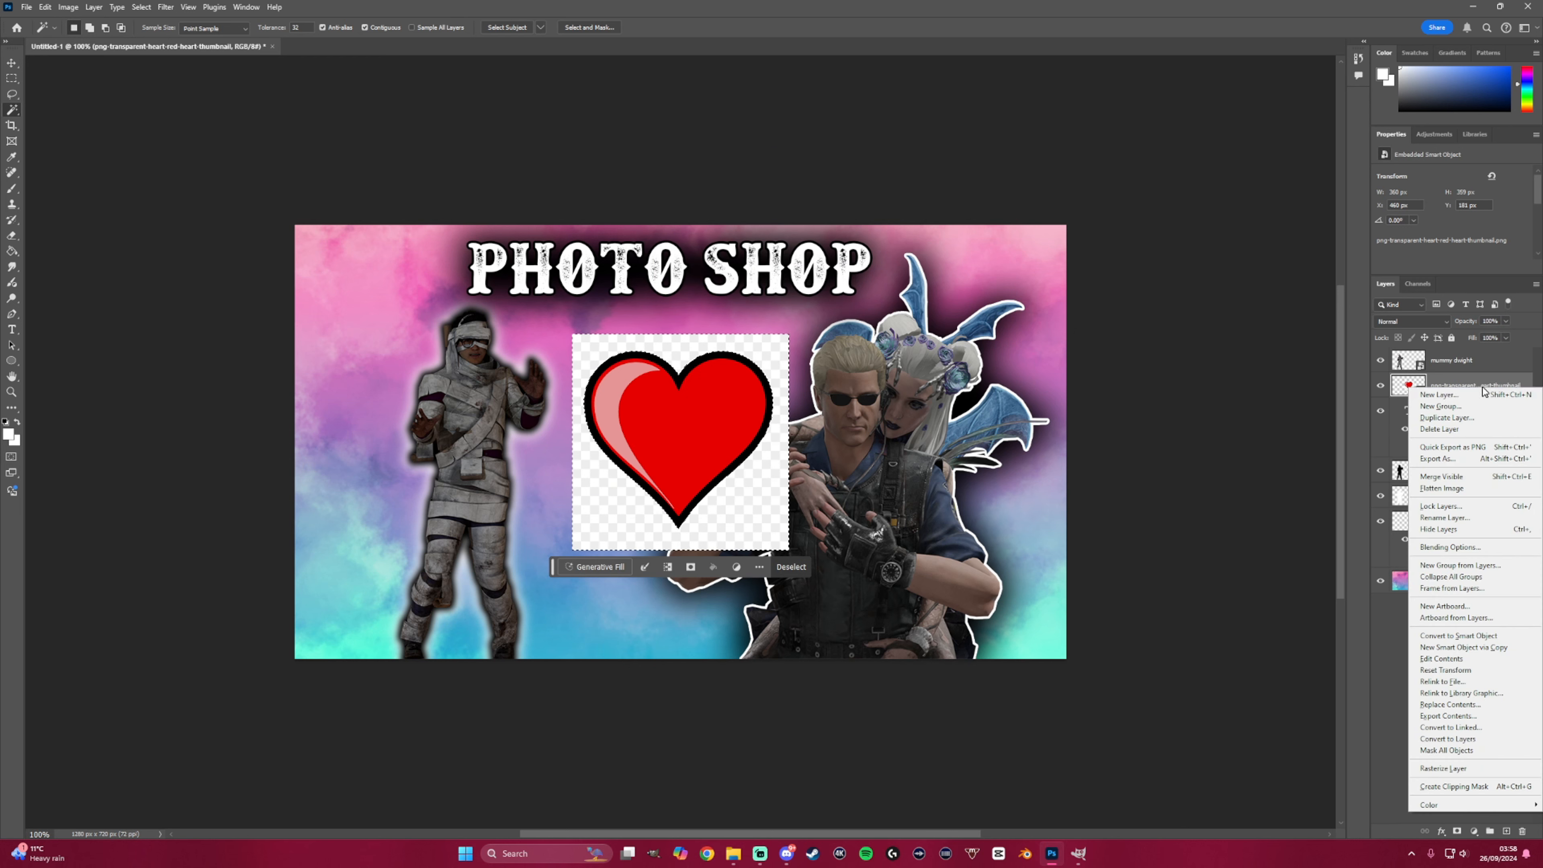
click(1443, 769)
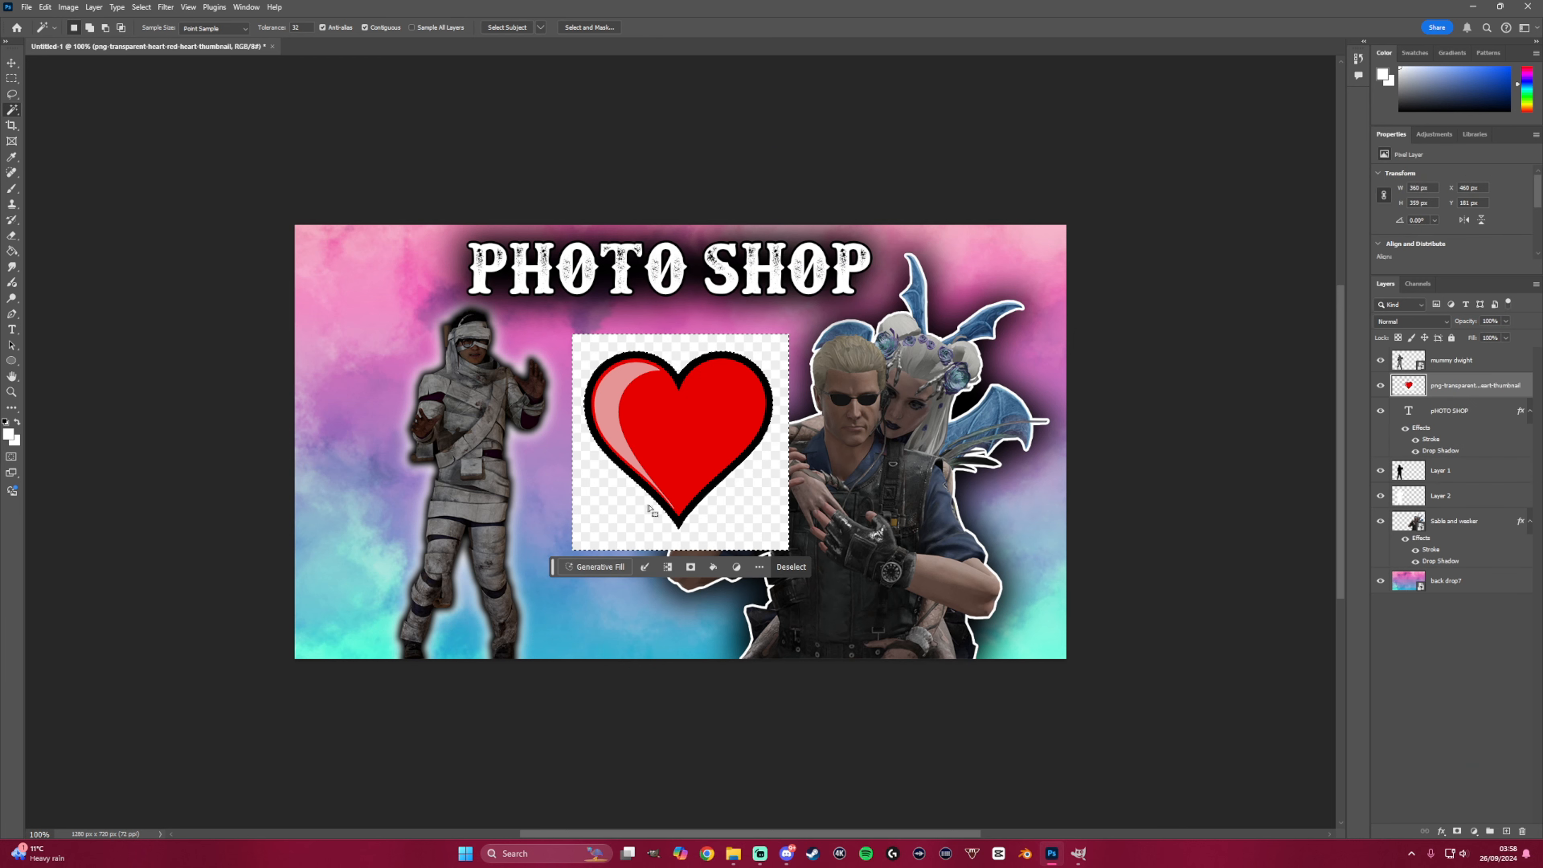
key(ctrl+d)
key(Delete)
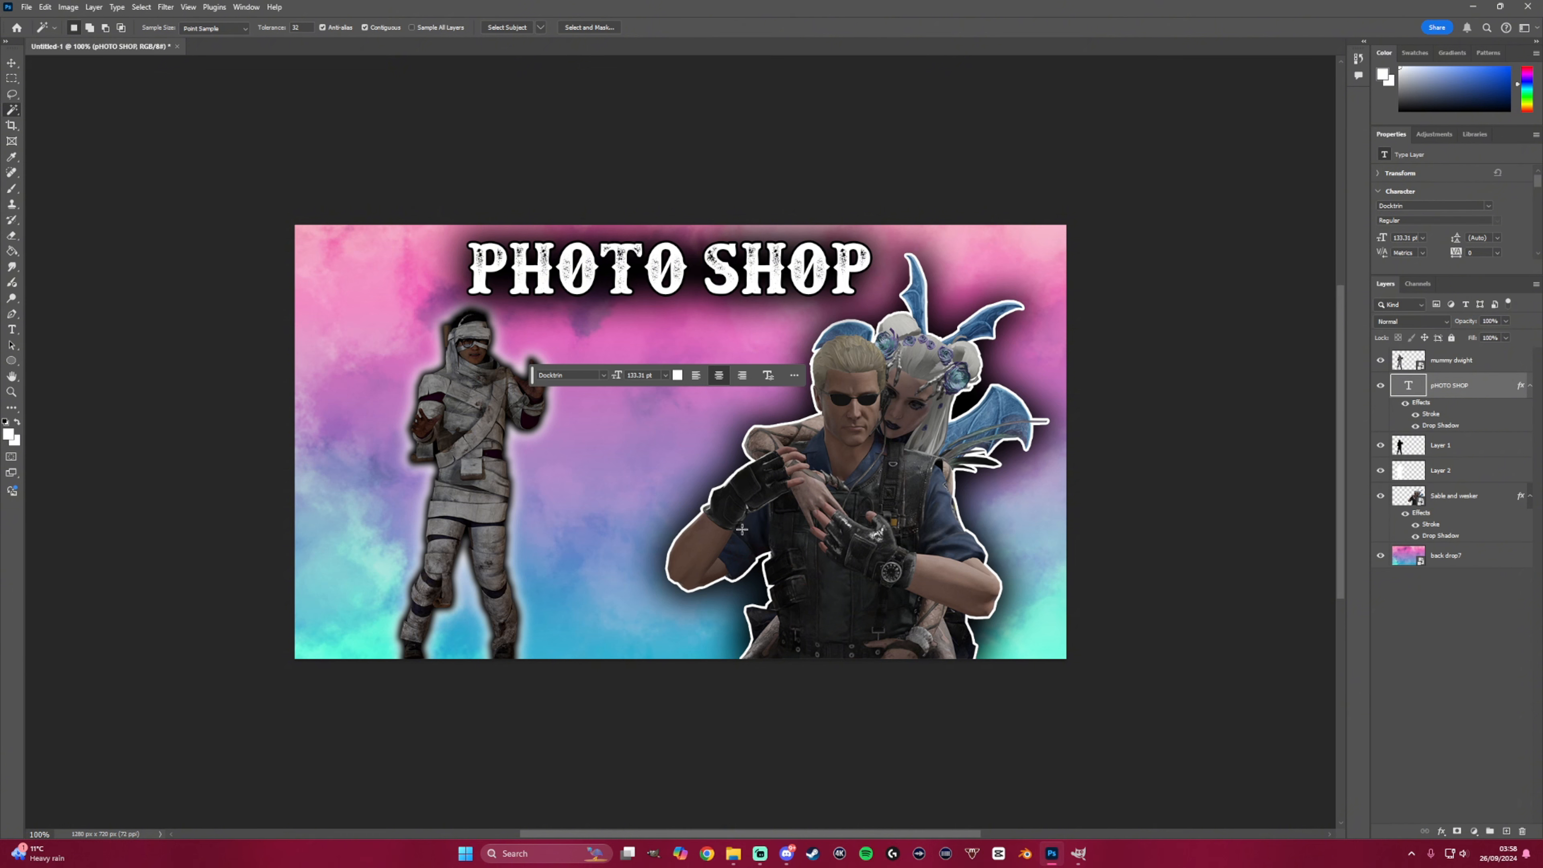
key(ctrl+v)
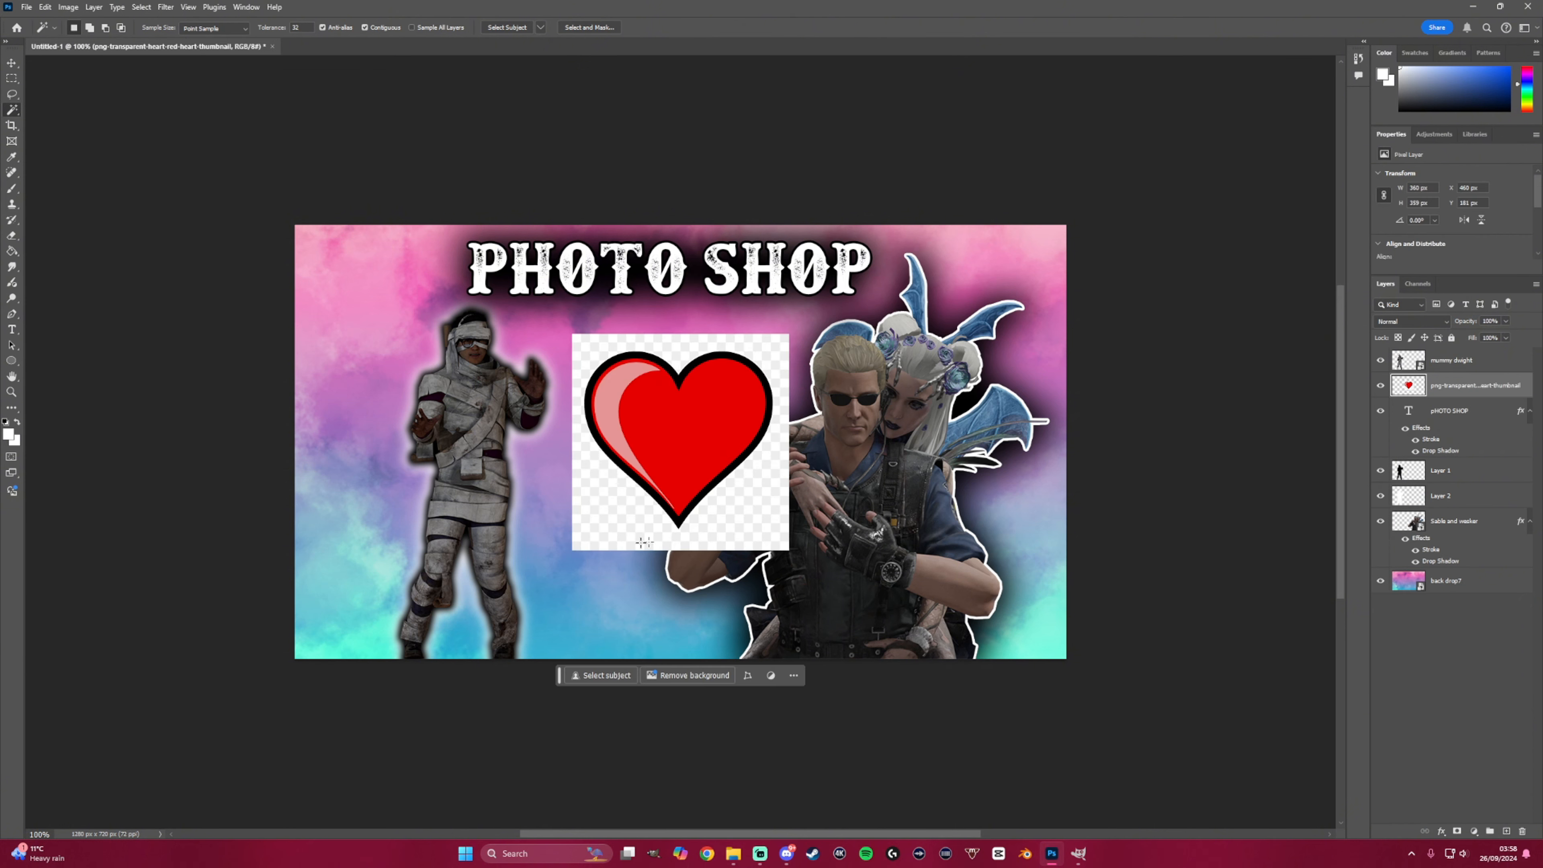
- Delete the checkered background around the heart and position the heart just beneath the title, between the two character cutouts
click(727, 516)
key(Delete)
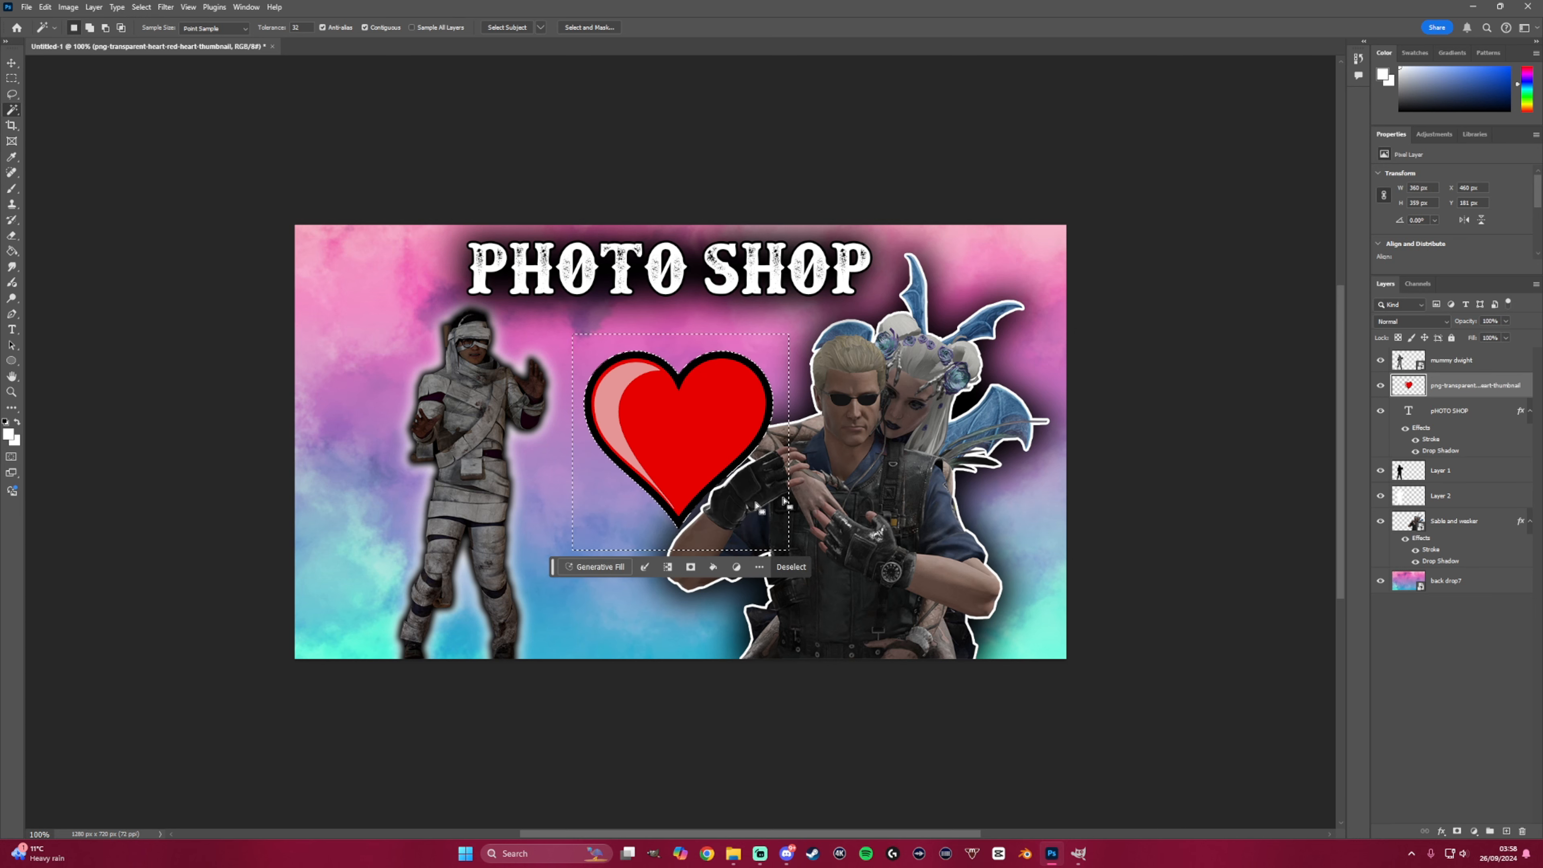
click(11, 62)
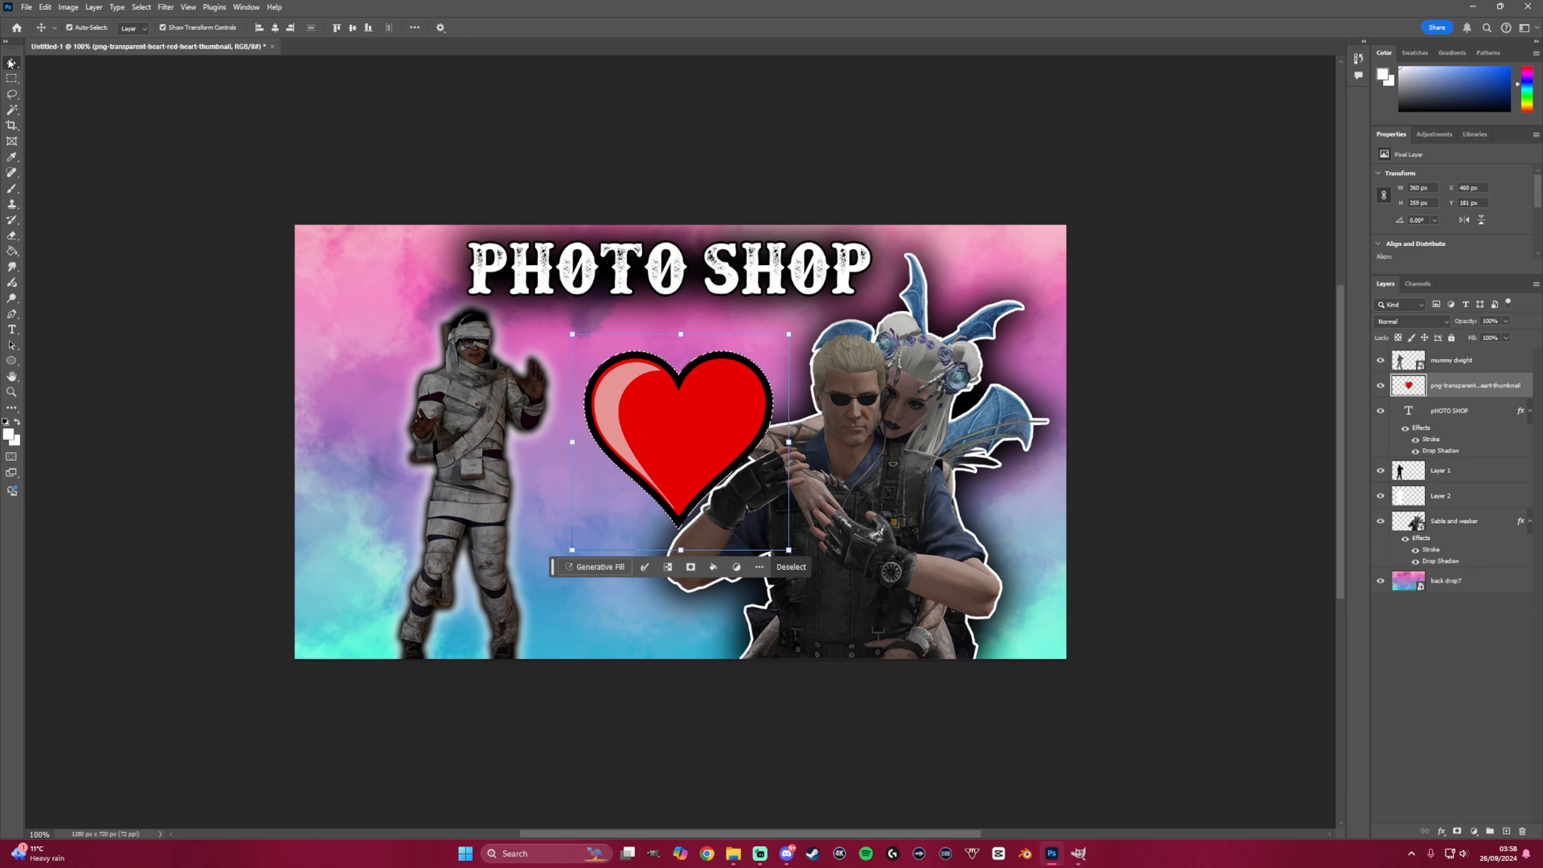
mouse_move(706, 406)
mouse_down()
mouse_move(658, 391)
mouse_move(689, 382)
mouse_up()
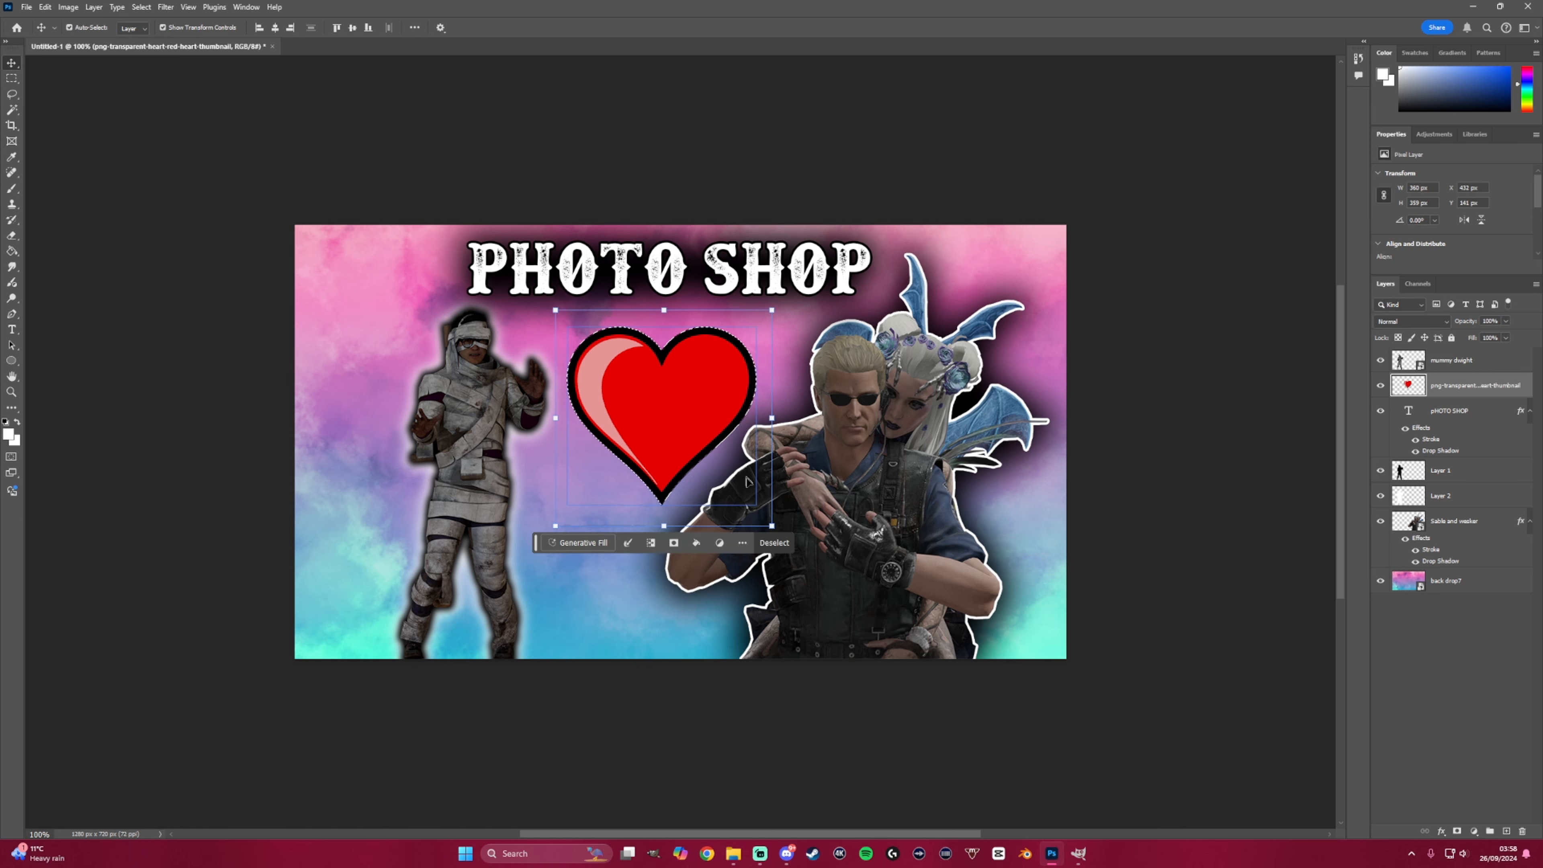
drag(771, 525, 740, 514)
key(Return)
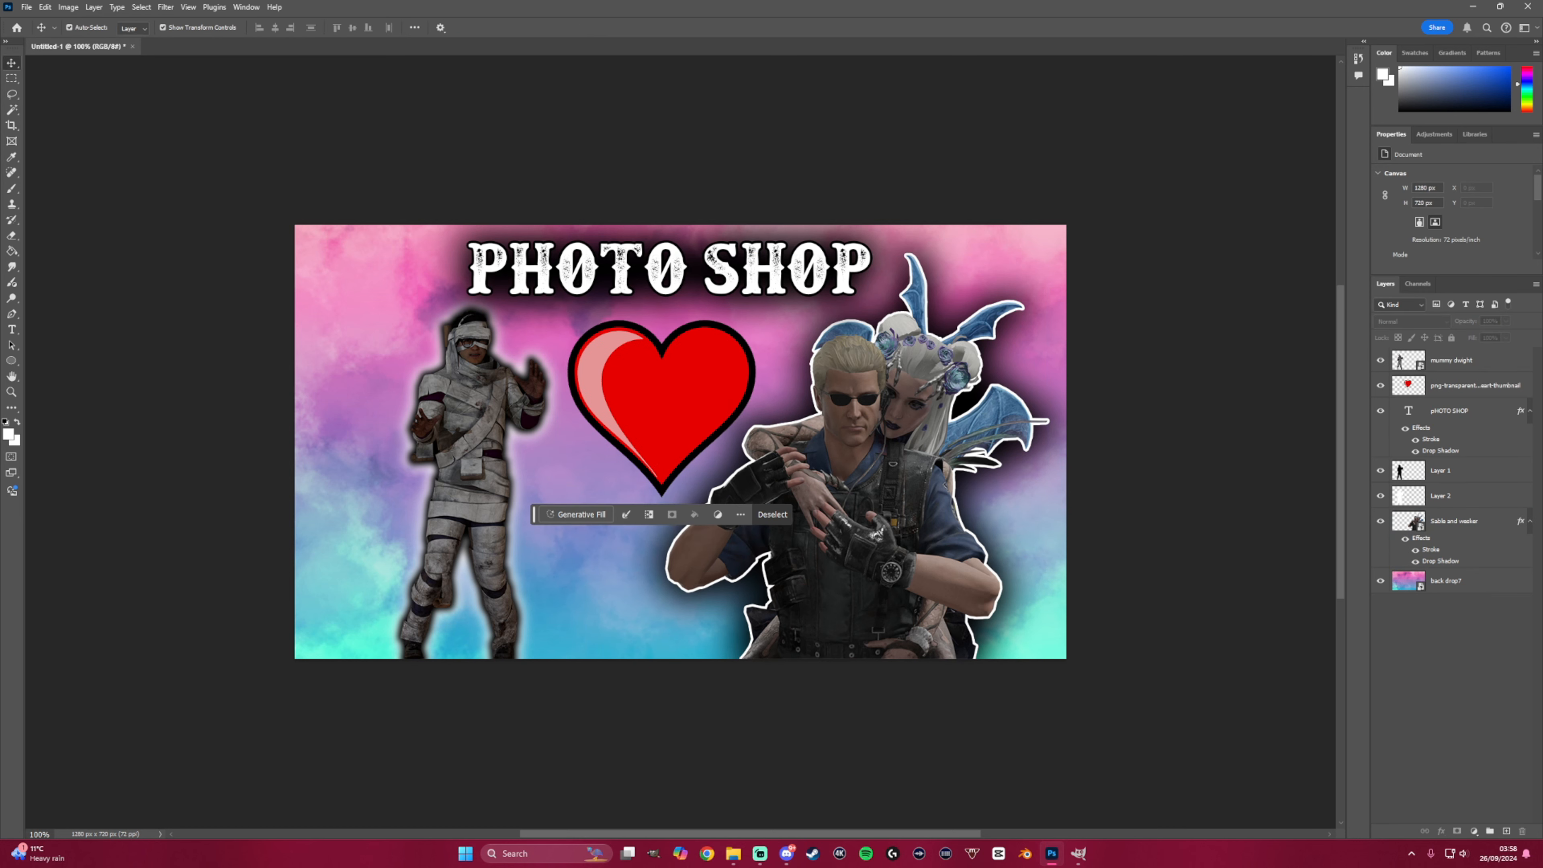
- Place the yellow, pink and black arrow image beneath the heart and rotate it about 176° to point at the mummy figure
drag(1542, 274, 1040, 384)
drag(726, 429, 680, 568)
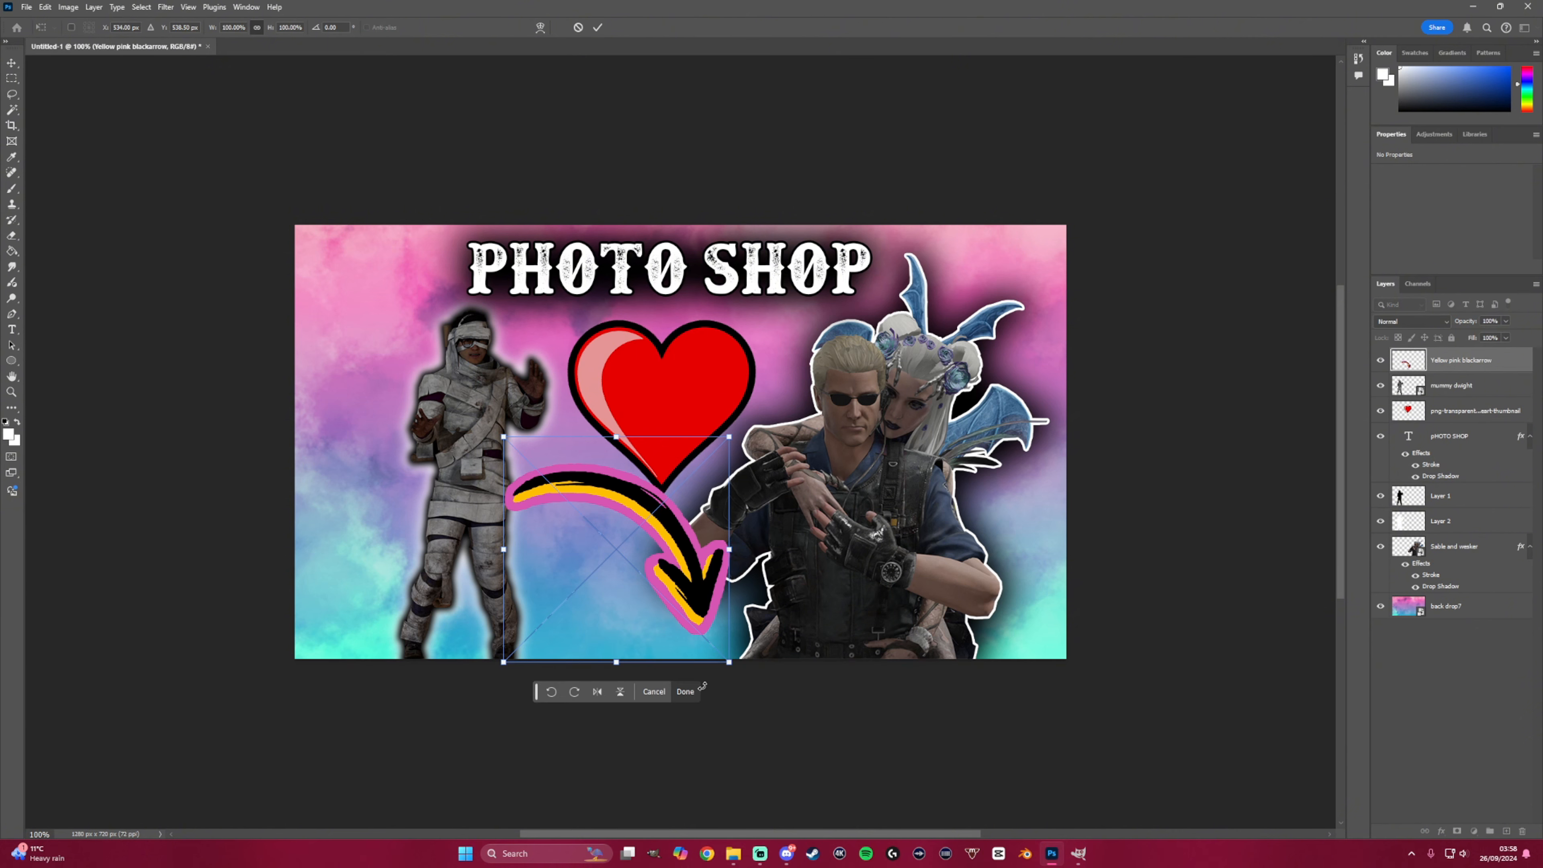
drag(754, 716, 458, 424)
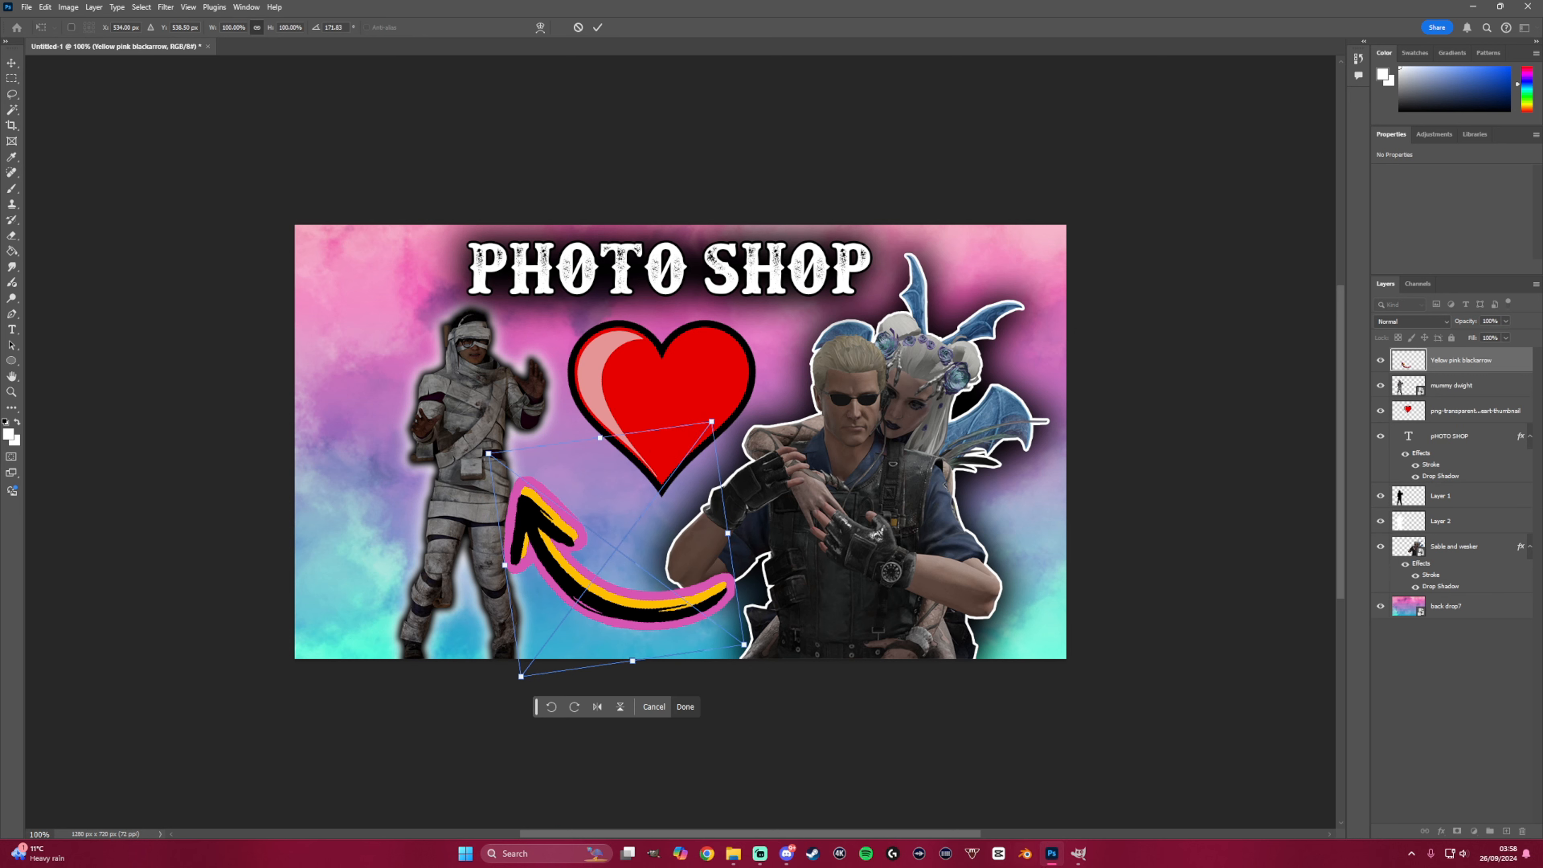
key(Return)
click(1206, 683)
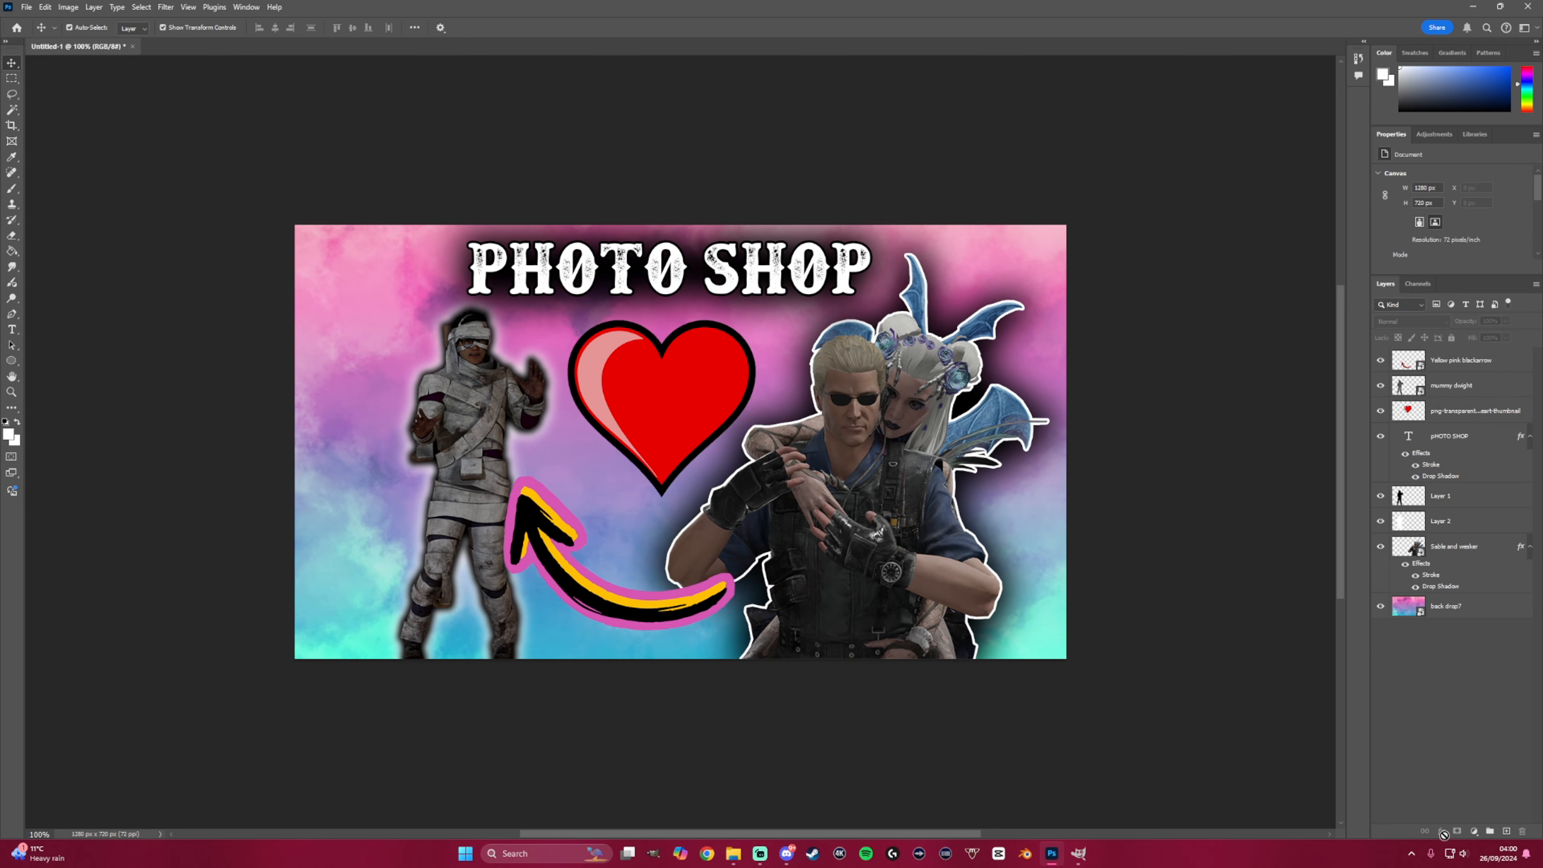
- Give the heart layer a black outside stroke and a drop shadow
click(1458, 411)
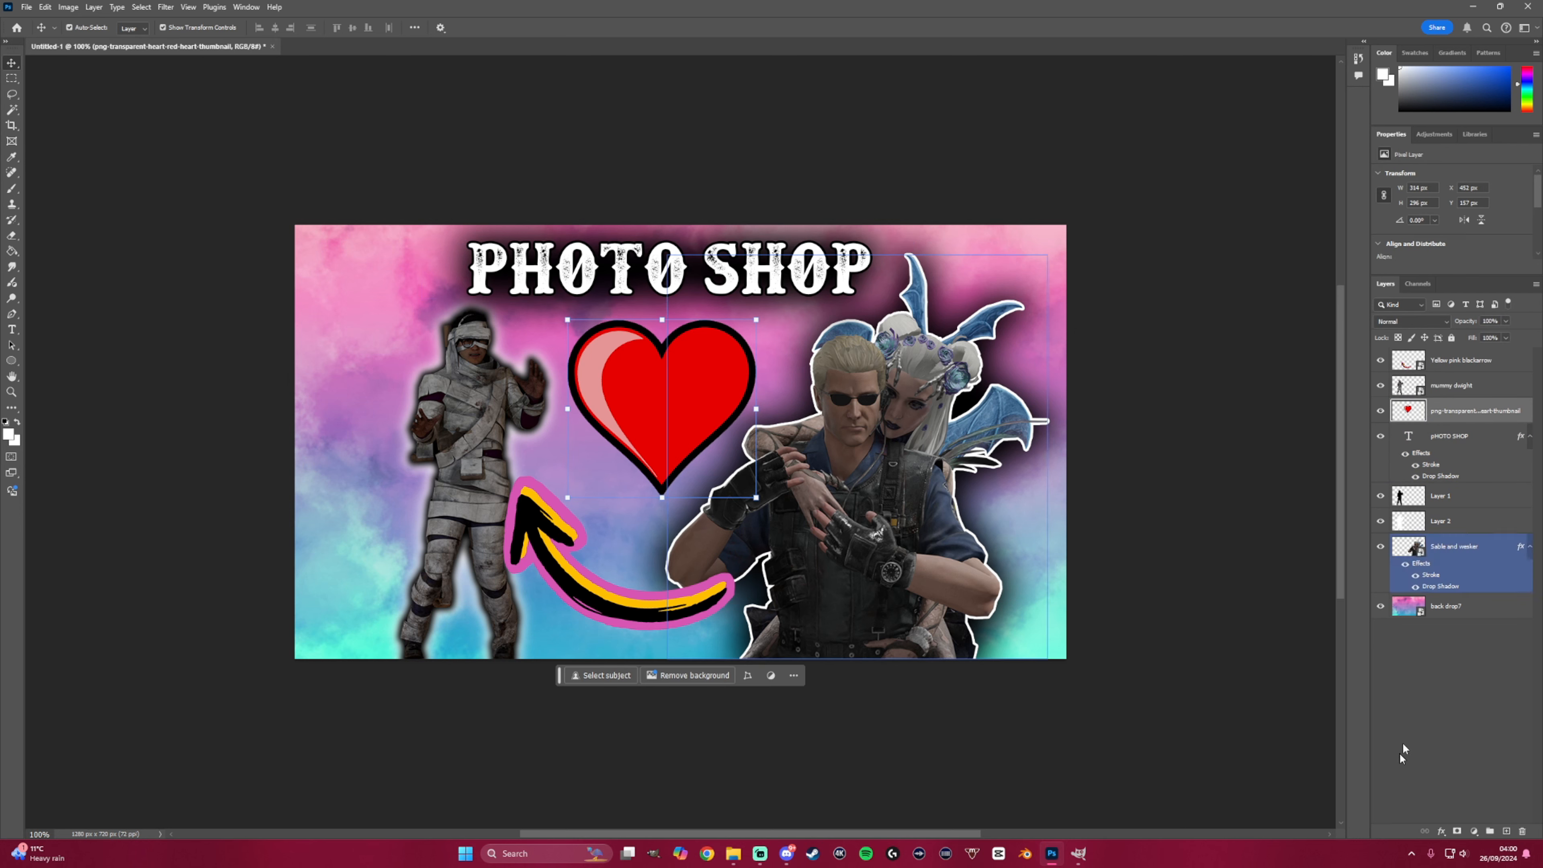
click(1441, 831)
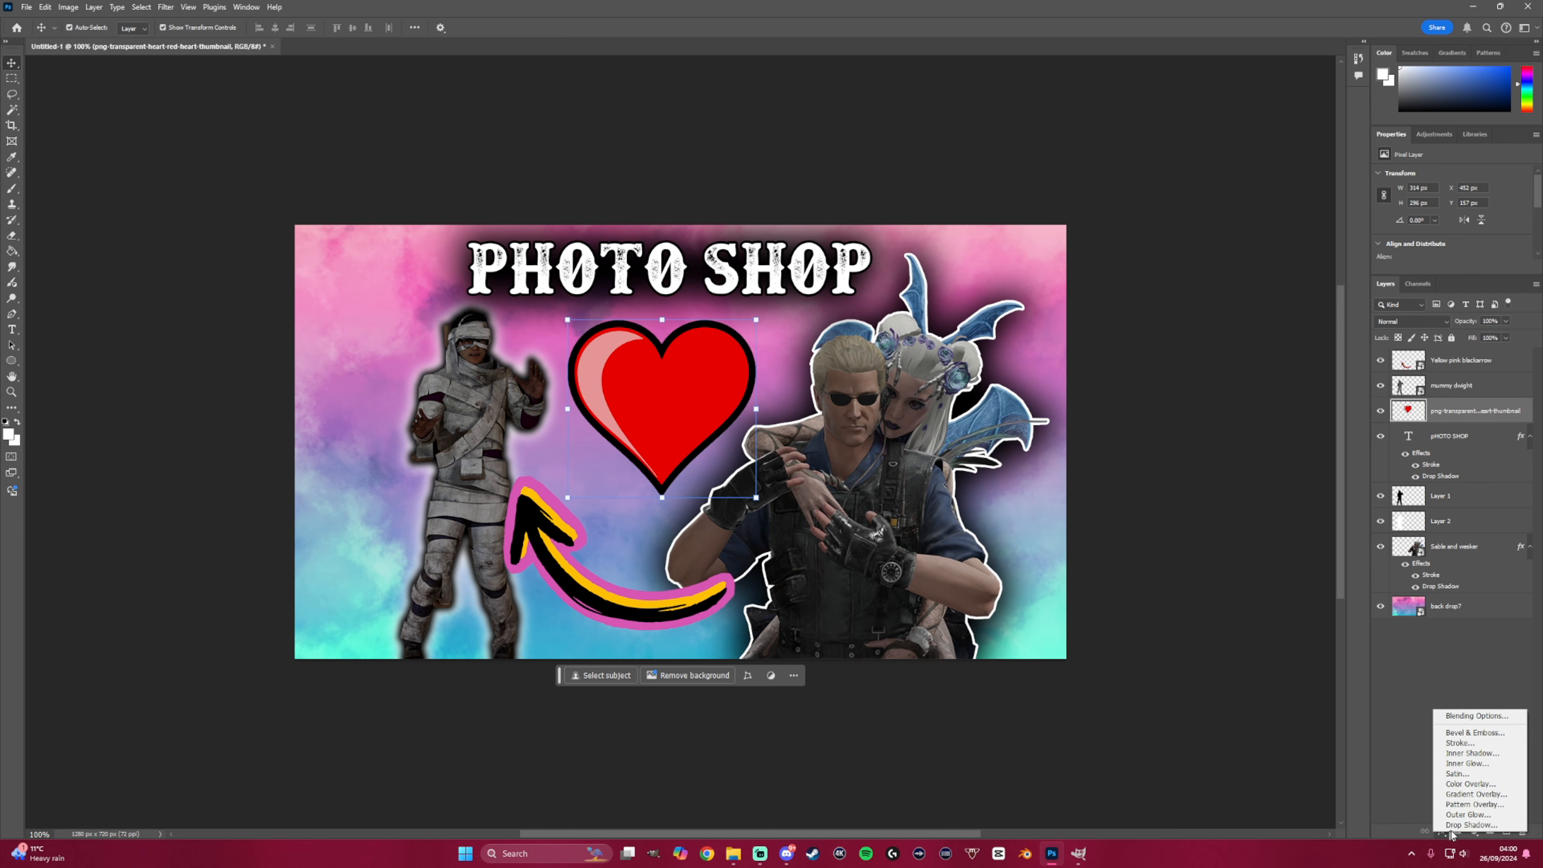
click(1460, 743)
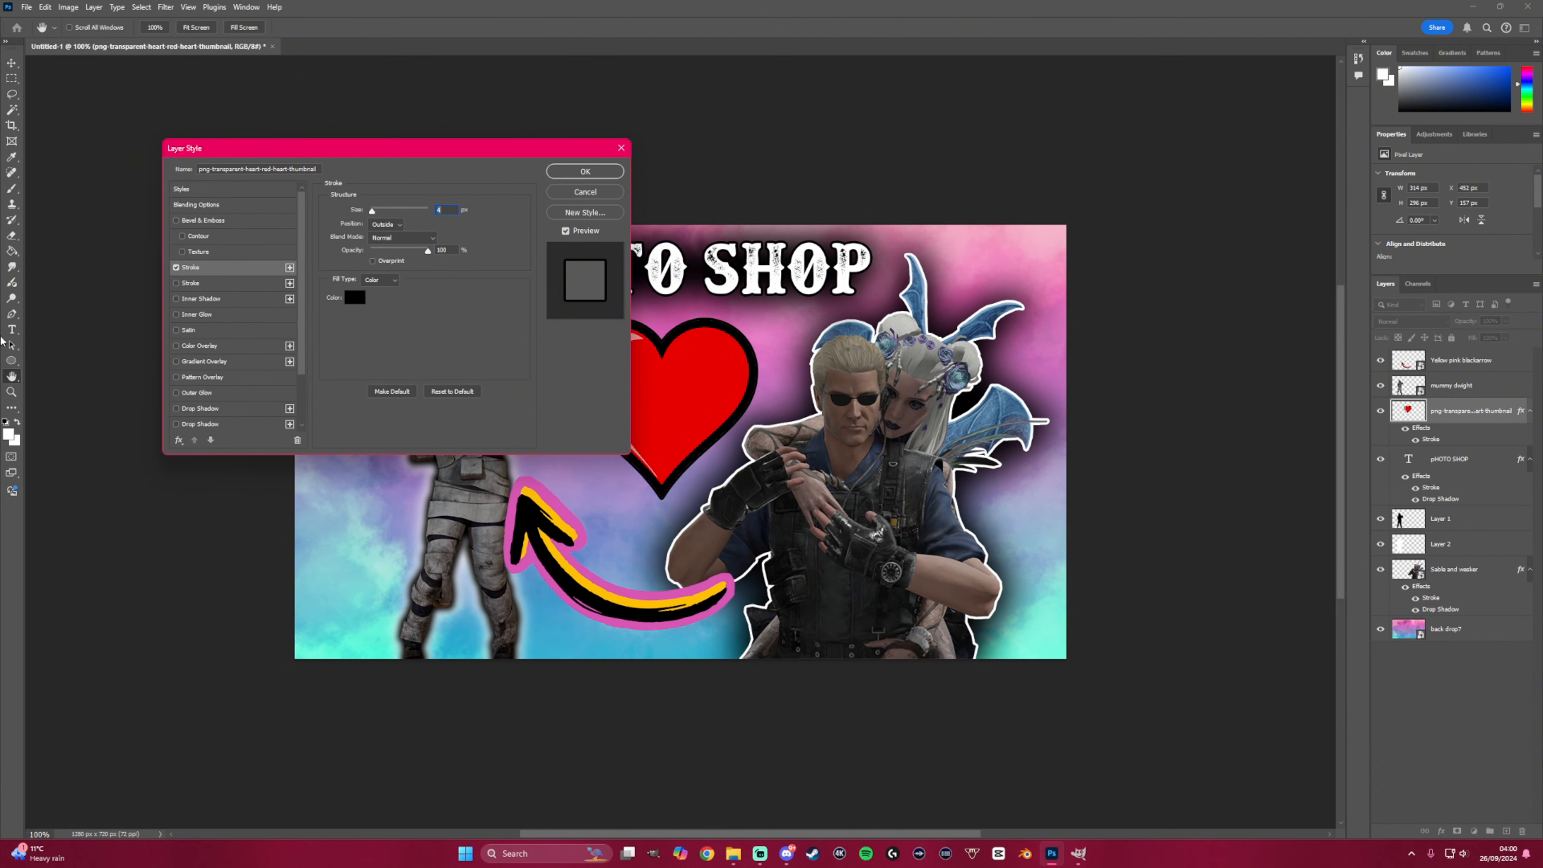
click(177, 410)
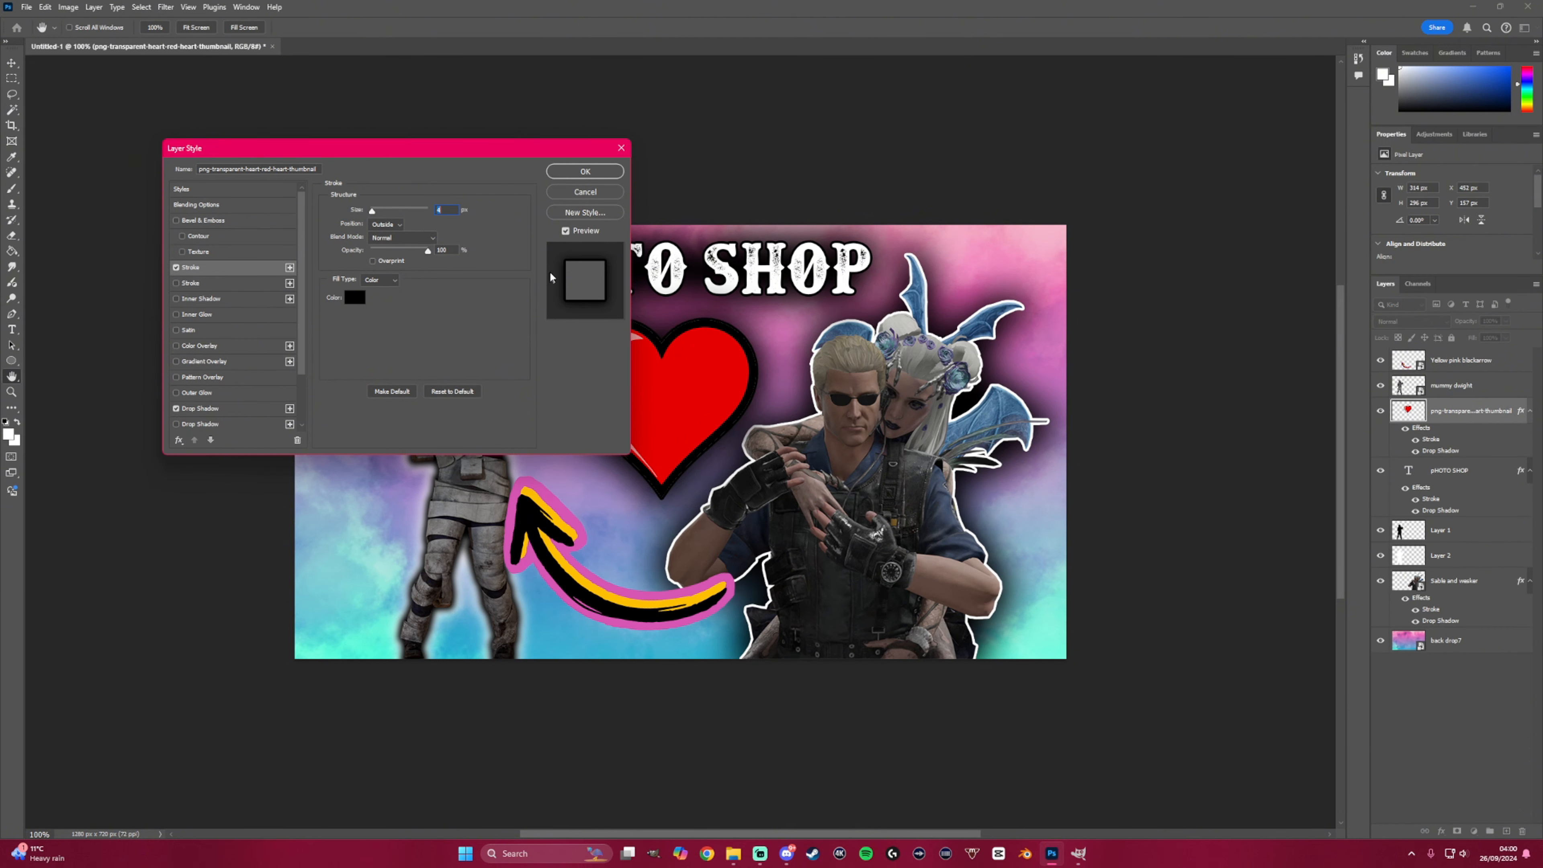
click(585, 172)
key(v)
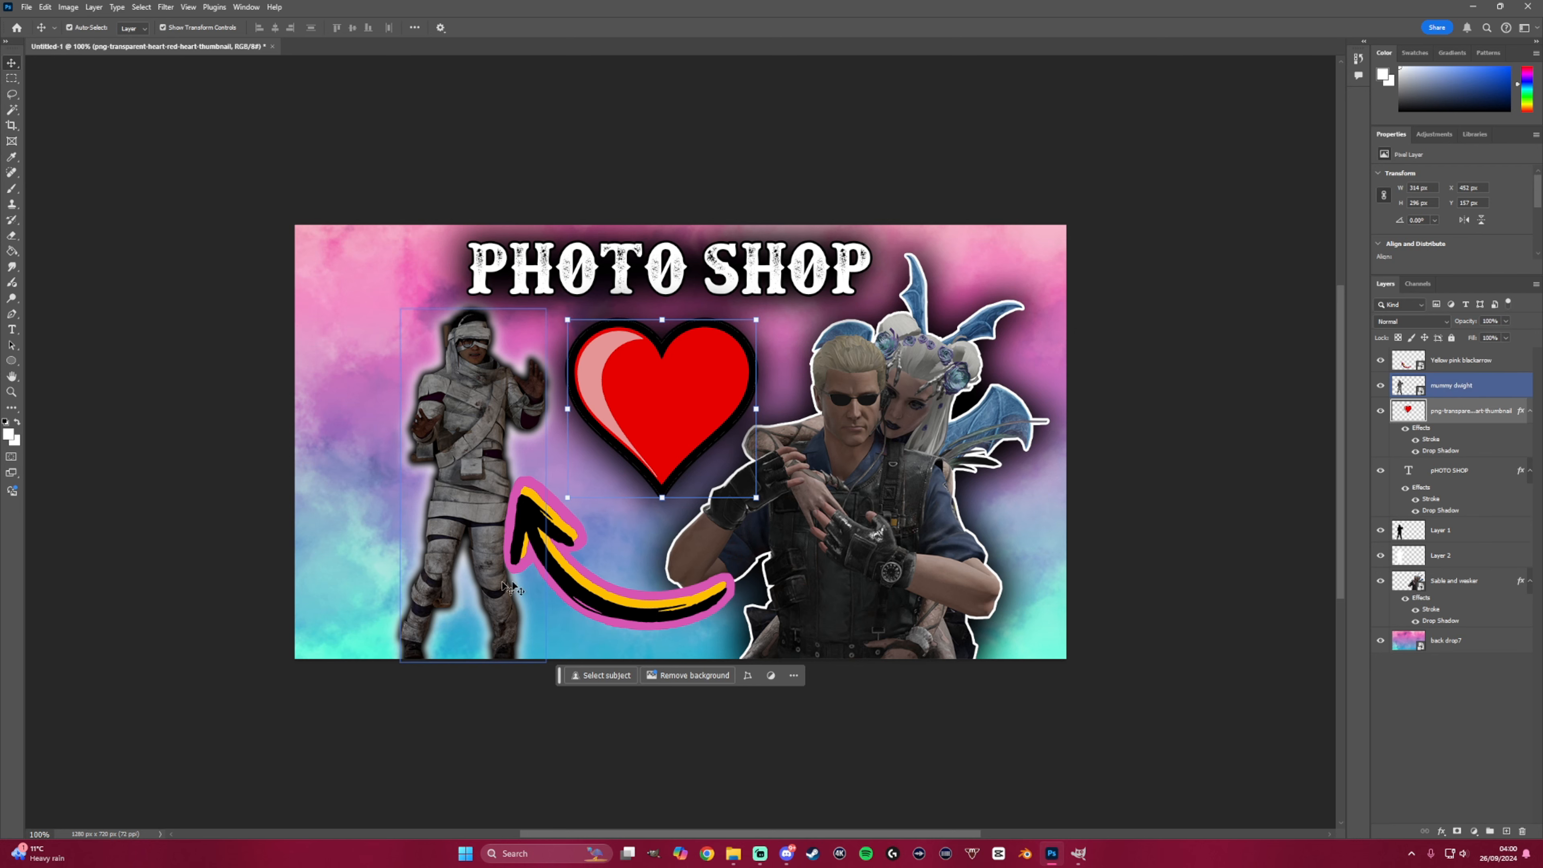
- Place the white floral frame image back drop1 (1), enlarged to fill the canvas, with its layer directly above the backdrop
key(alt+Tab)
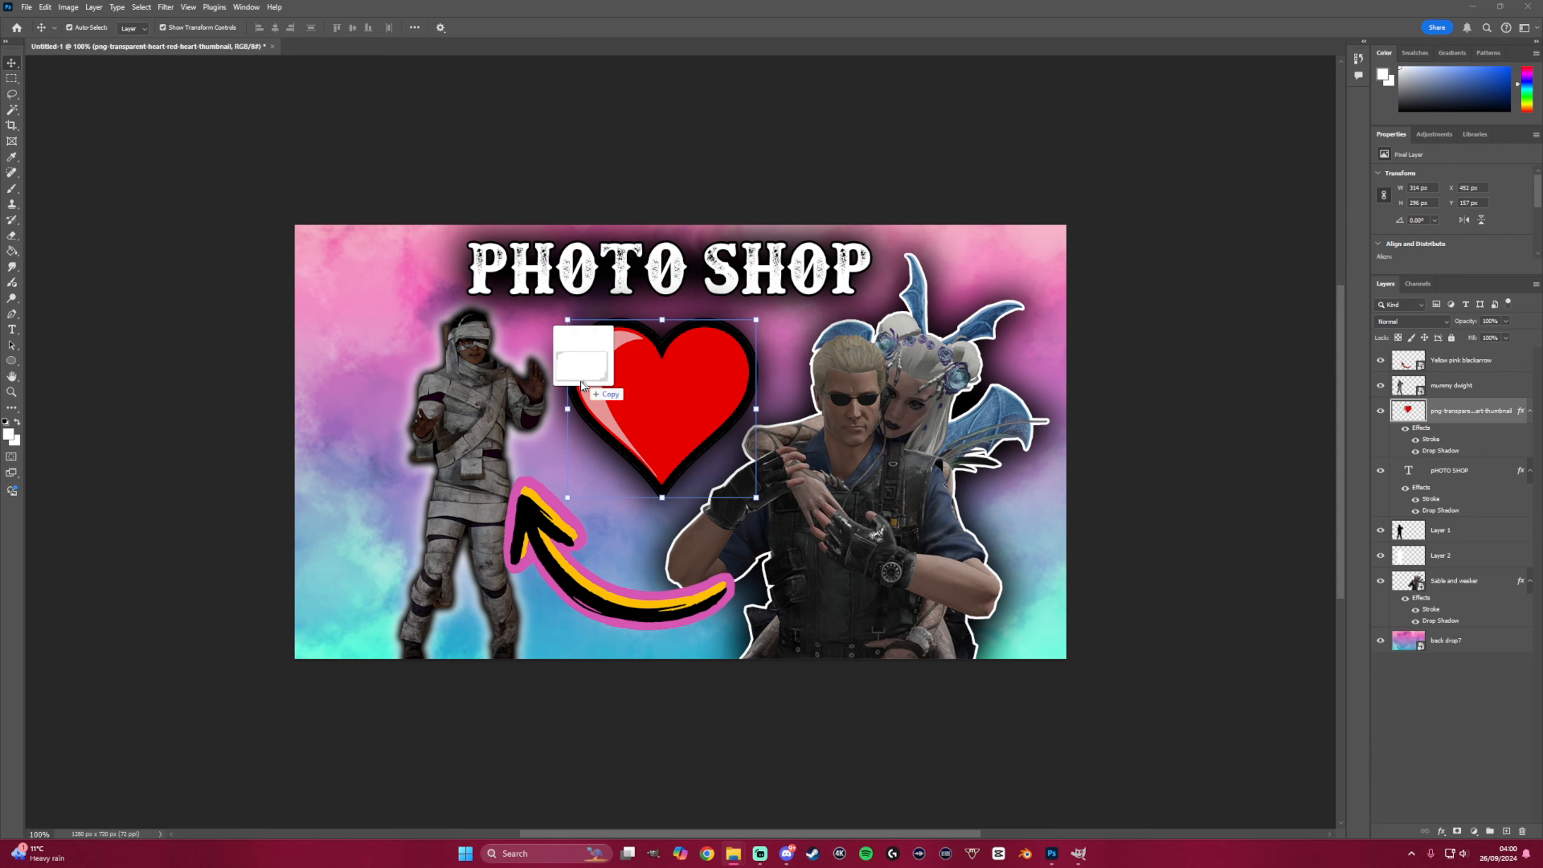
drag(583, 387, 557, 402)
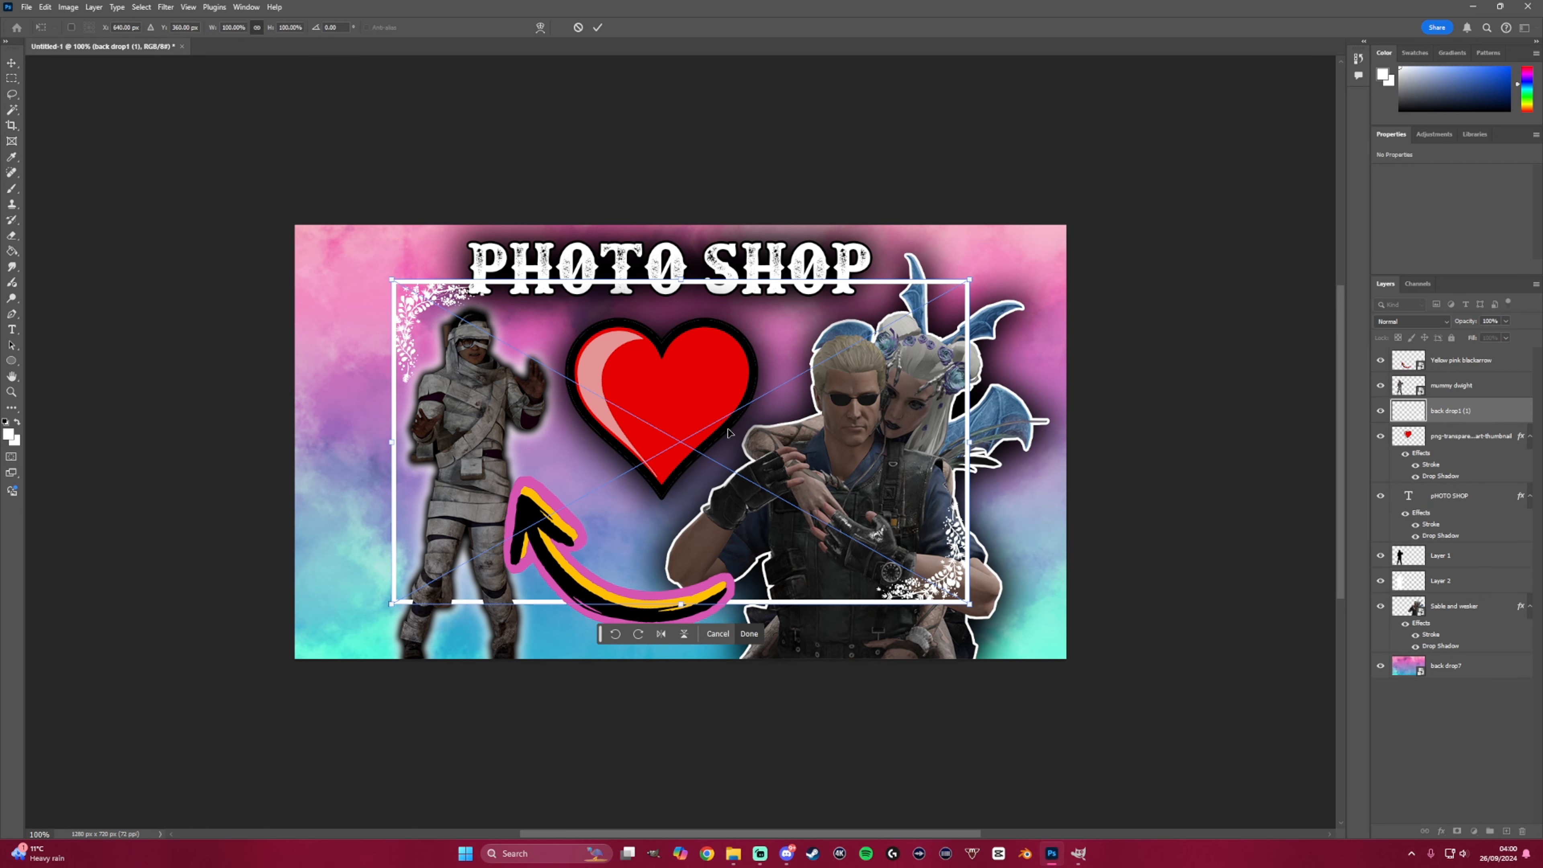
drag(729, 433, 646, 381)
drag(876, 551, 1074, 655)
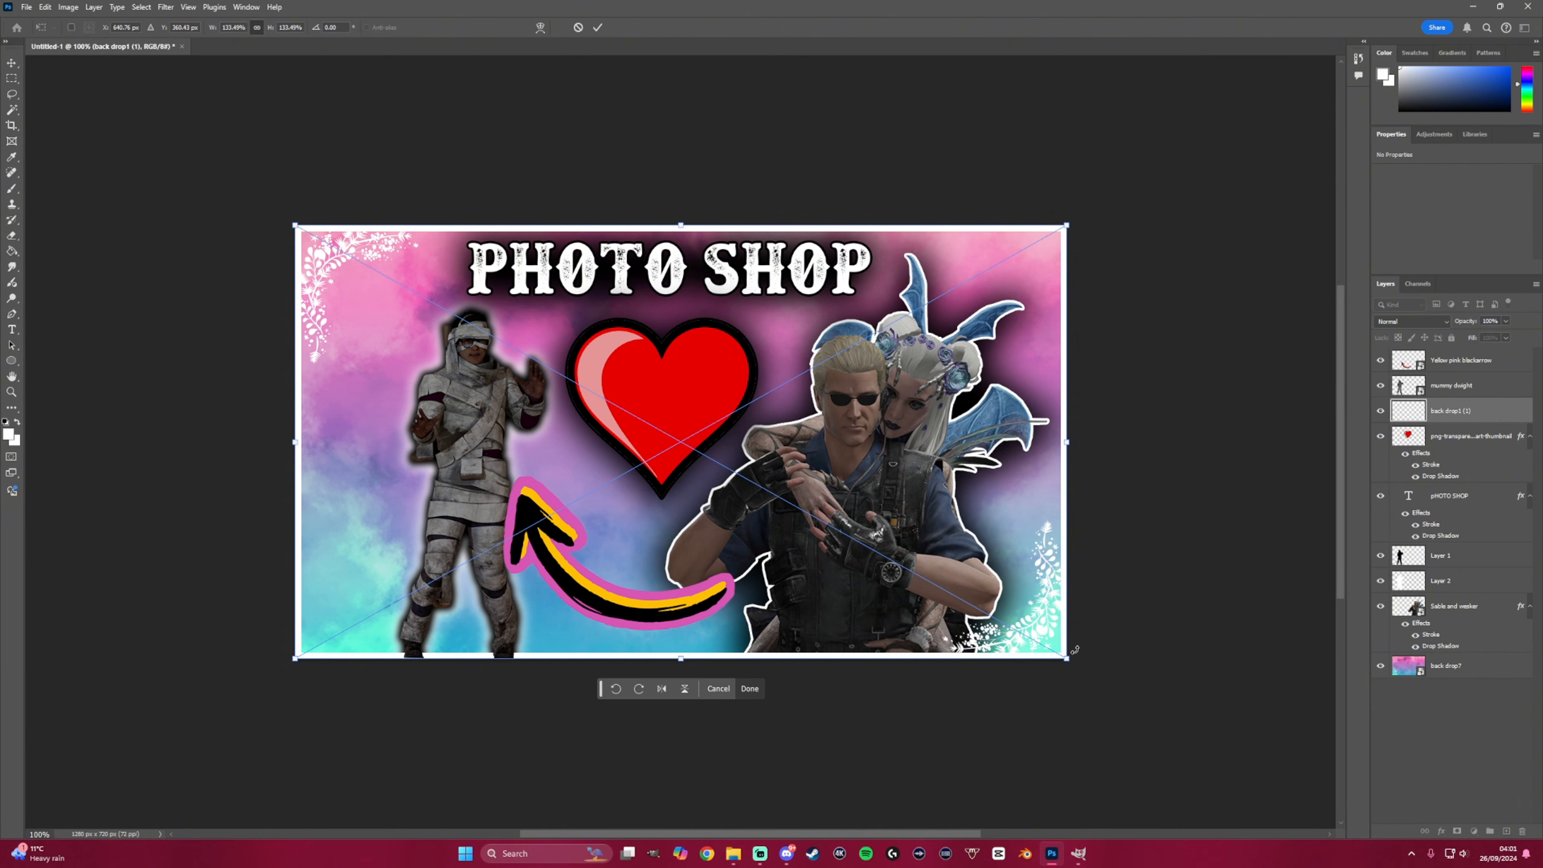
click(1395, 720)
drag(1479, 410, 1475, 638)
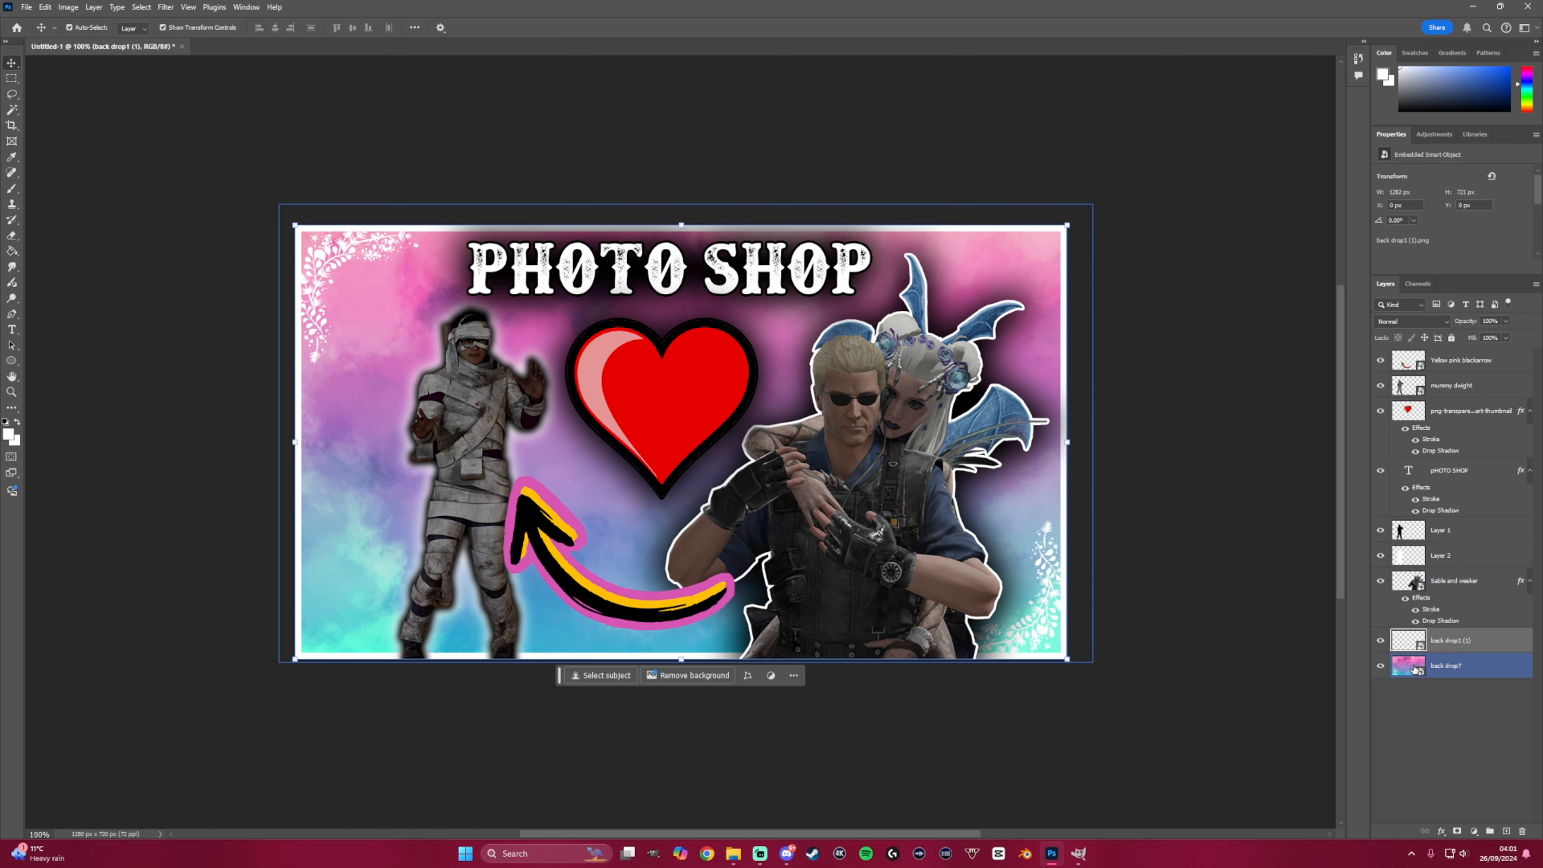
- Add a Brightness/Contrast adjustment clipped to the Sable and wesker layer and raise its brightness slightly
click(1454, 589)
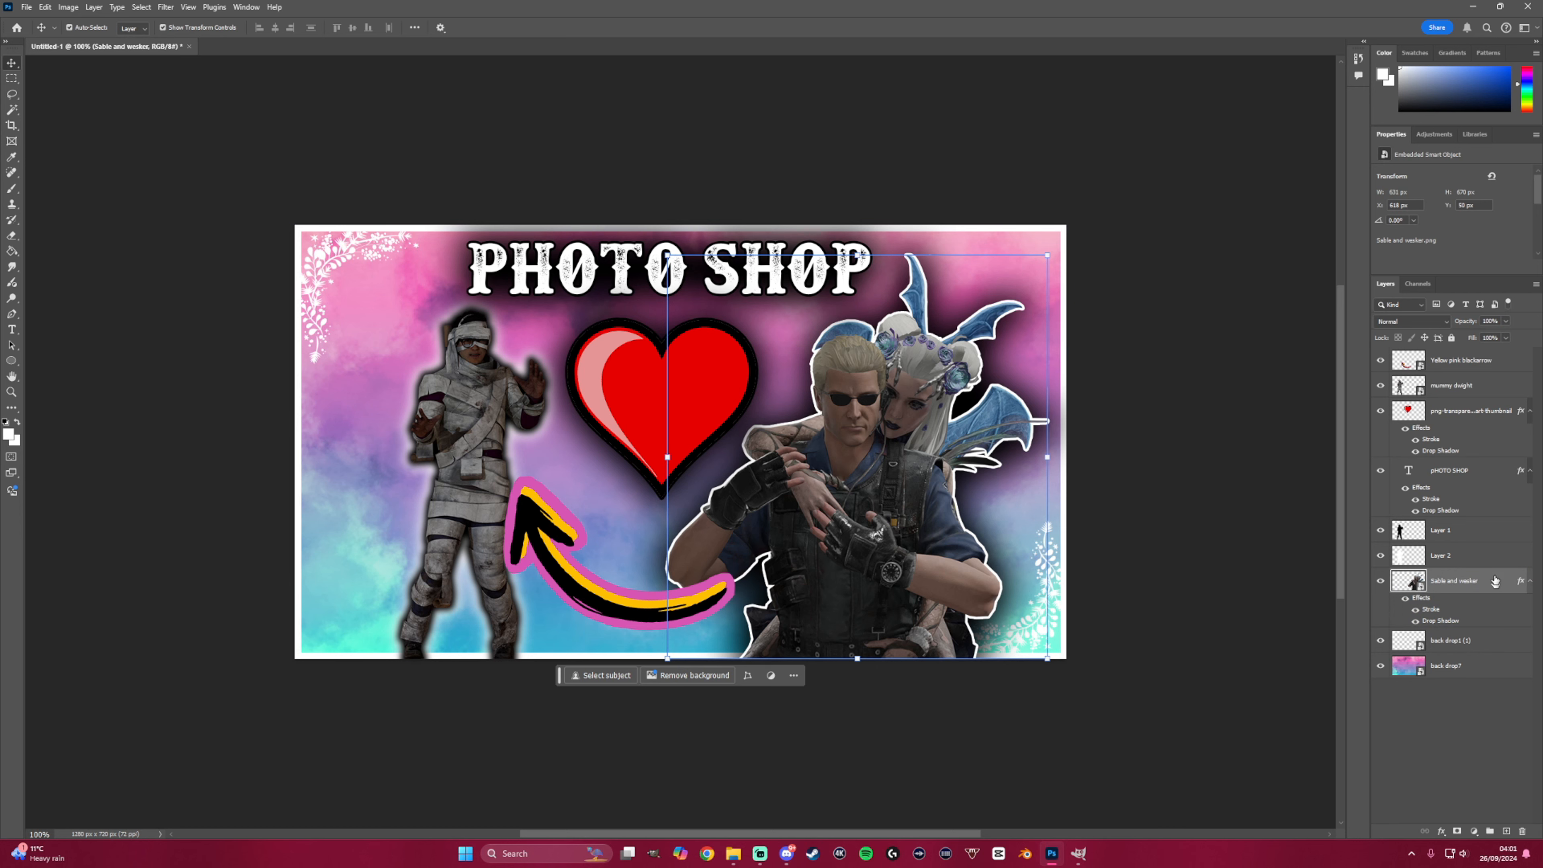
click(1435, 134)
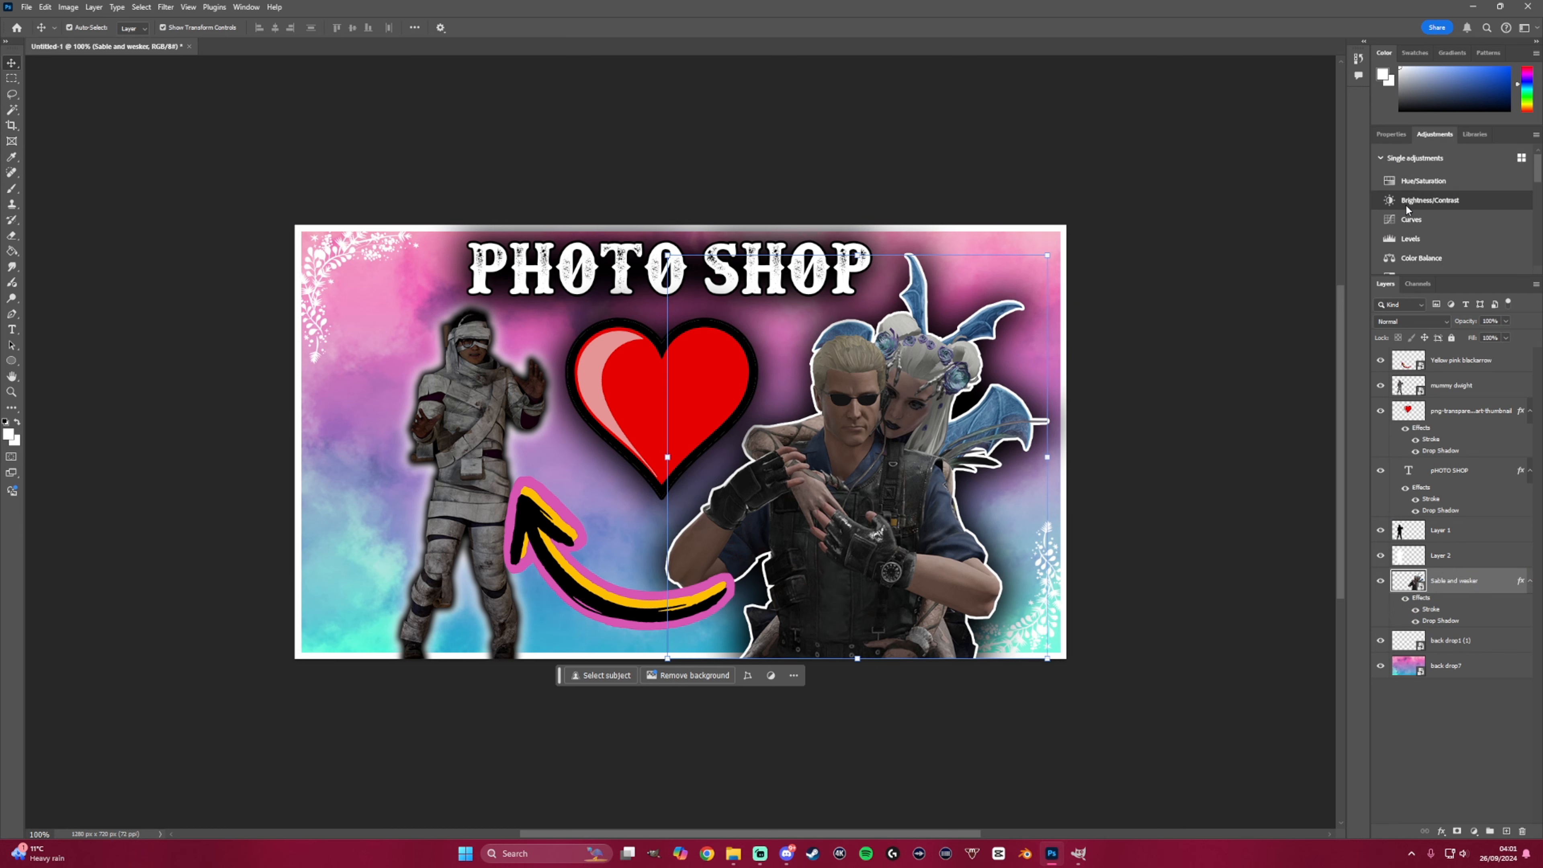
click(1422, 201)
click(1452, 268)
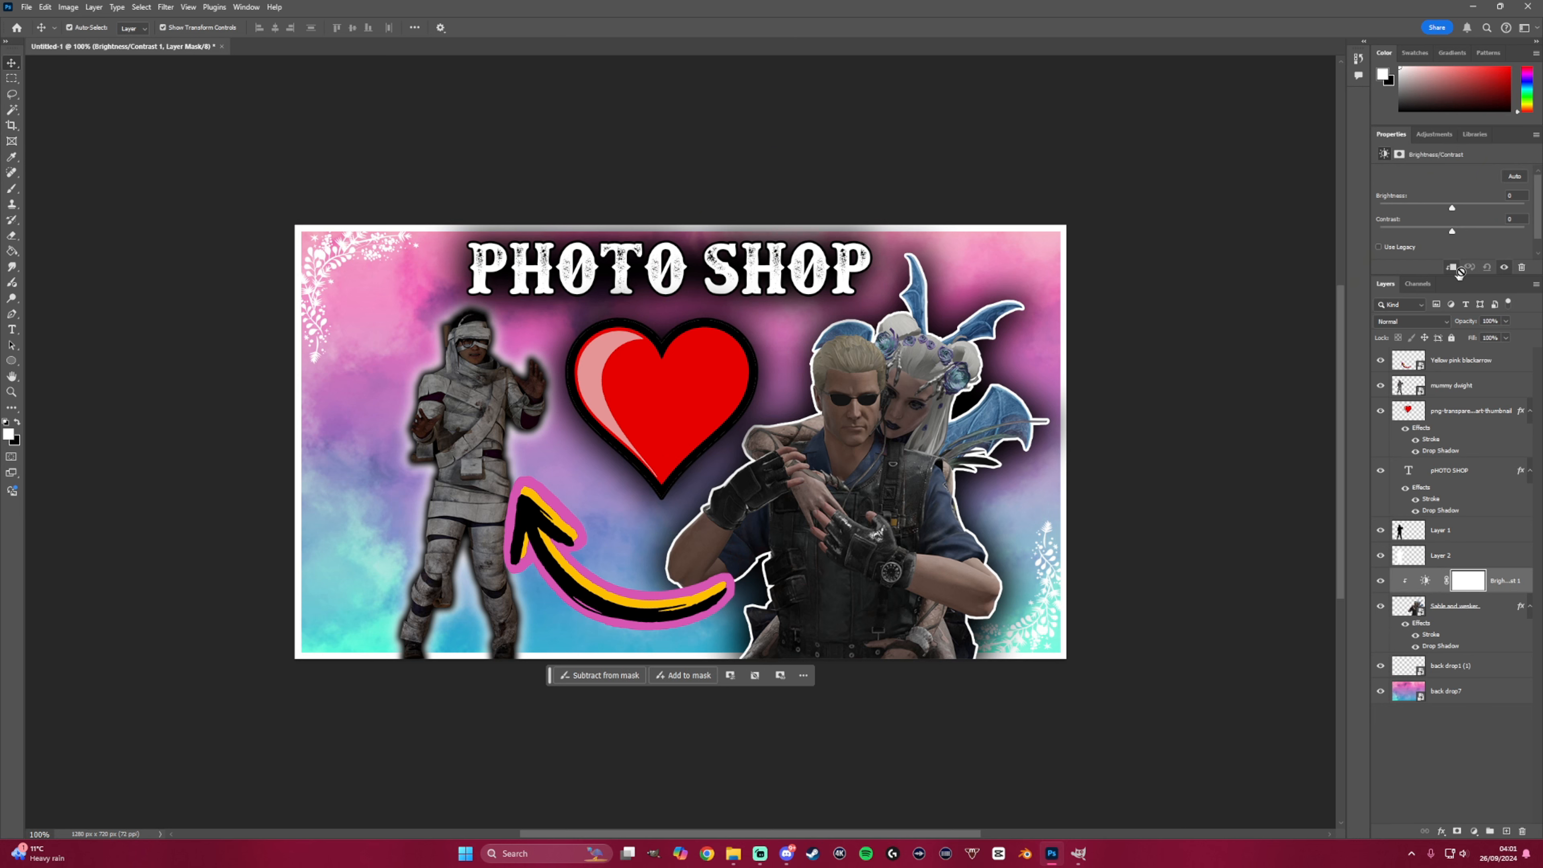
mouse_move(1450, 208)
mouse_down()
mouse_move(1495, 208)
mouse_move(1429, 208)
mouse_move(1462, 215)
mouse_up()
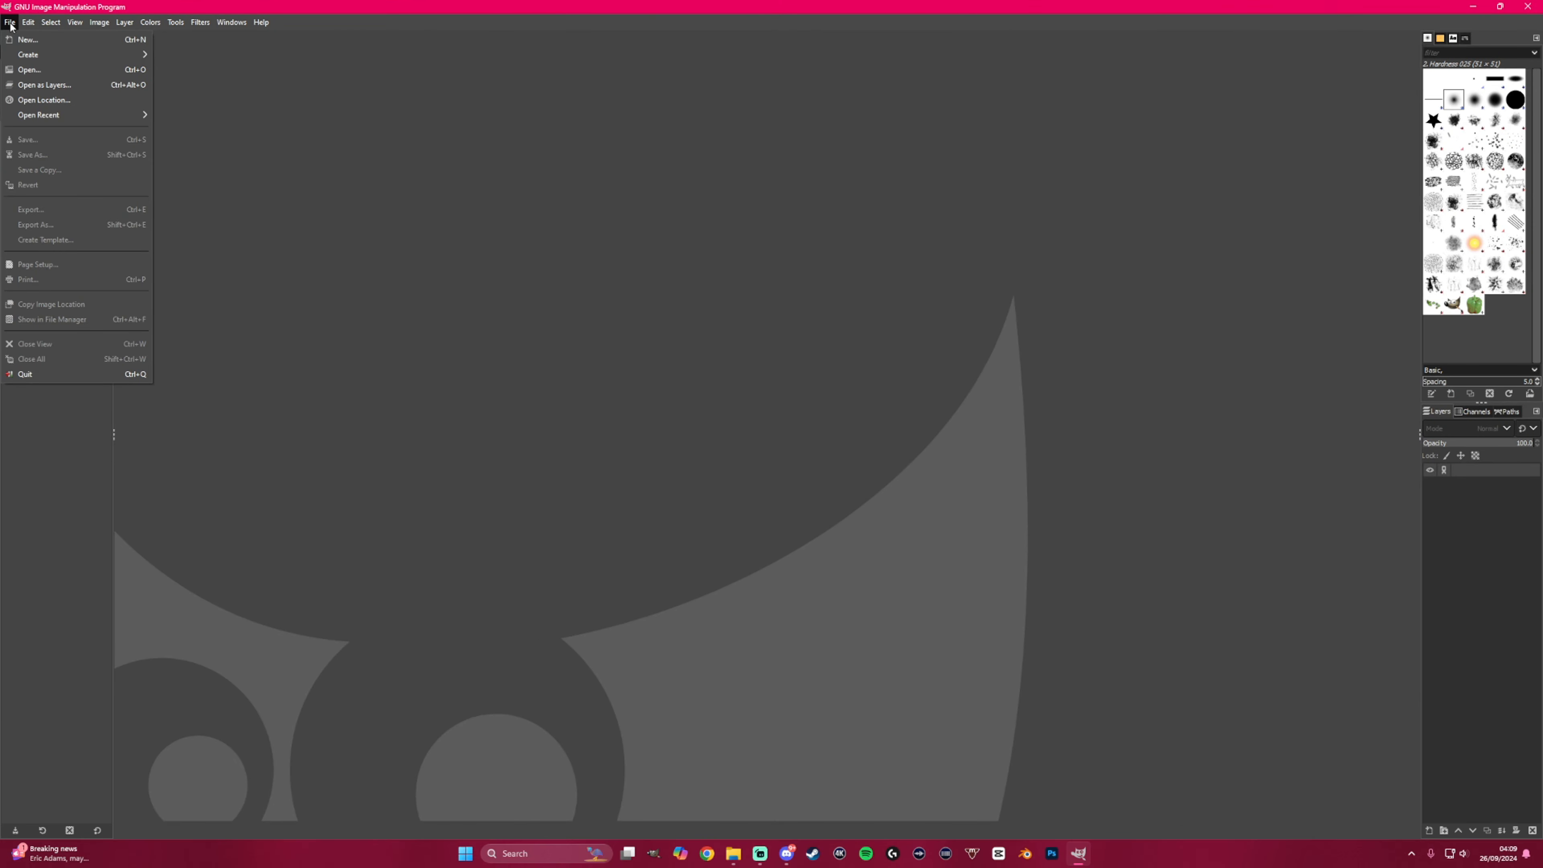
- Switch to GIMP, create a 1280 x 720 px image and add the back drop7.png backdrop and Sable and wesker.png cutout as layers
click(28, 39)
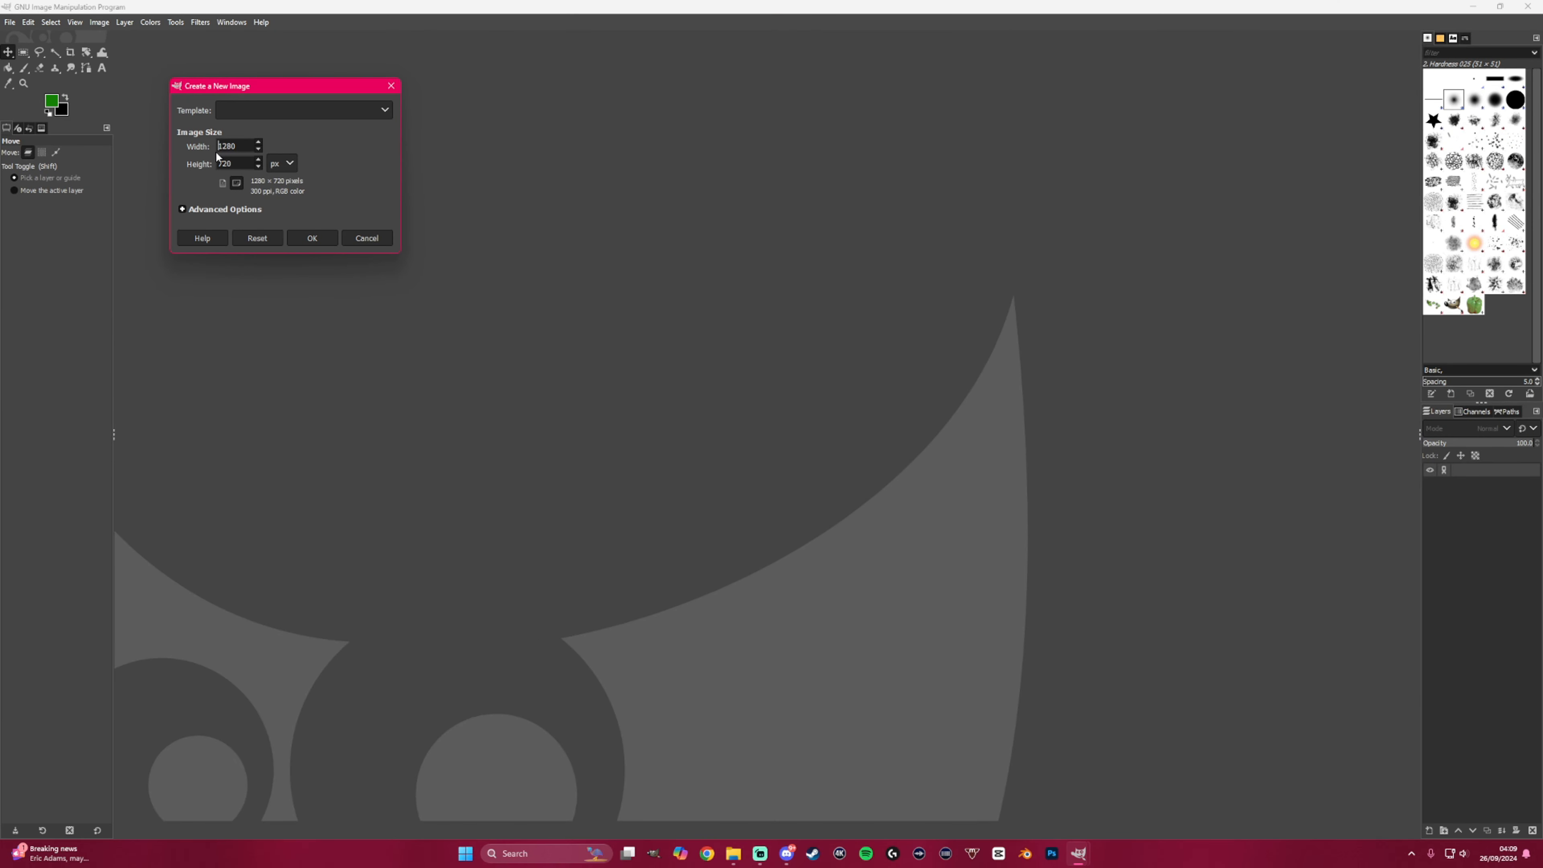
click(318, 243)
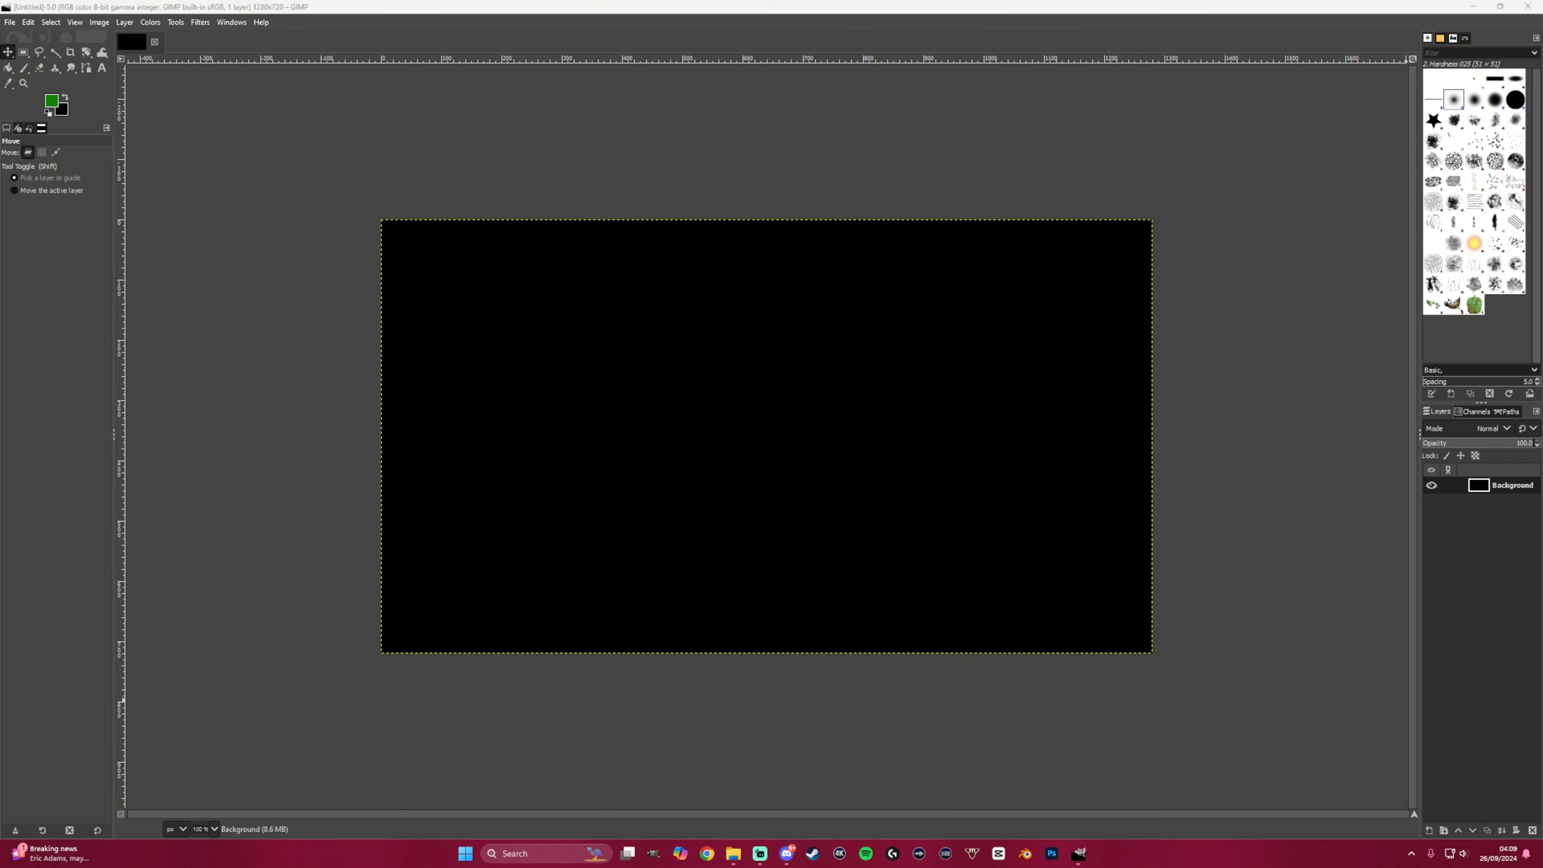
drag(984, 451, 810, 470)
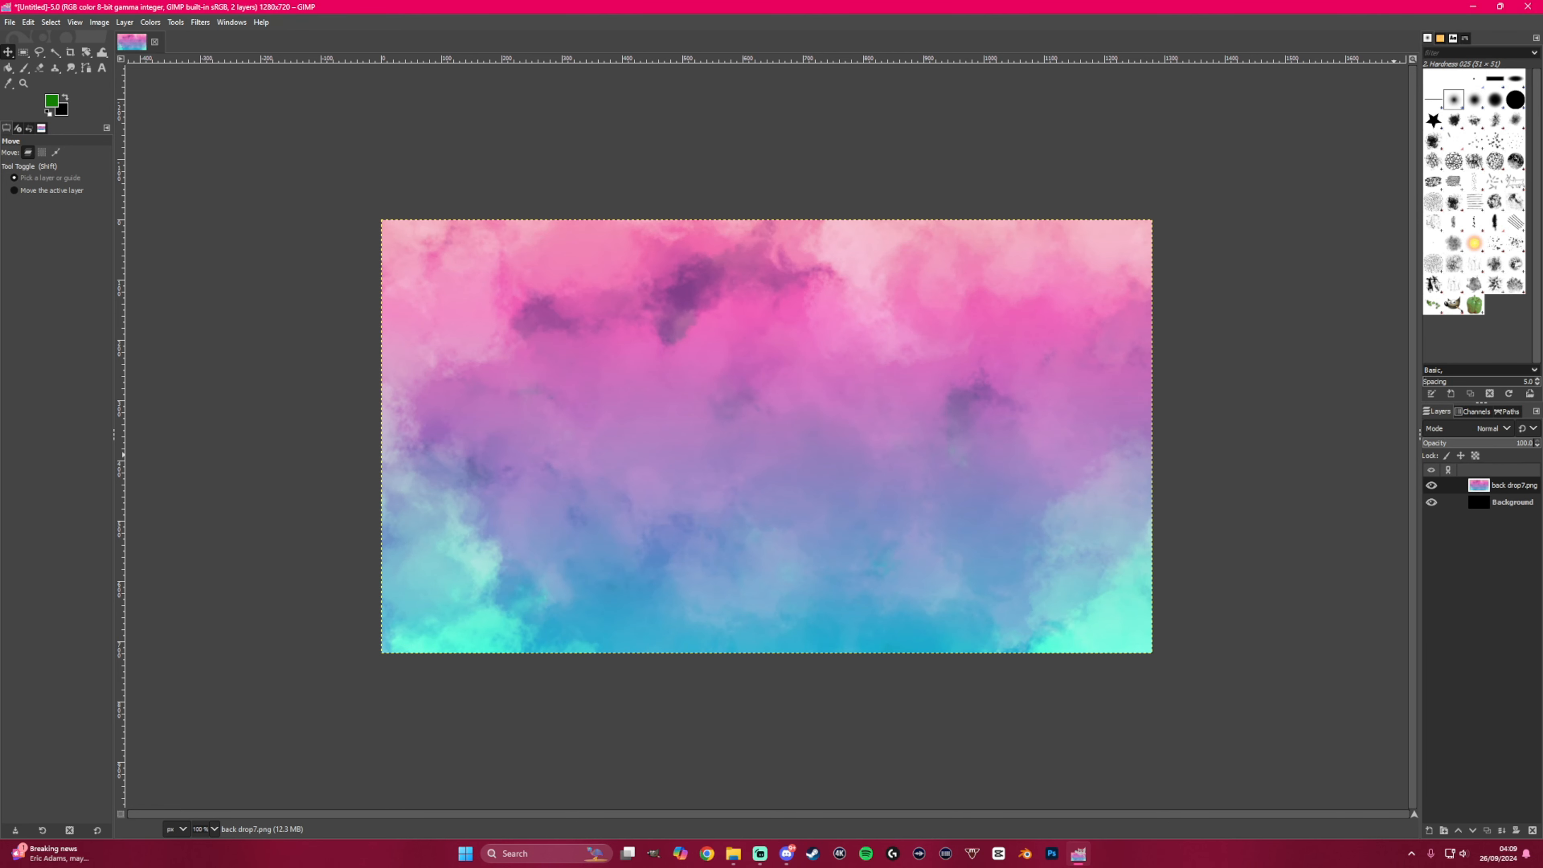
drag(685, 530, 805, 485)
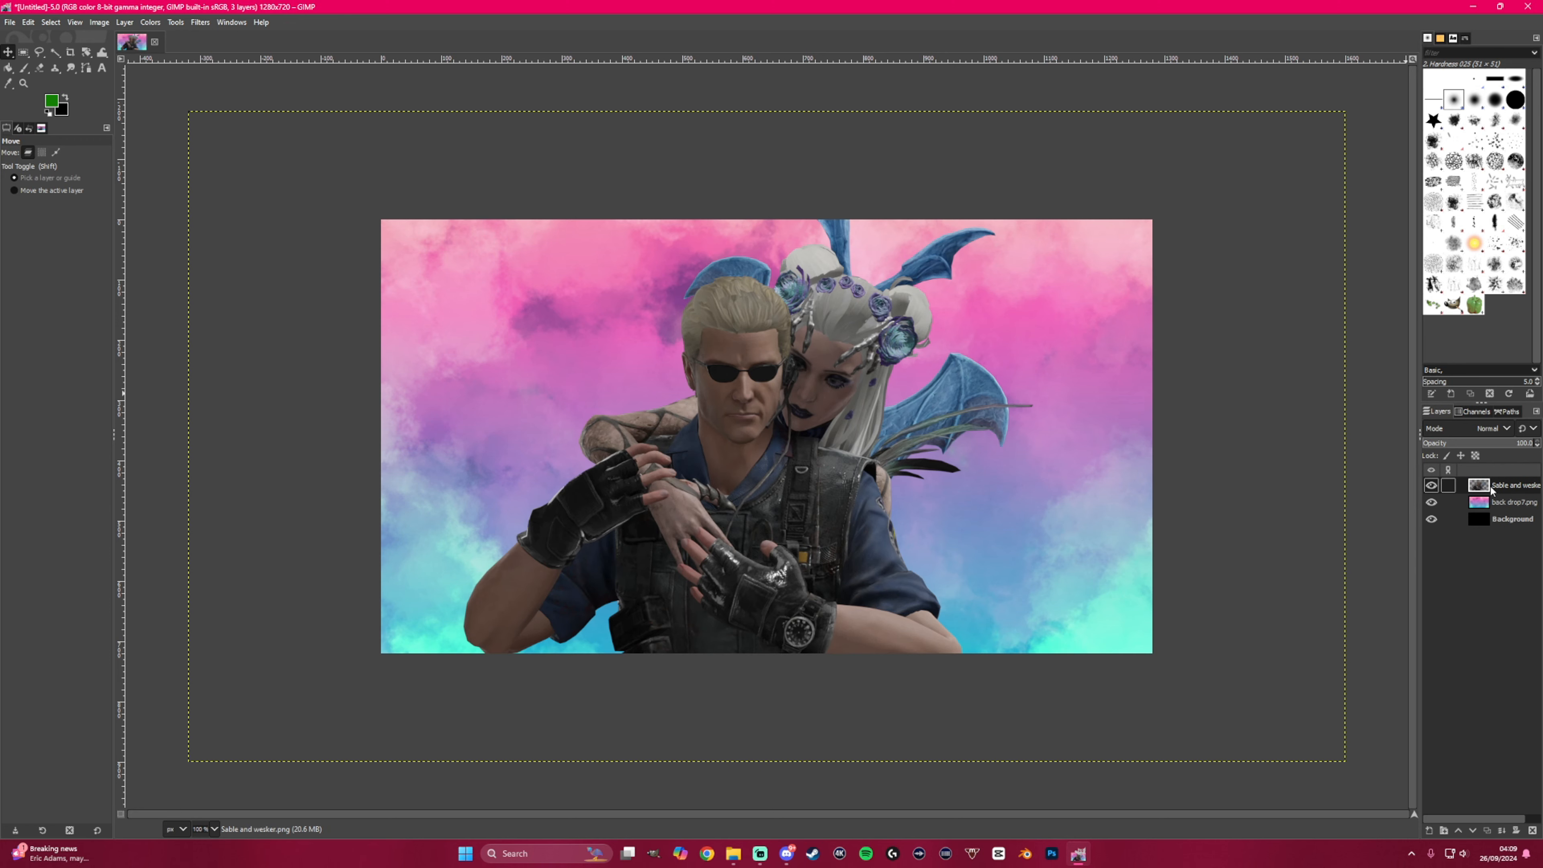
- Scale the Sable and wesker cutout layer down proportionally and position the characters in the canvas's lower-right area
click(124, 23)
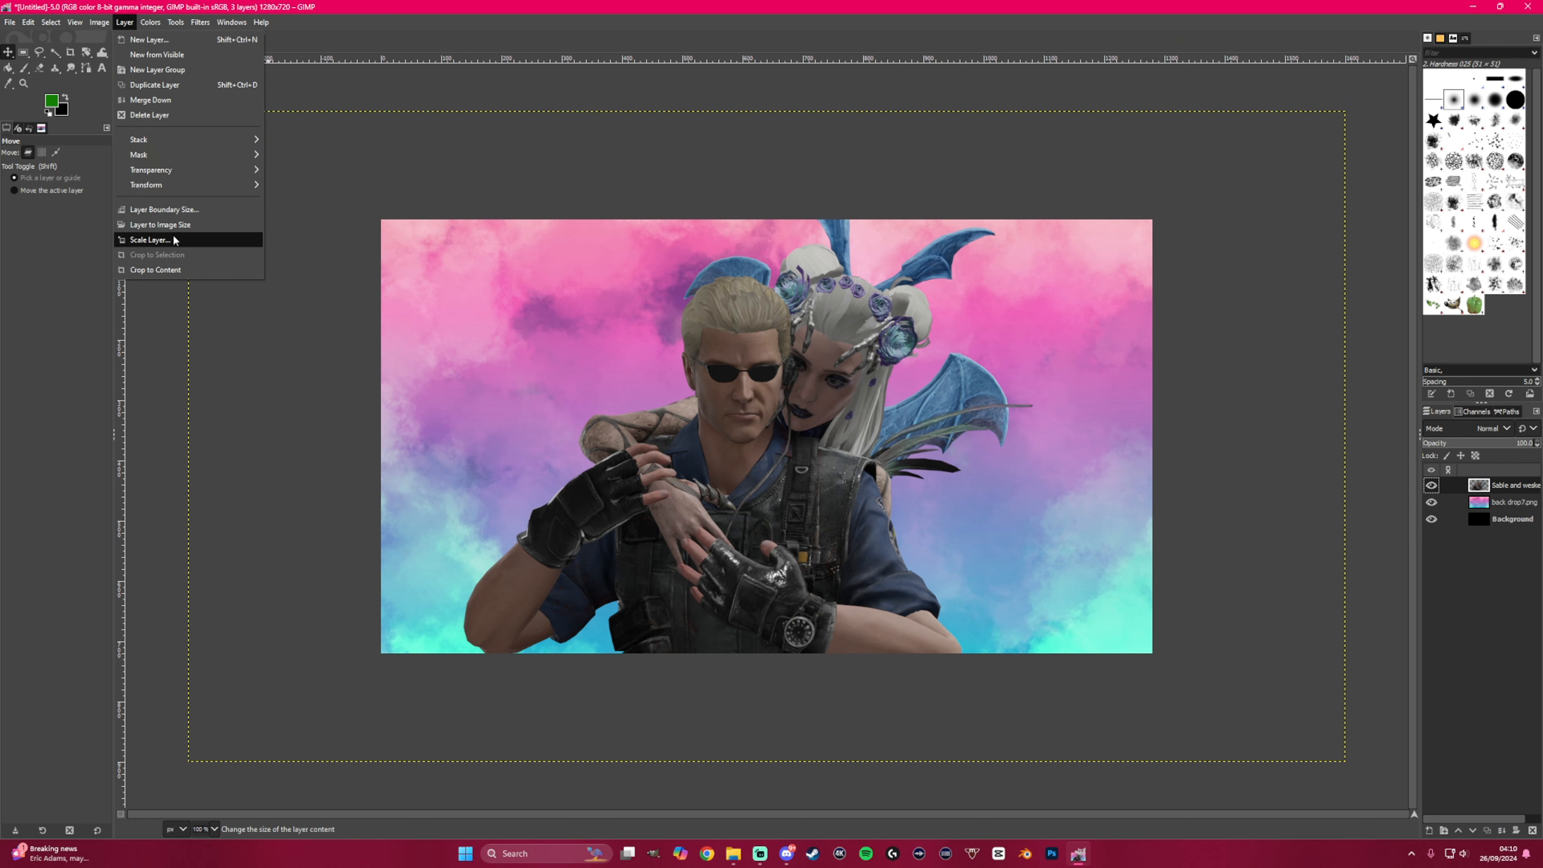
click(149, 240)
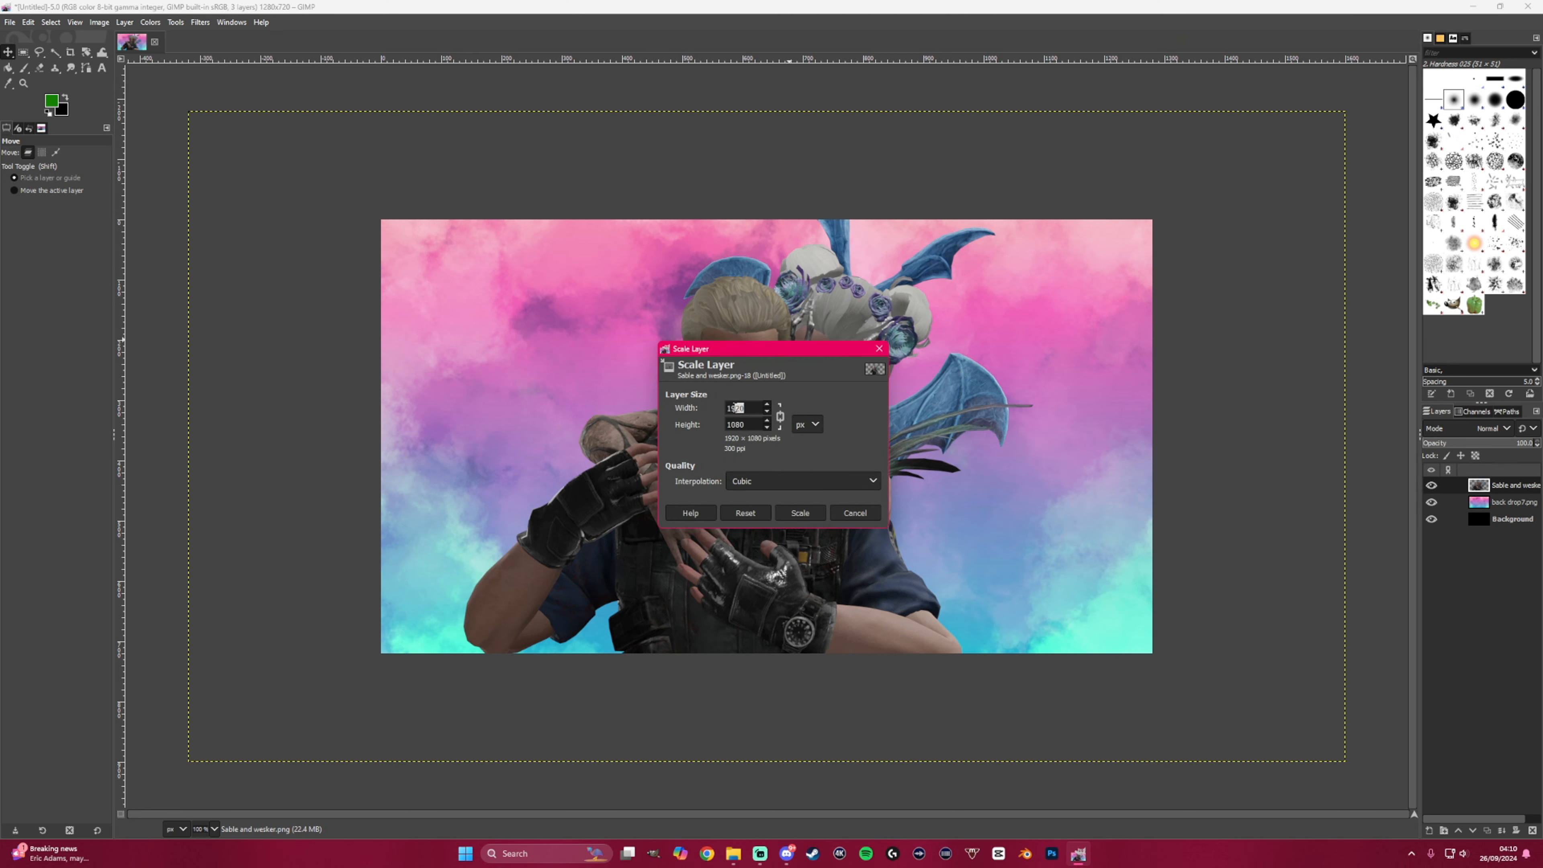
text(00)
click(817, 517)
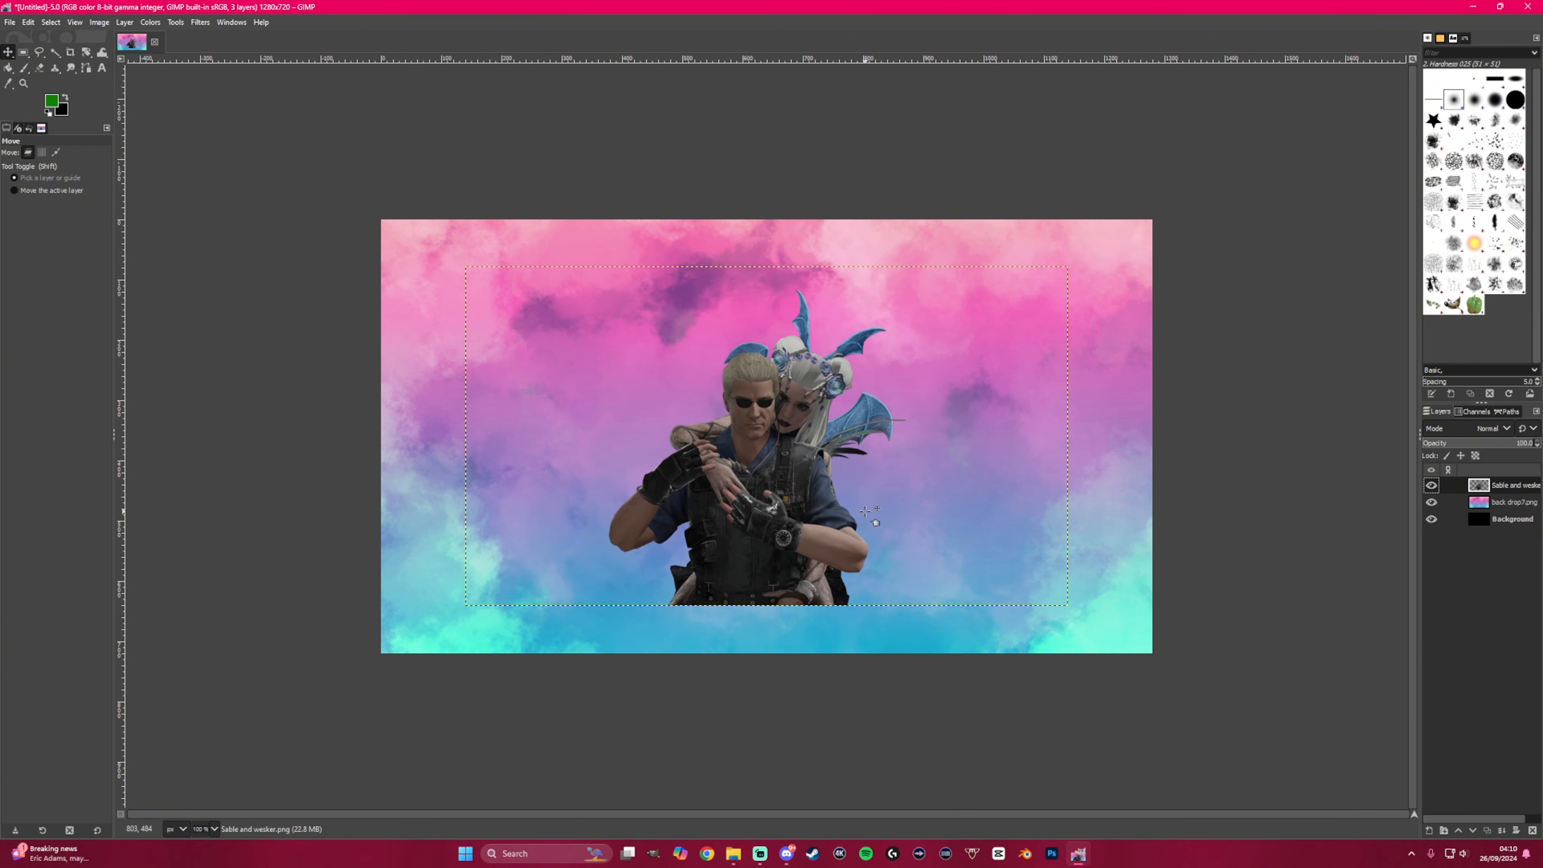
drag(789, 523, 940, 563)
drag(941, 565, 939, 570)
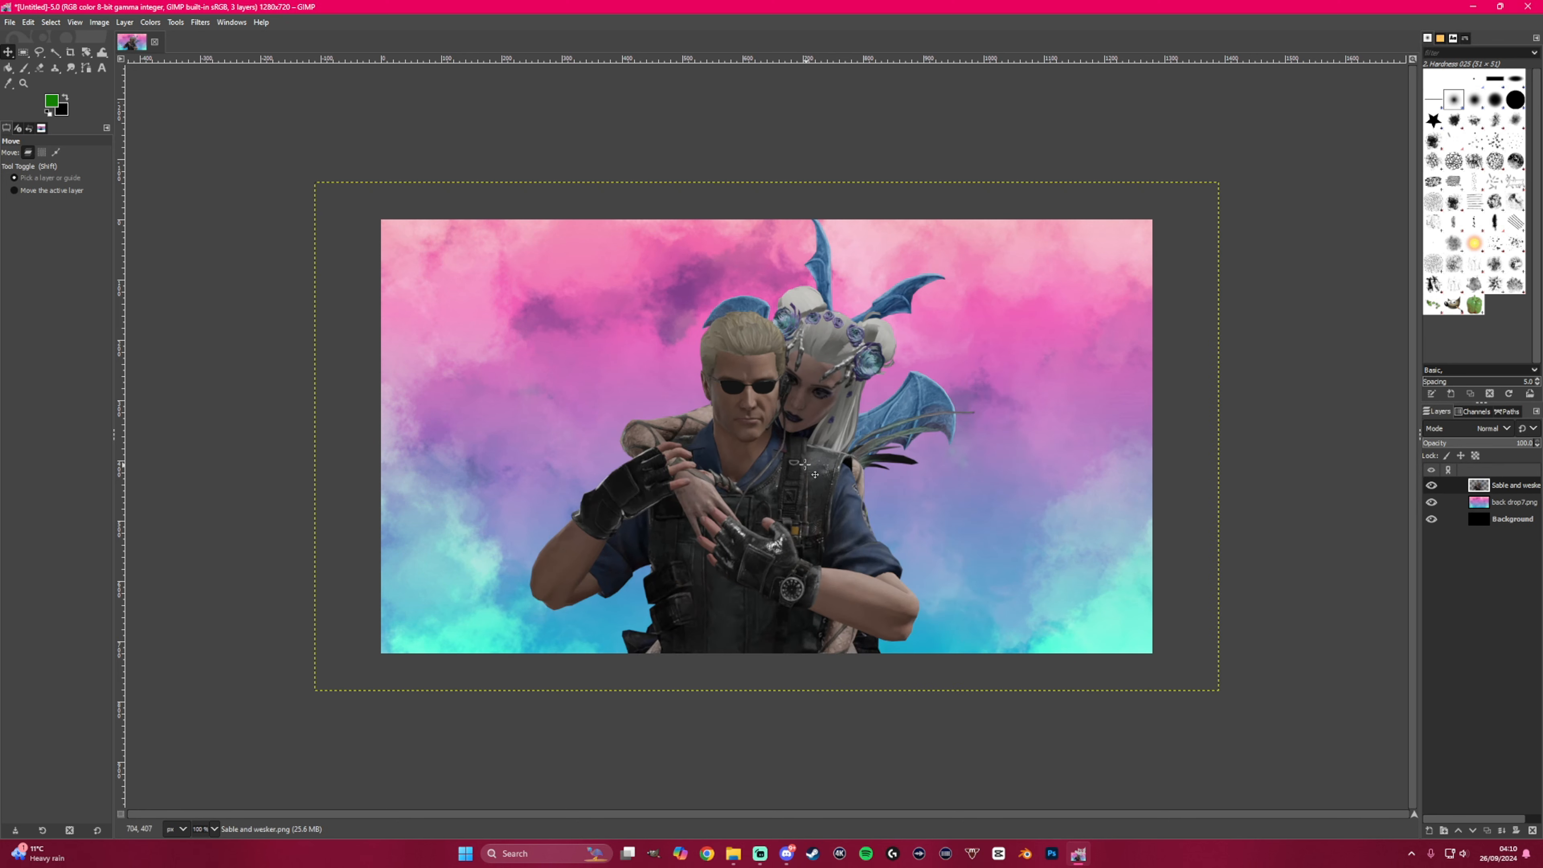
drag(814, 474, 969, 498)
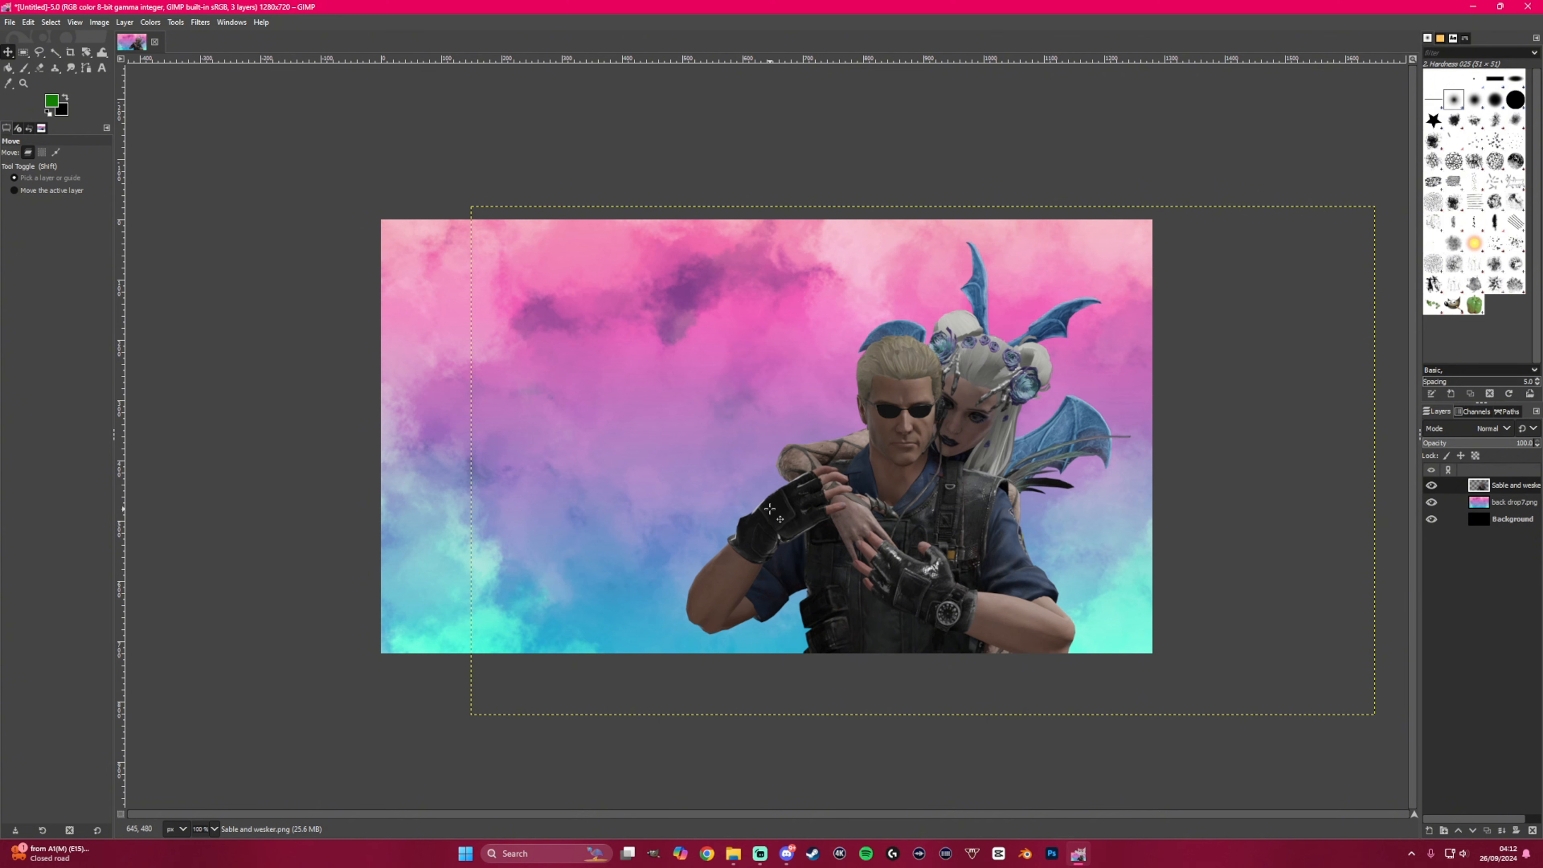
- Use Fuzzy Select on the transparent area around the two characters and invert the selection to outline them
click(55, 52)
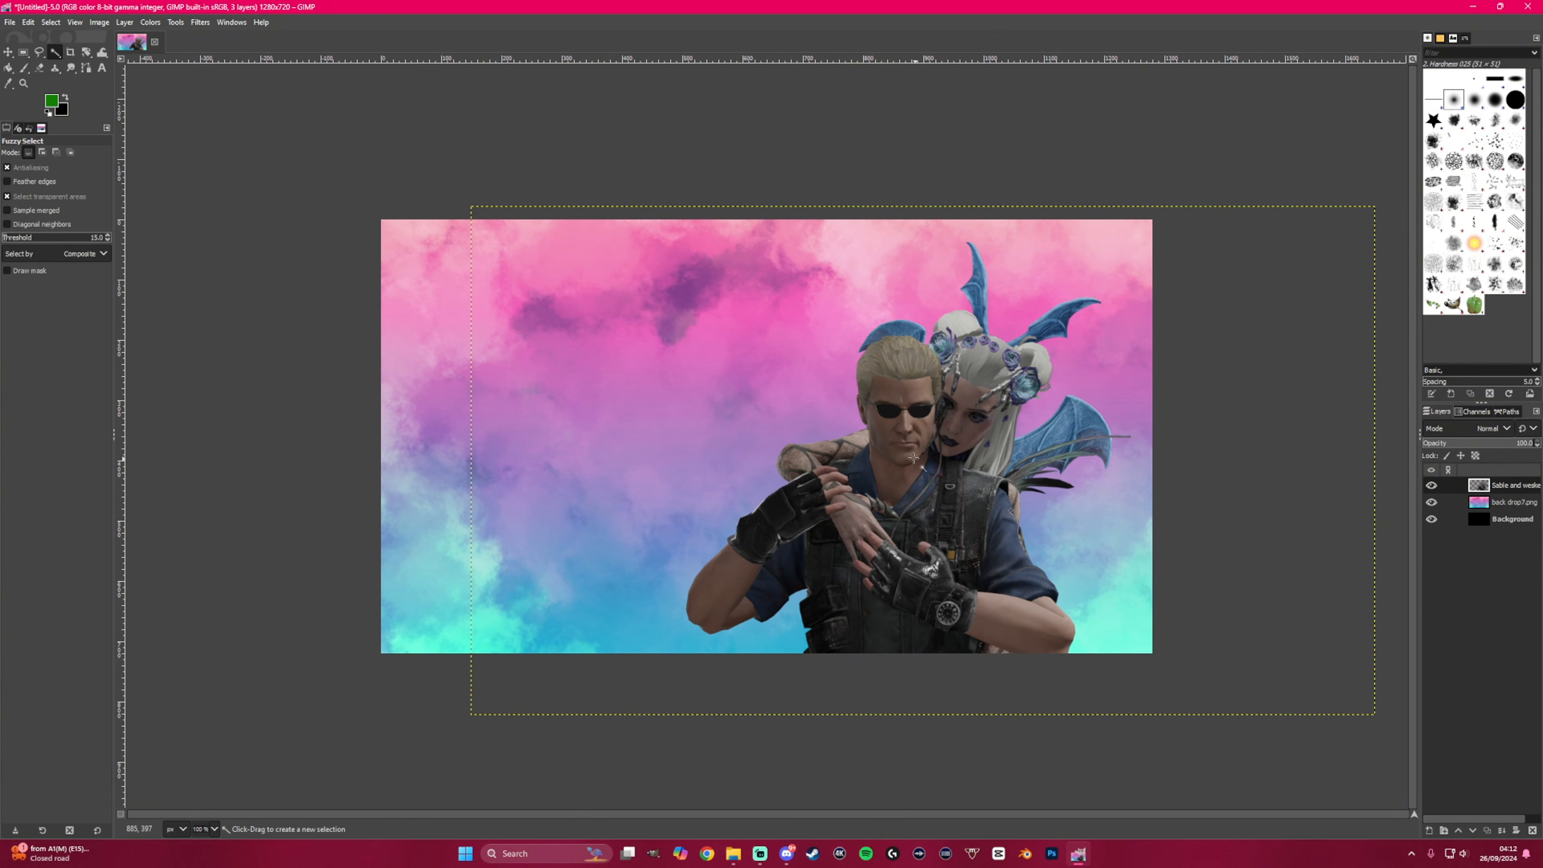
click(793, 275)
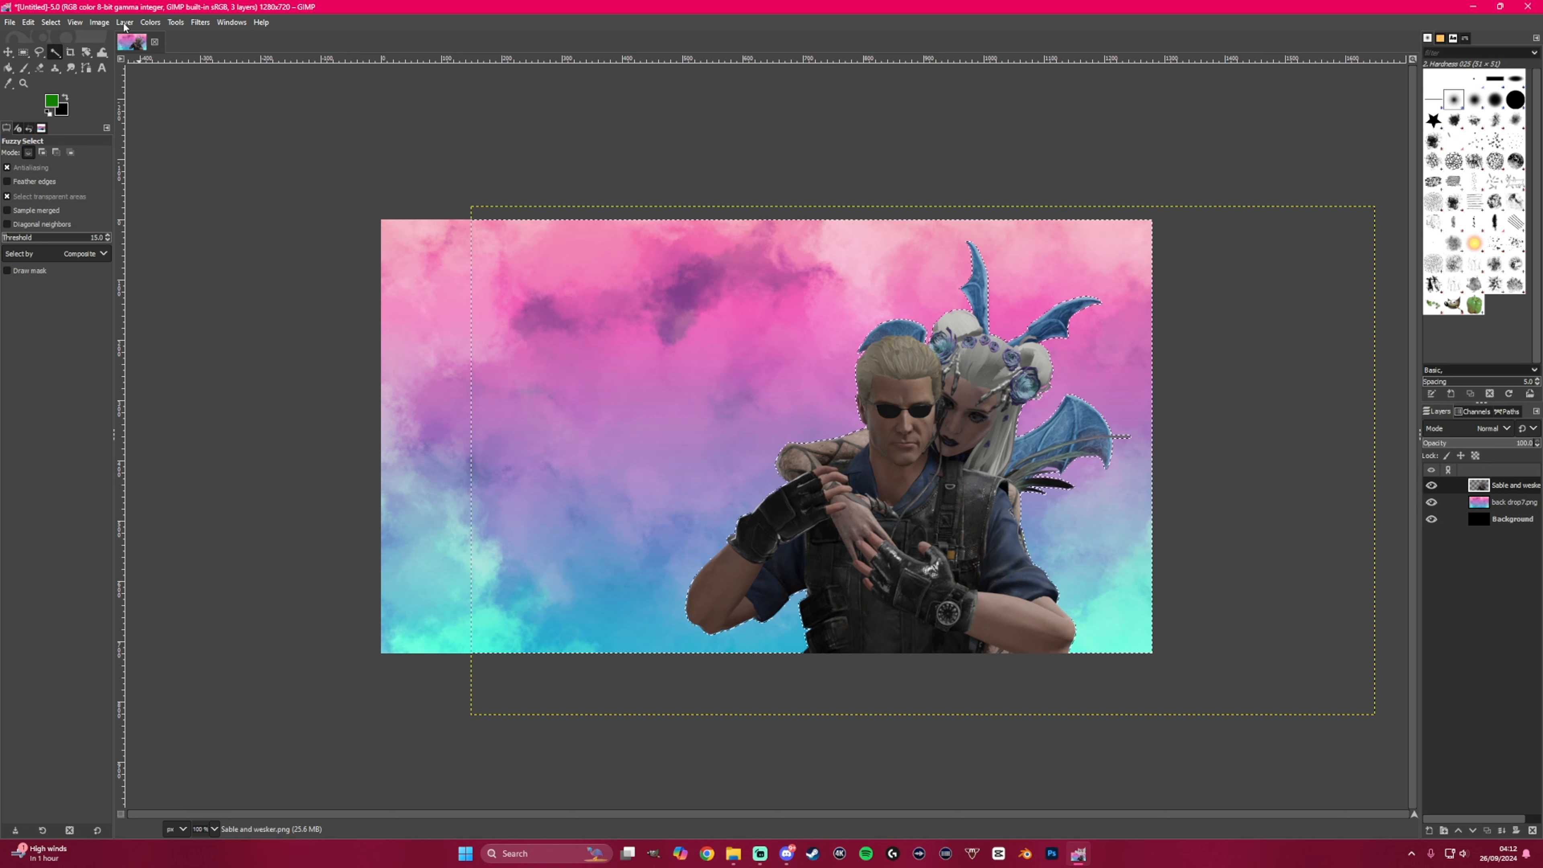
click(54, 23)
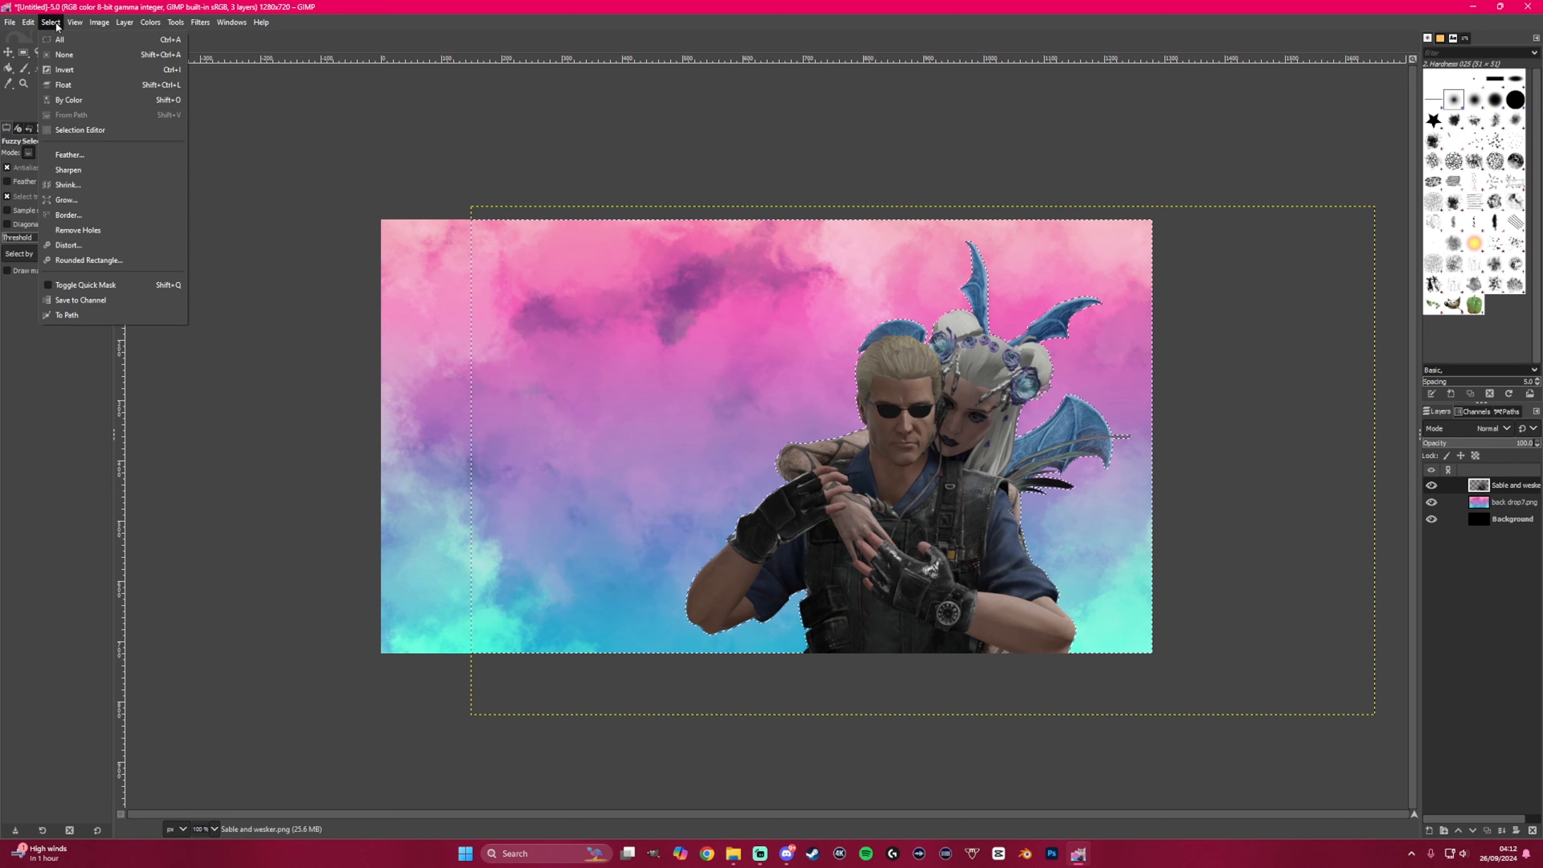
click(64, 70)
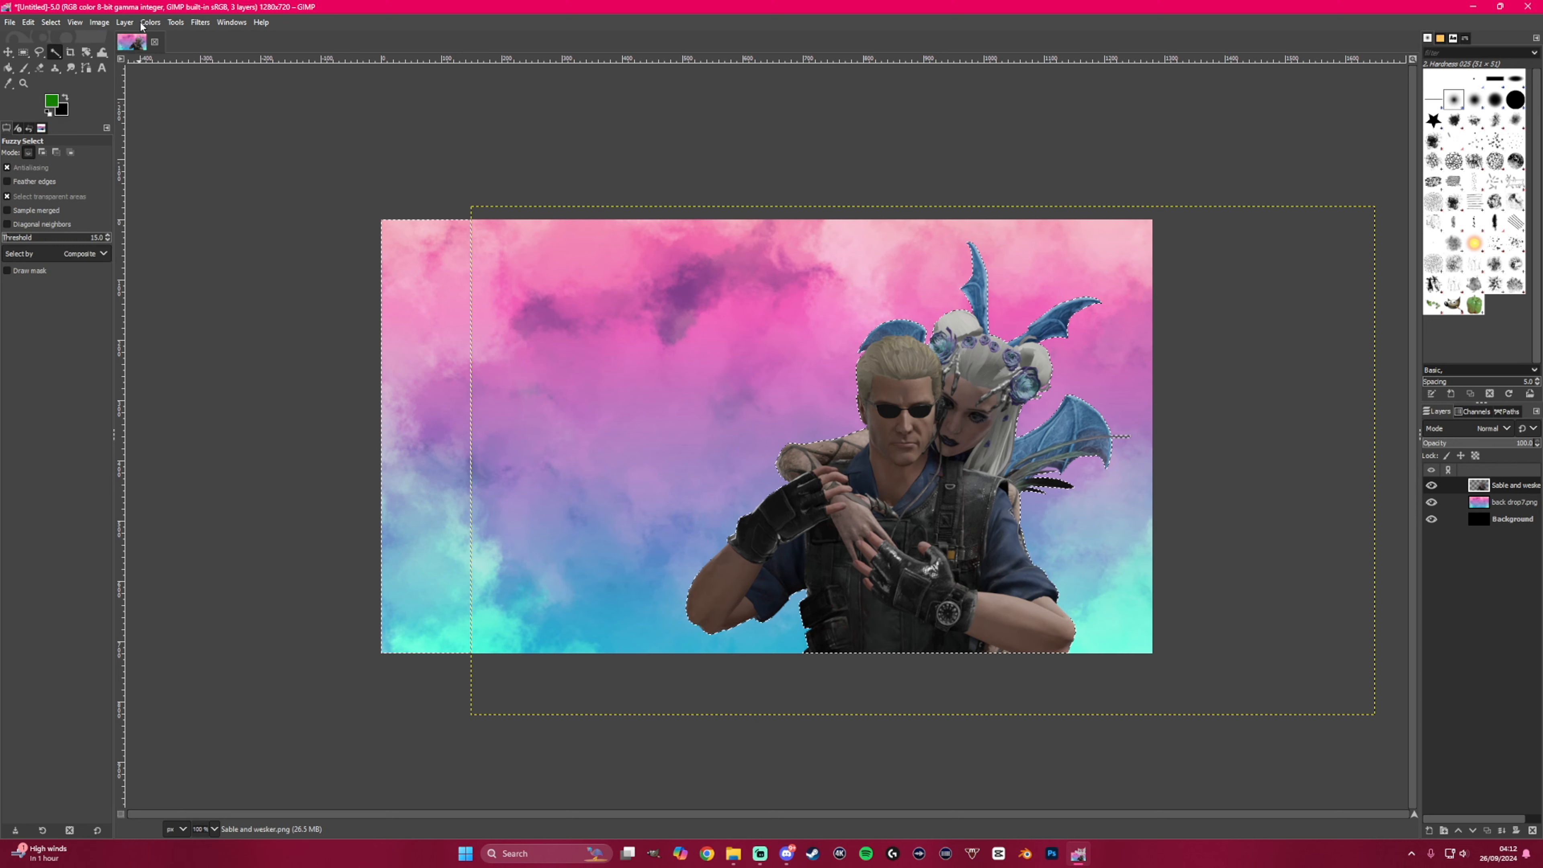
- Grow the character selection outward by a few pixels to make room for an outline
click(52, 22)
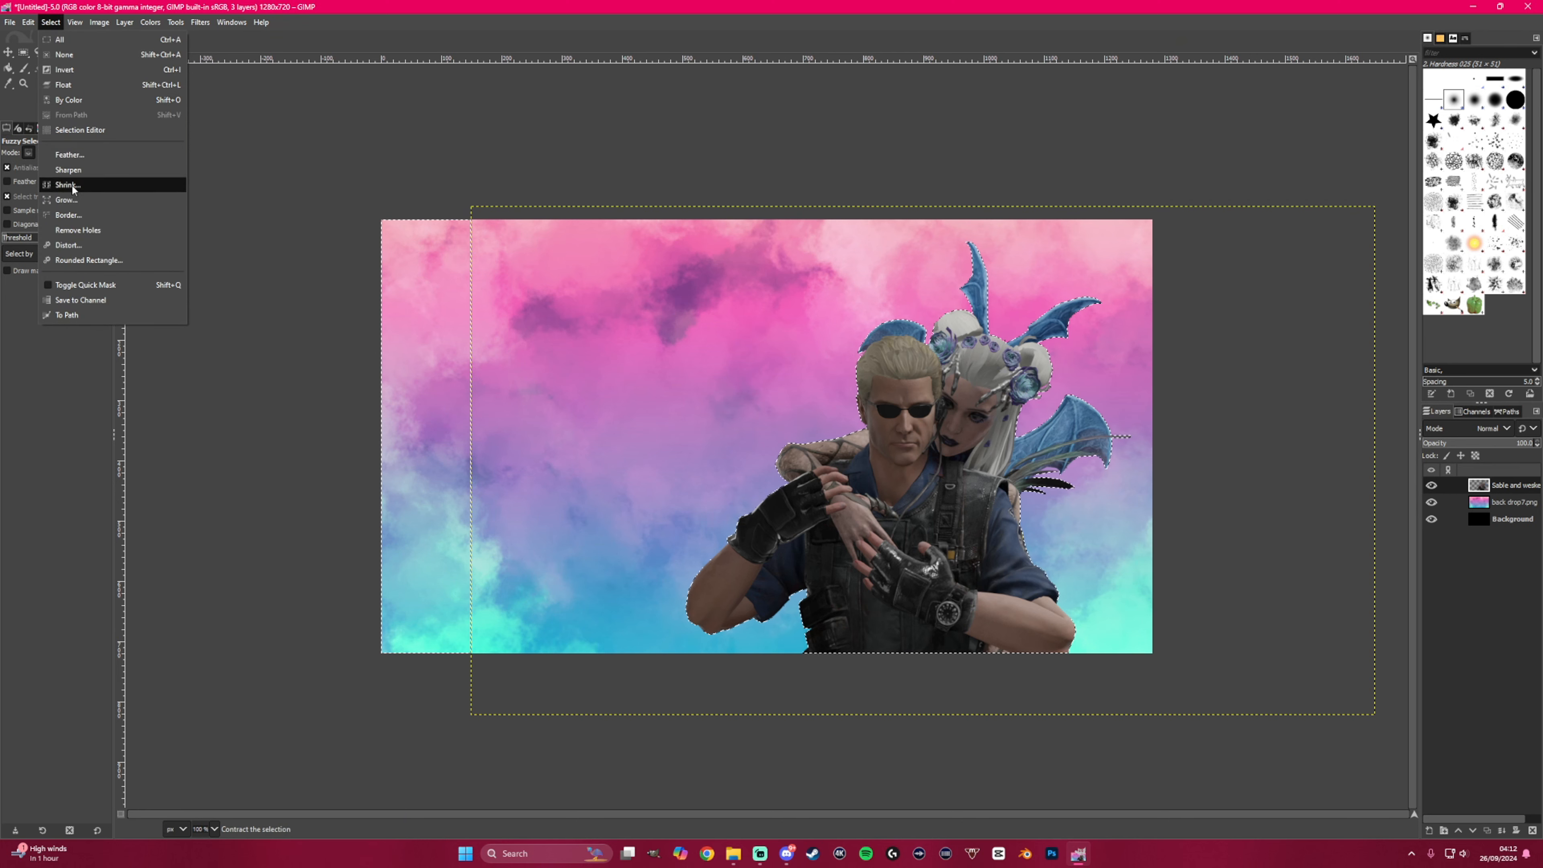
click(70, 207)
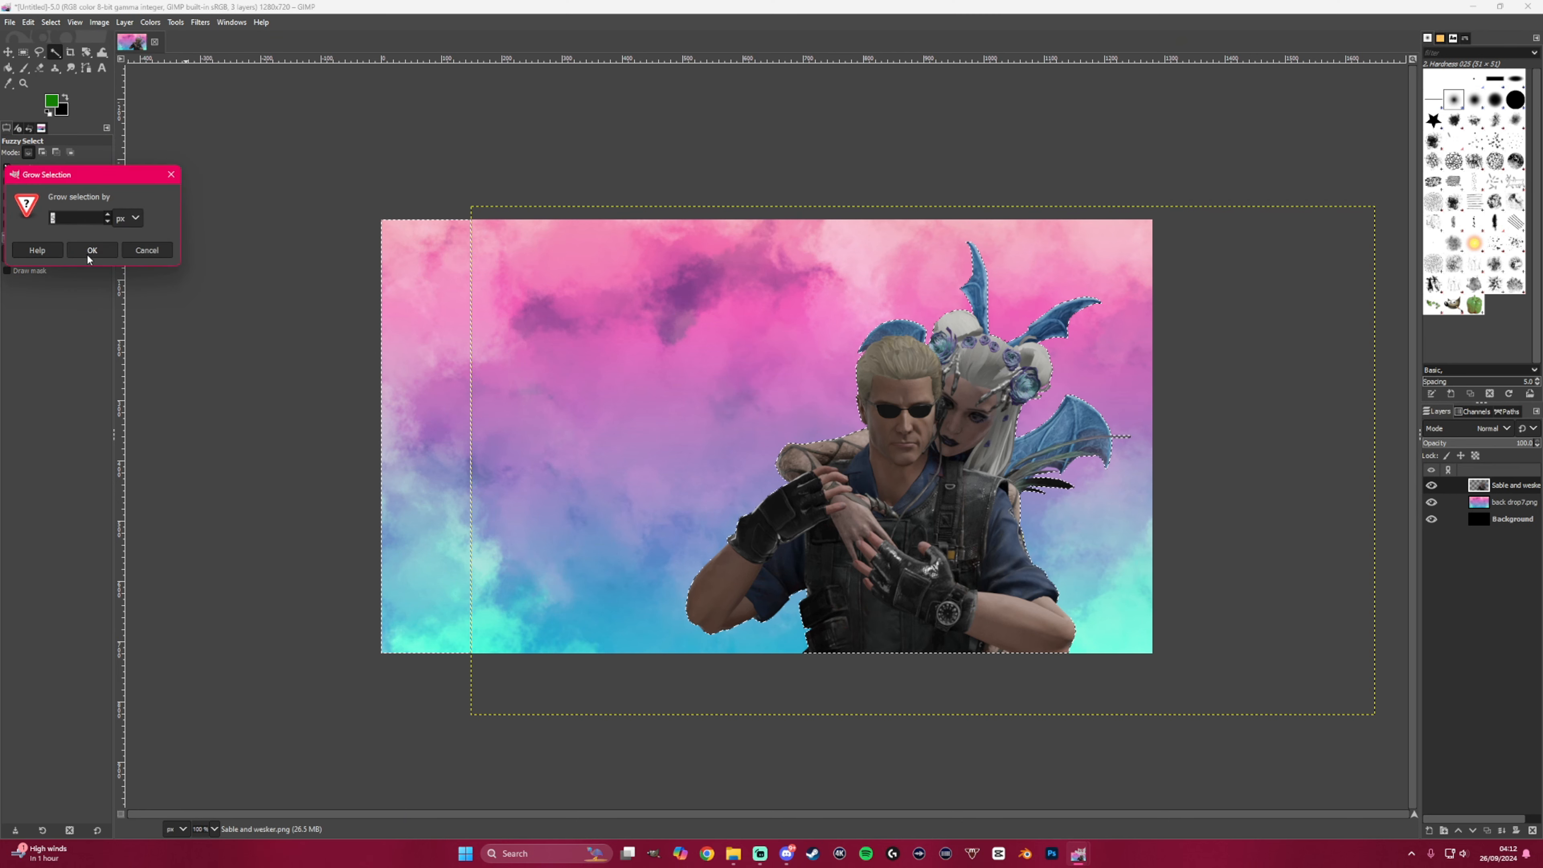
drag(98, 183, 313, 175)
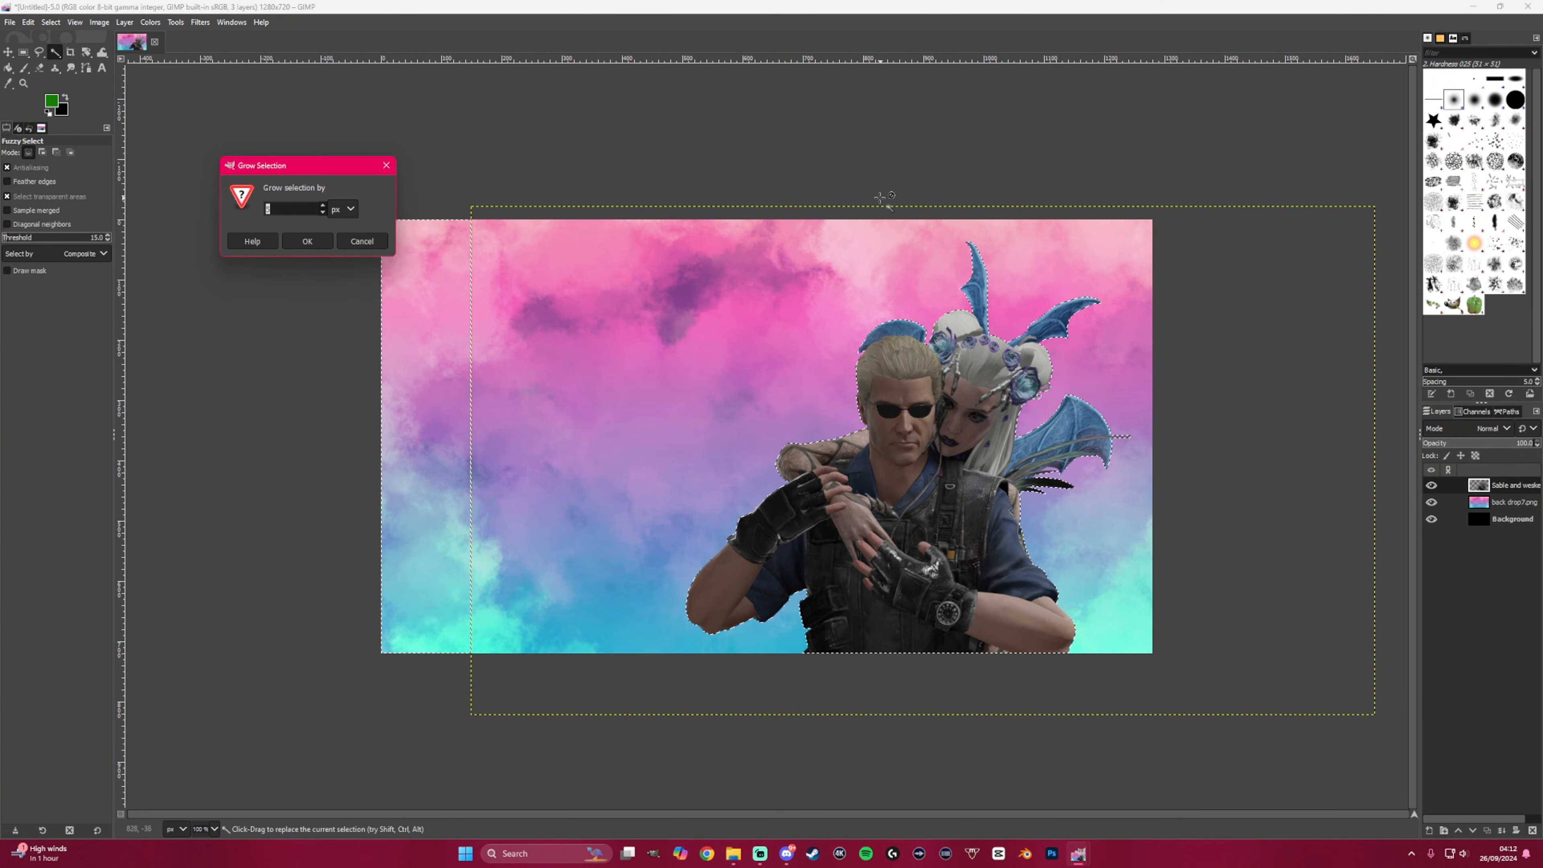
click(307, 241)
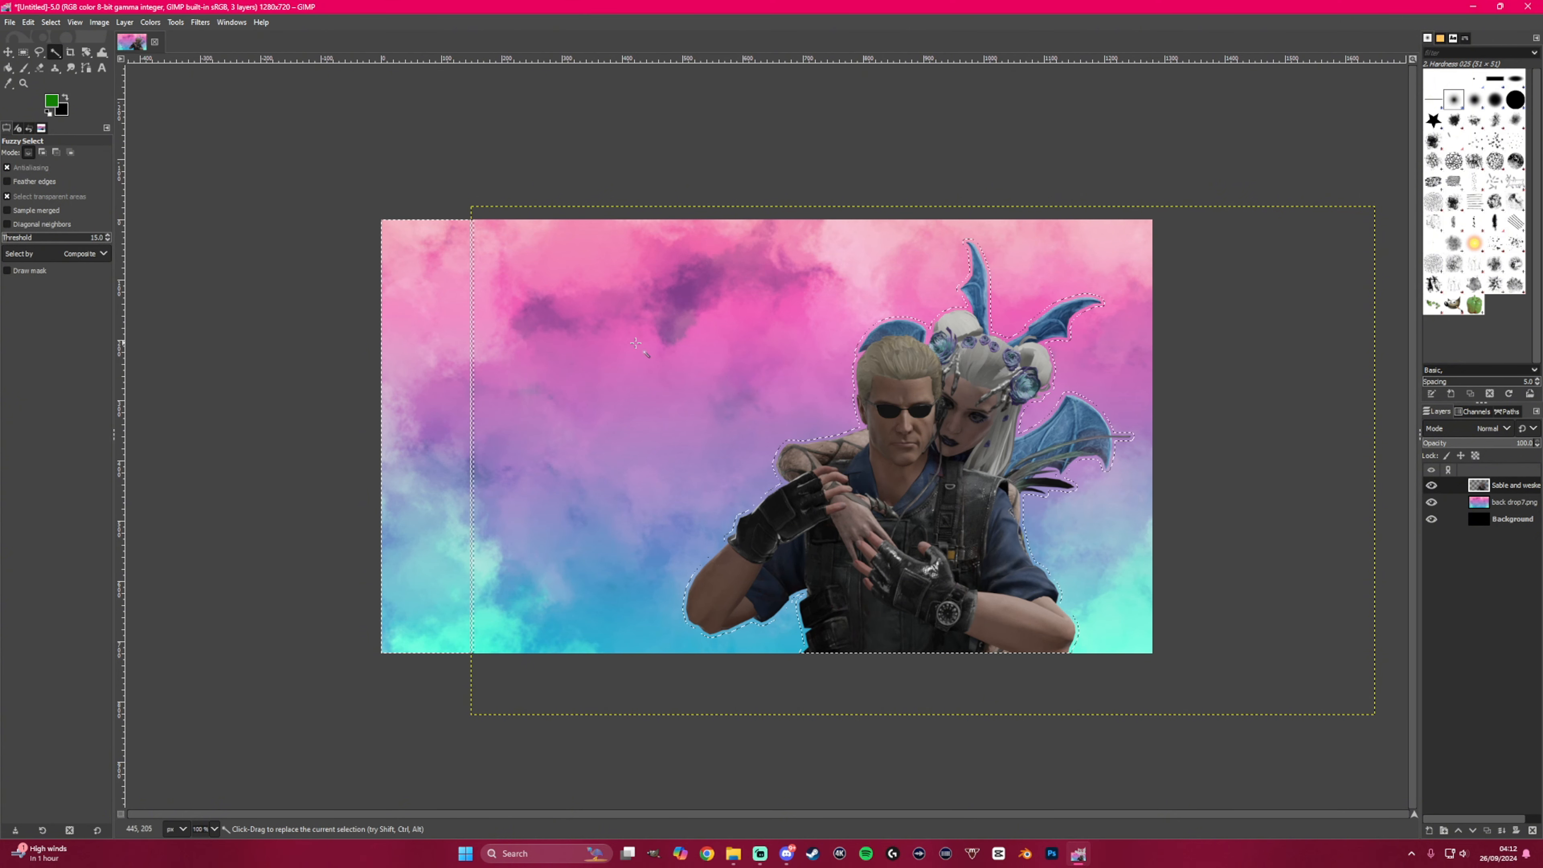
- Set the foreground colour to pure white
click(51, 102)
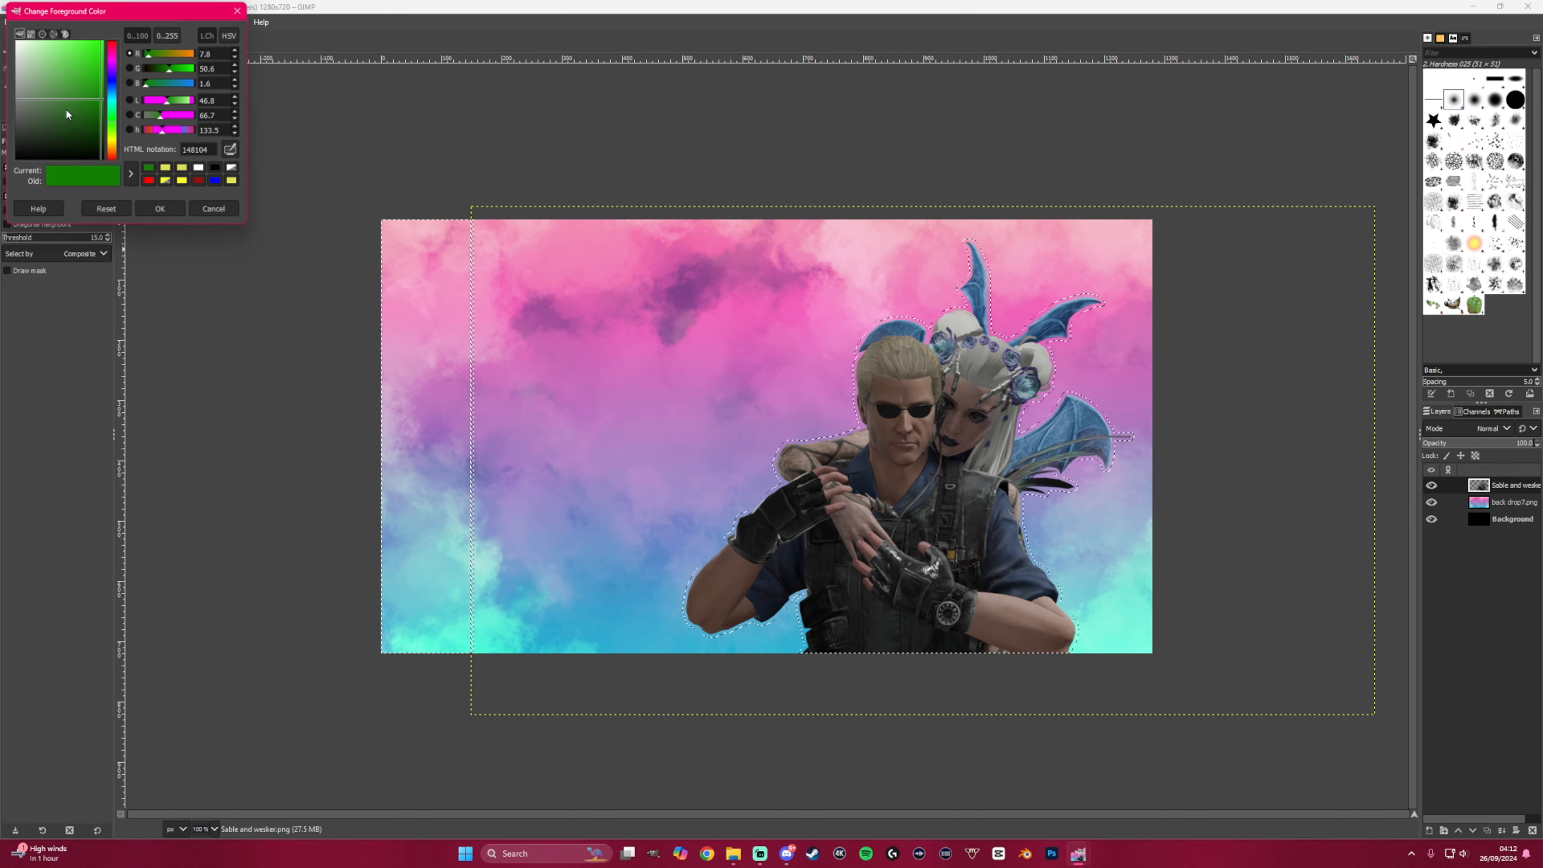
drag(81, 135, 2, 26)
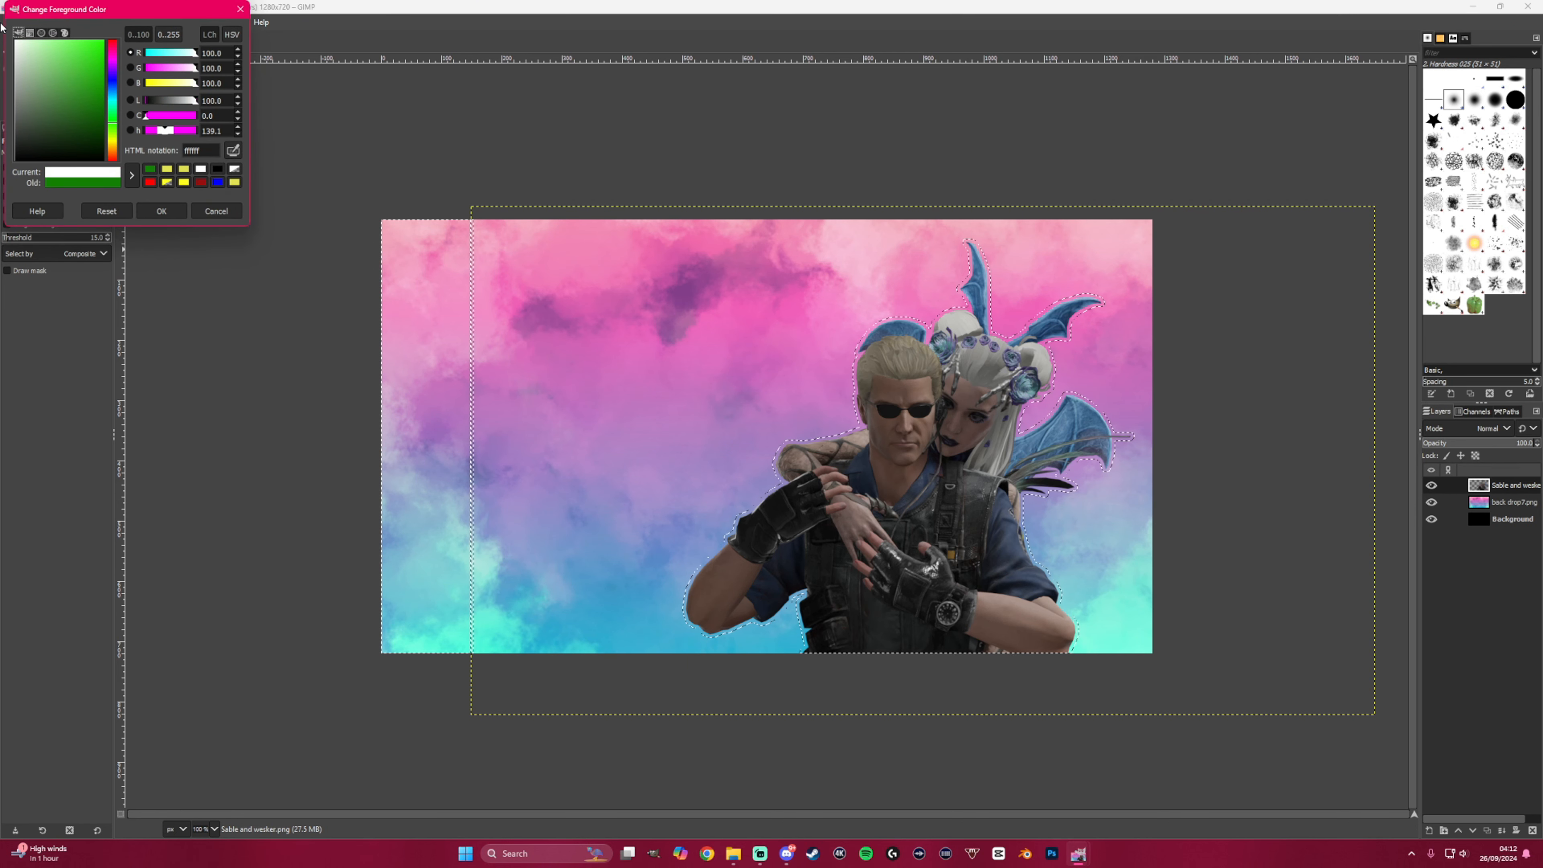
click(159, 211)
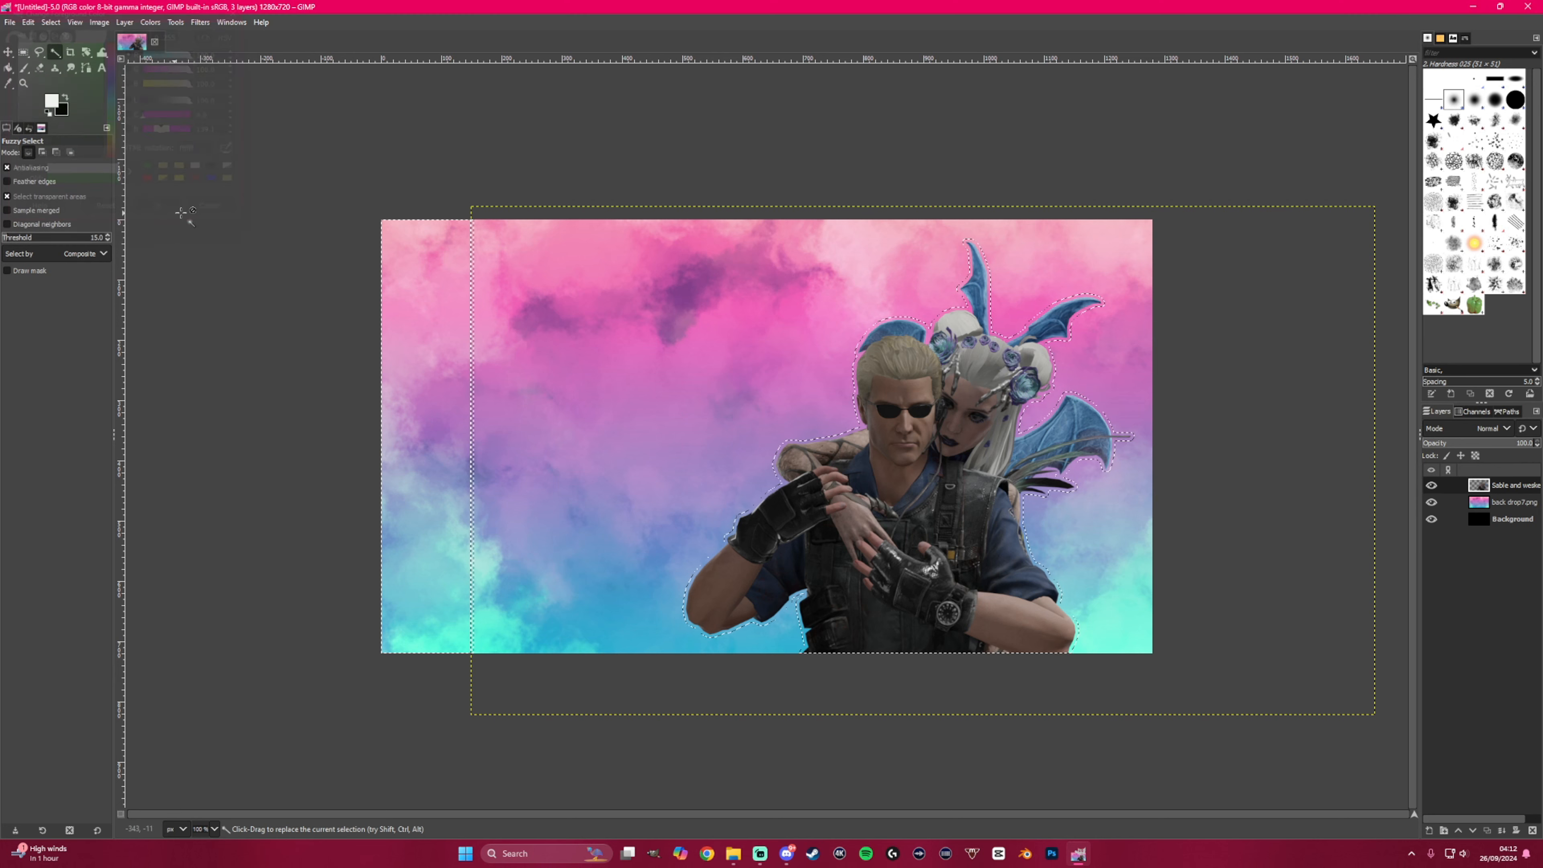
- Ready Bucket Fill and add a new transparent 1280 x 720 px layer above the character cutout, discarding any accidental layer group
click(9, 70)
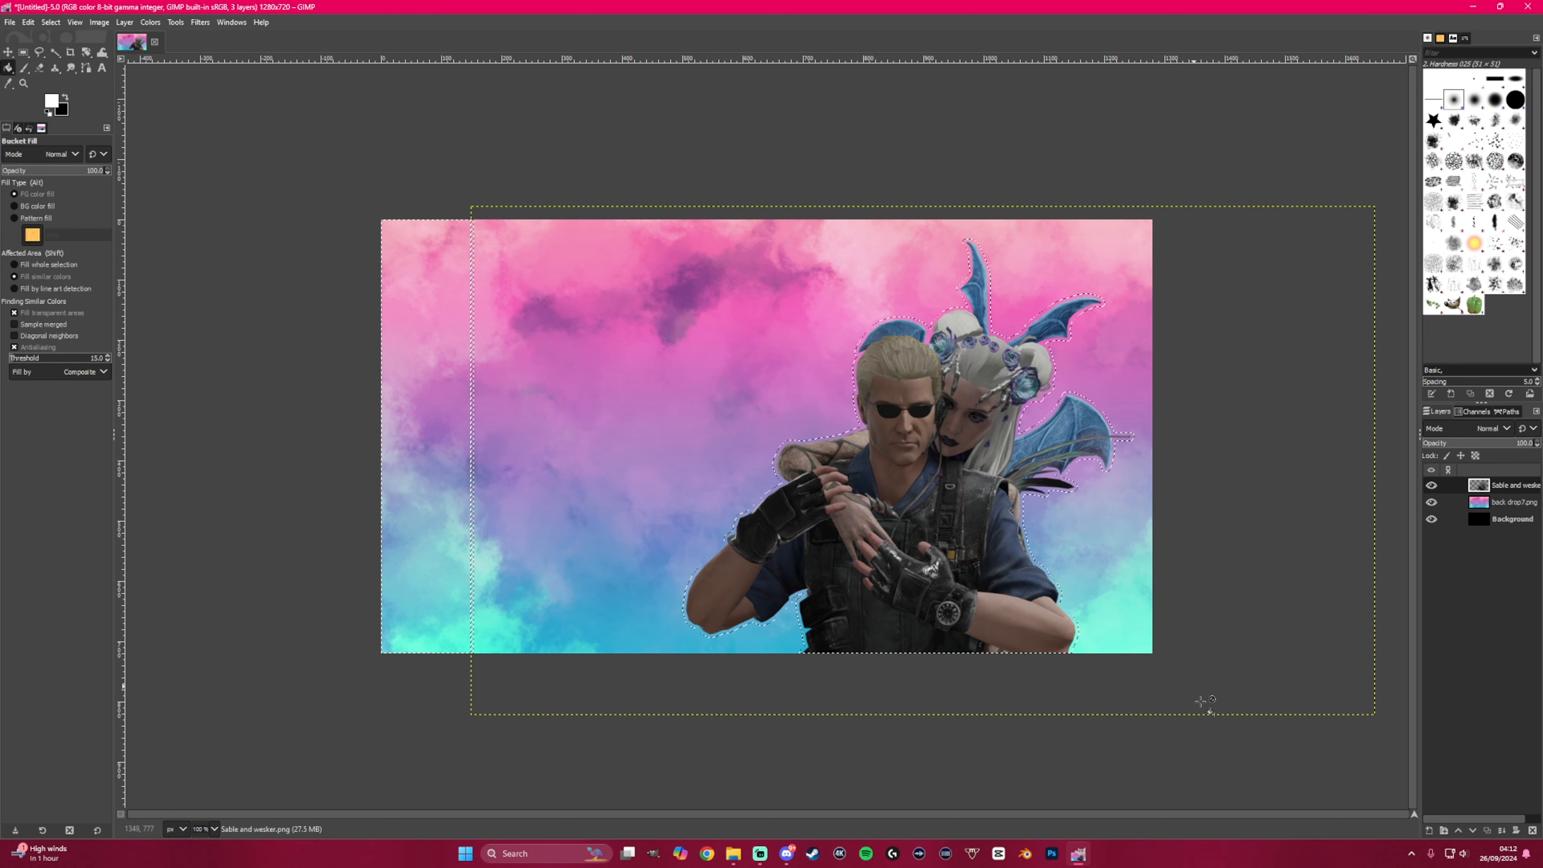
click(1444, 831)
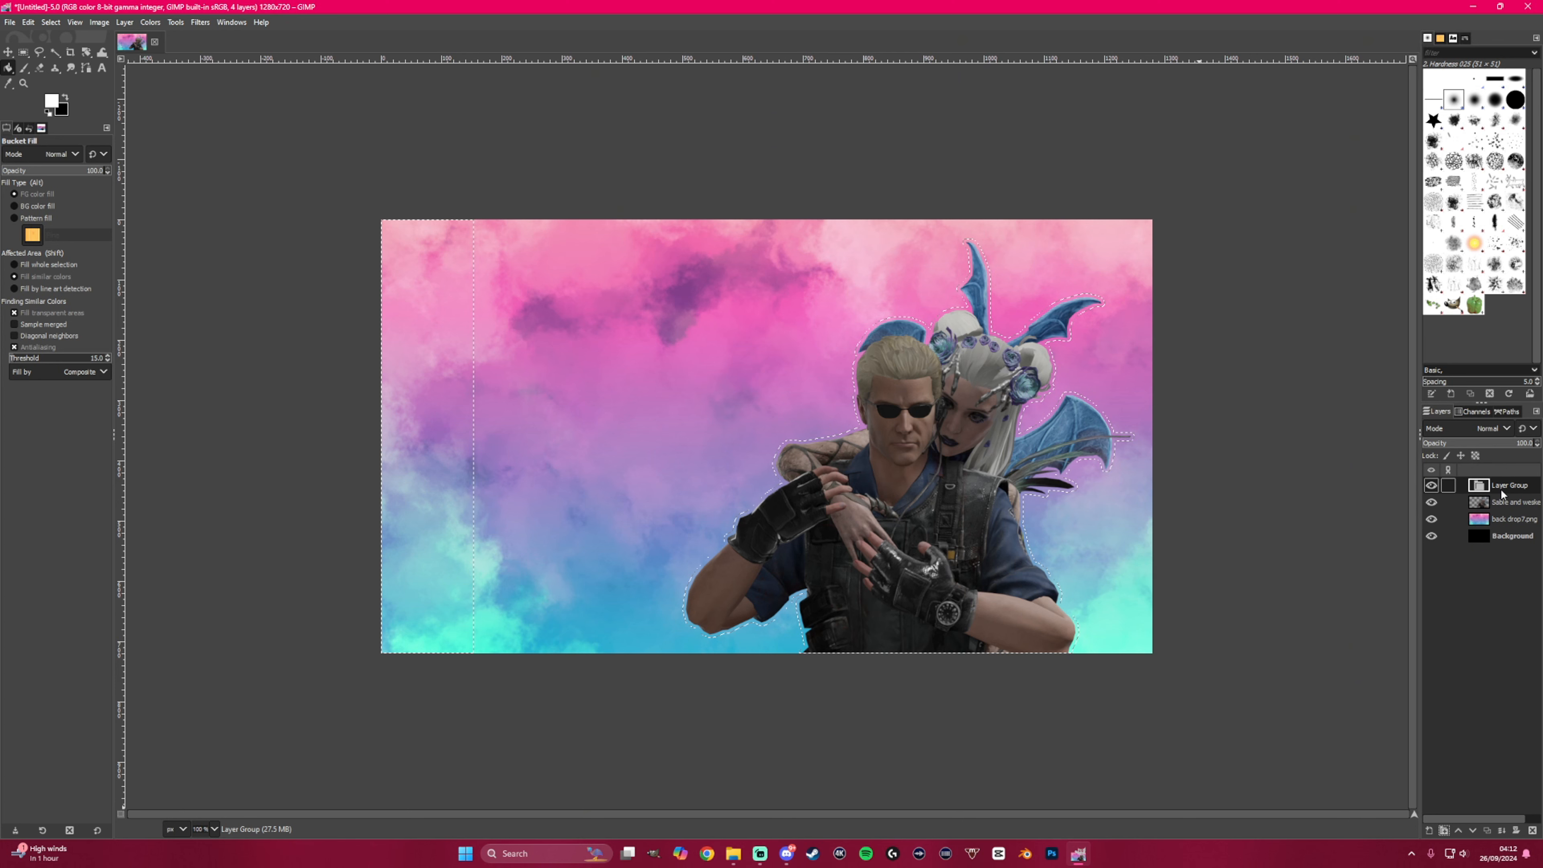
click(1531, 832)
click(1429, 830)
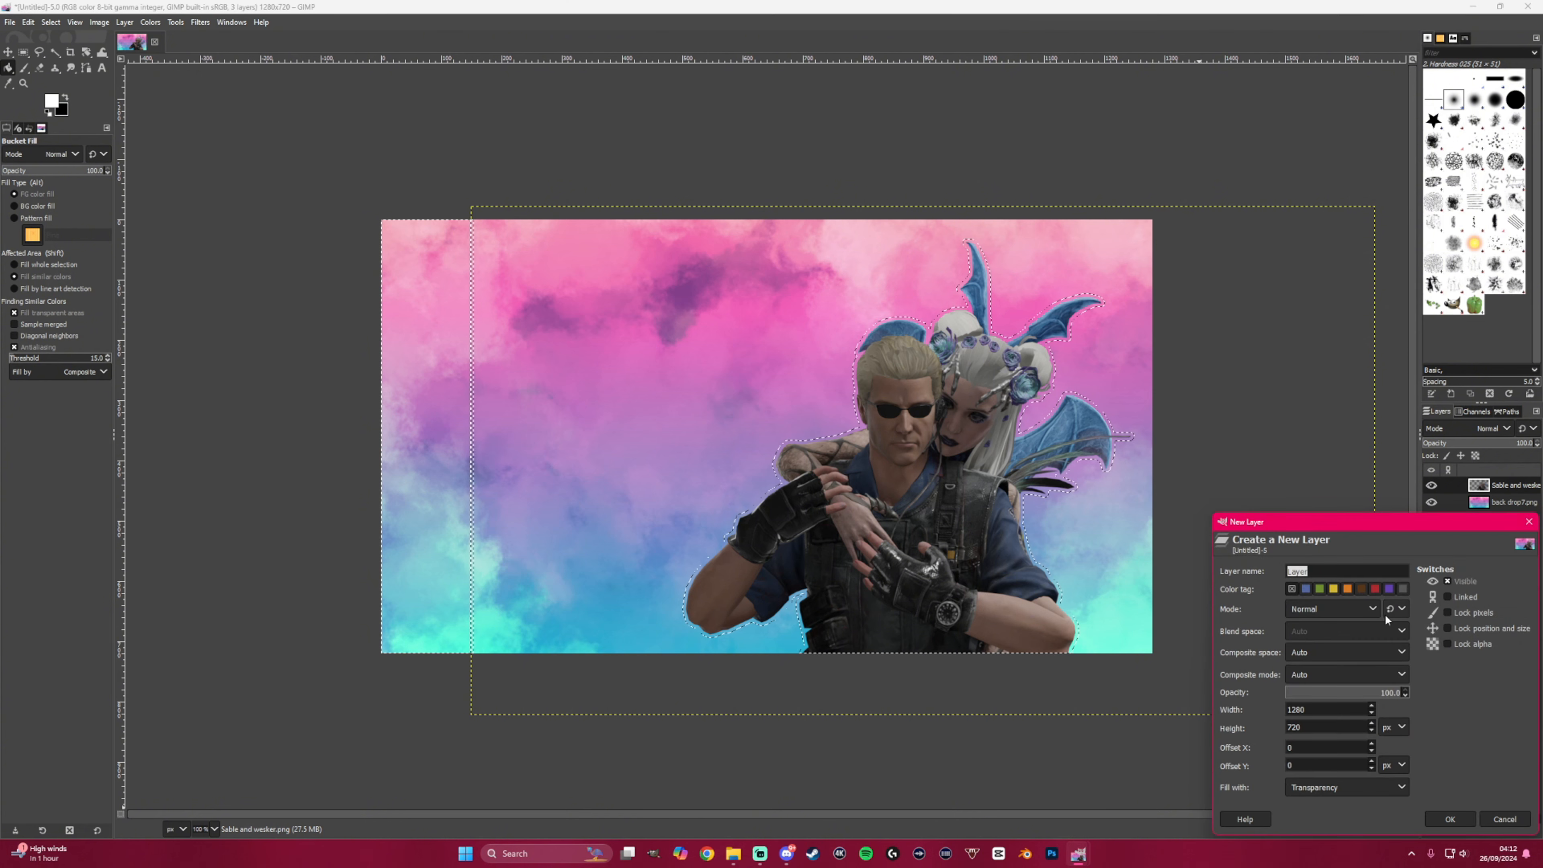
click(1446, 820)
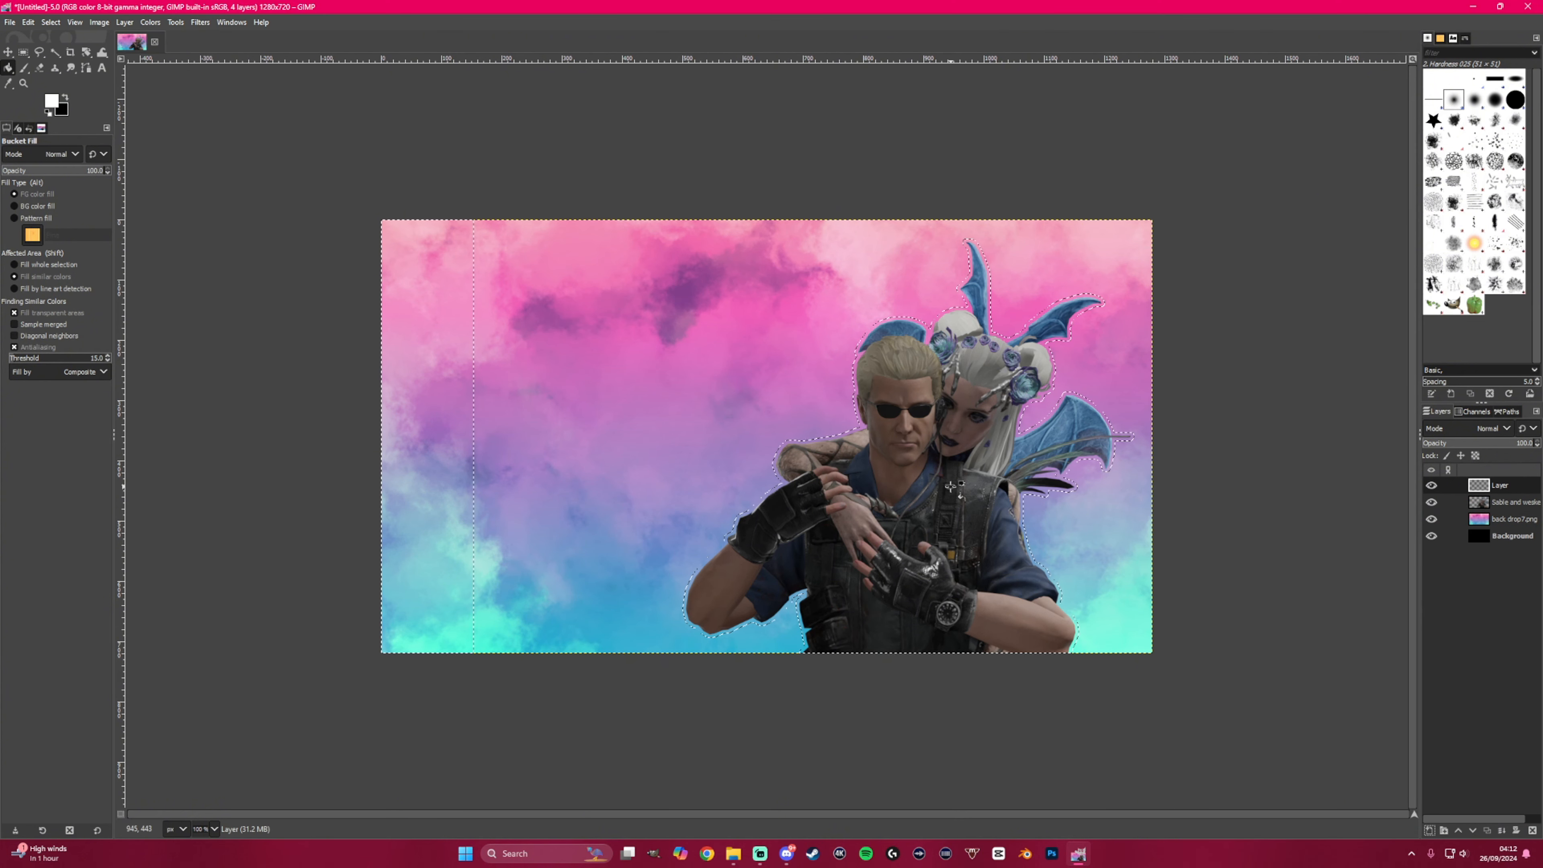
- Fill the grown selection with white on the new layer and move that layer beneath the character cutout
click(951, 486)
drag(1513, 489, 1513, 515)
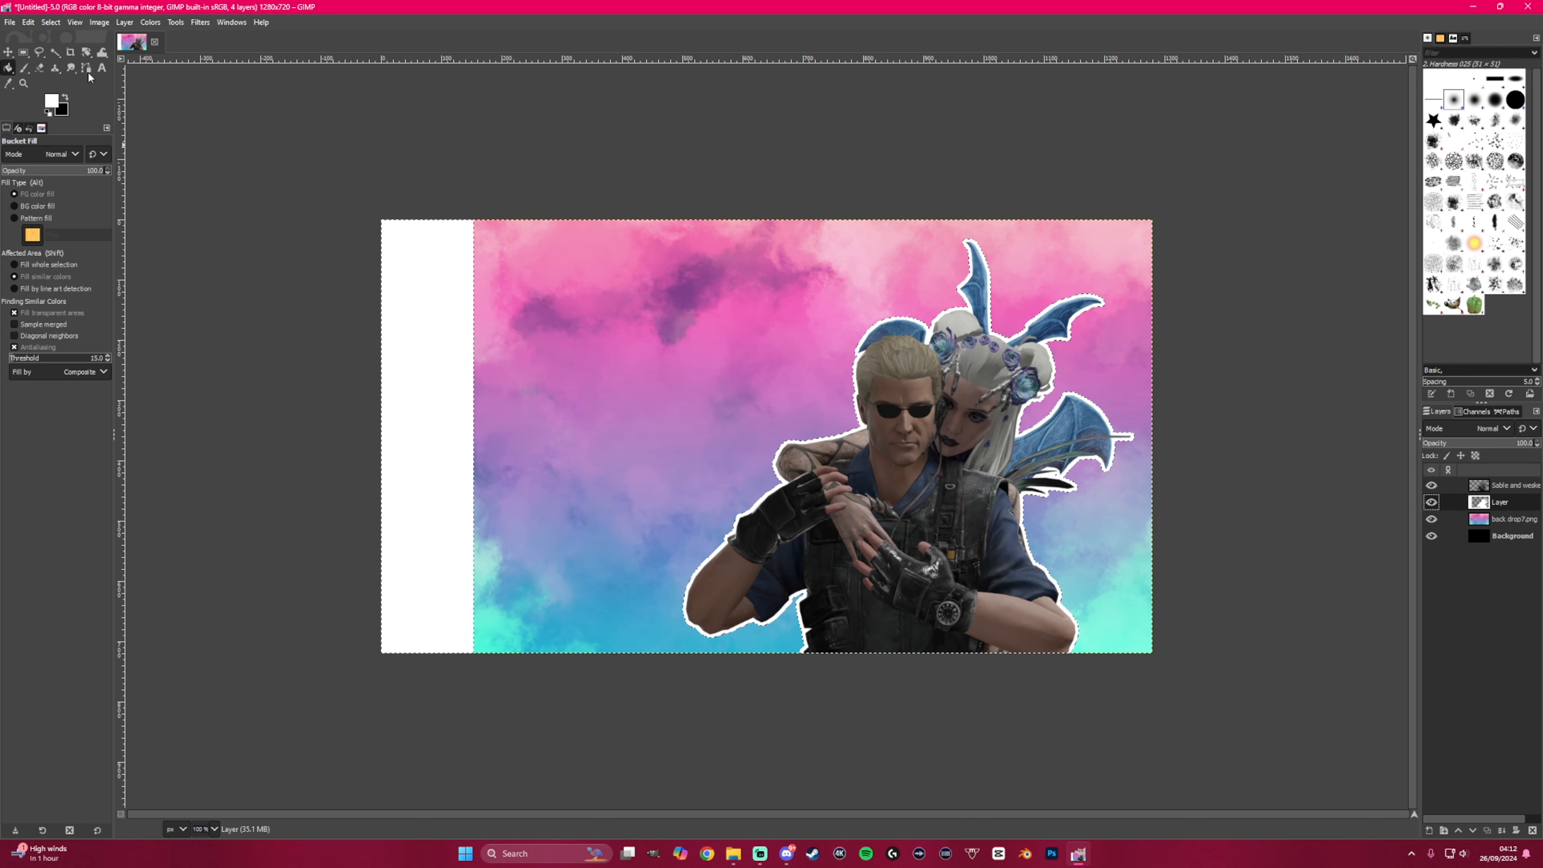
- Lasso the leftover white area at the left of the canvas, delete it from the outline layer and clear the selection
key(f)
mouse_move(308, 126)
mouse_down()
mouse_move(556, 267)
mouse_move(601, 461)
mouse_move(564, 674)
mouse_move(475, 752)
mouse_move(252, 662)
mouse_move(192, 342)
mouse_move(246, 171)
mouse_move(351, 115)
mouse_up()
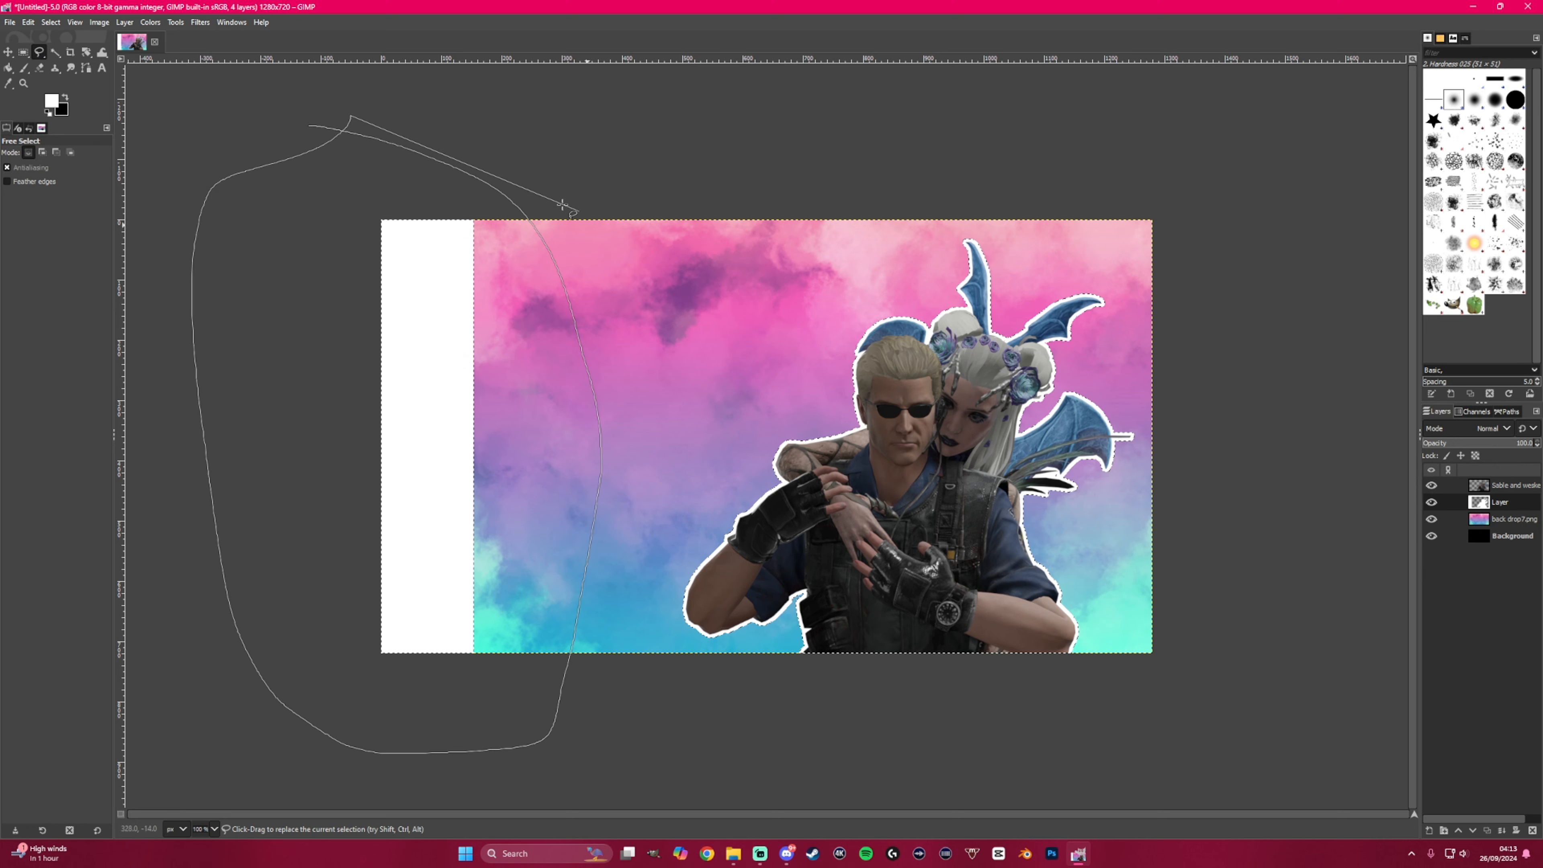
click(310, 126)
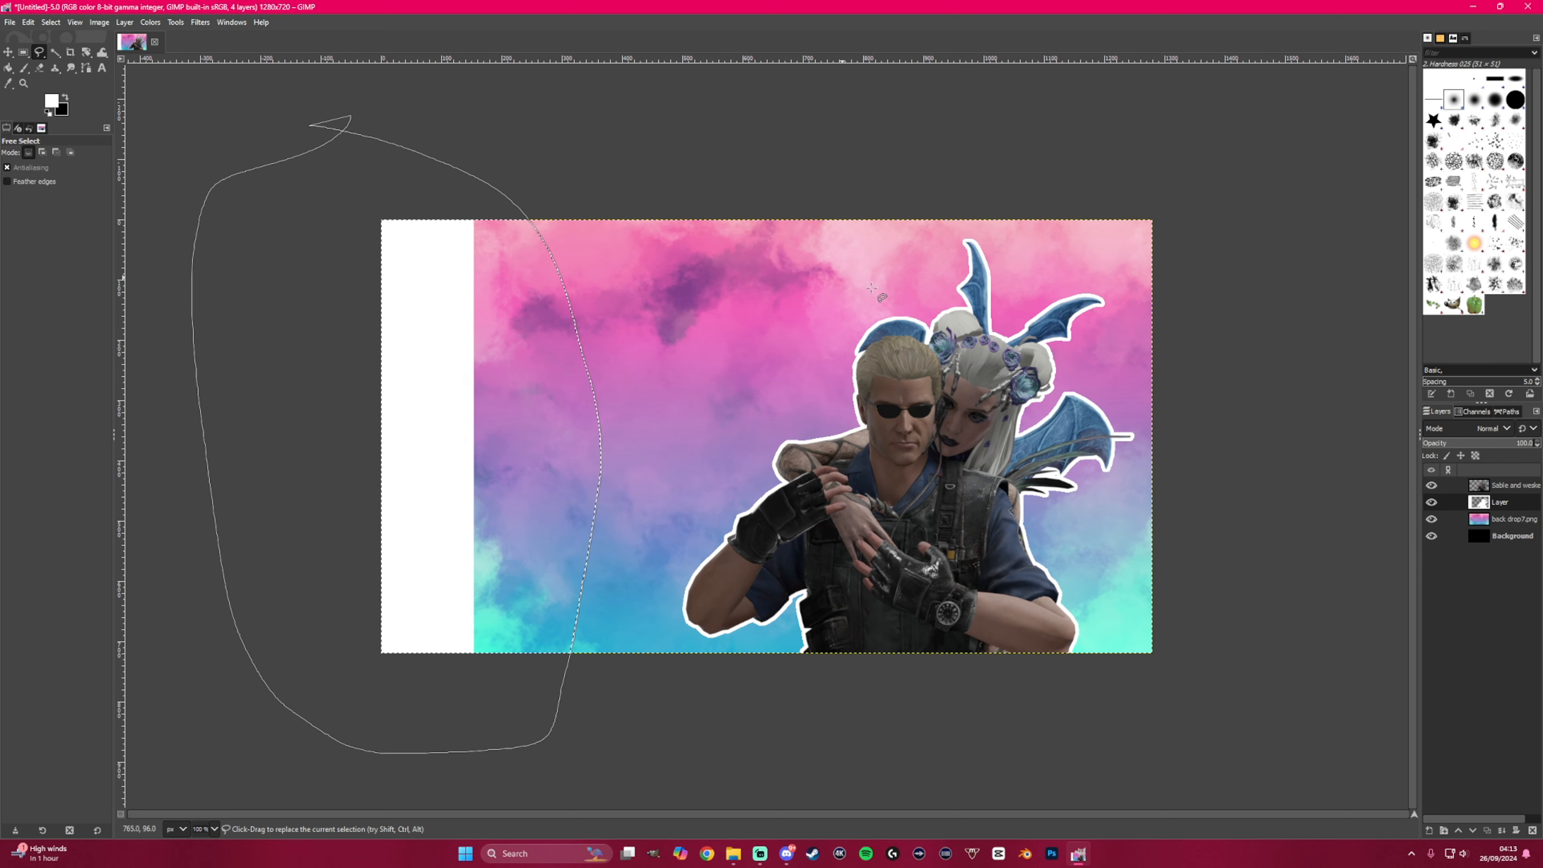
key(Return)
key(Delete)
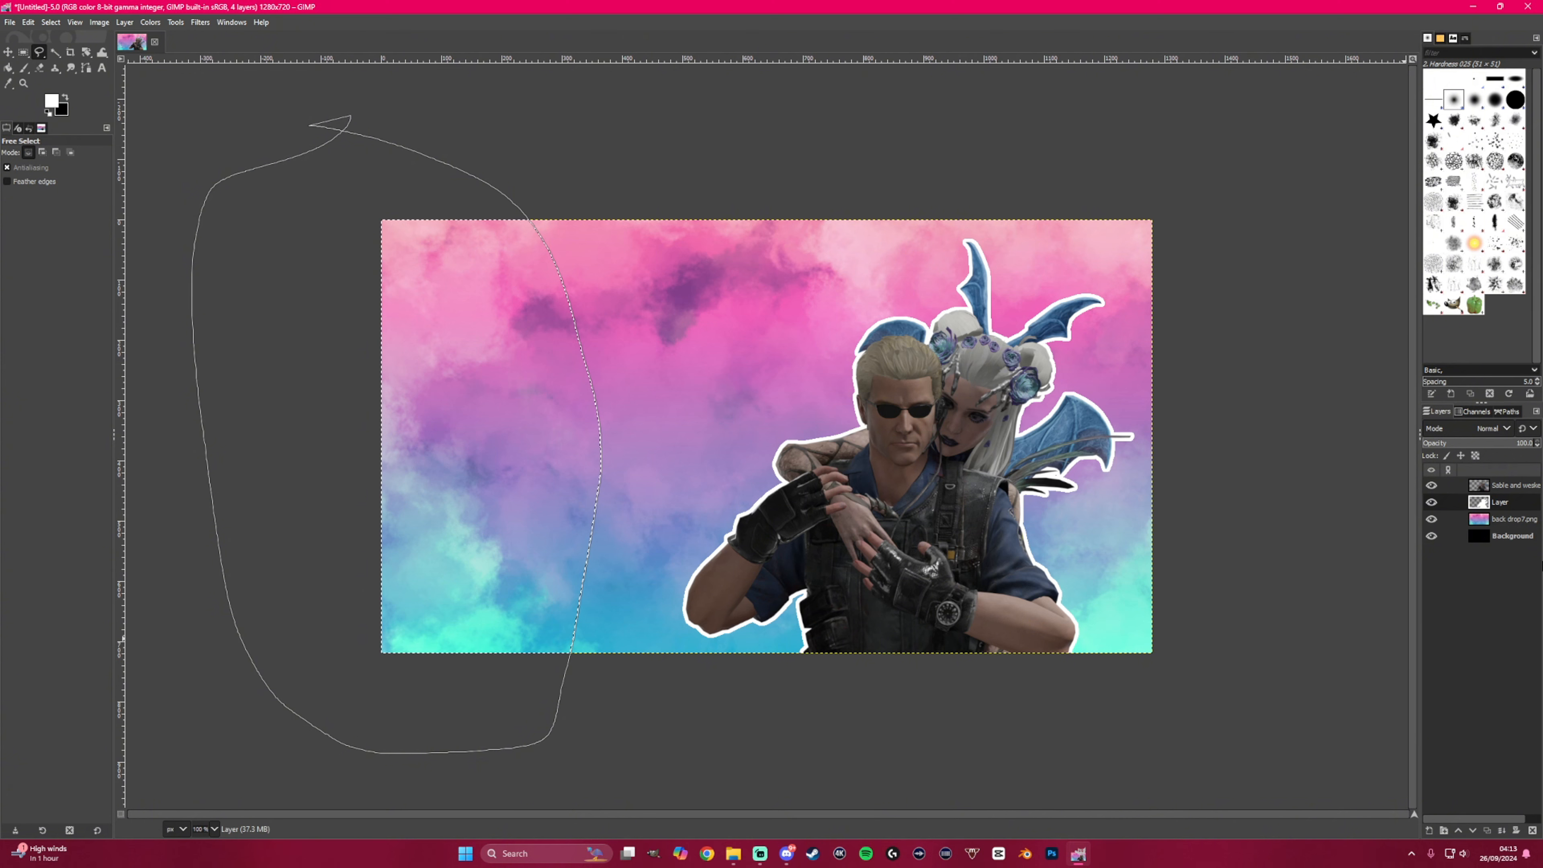
key(ctrl+shift+a)
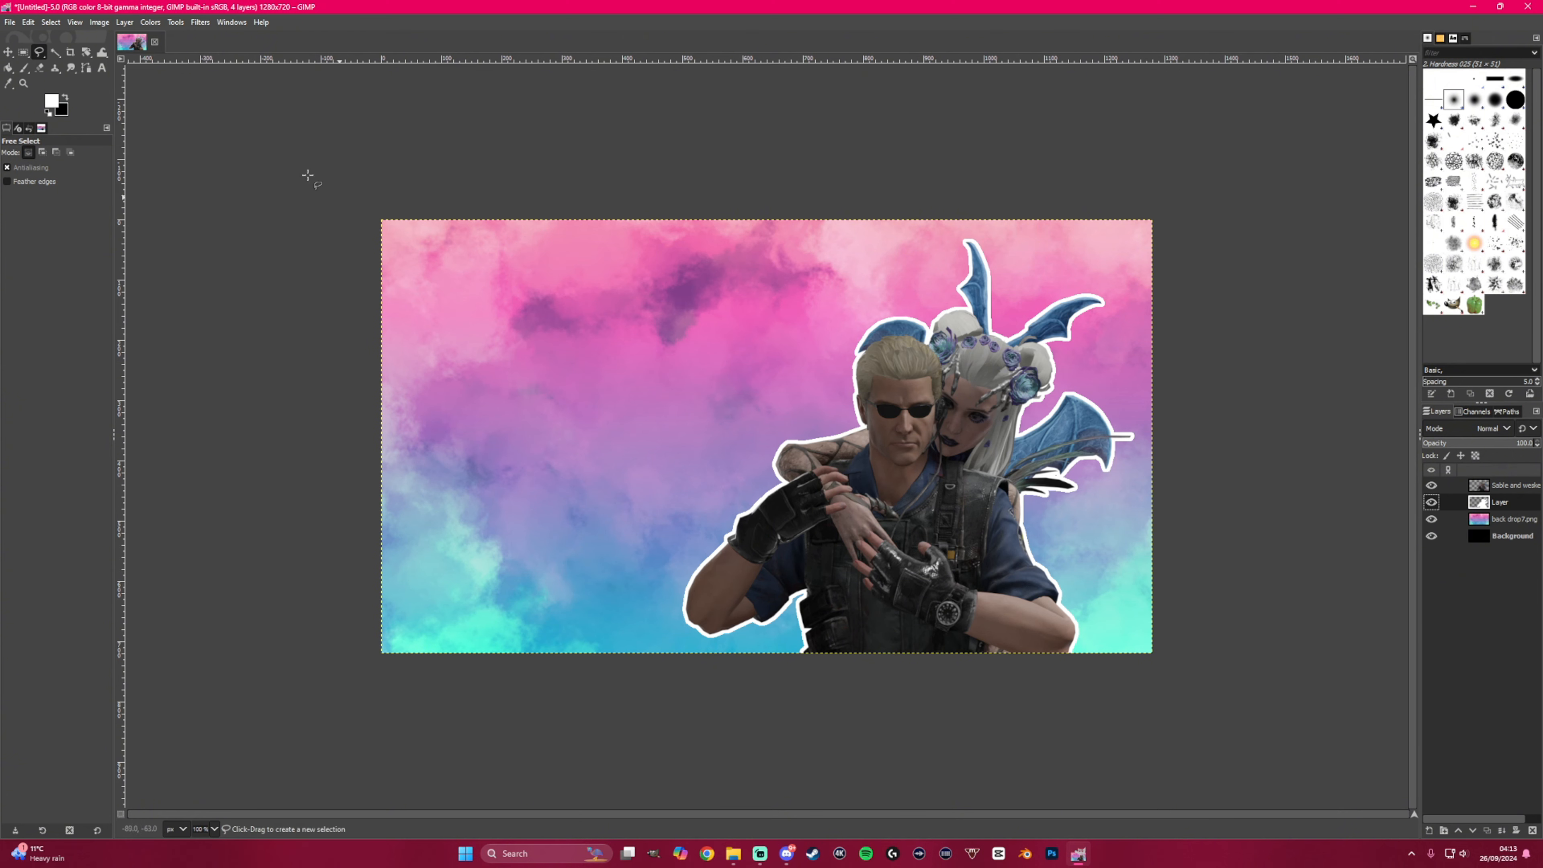
- Apply a black Drop Shadow to the white outline layer with X and Y offsets of 20, blur radius 10 and opacity 0.970
click(200, 27)
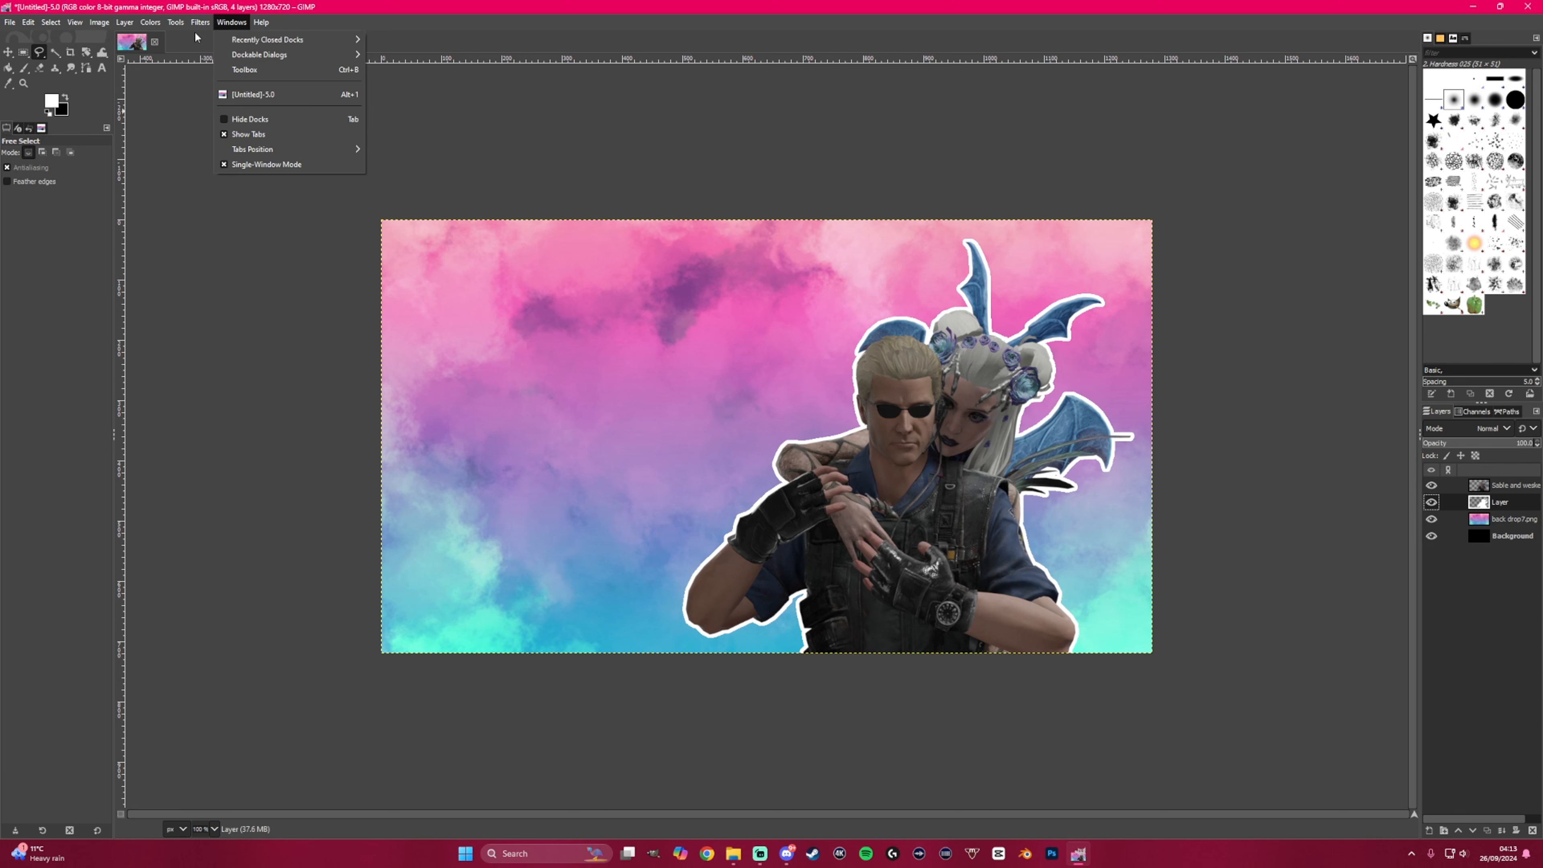
mouse_move(256, 139)
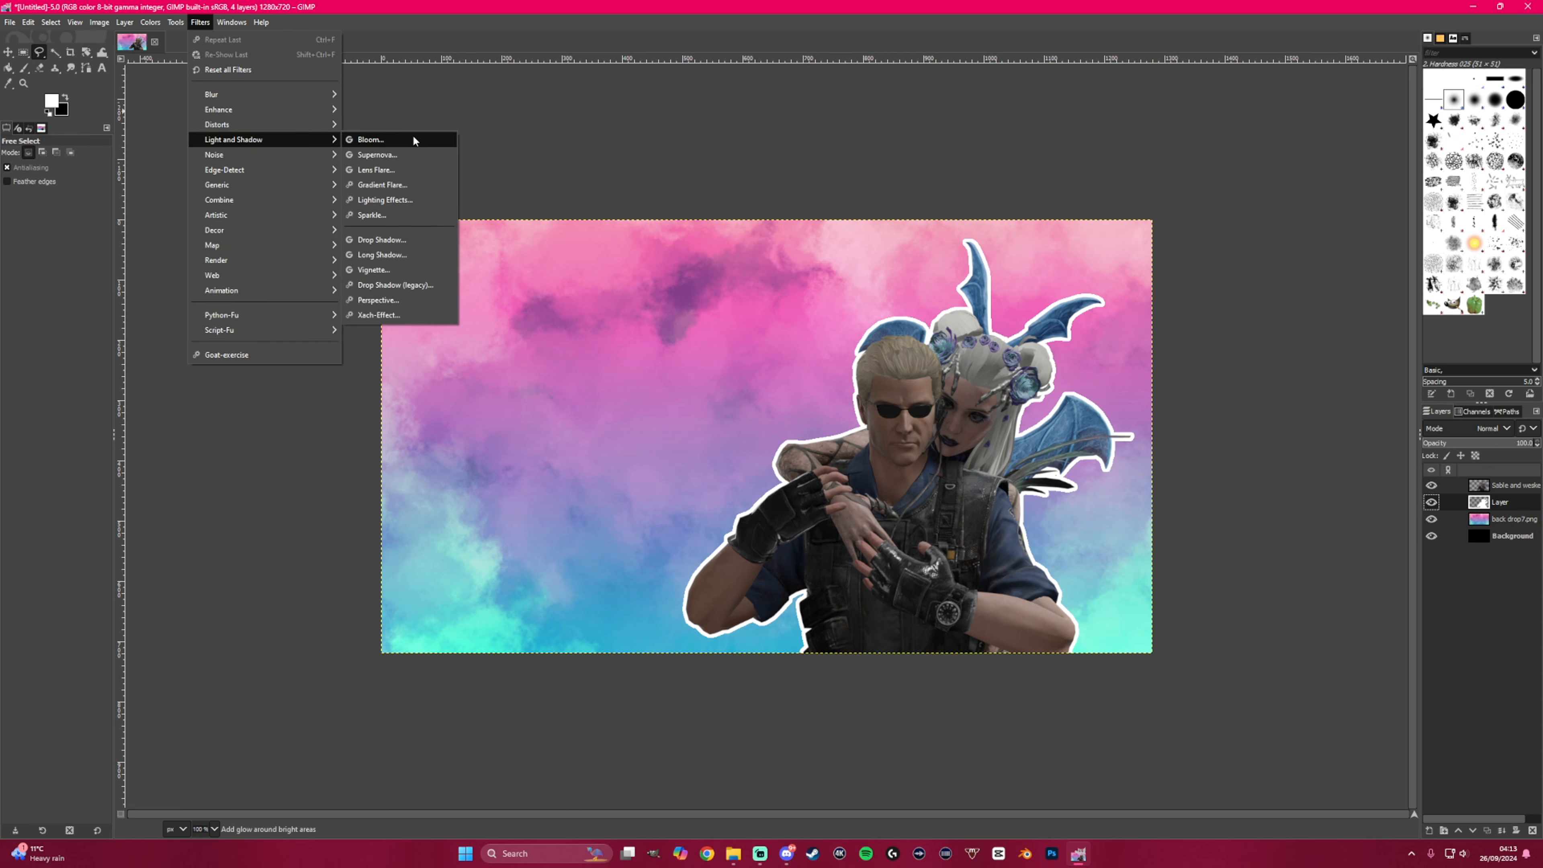
click(380, 240)
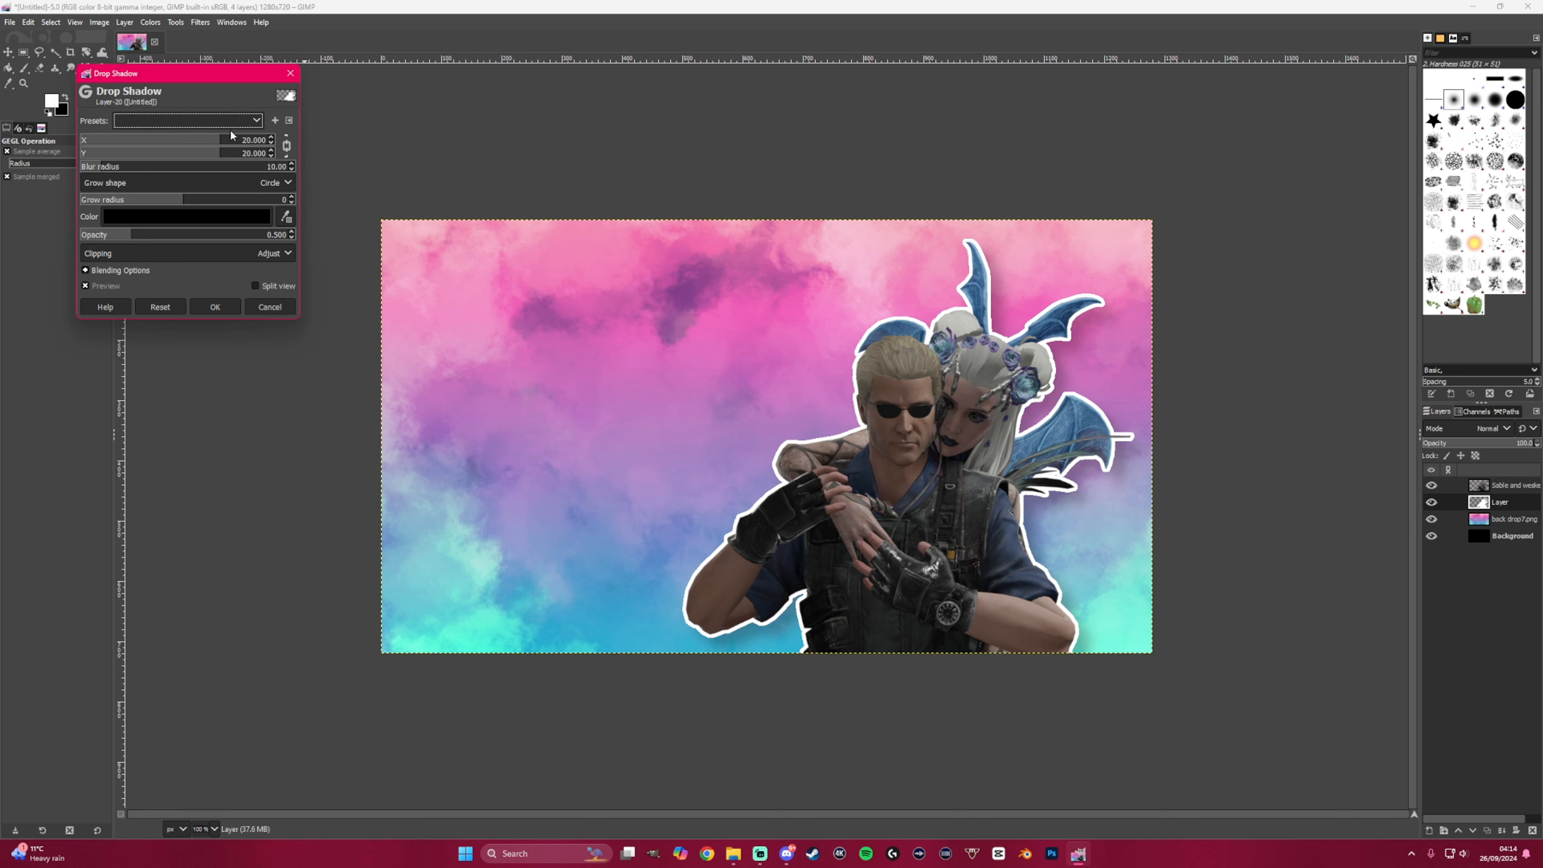
click(293, 231)
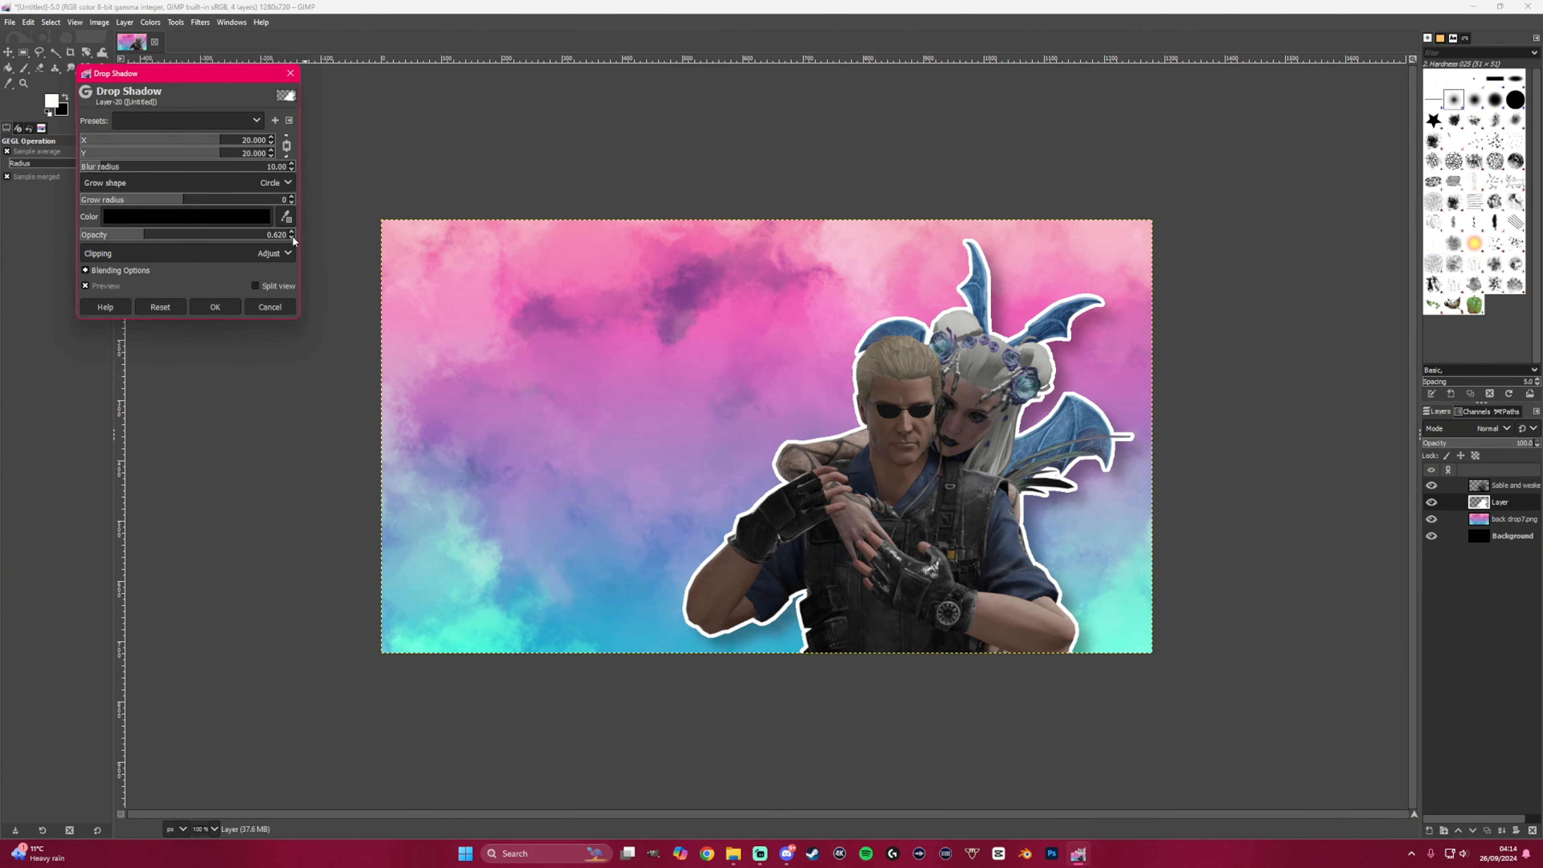
click(293, 237)
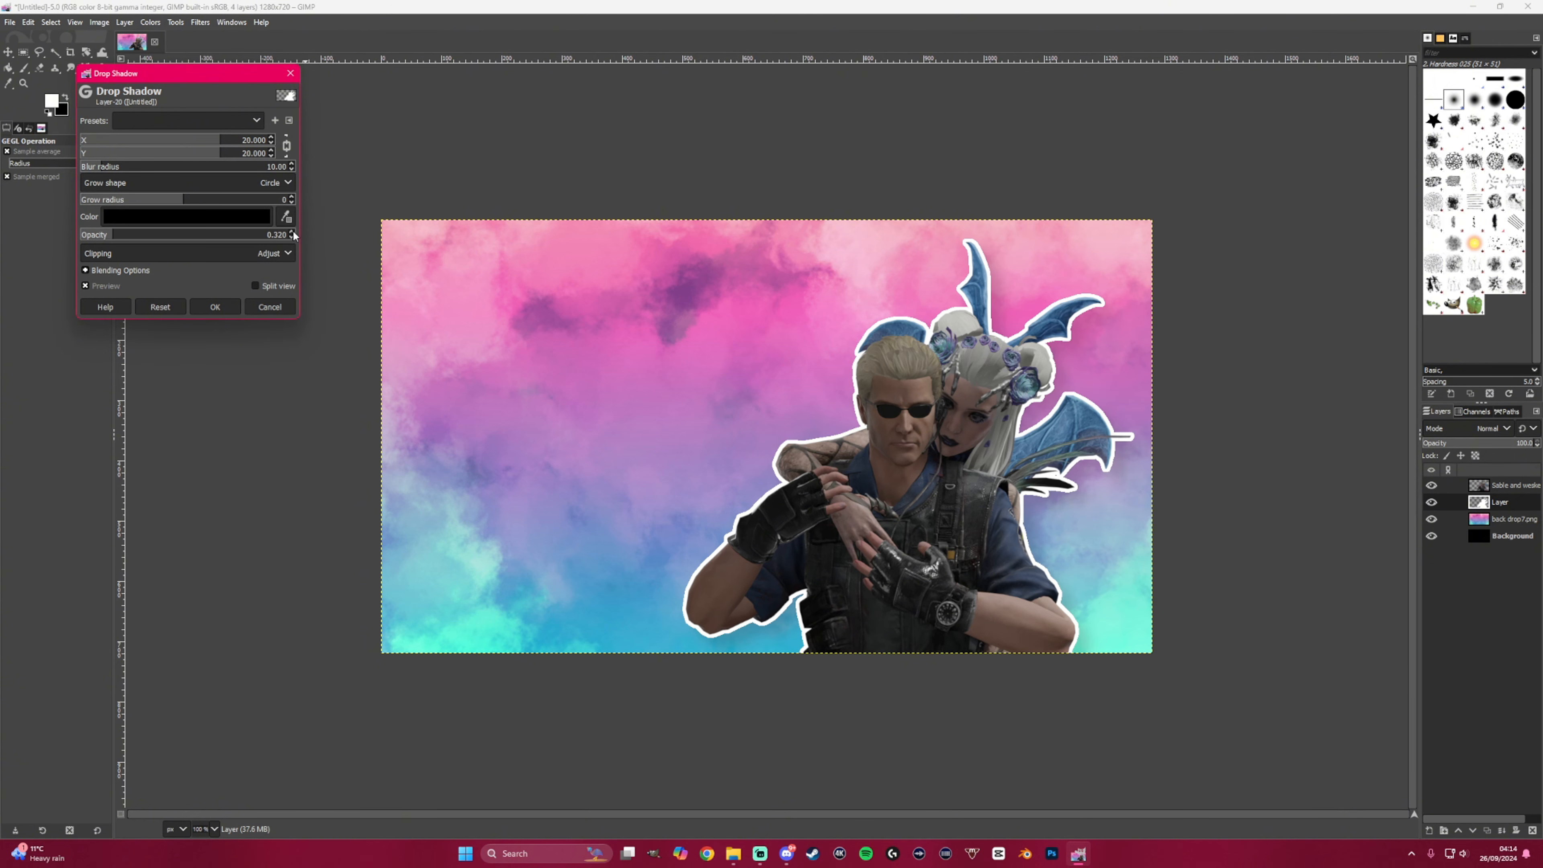
click(293, 231)
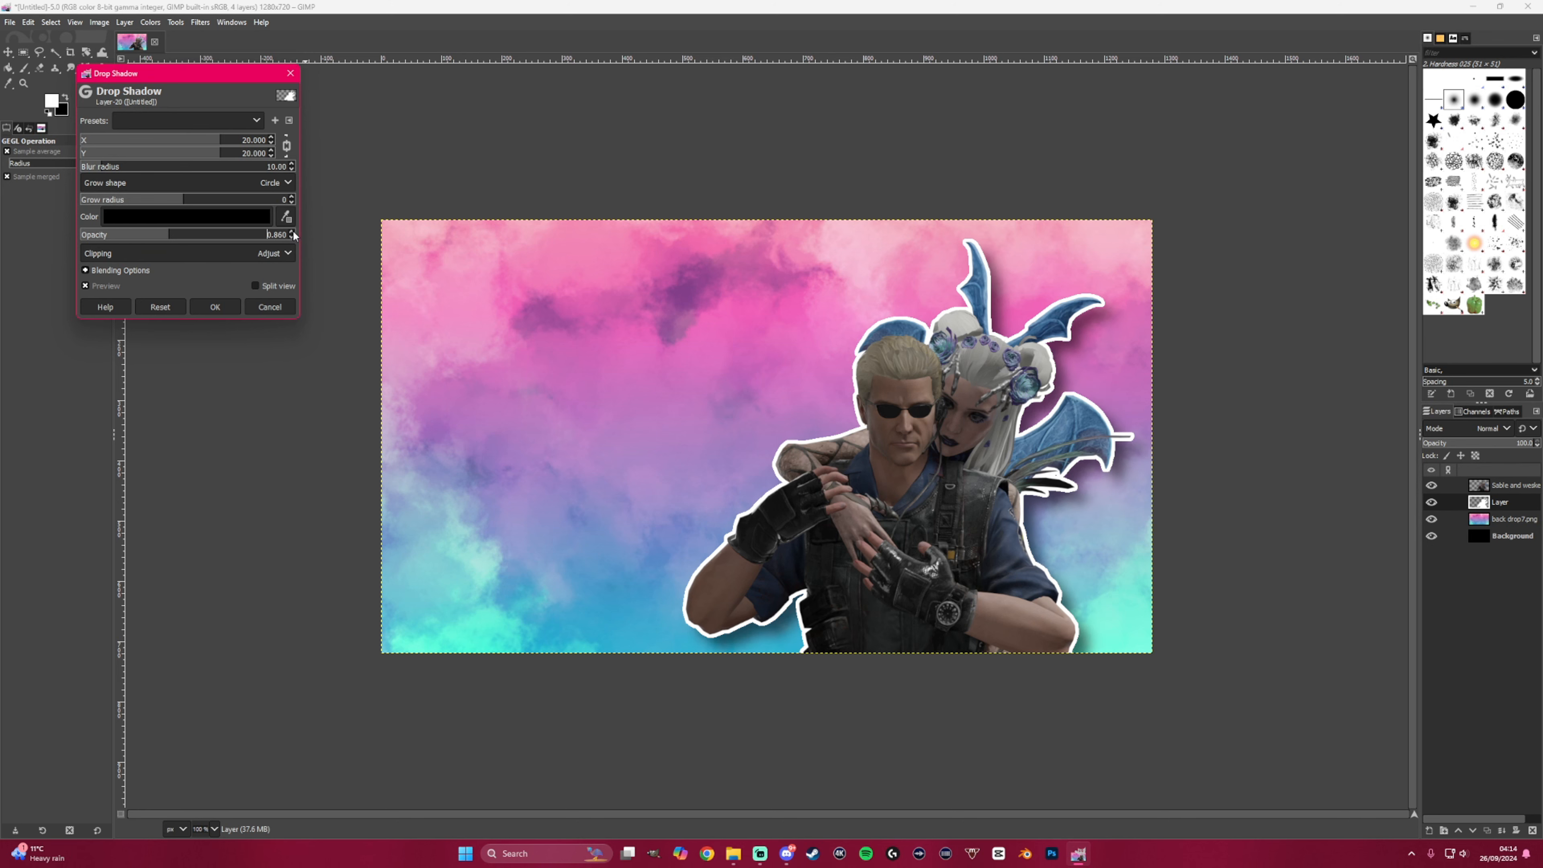
click(293, 231)
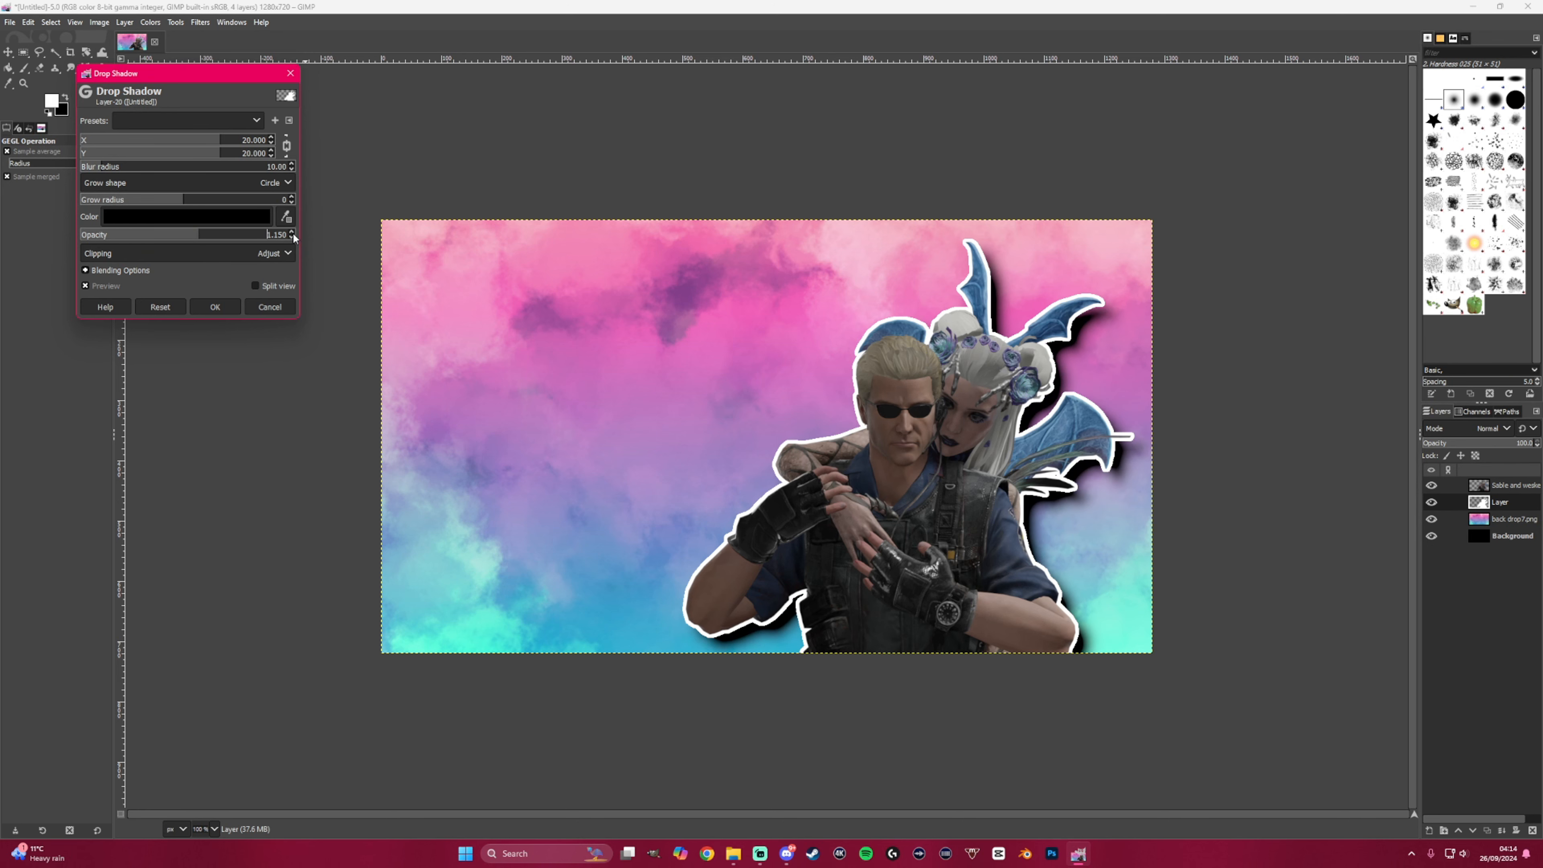
click(292, 239)
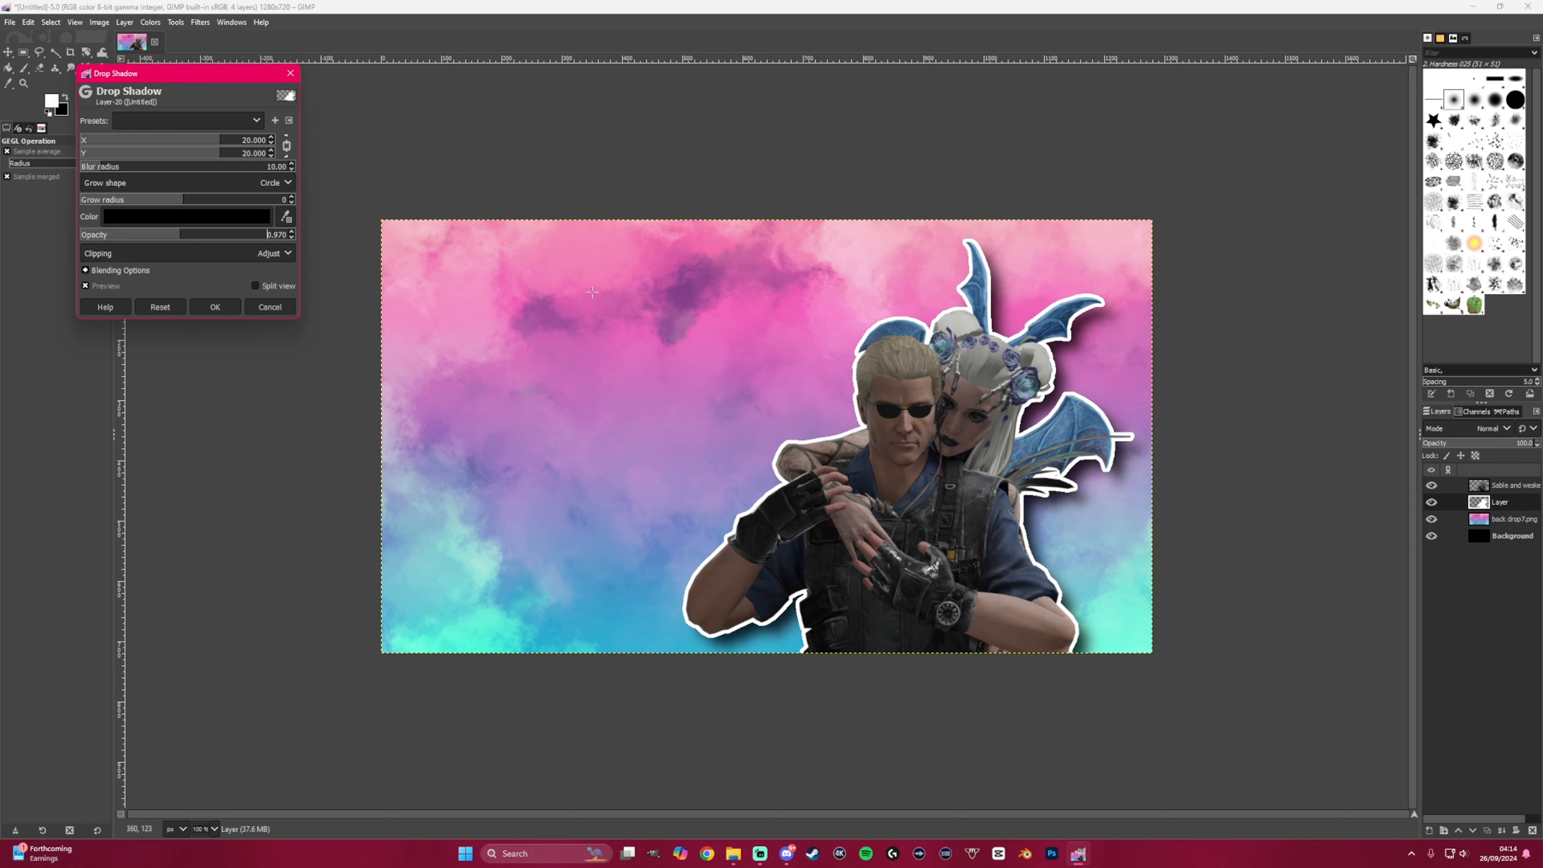
click(215, 307)
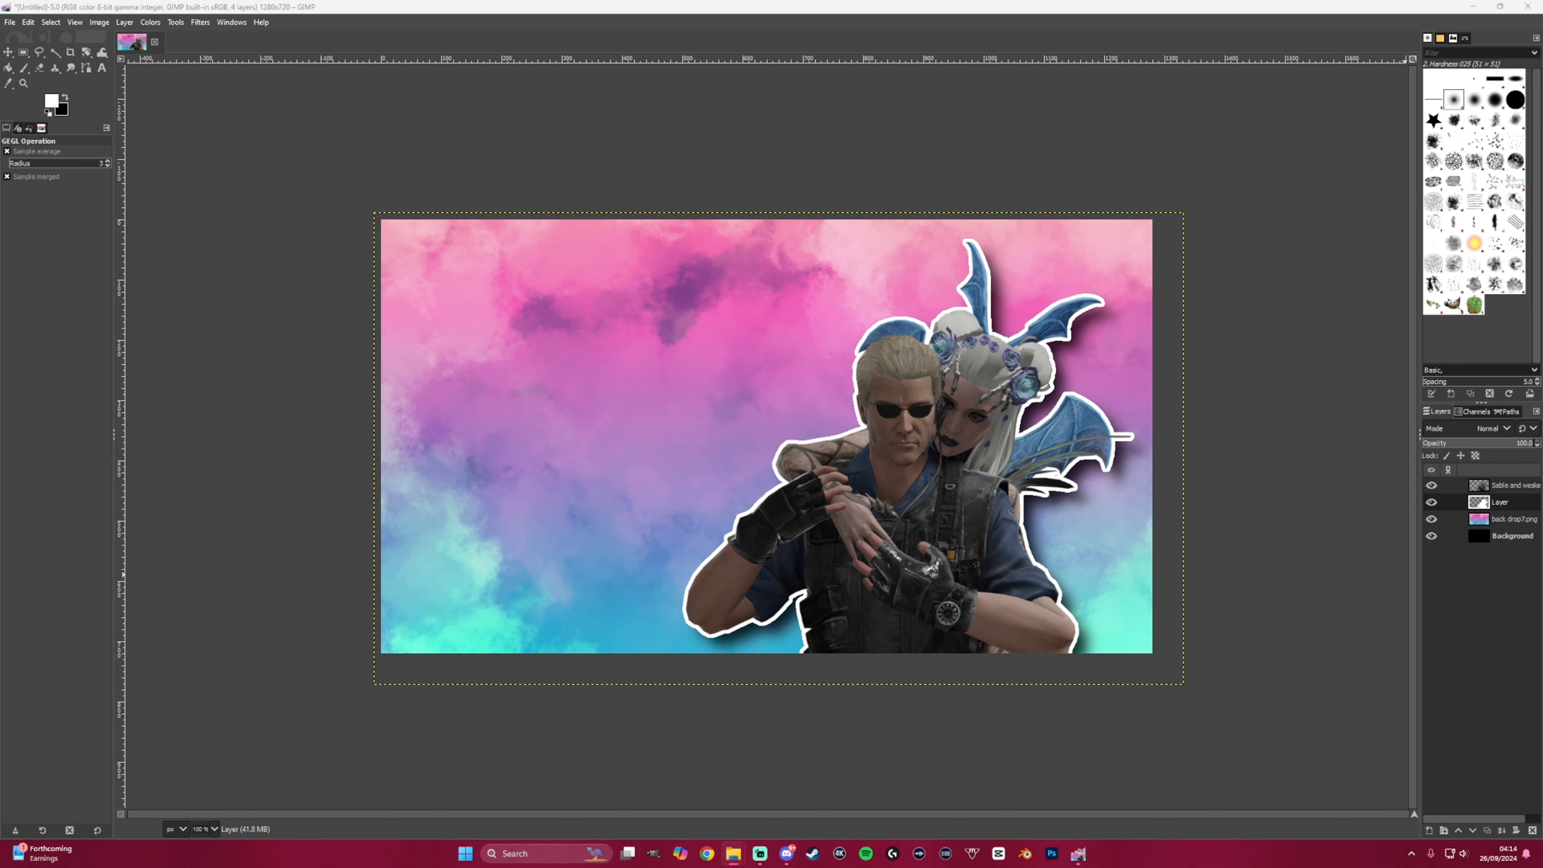
- Bring mummy dwight.png into the image as a new layer, discarding any accidental Drop Shadow dialog
drag(618, 417, 626, 458)
key(ctrl+shift+f)
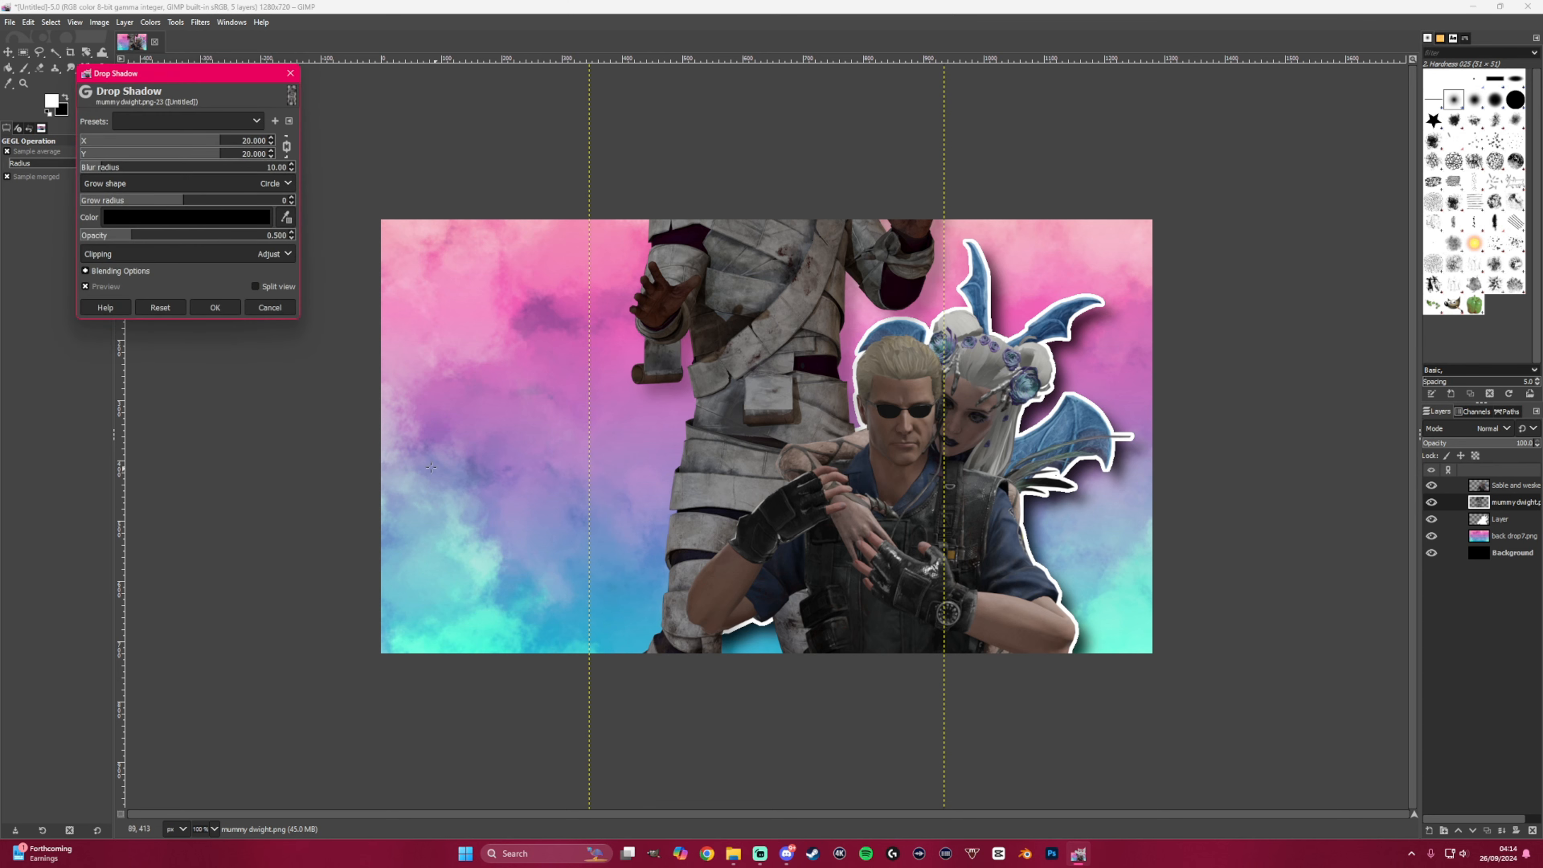
click(271, 308)
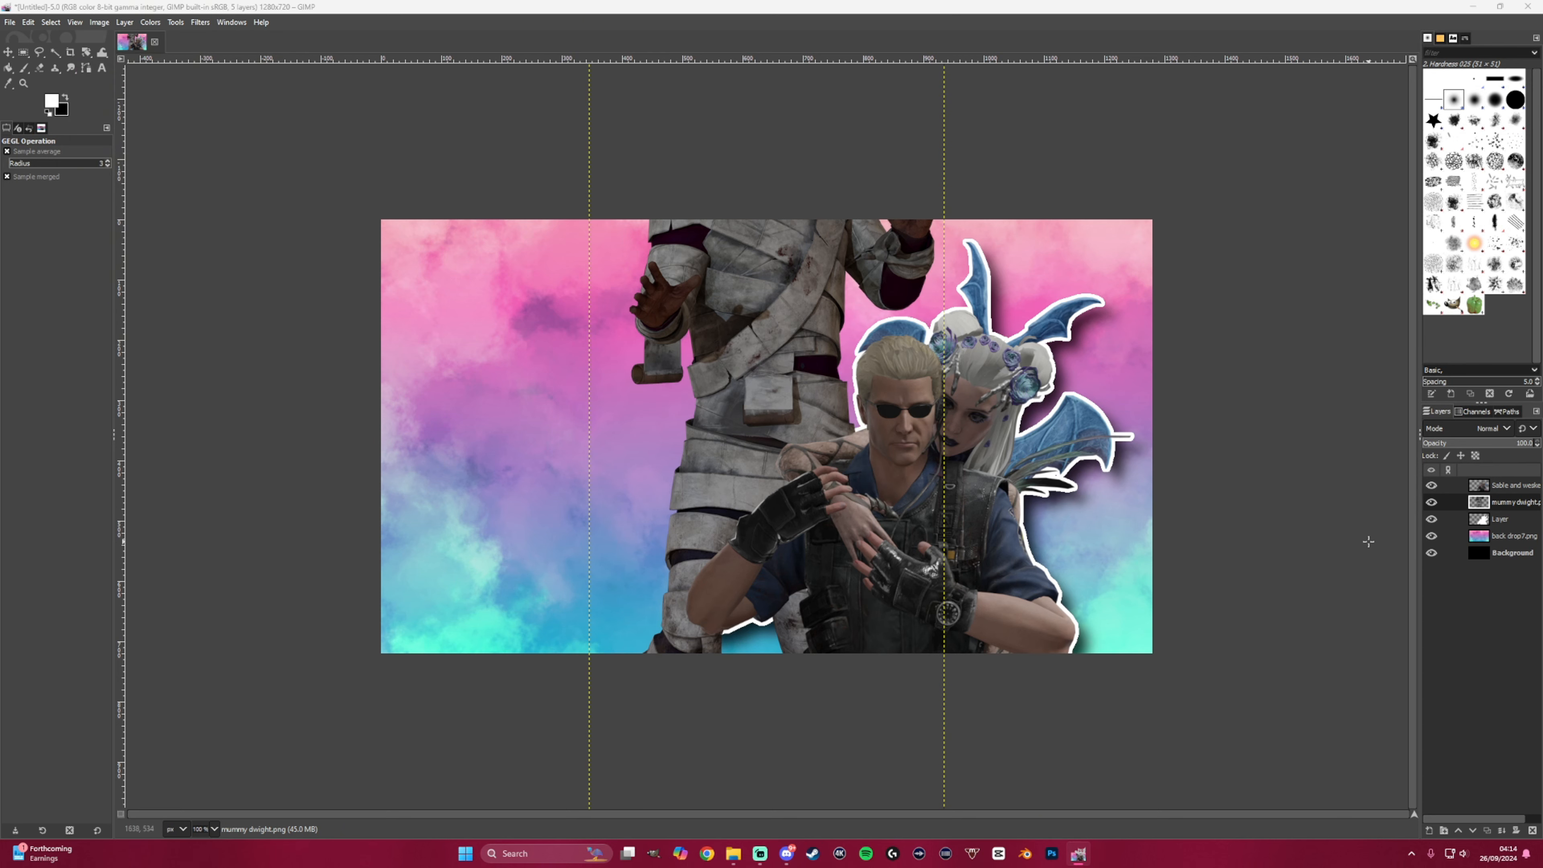
- Scale the mummy layer to 305 x 700 px and position it in the left half of the canvas
right_click(1511, 505)
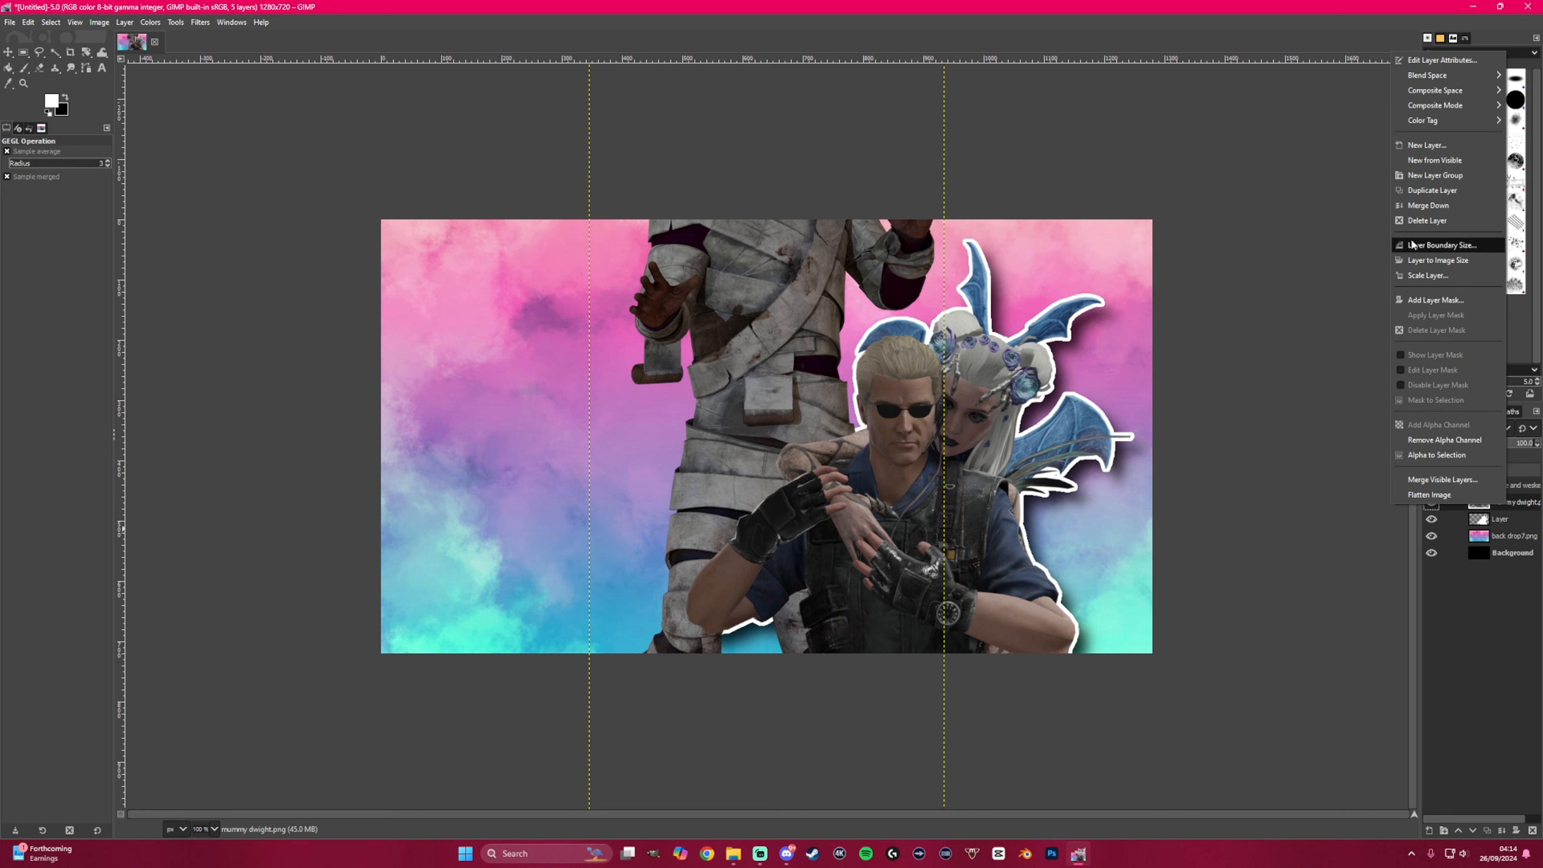
click(1428, 275)
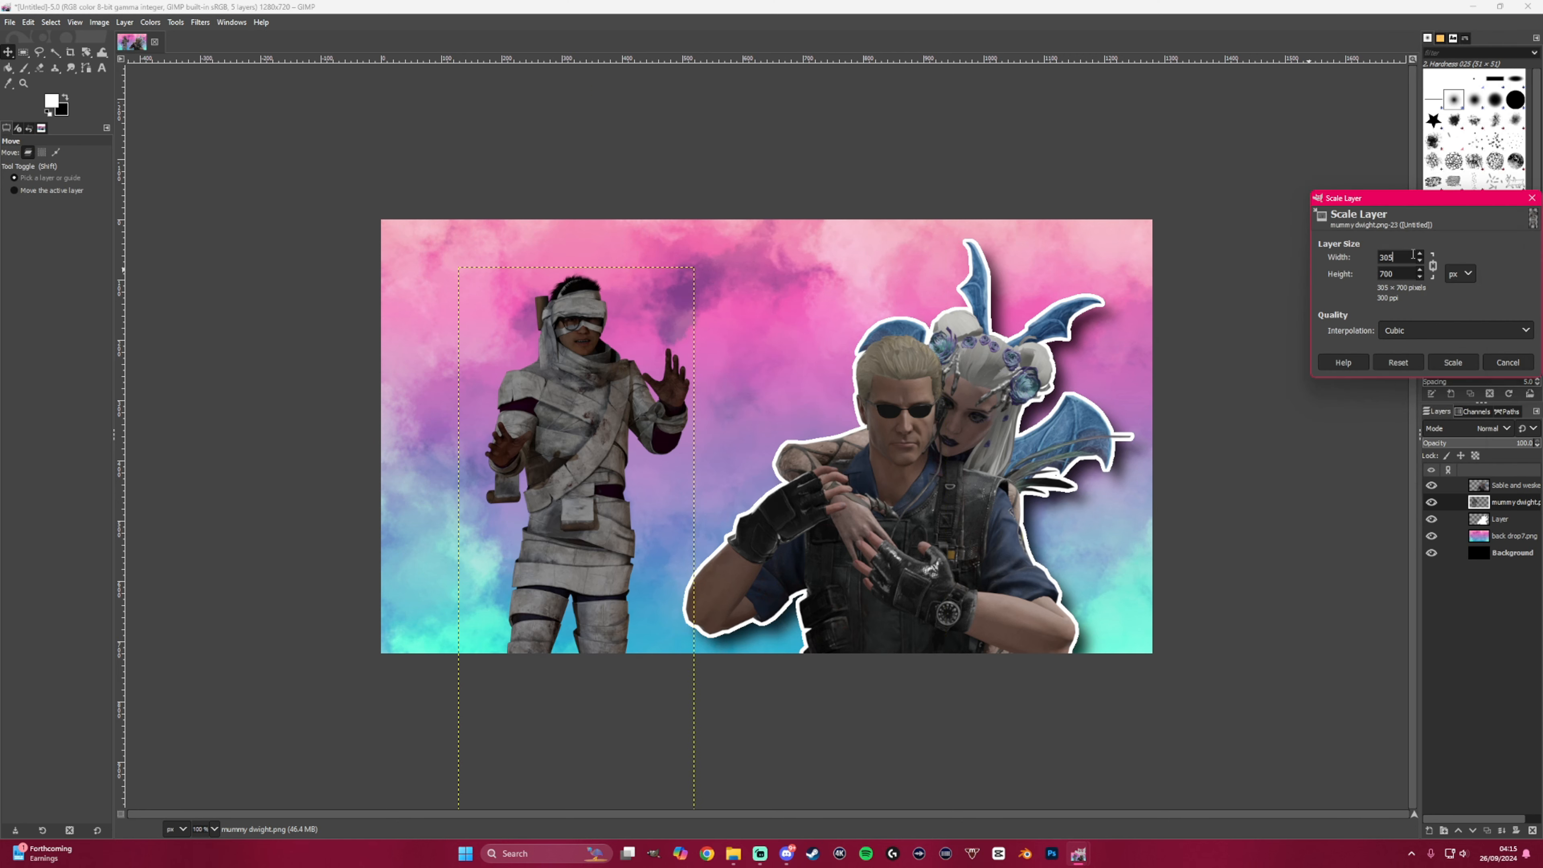
click(1453, 363)
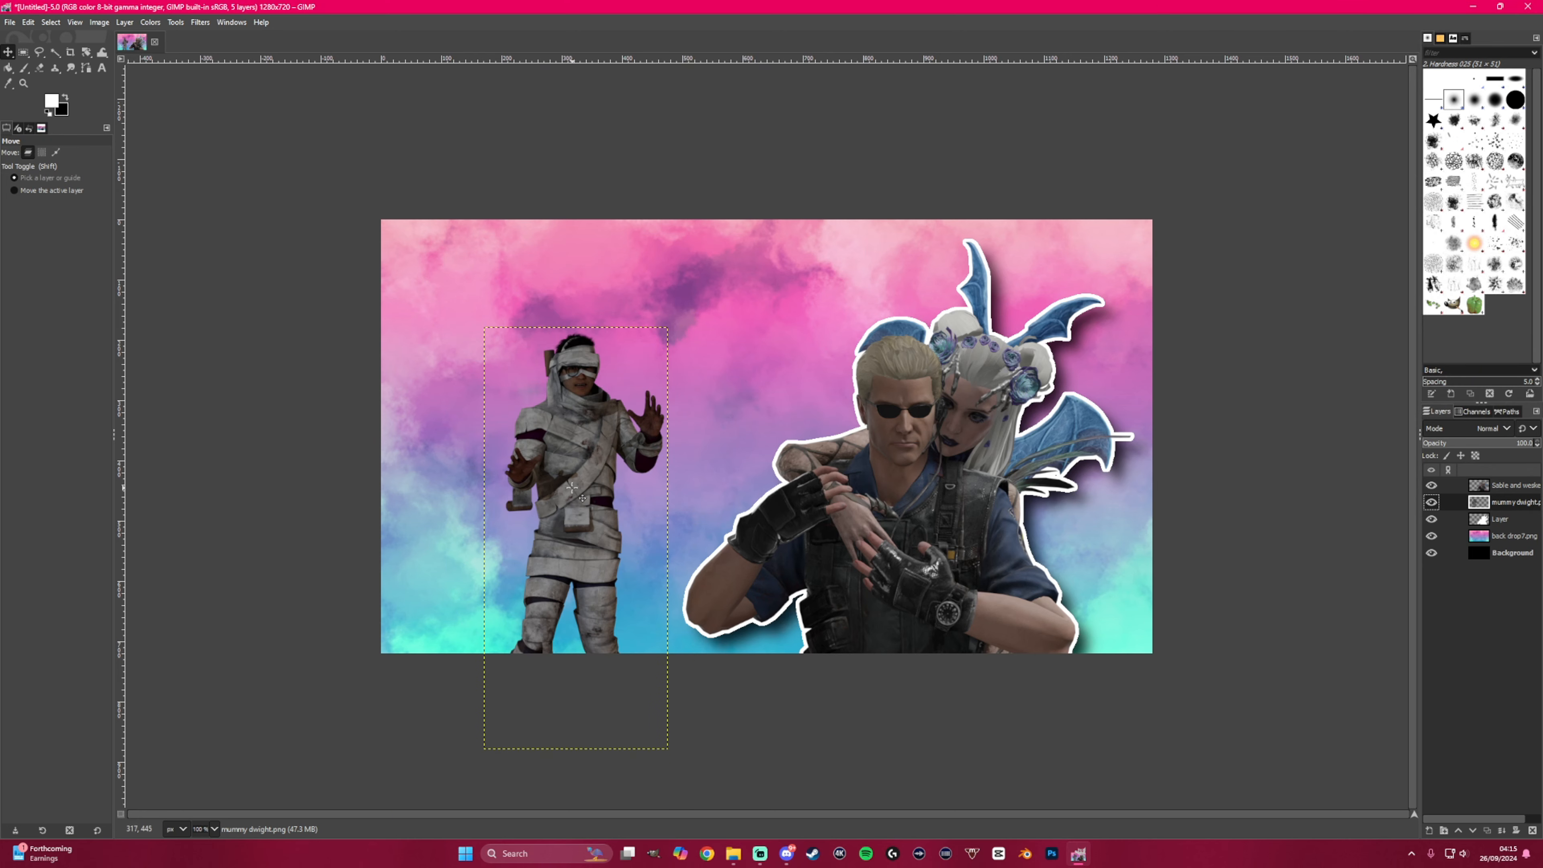
drag(582, 499, 548, 472)
drag(511, 416, 530, 418)
- Fuzzy-select the transparent area around the mummy, invert the selection and grow it outward for an outline
click(56, 53)
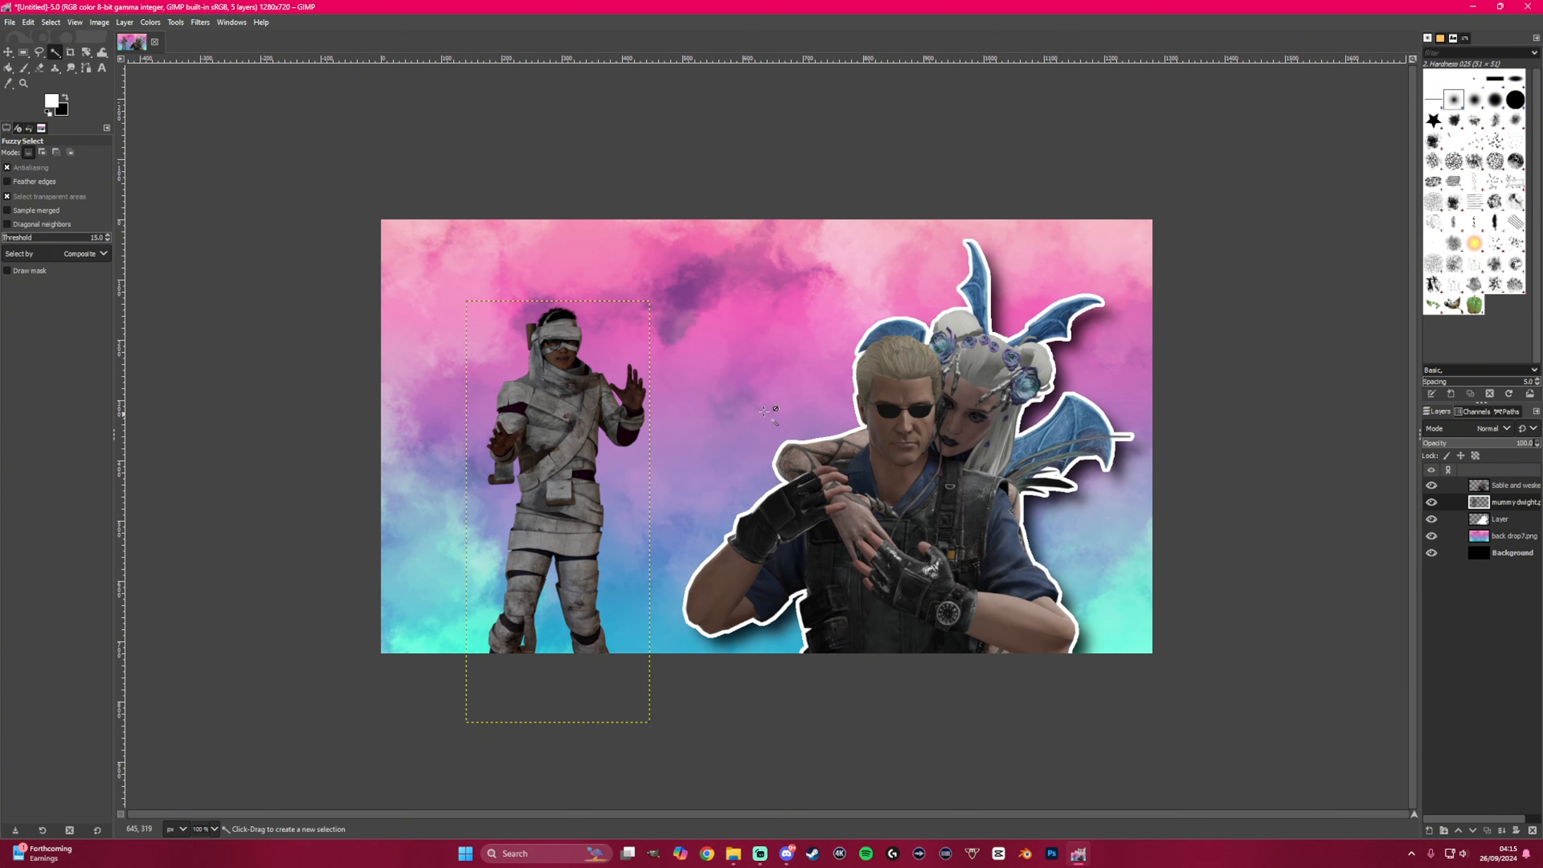
click(630, 514)
click(50, 23)
click(61, 66)
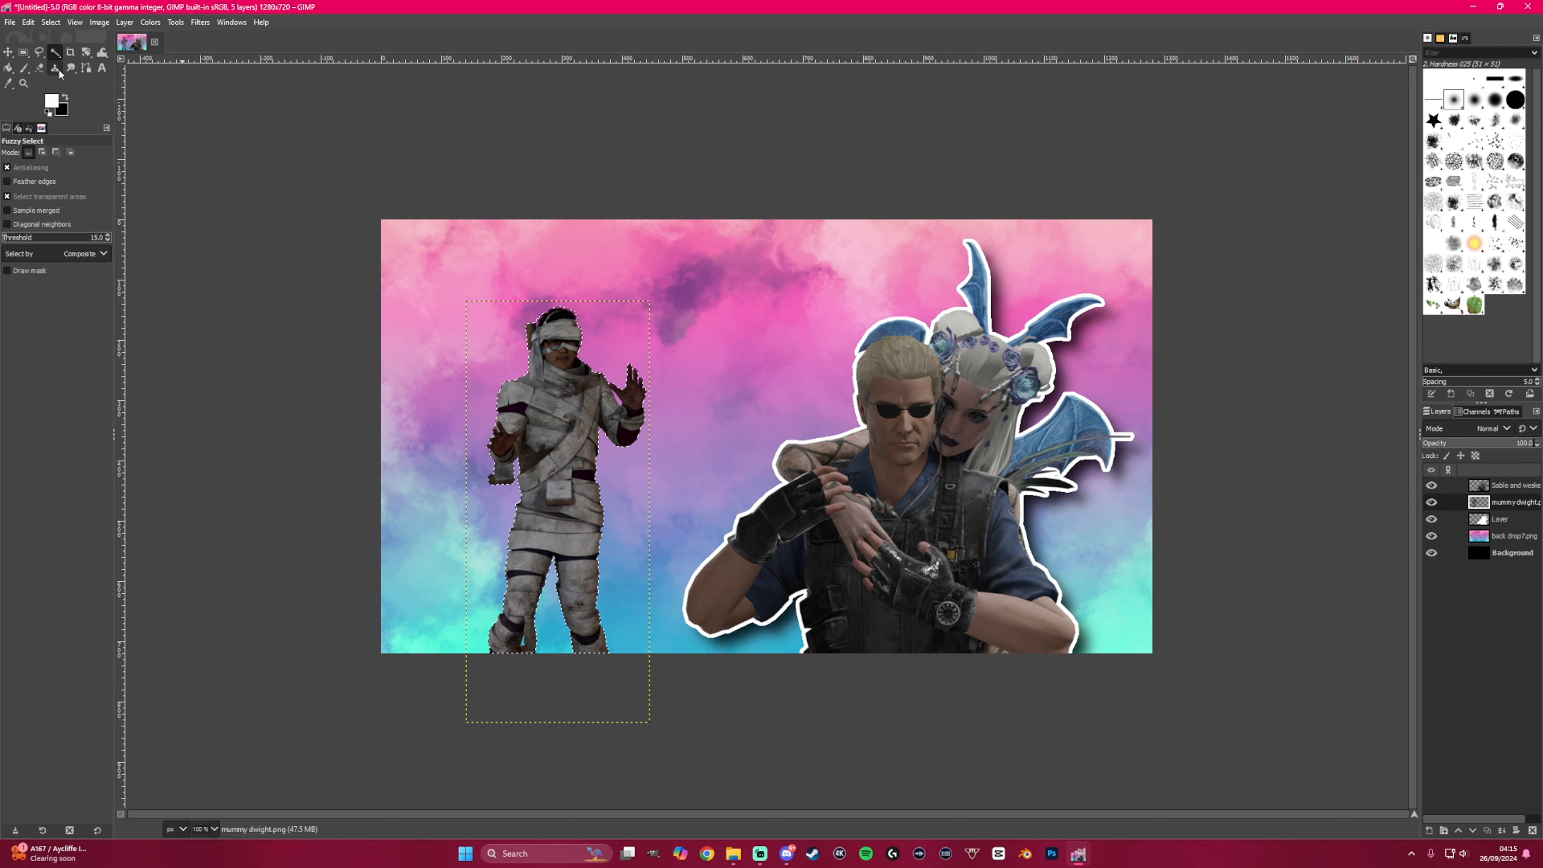
click(50, 22)
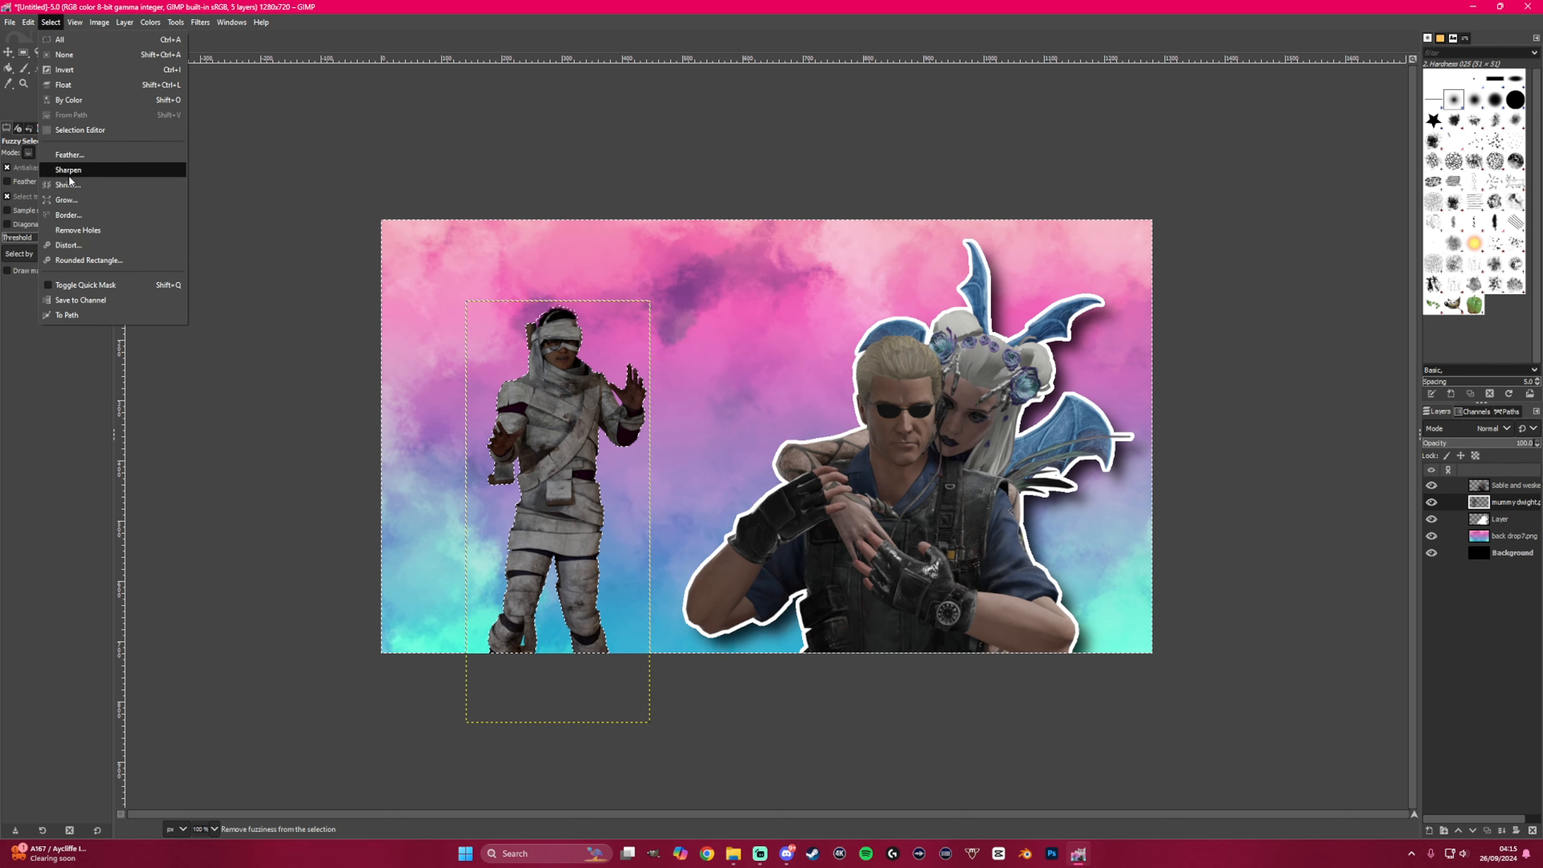
click(67, 203)
click(92, 246)
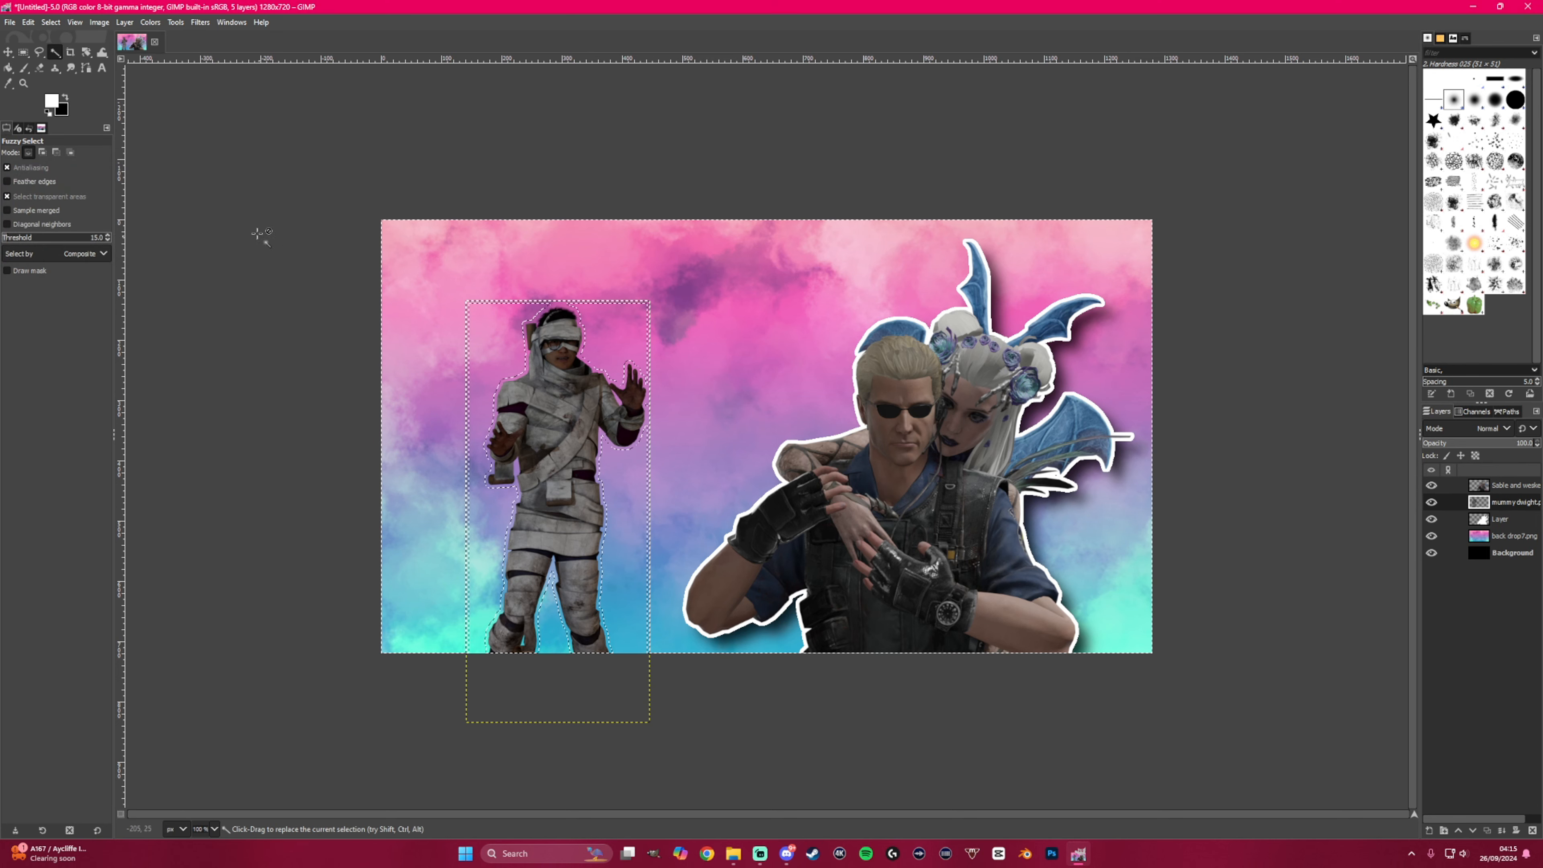
- Set the foreground colour to black and add a new transparent layer above the mummy cutout
click(53, 102)
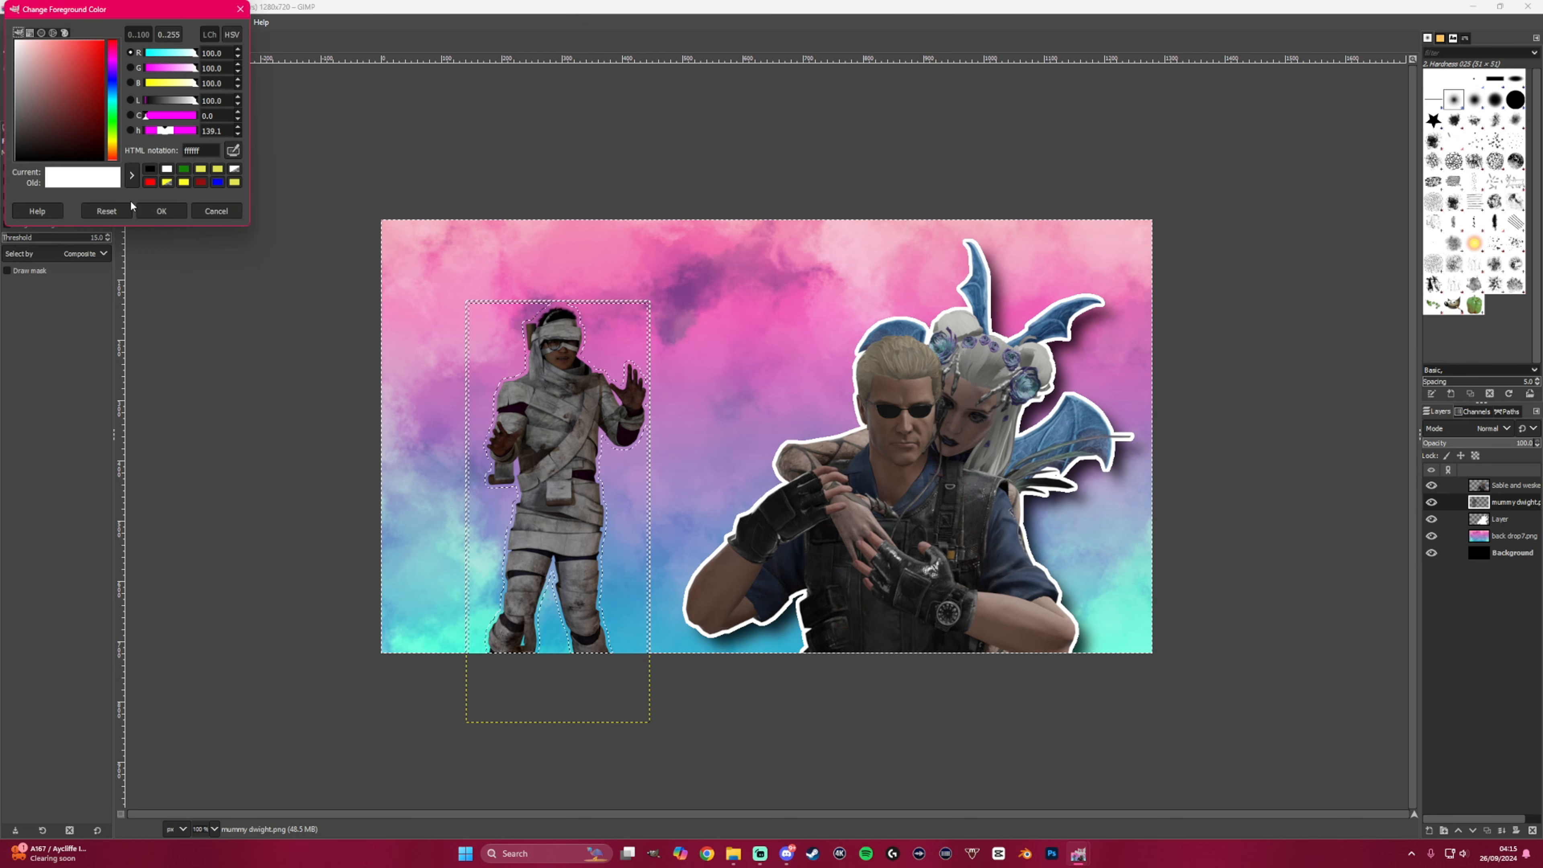
click(150, 174)
click(161, 211)
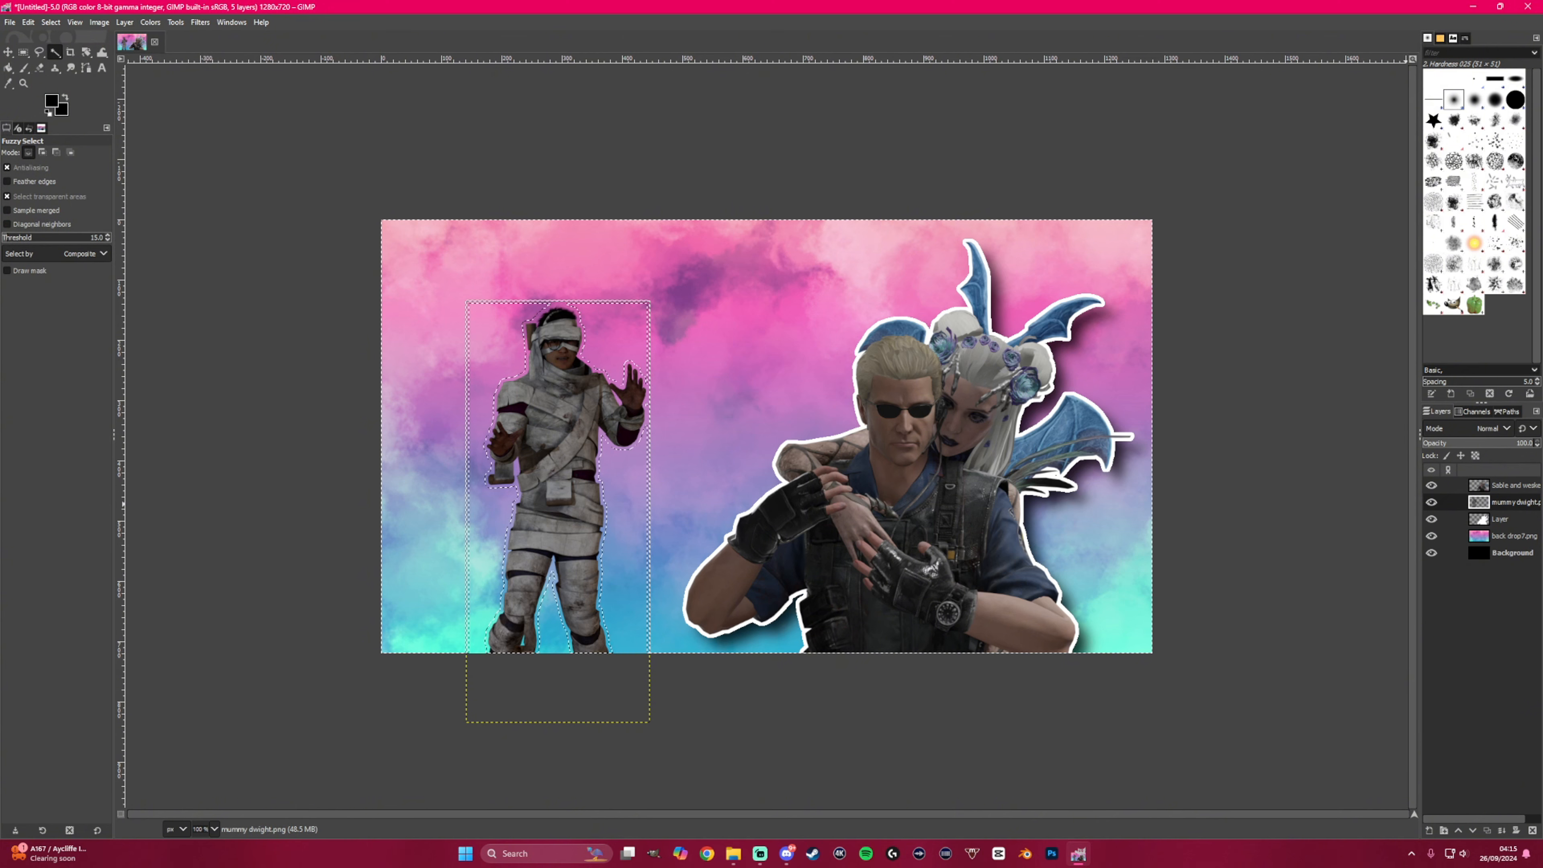
click(1429, 830)
click(1446, 817)
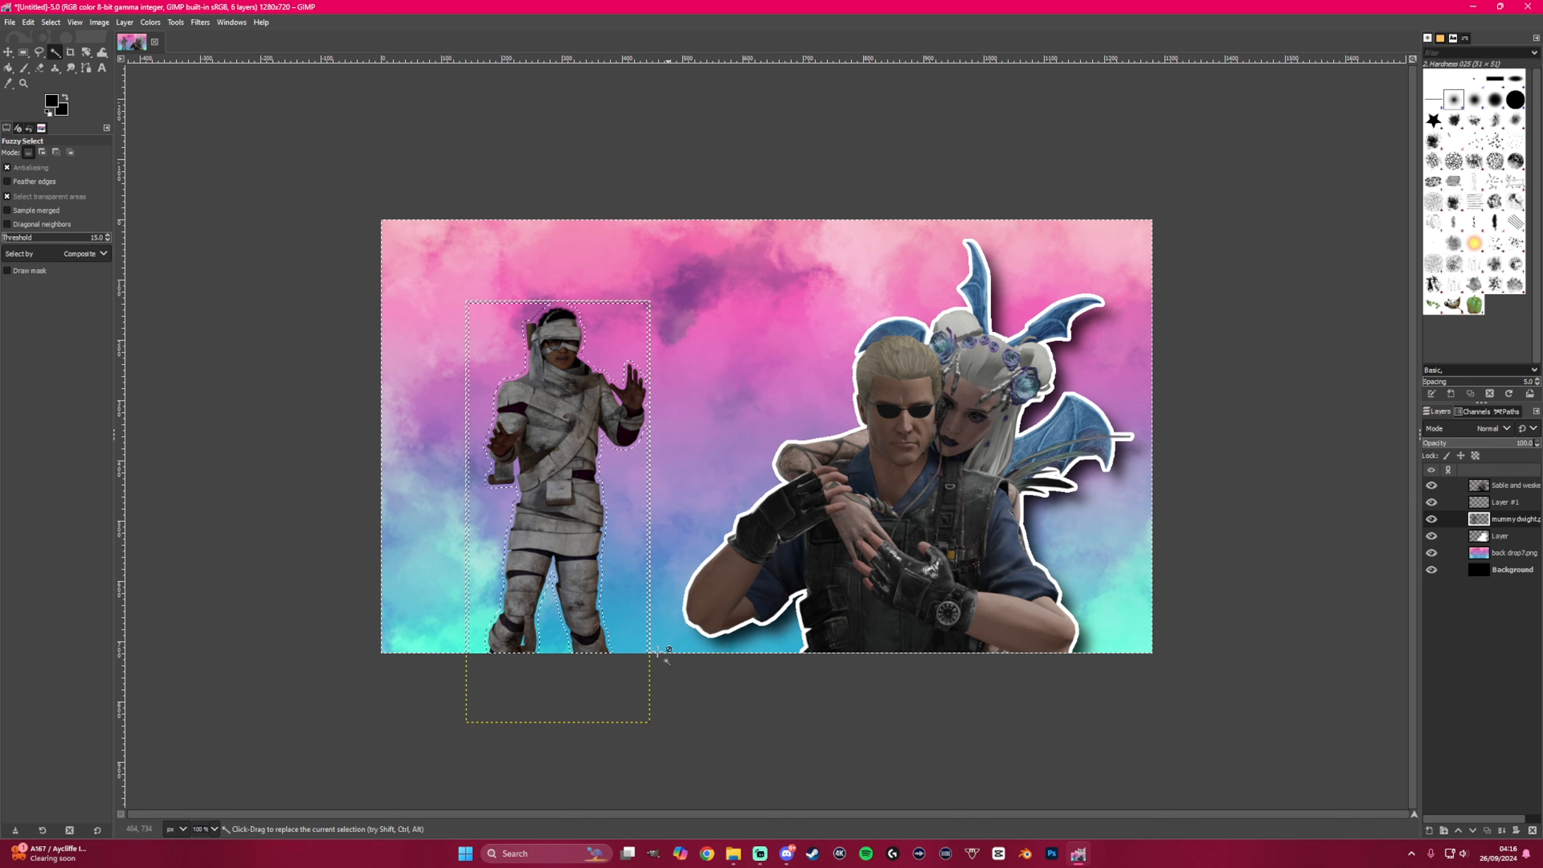
- Fill the grown selection with black on the new layer and move the mummy cutout layer above it
click(8, 68)
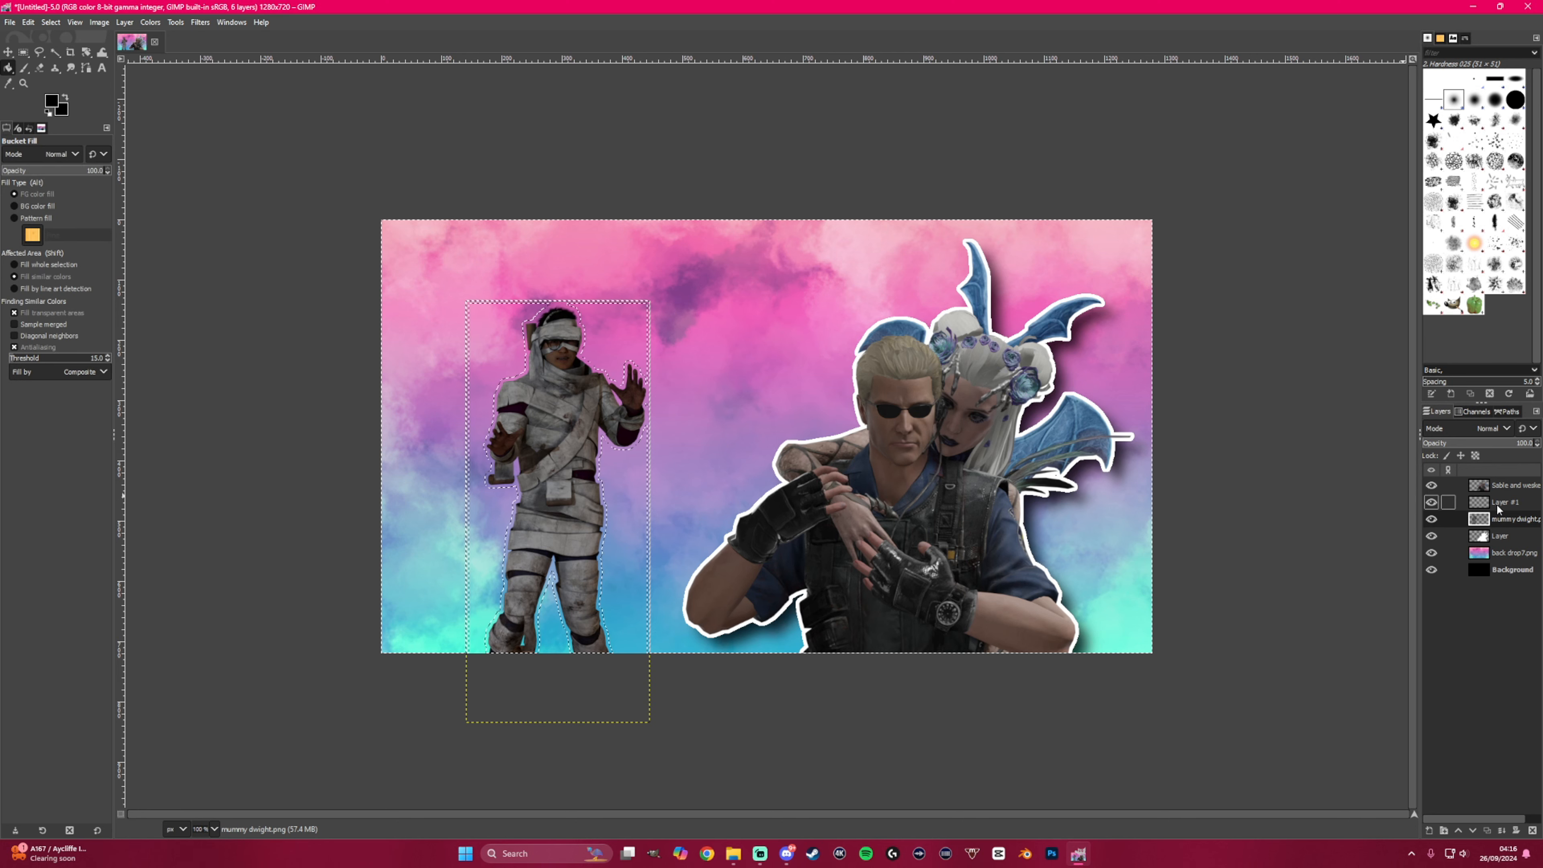
click(1442, 502)
click(531, 430)
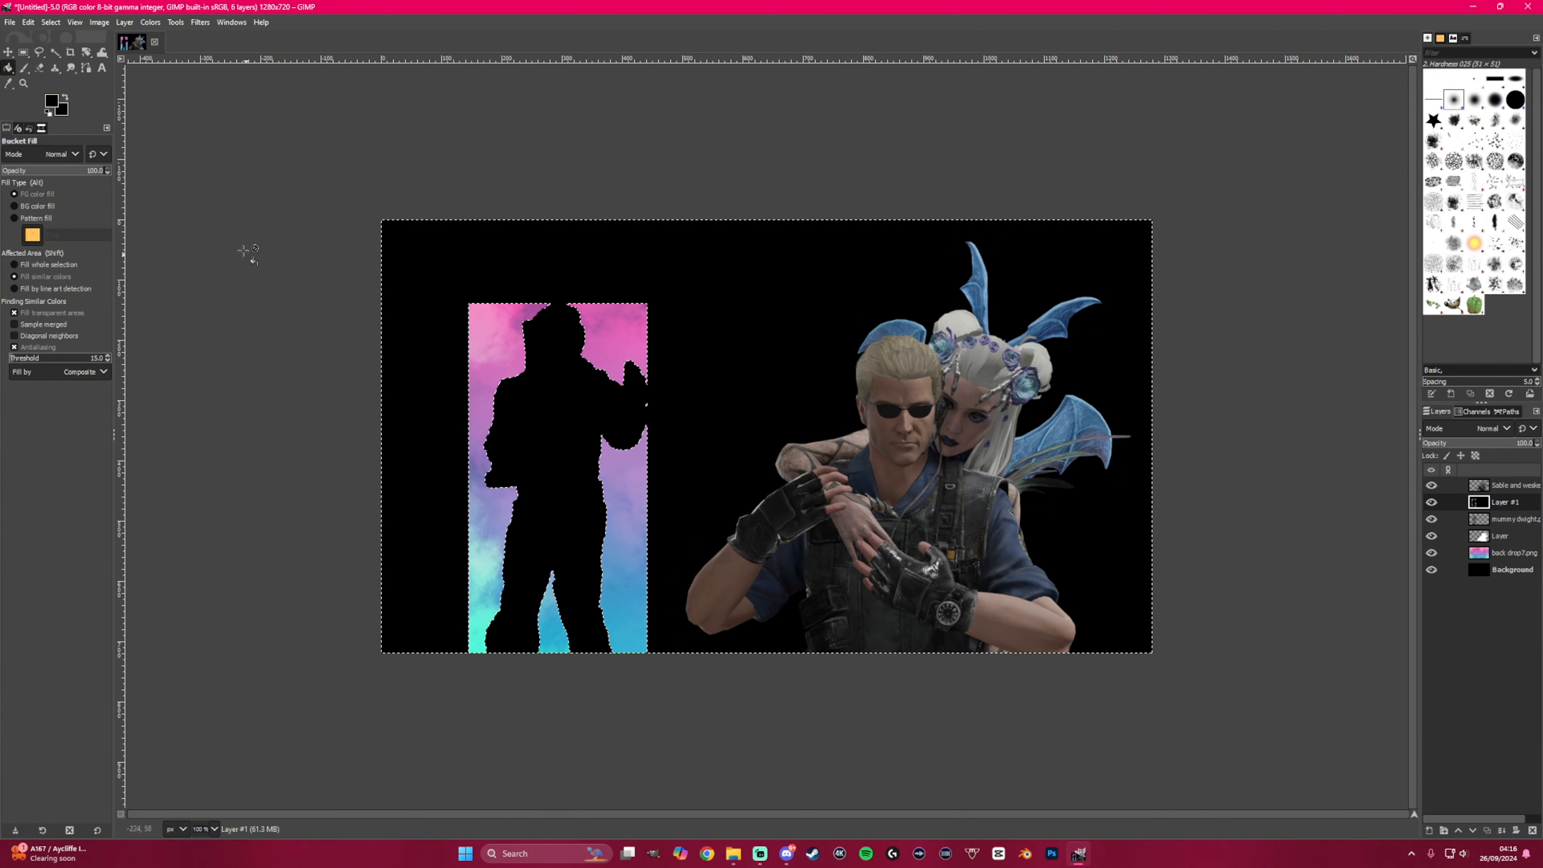
click(39, 52)
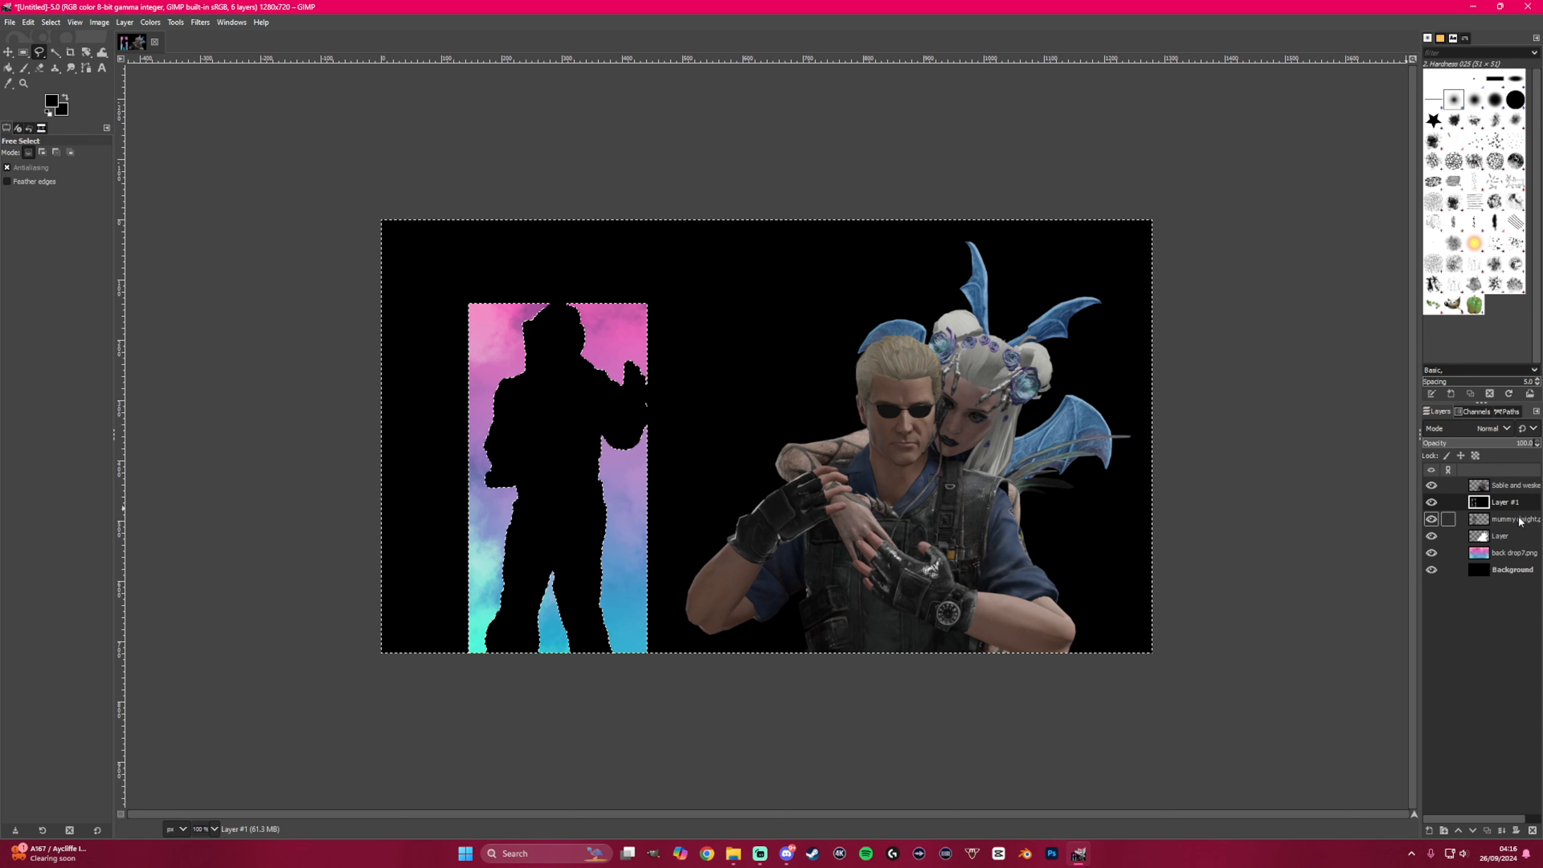
drag(1520, 521, 1451, 501)
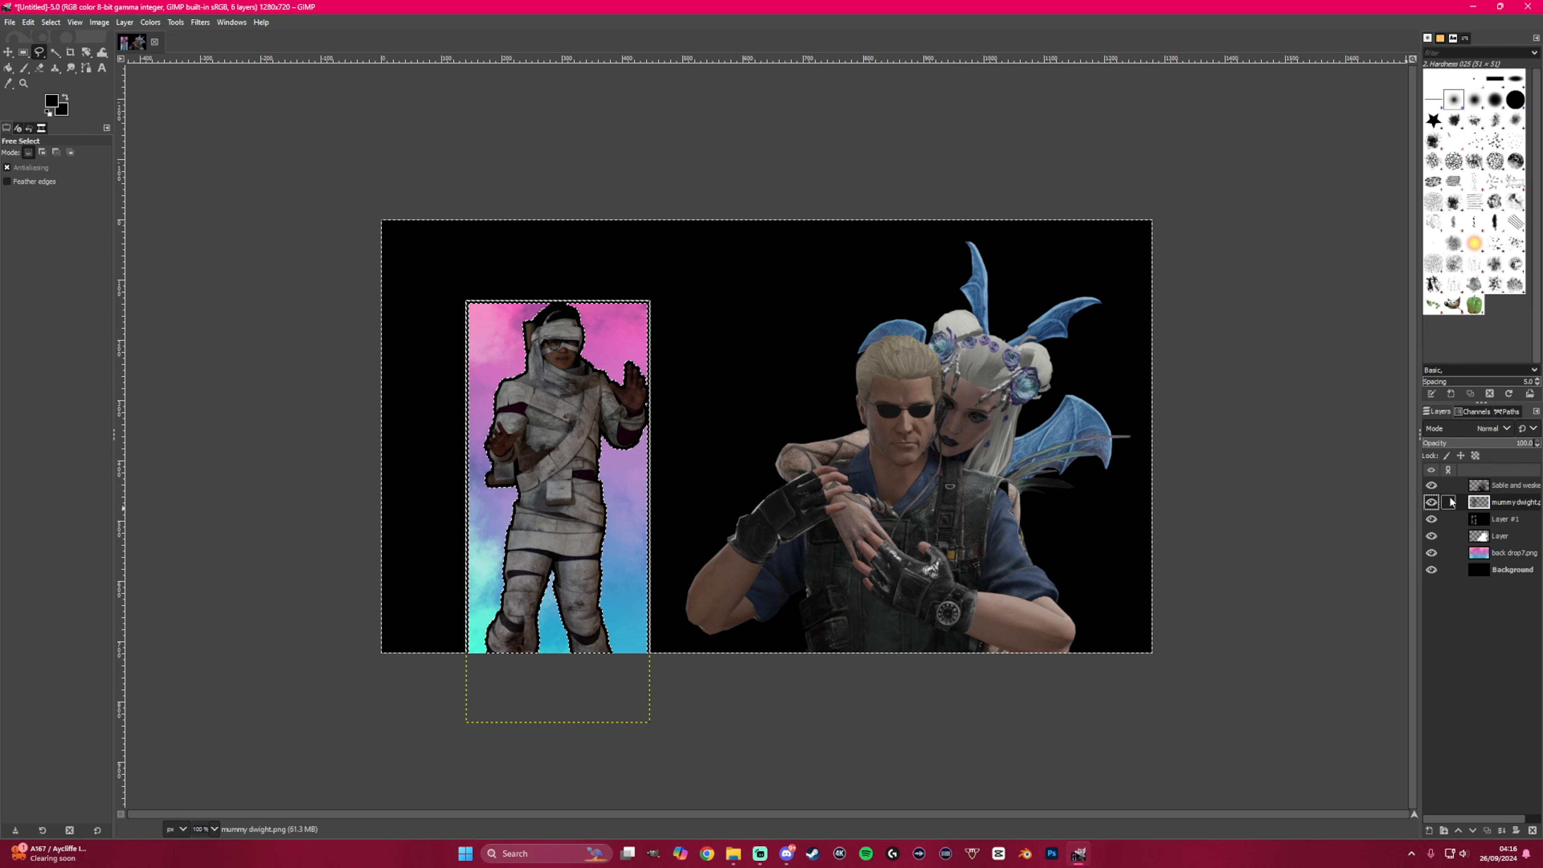
- Free-select the area outside the mummy, delete the excess black from the outline layer, and erase the leftover black beside the raised hand
click(648, 383)
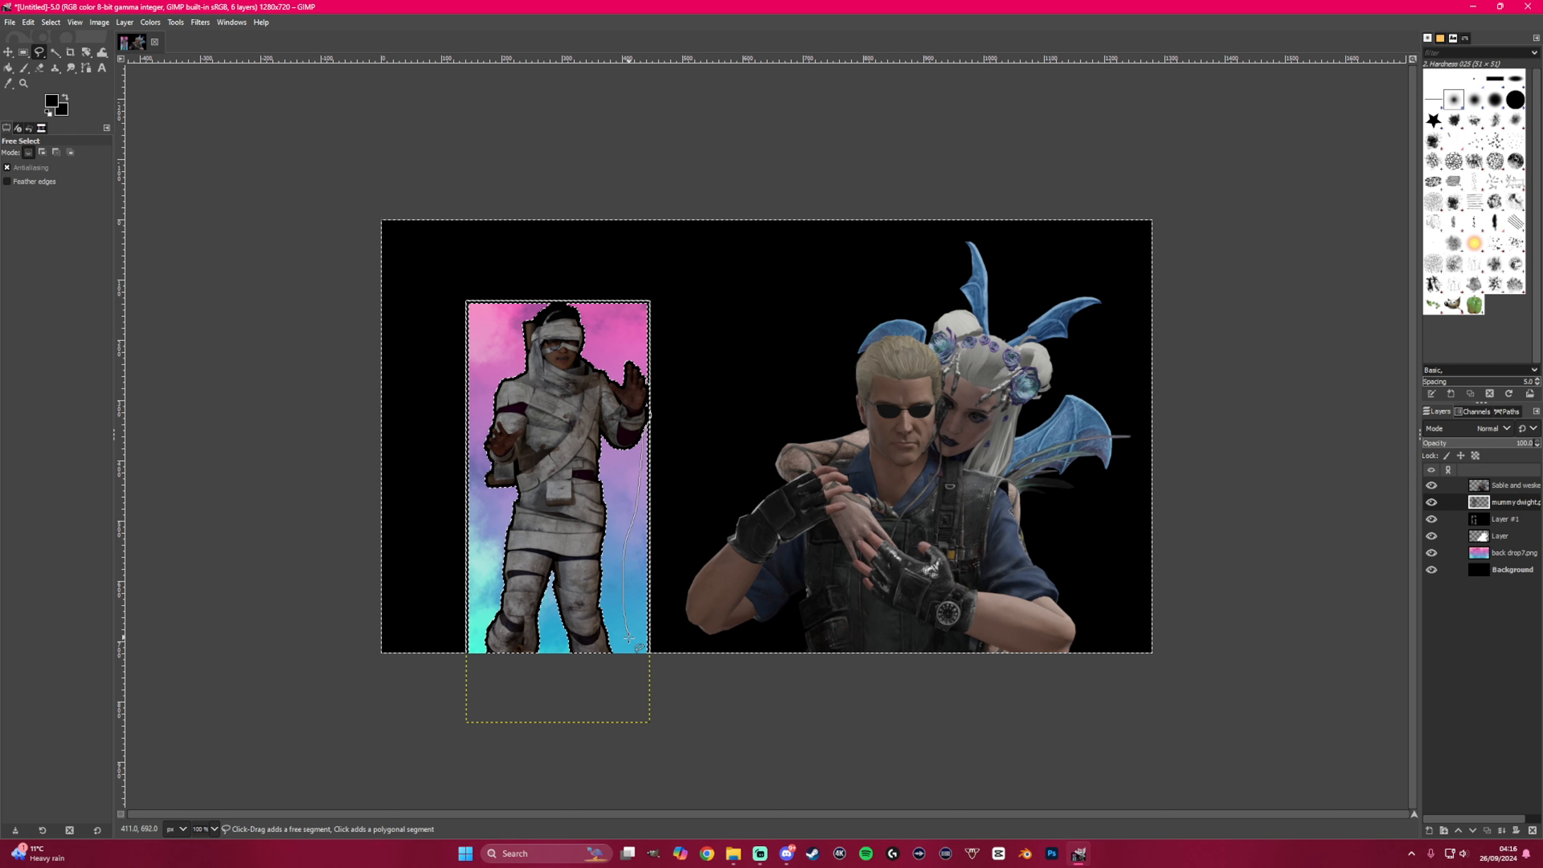
mouse_move(629, 637)
mouse_down()
mouse_move(753, 738)
mouse_move(1058, 751)
mouse_move(1242, 681)
mouse_move(1288, 444)
mouse_move(1231, 187)
mouse_move(1016, 137)
mouse_move(588, 112)
mouse_move(368, 123)
mouse_move(254, 303)
mouse_move(267, 530)
mouse_move(347, 719)
mouse_move(436, 770)
mouse_move(476, 744)
mouse_move(479, 691)
mouse_up()
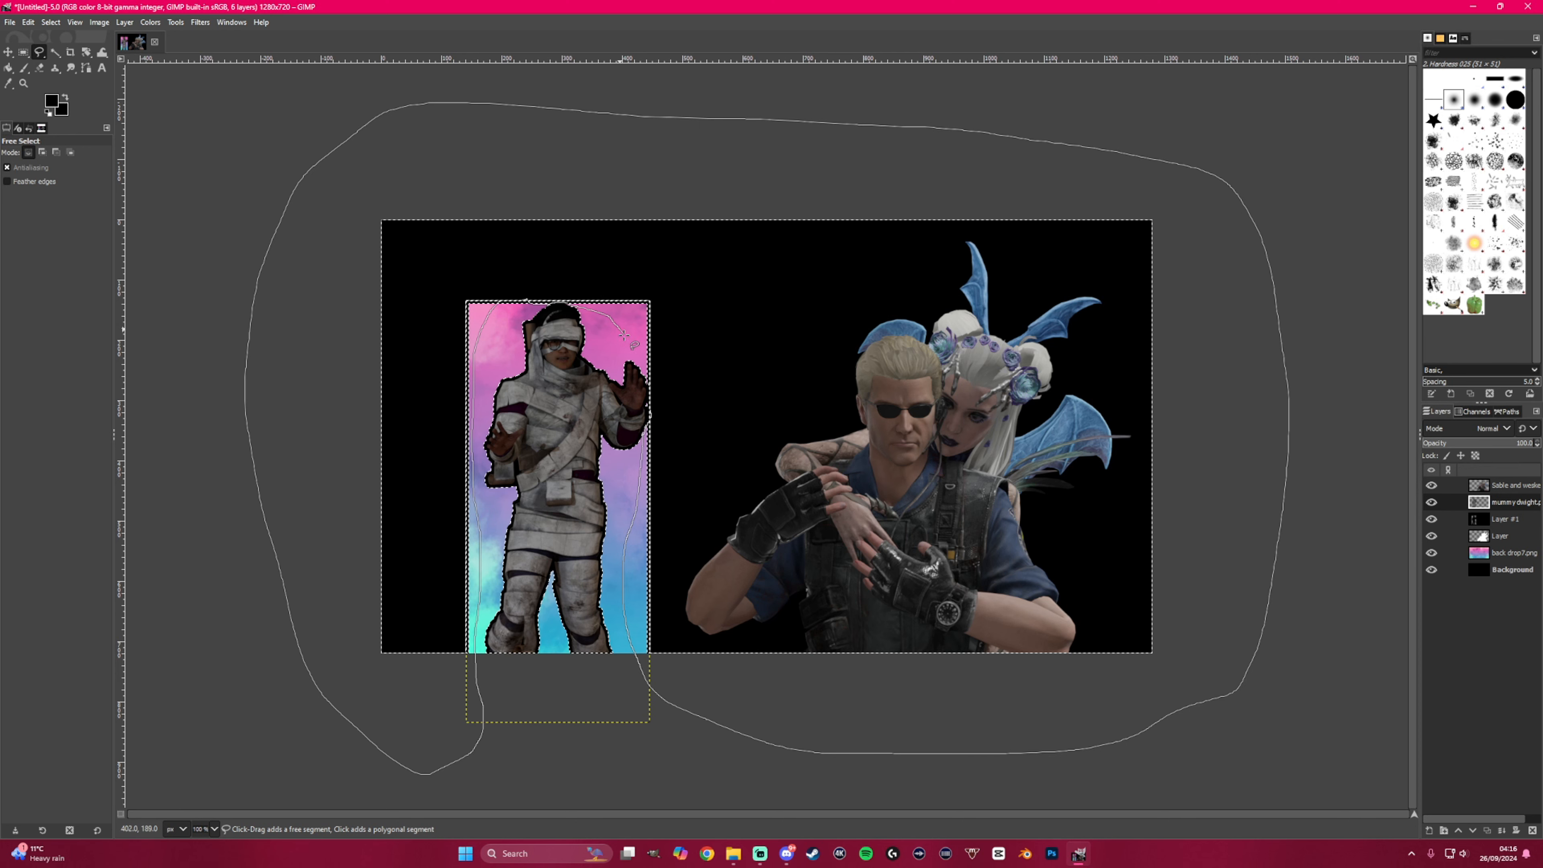
click(657, 398)
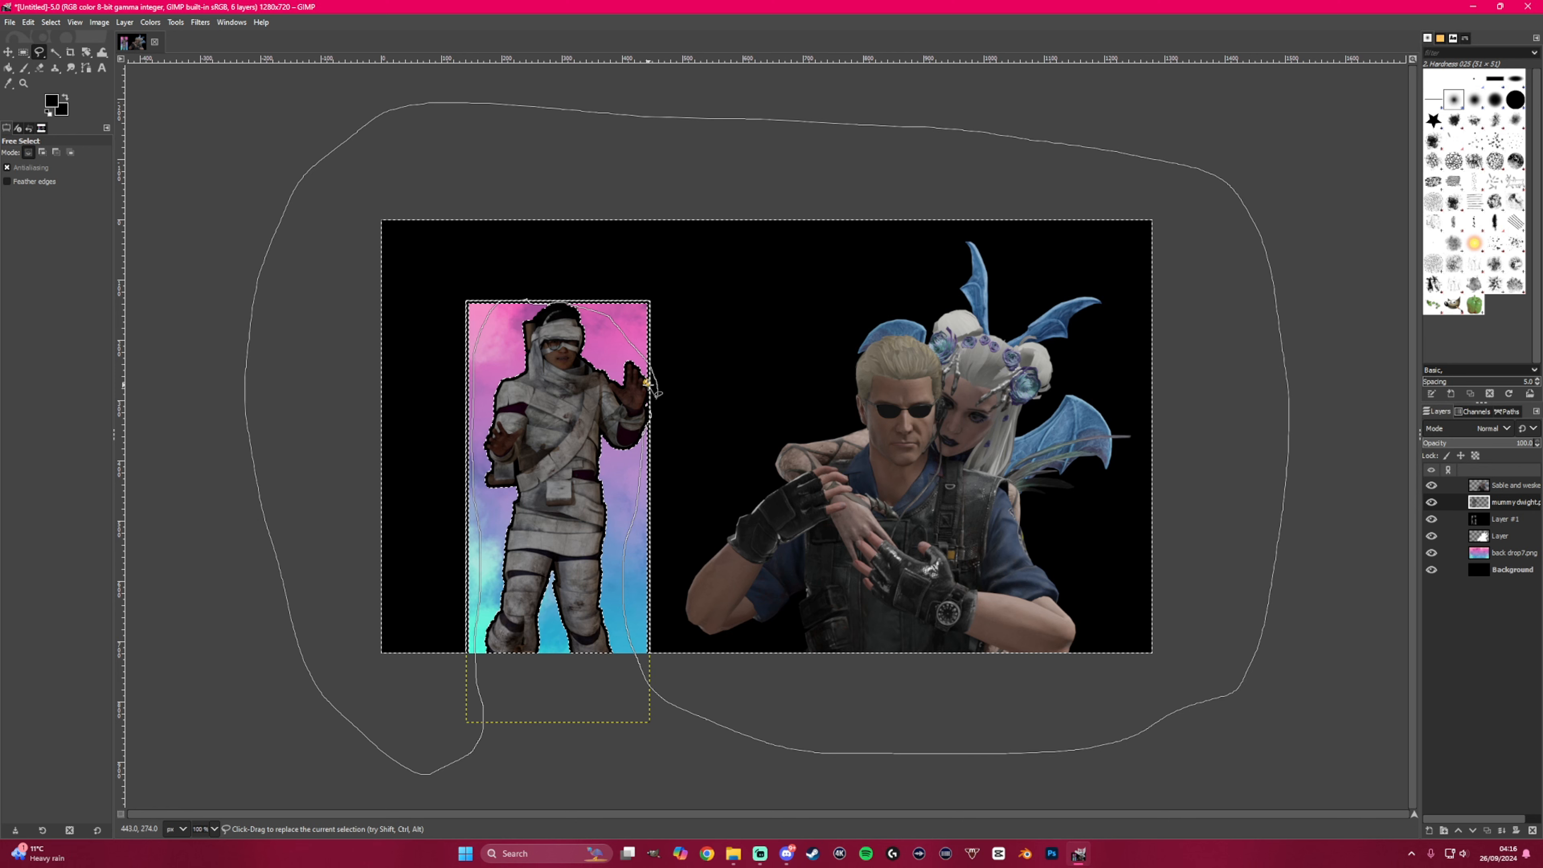
key(Return)
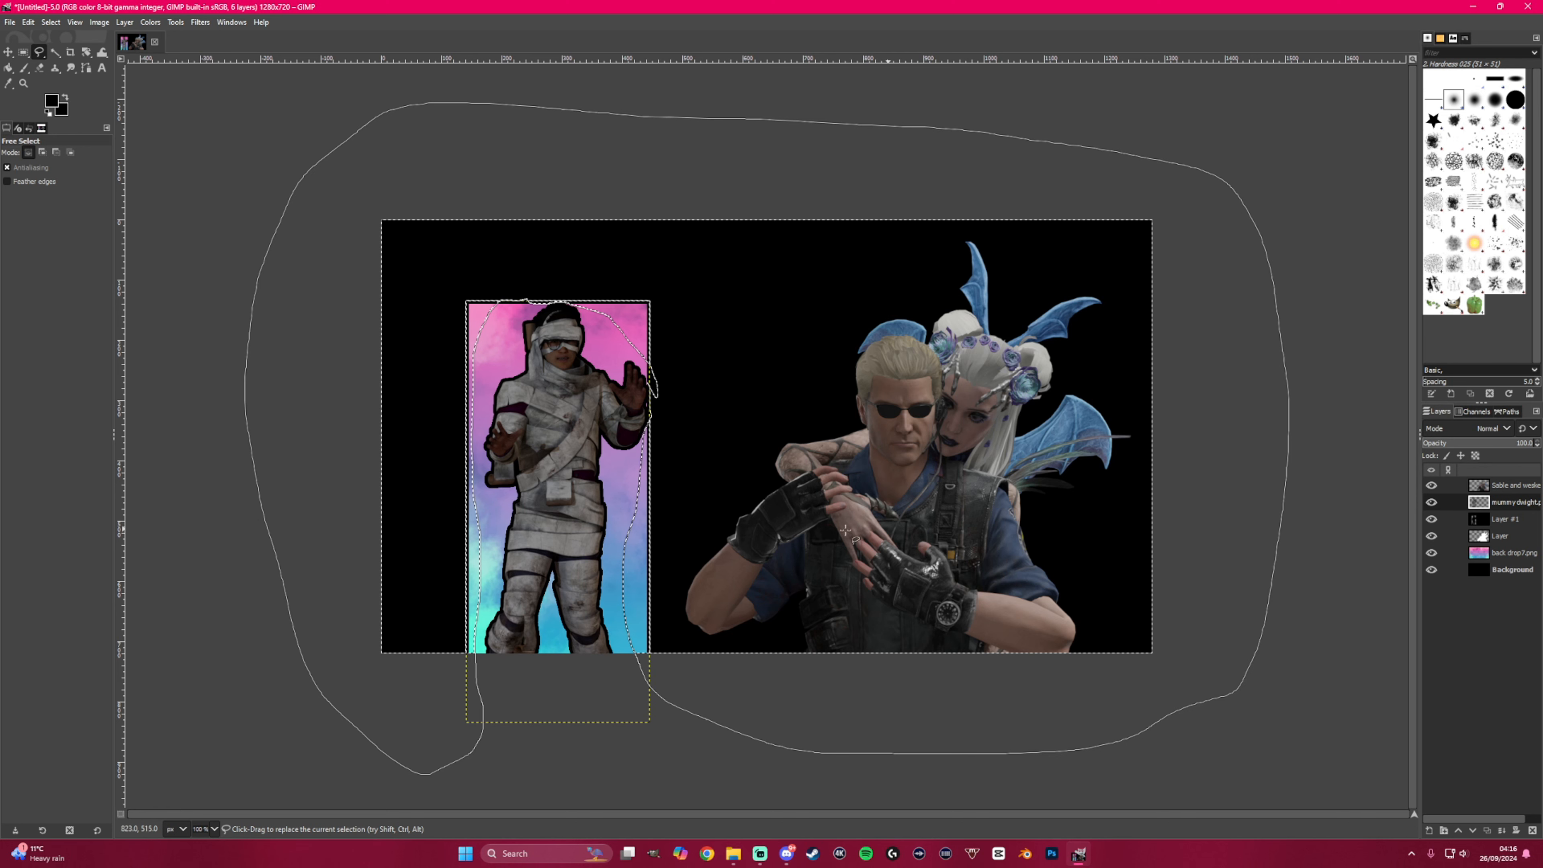
click(1505, 520)
key(Delete)
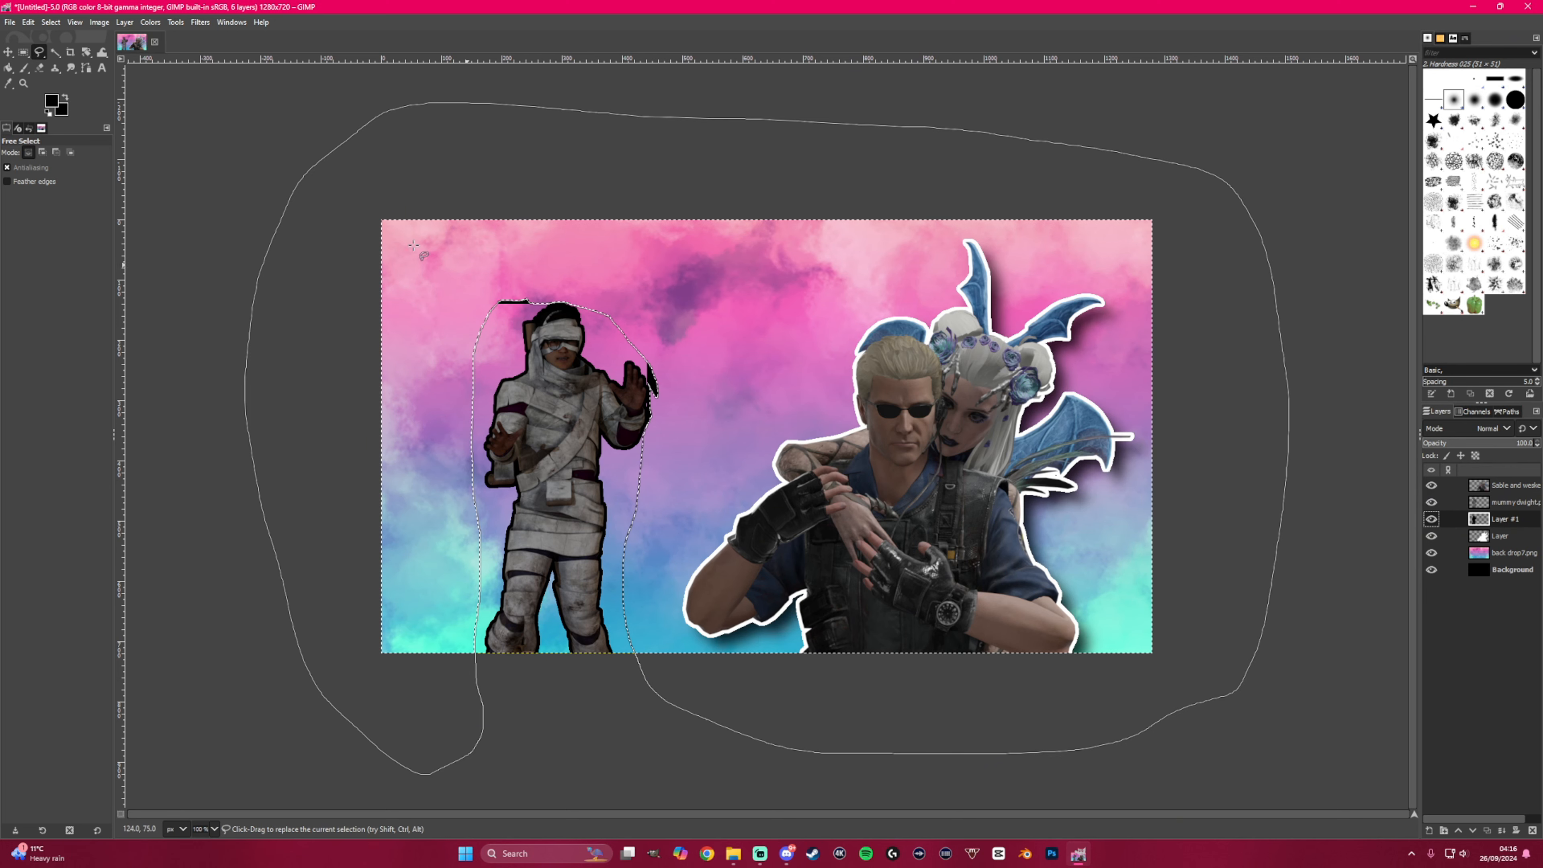
click(39, 68)
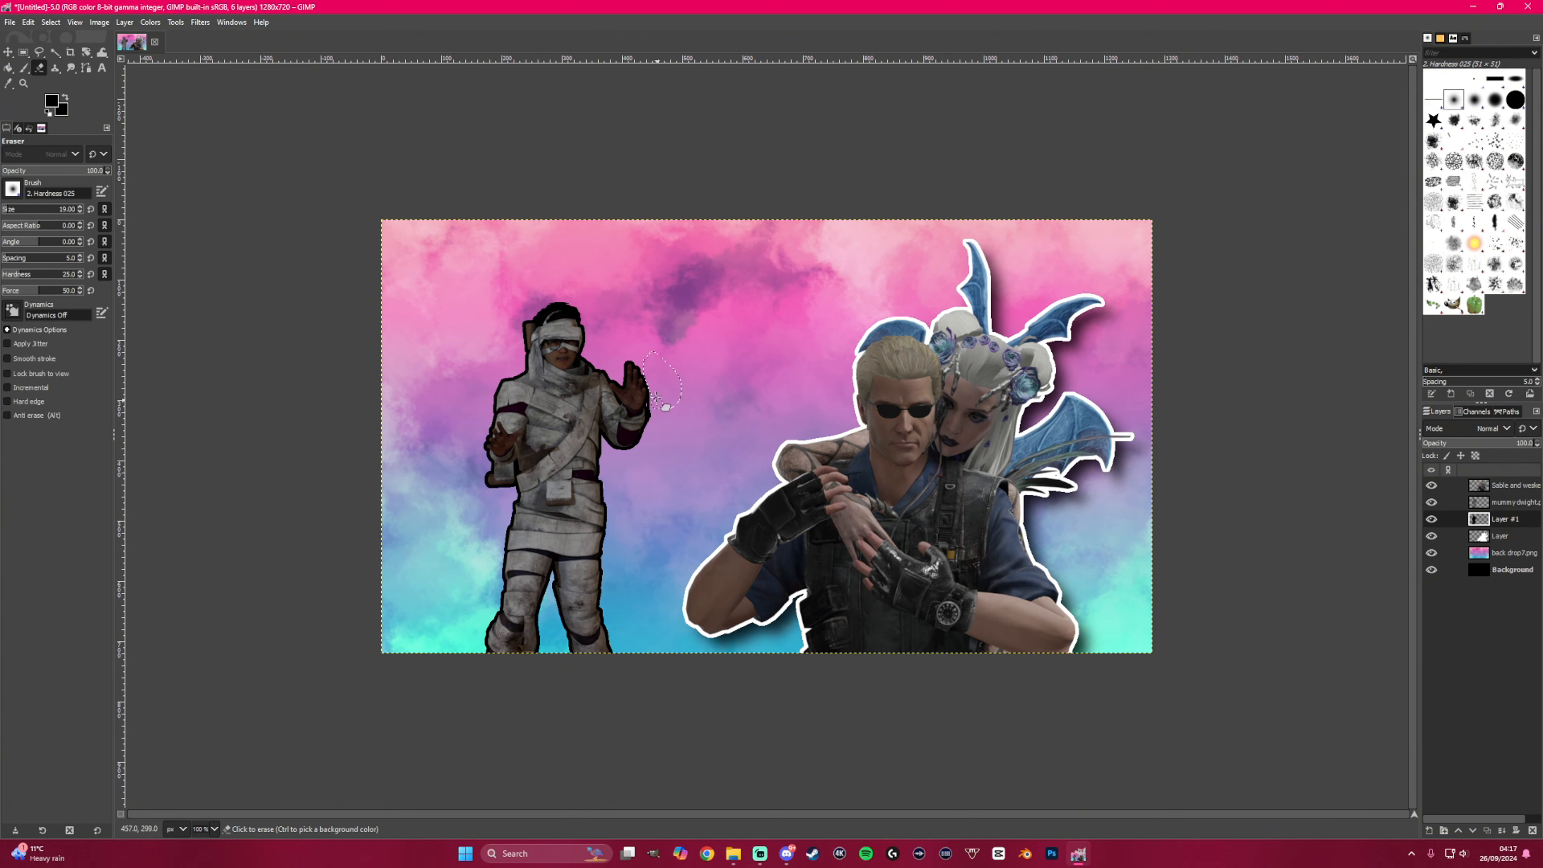
click(675, 431)
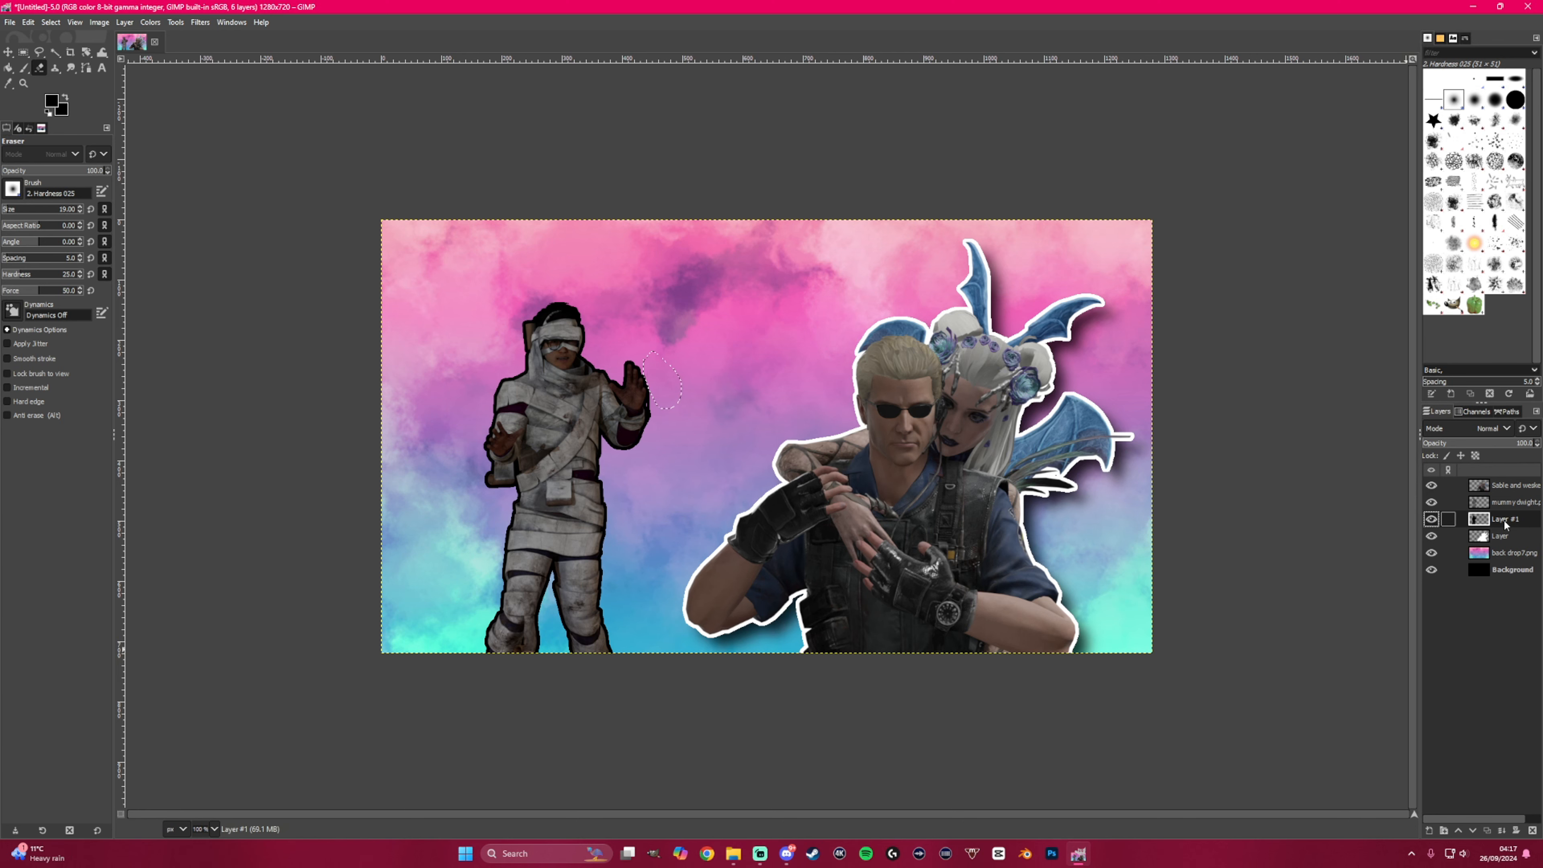
- Fuzzy-select the mummy's black outline shape on Layer #1 and grow the selection outward for a second outline
click(55, 52)
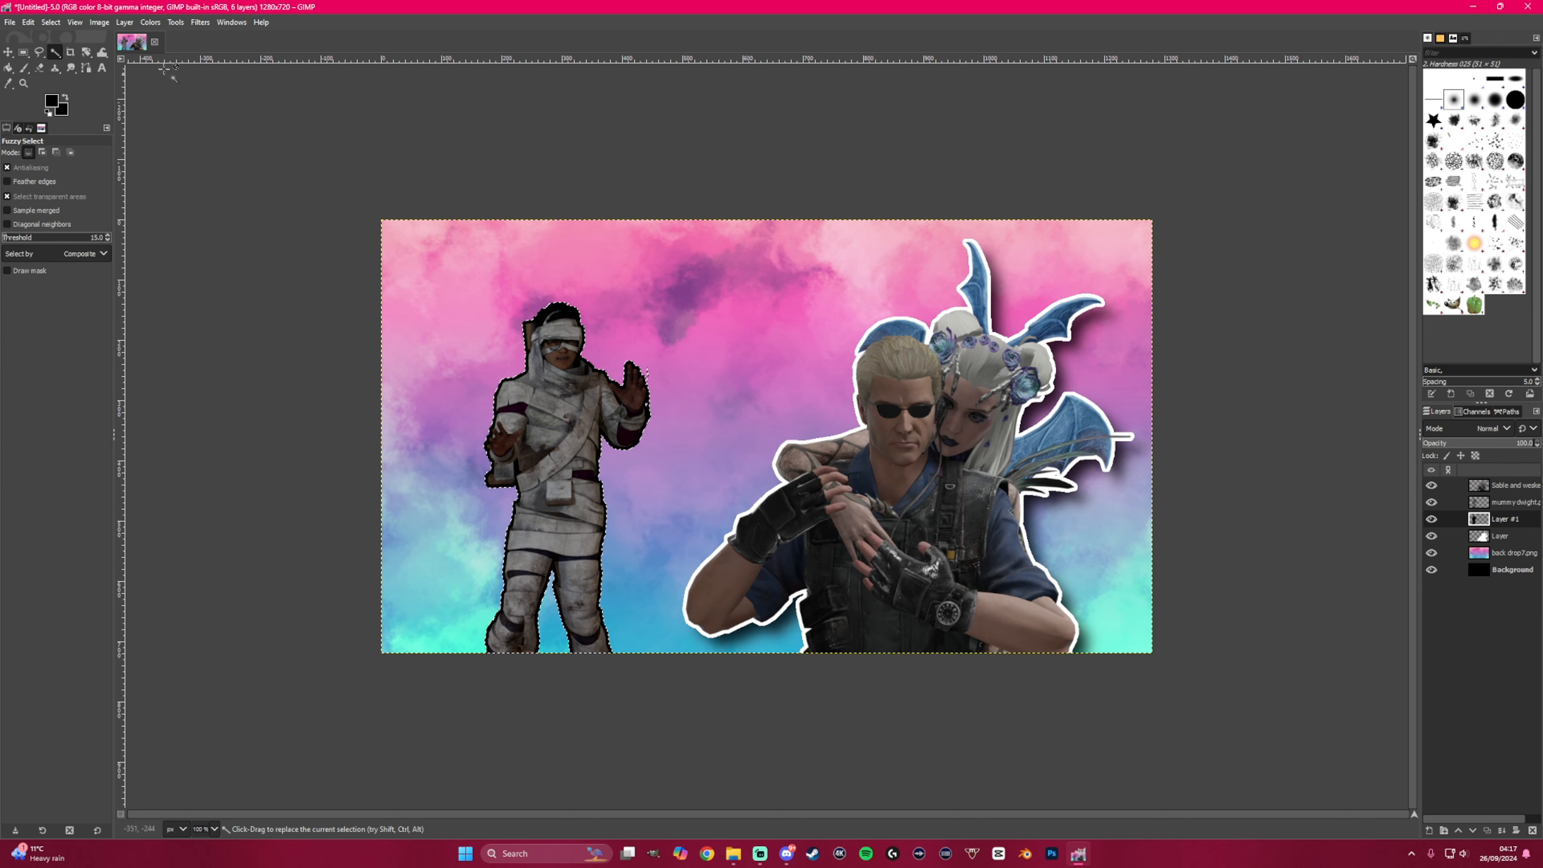
click(44, 23)
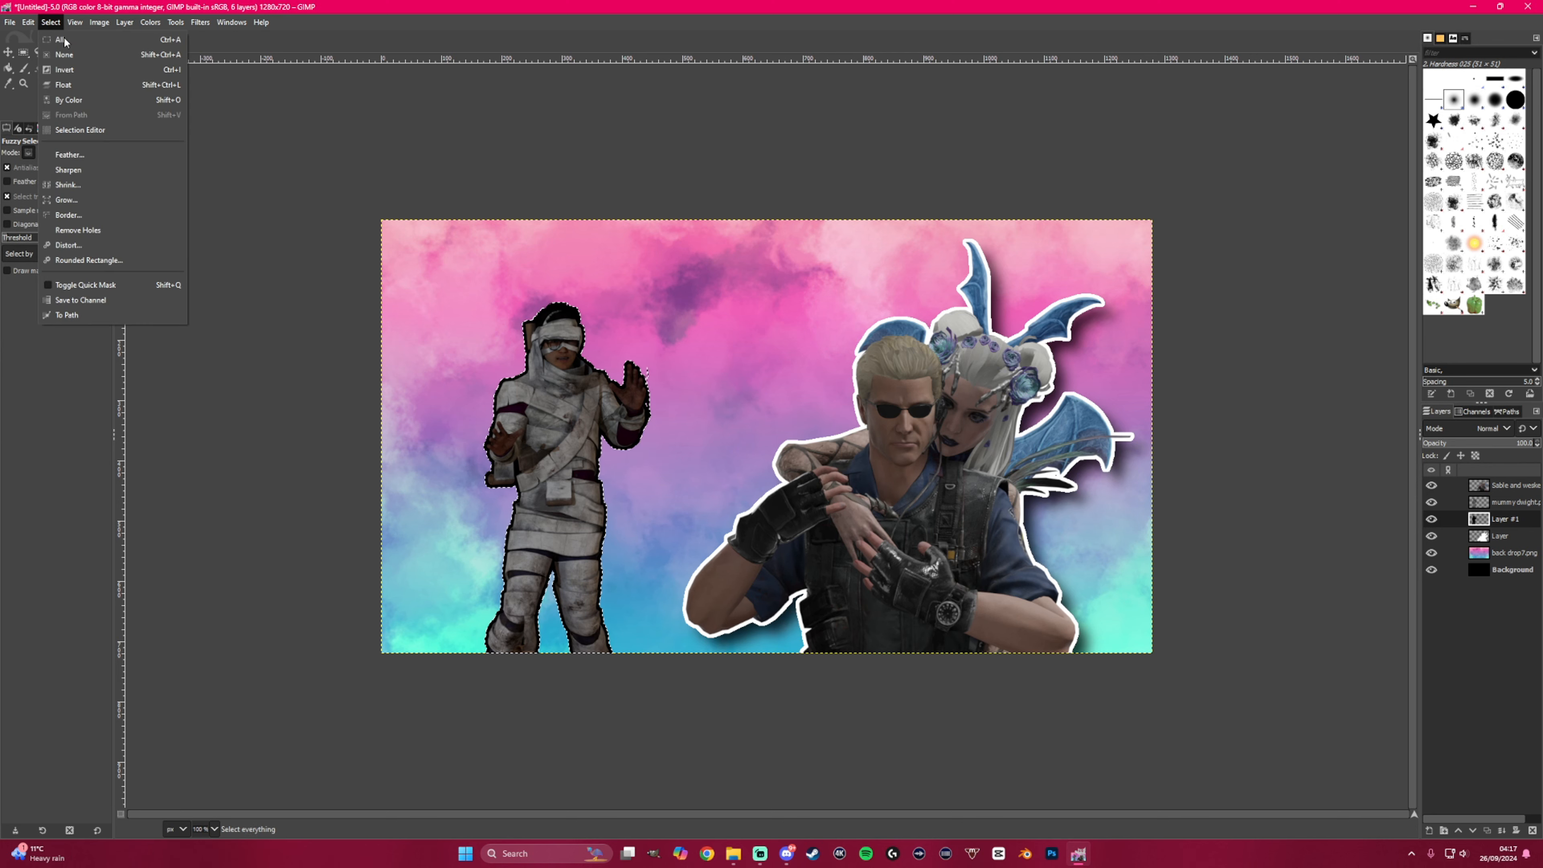
click(60, 202)
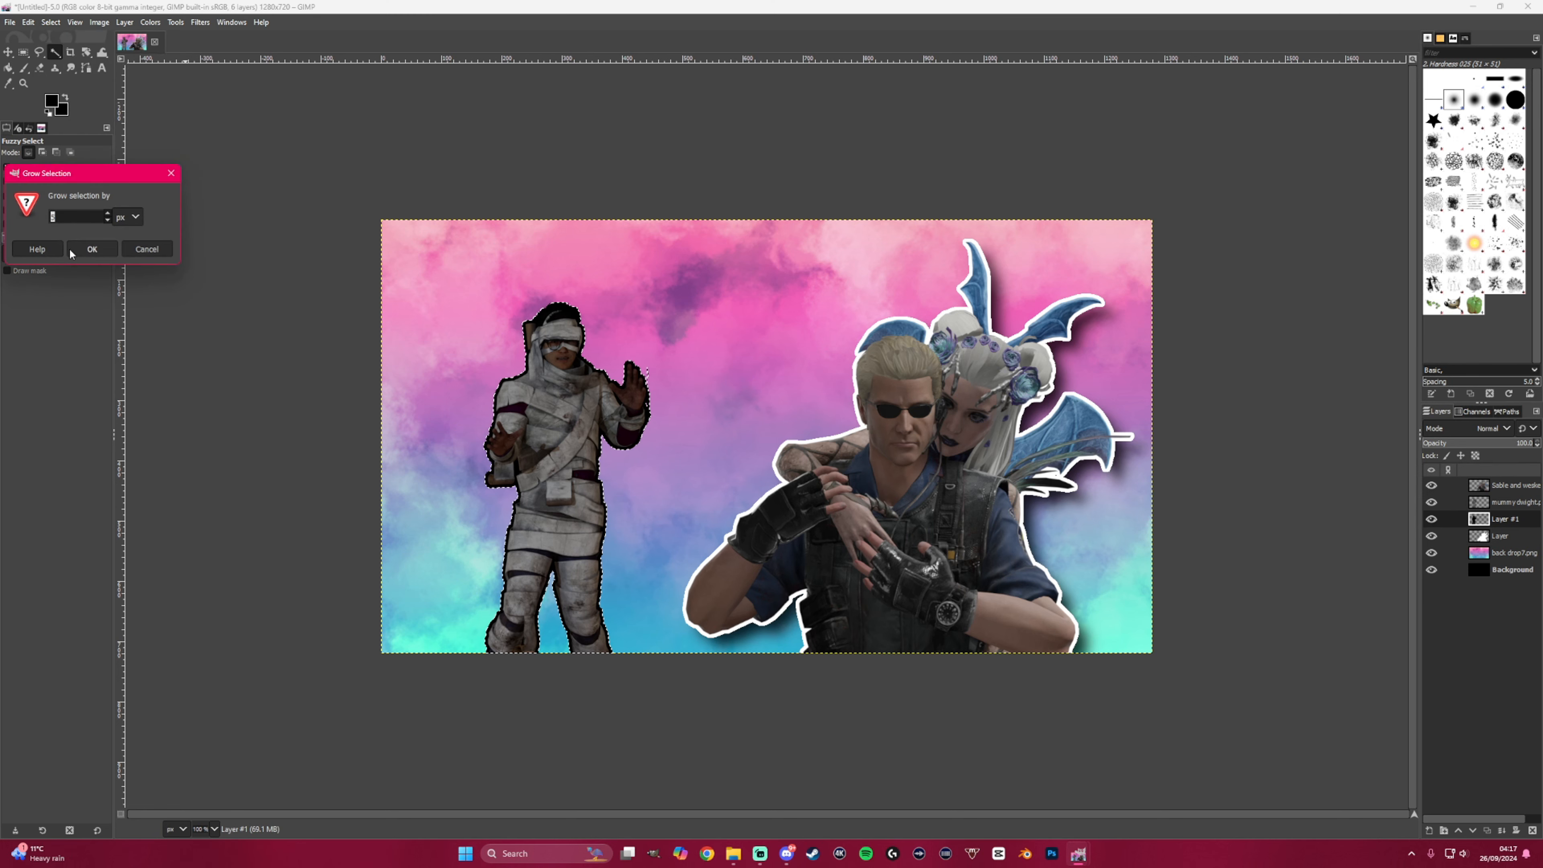
click(92, 249)
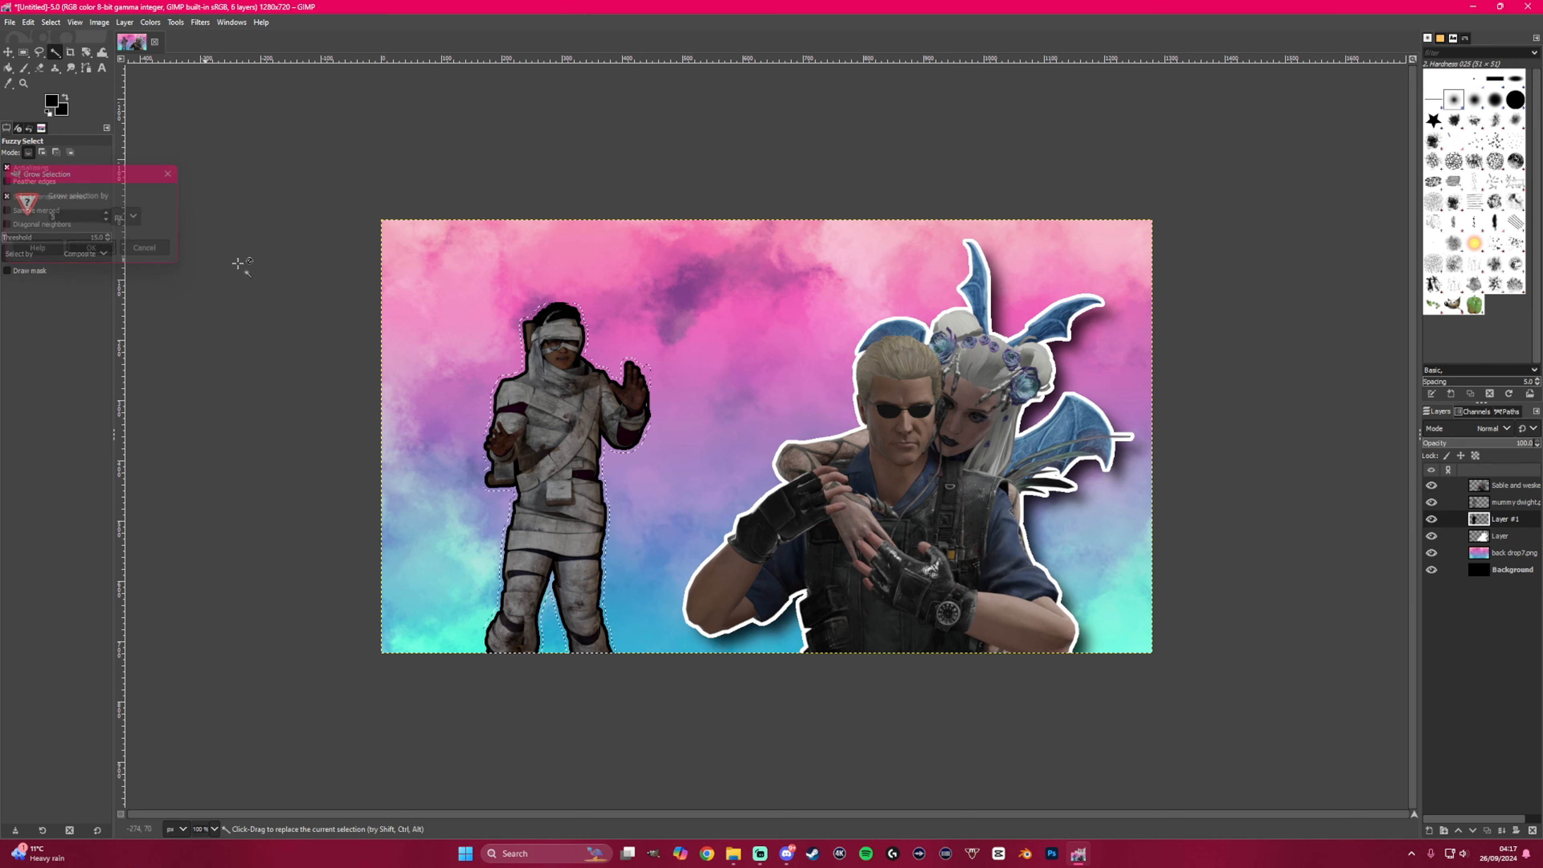
- Set the foreground colour to white and add a new transparent 1280 x 720 px layer above the black outline layer
click(52, 103)
click(166, 169)
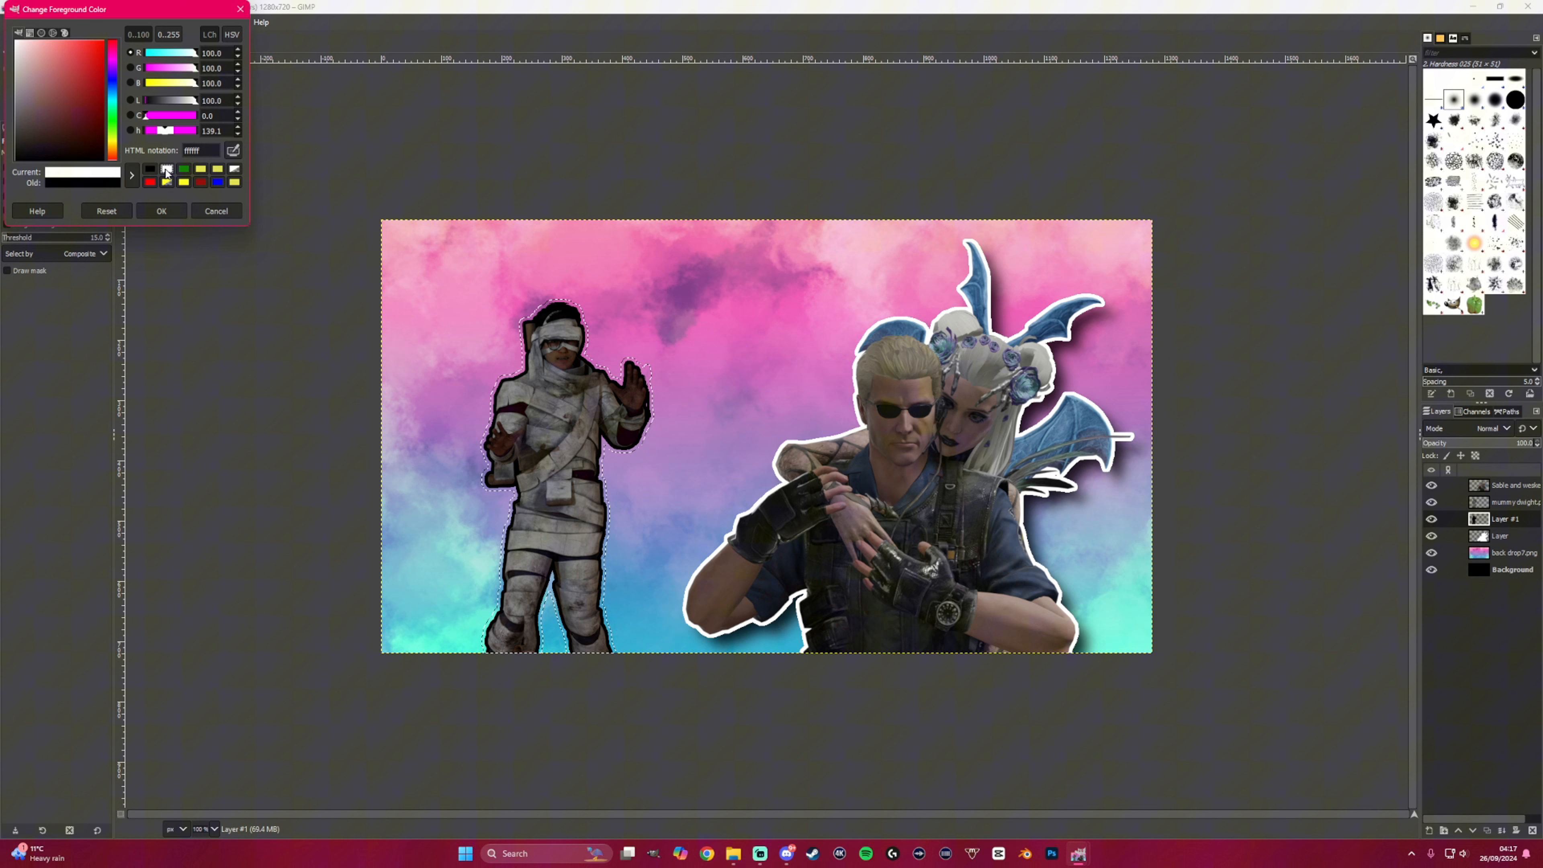
click(161, 211)
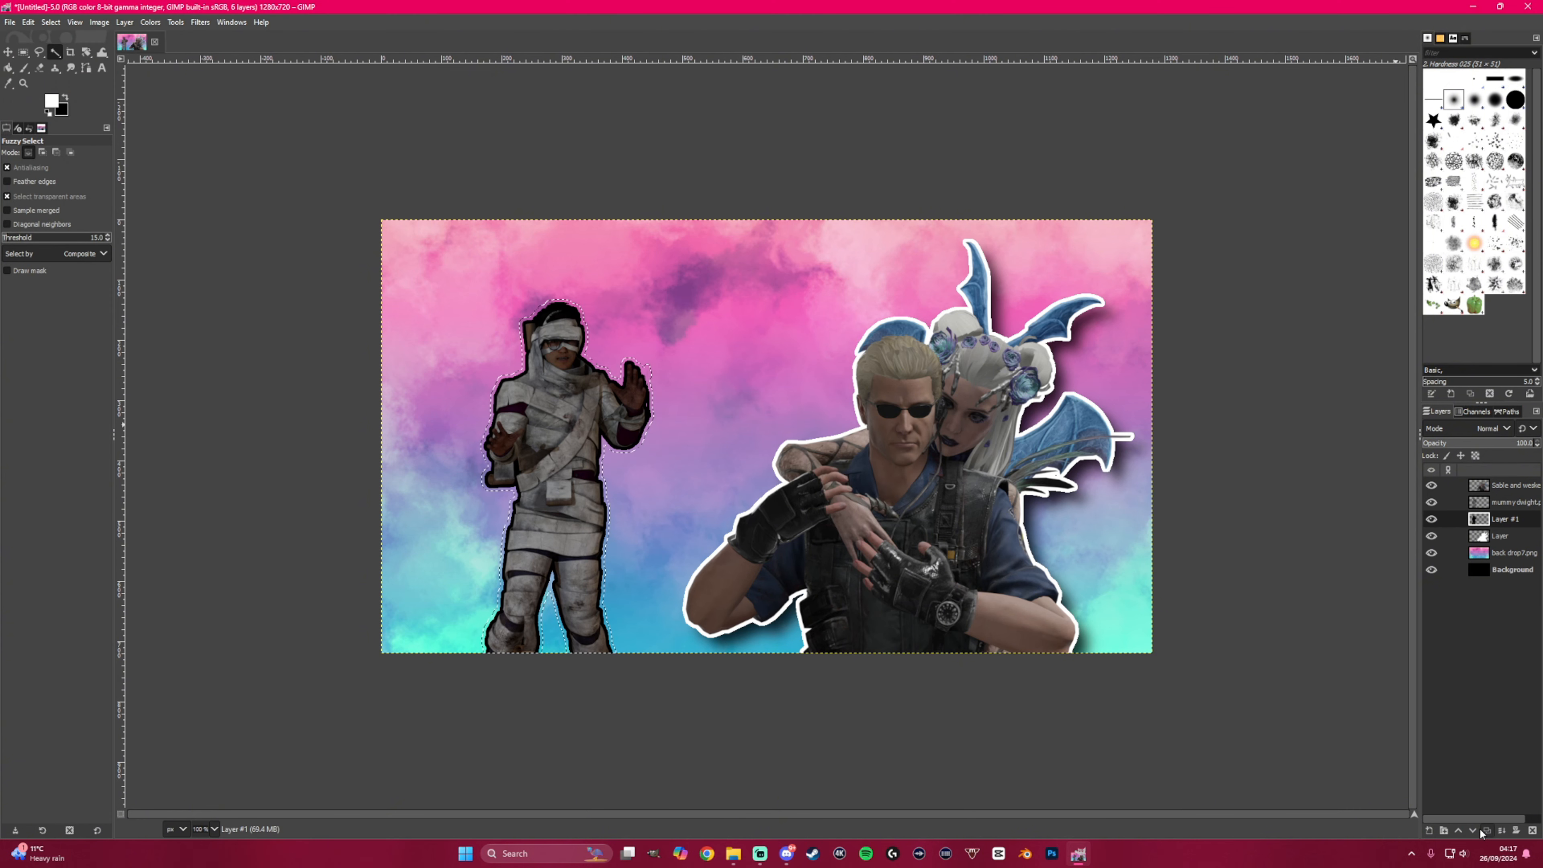
click(1429, 830)
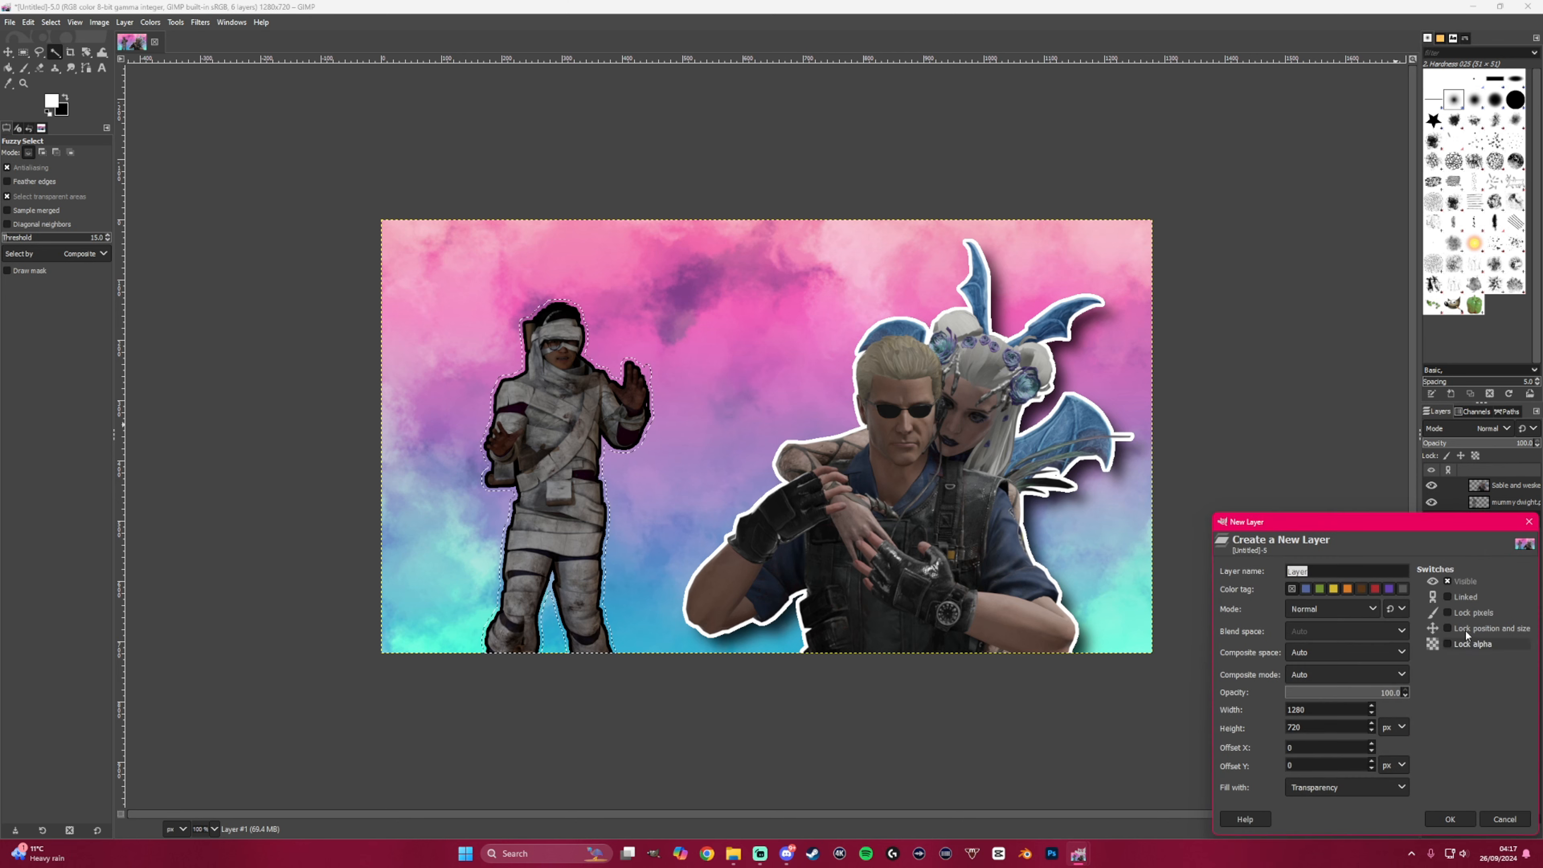
click(1449, 818)
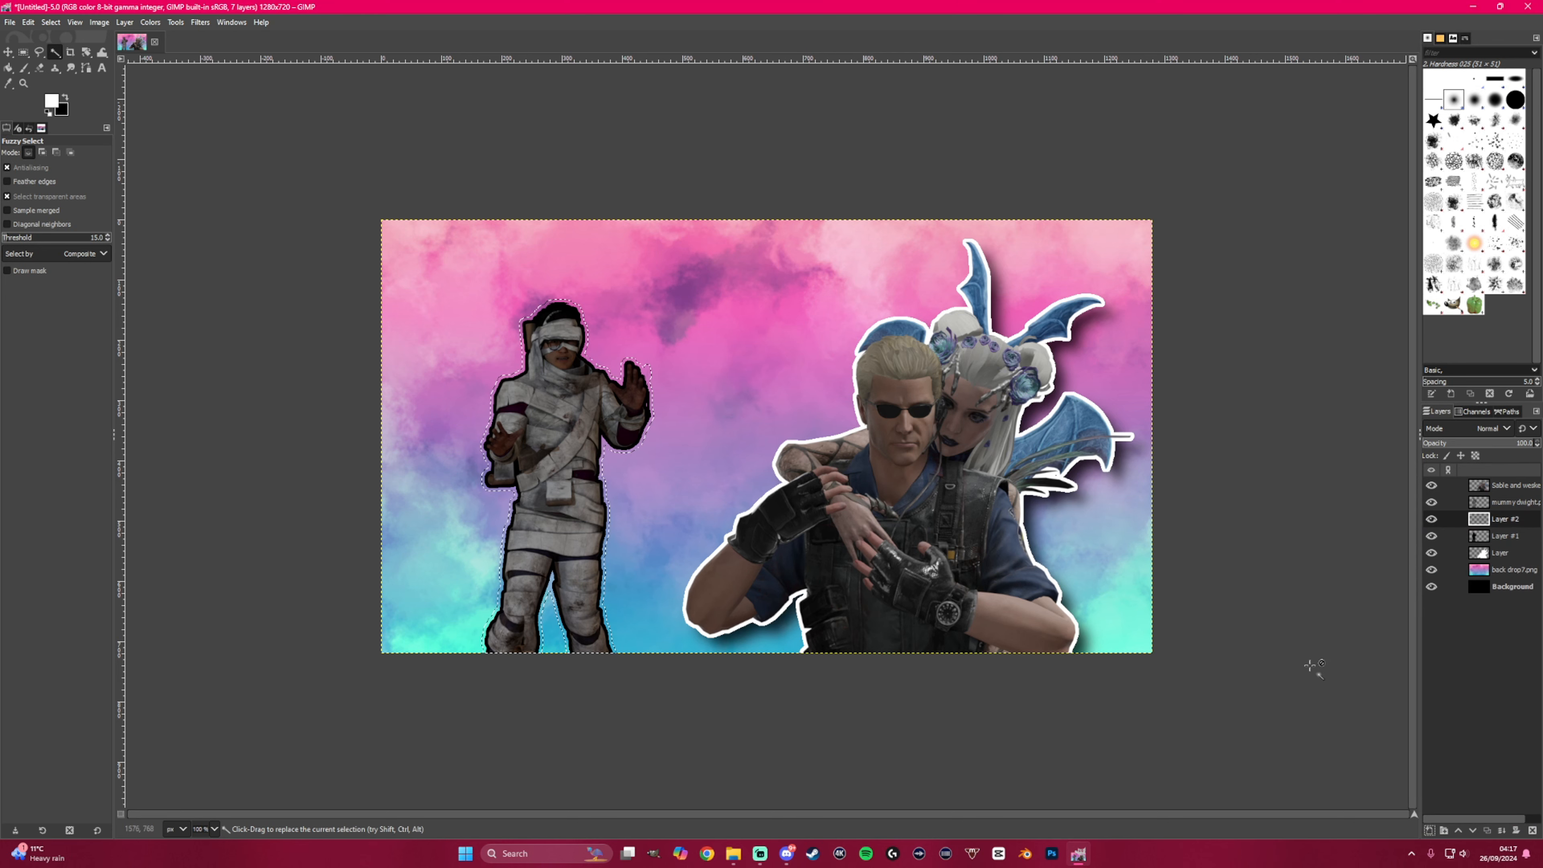
- Bucket-fill the grown selection with white on the new layer and move that layer below the black outline layer
click(11, 72)
click(607, 438)
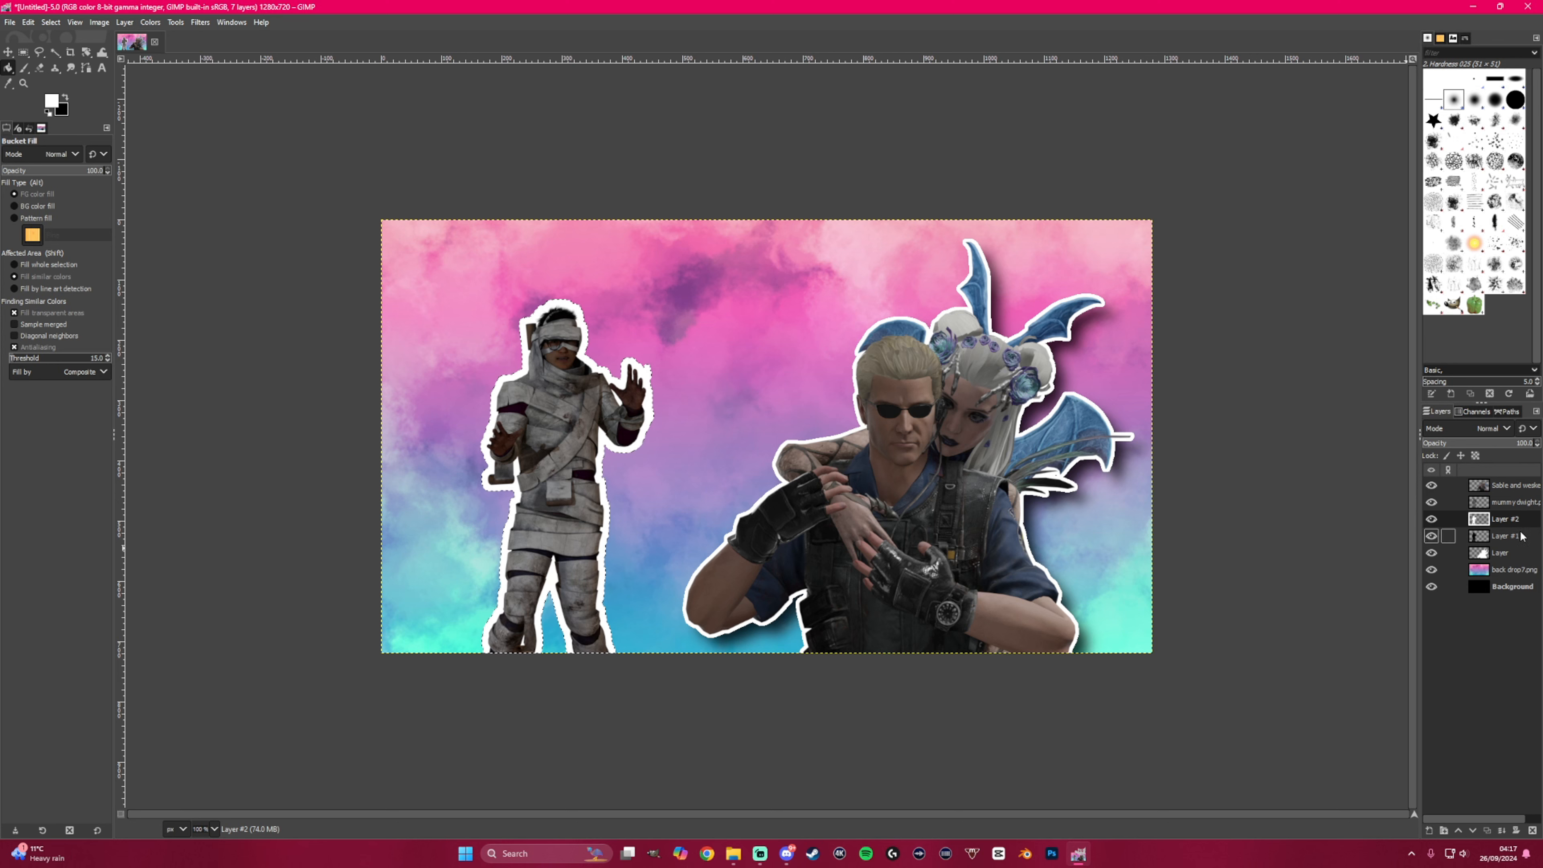
drag(1510, 520, 1506, 548)
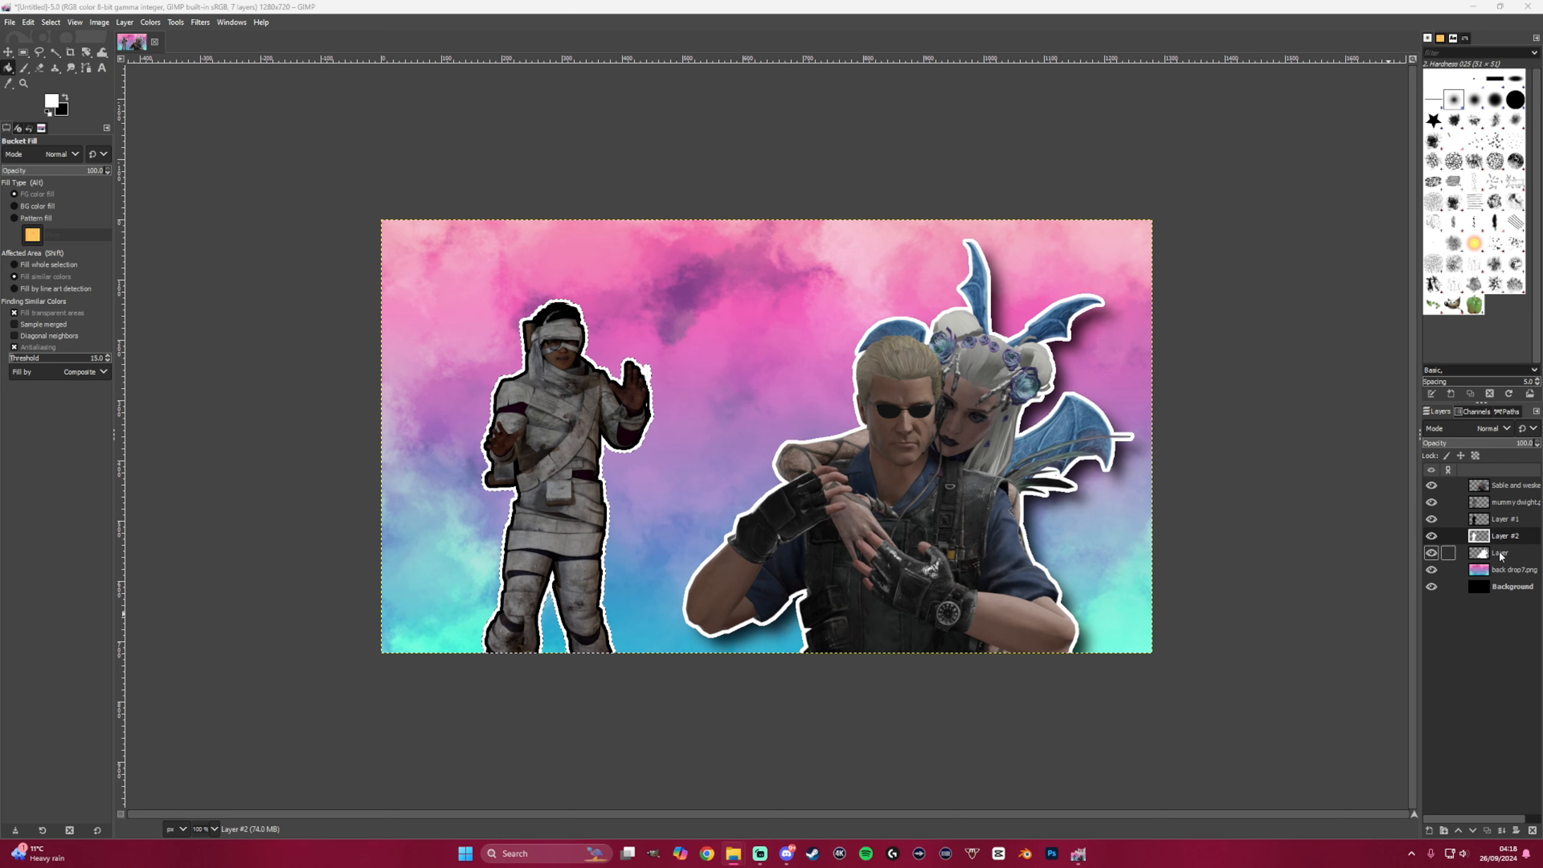
- Apply a Gaussian Blur of 1.50 in X and Y to the black outline on Layer #1
click(1504, 520)
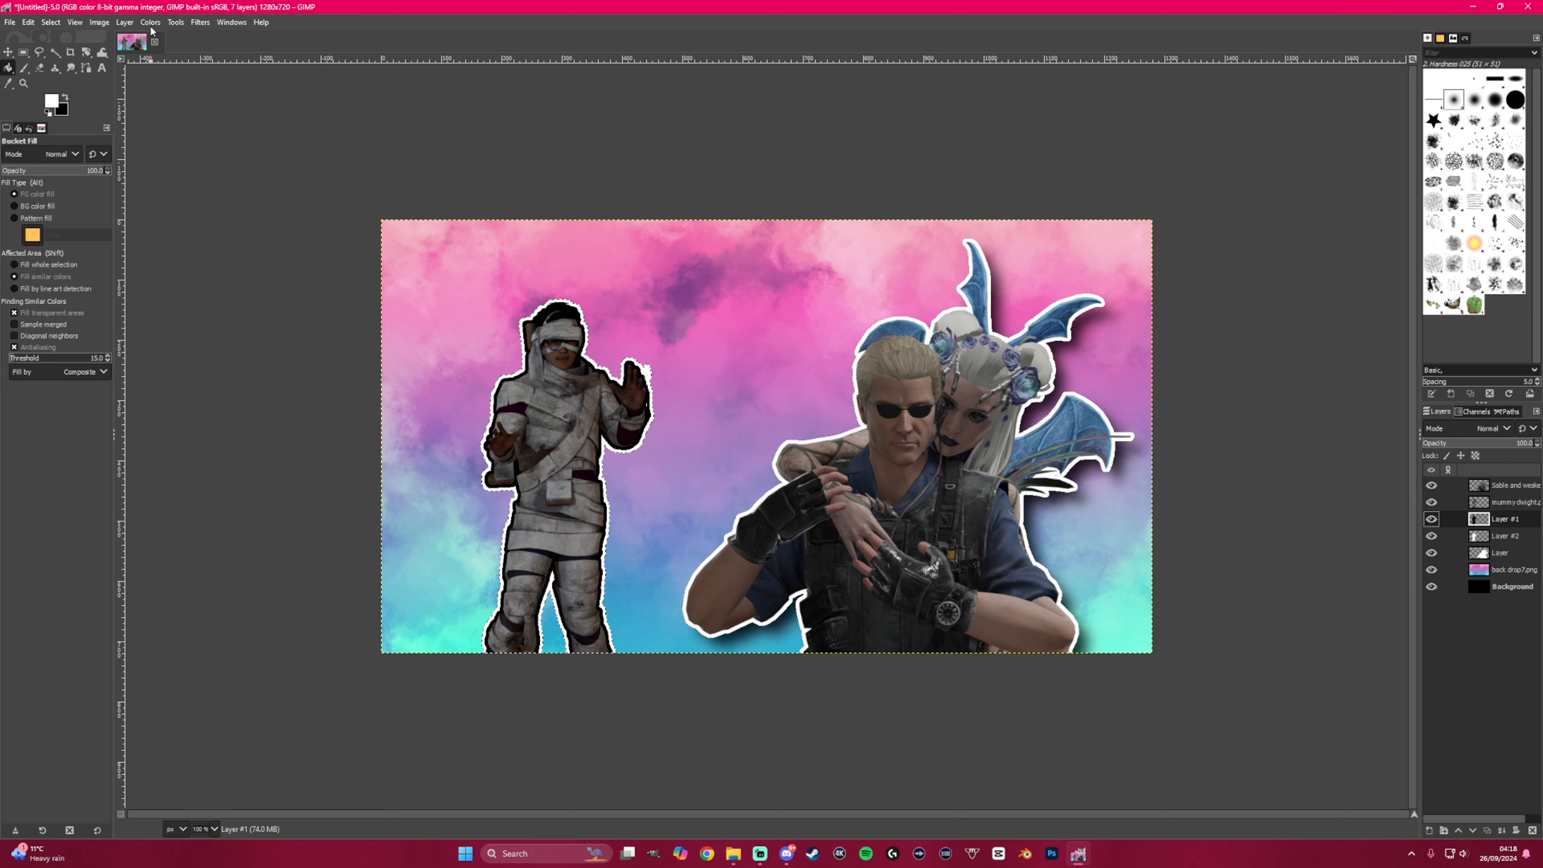
click(196, 23)
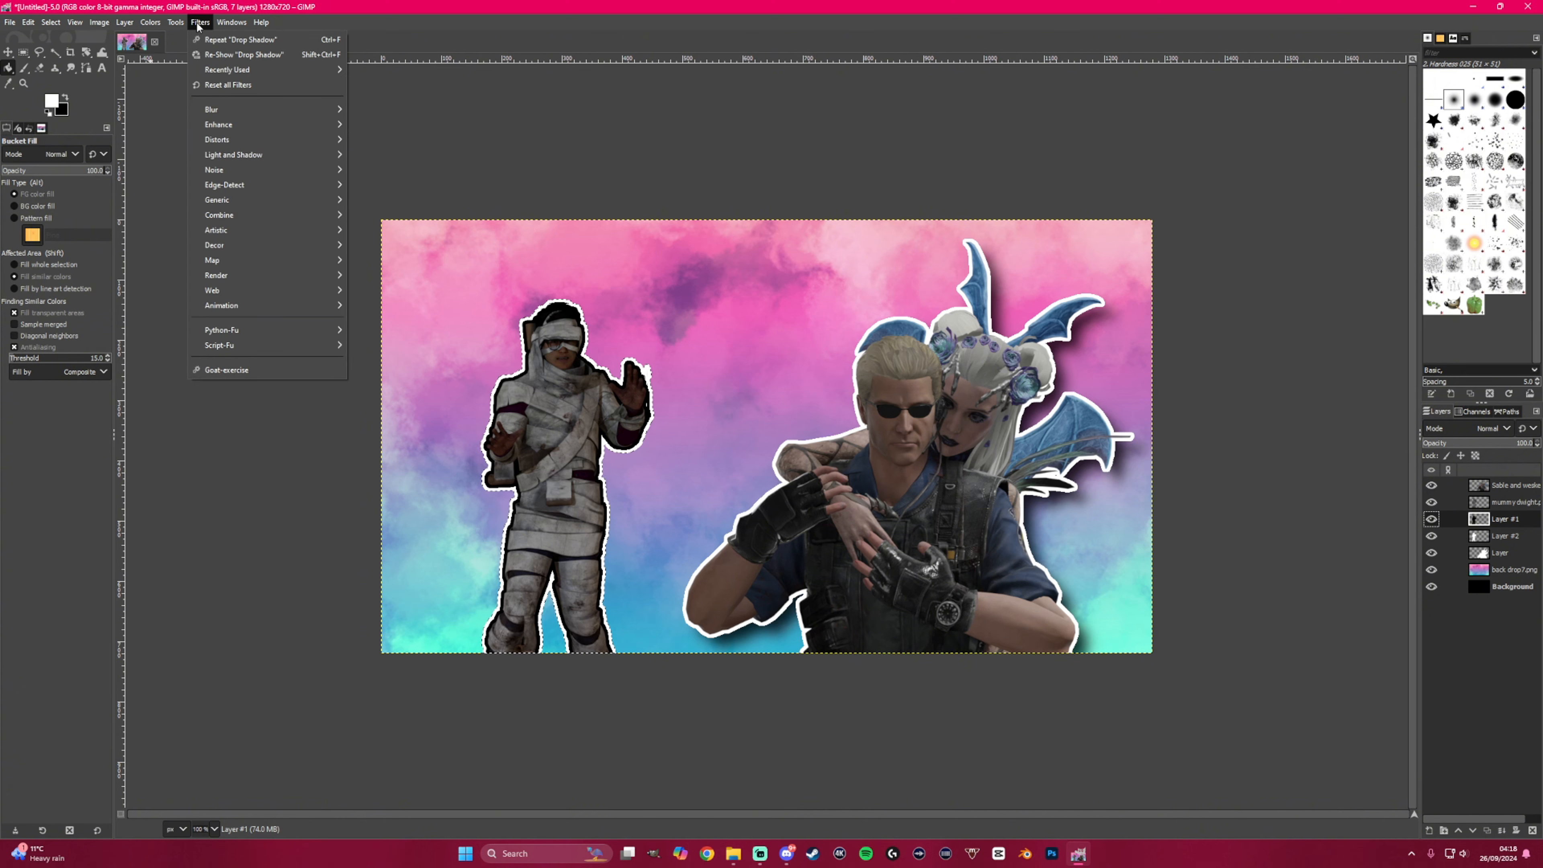
mouse_move(316, 109)
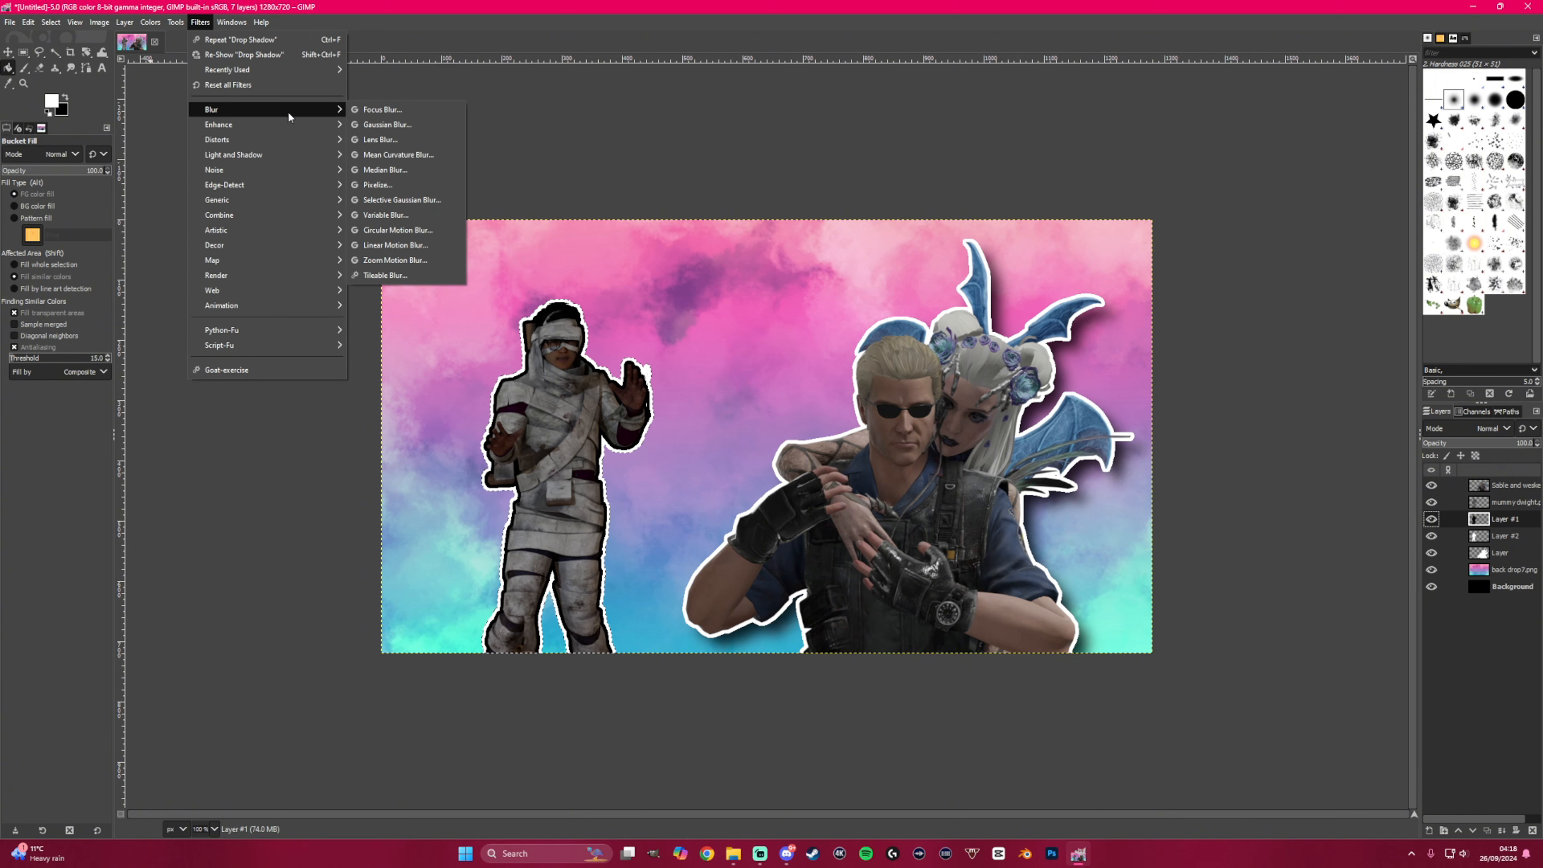
click(384, 126)
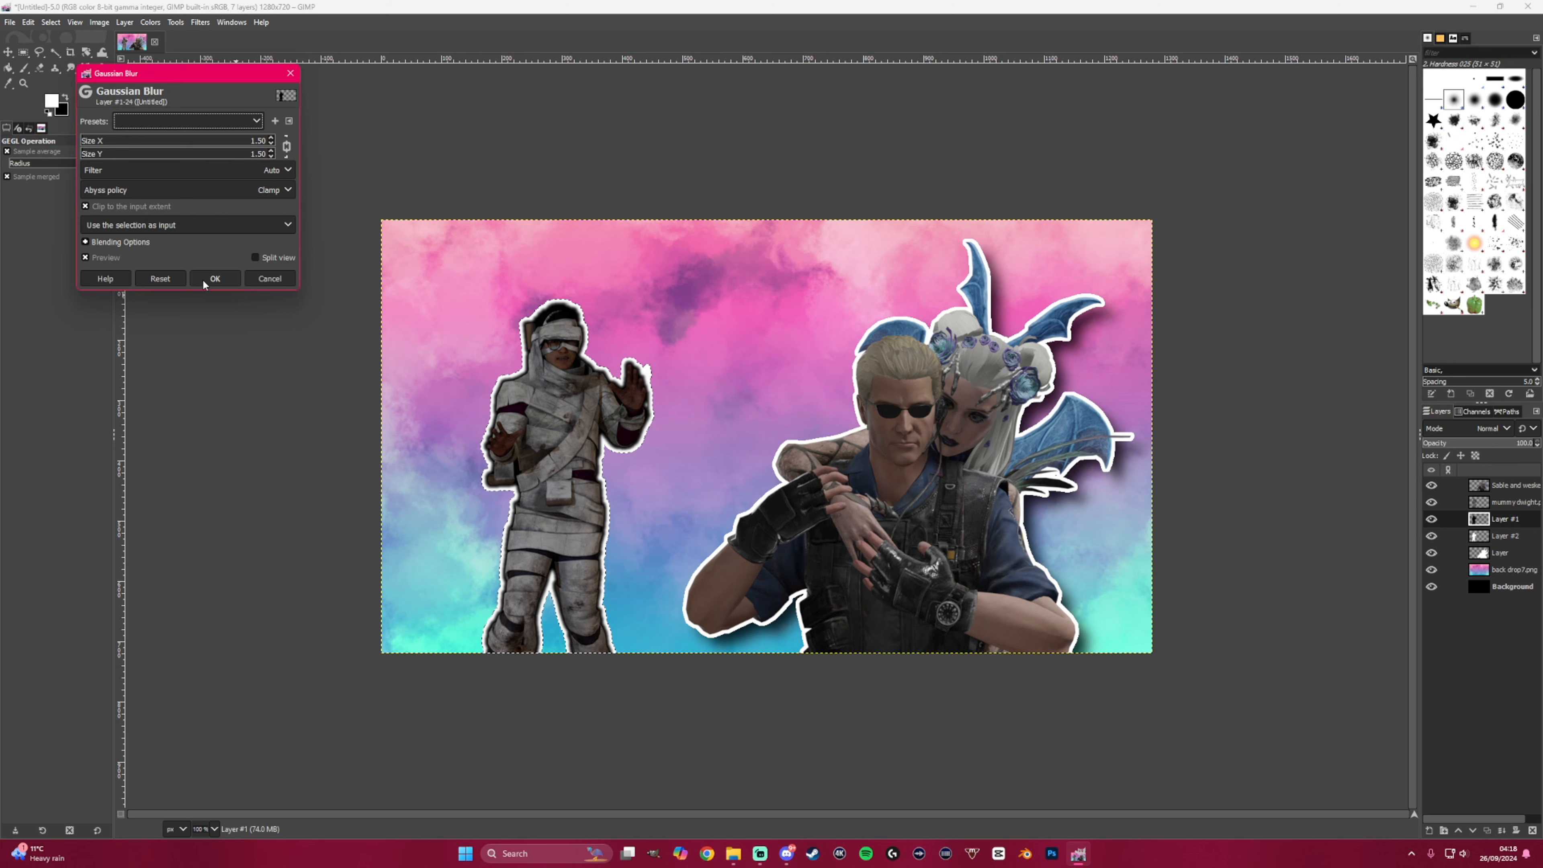
click(215, 279)
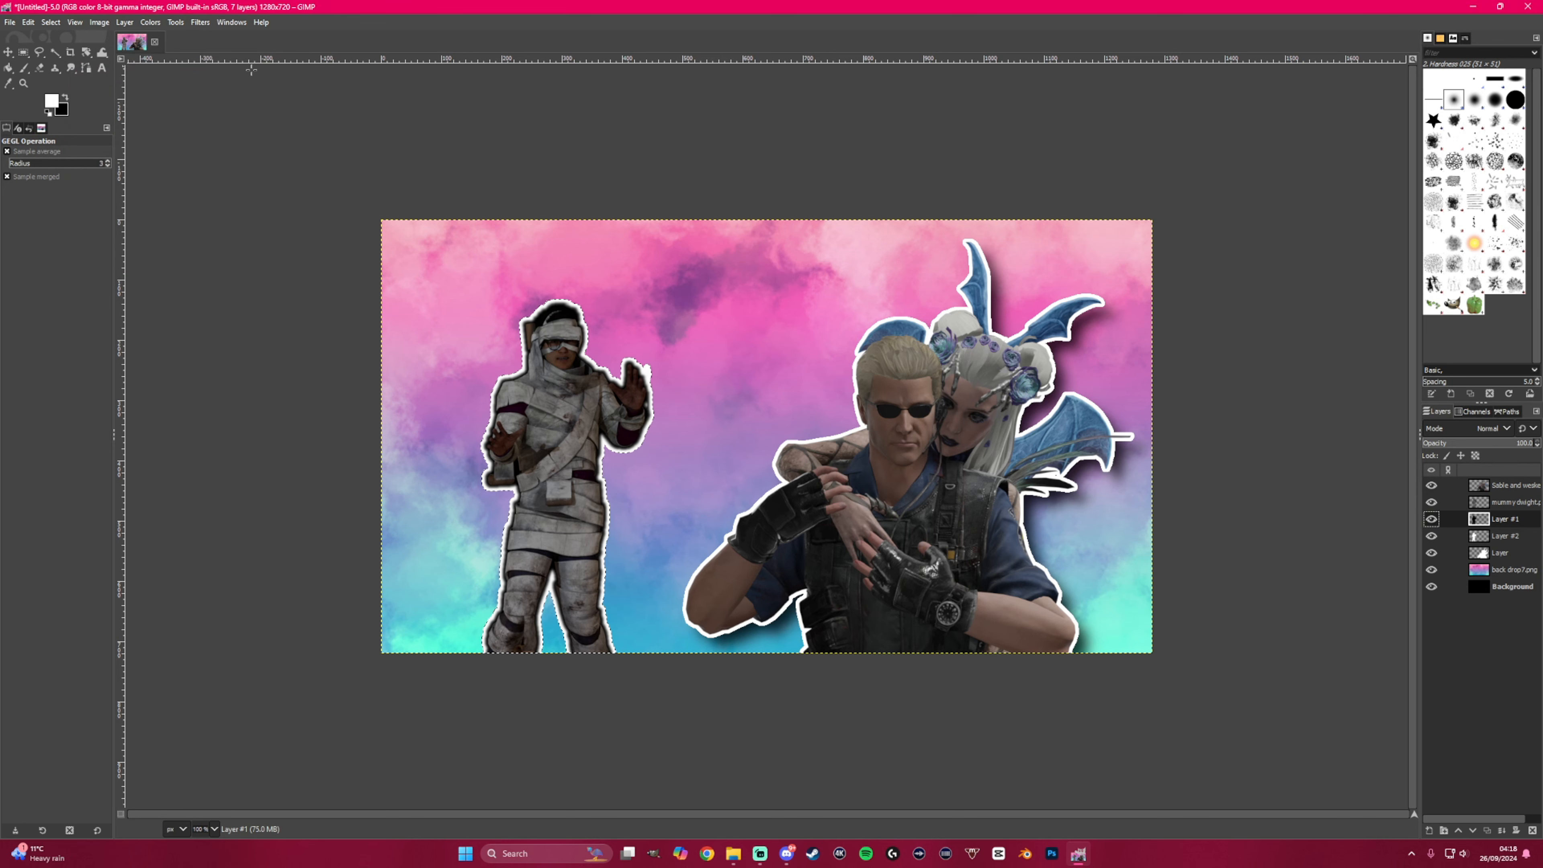
click(1488, 536)
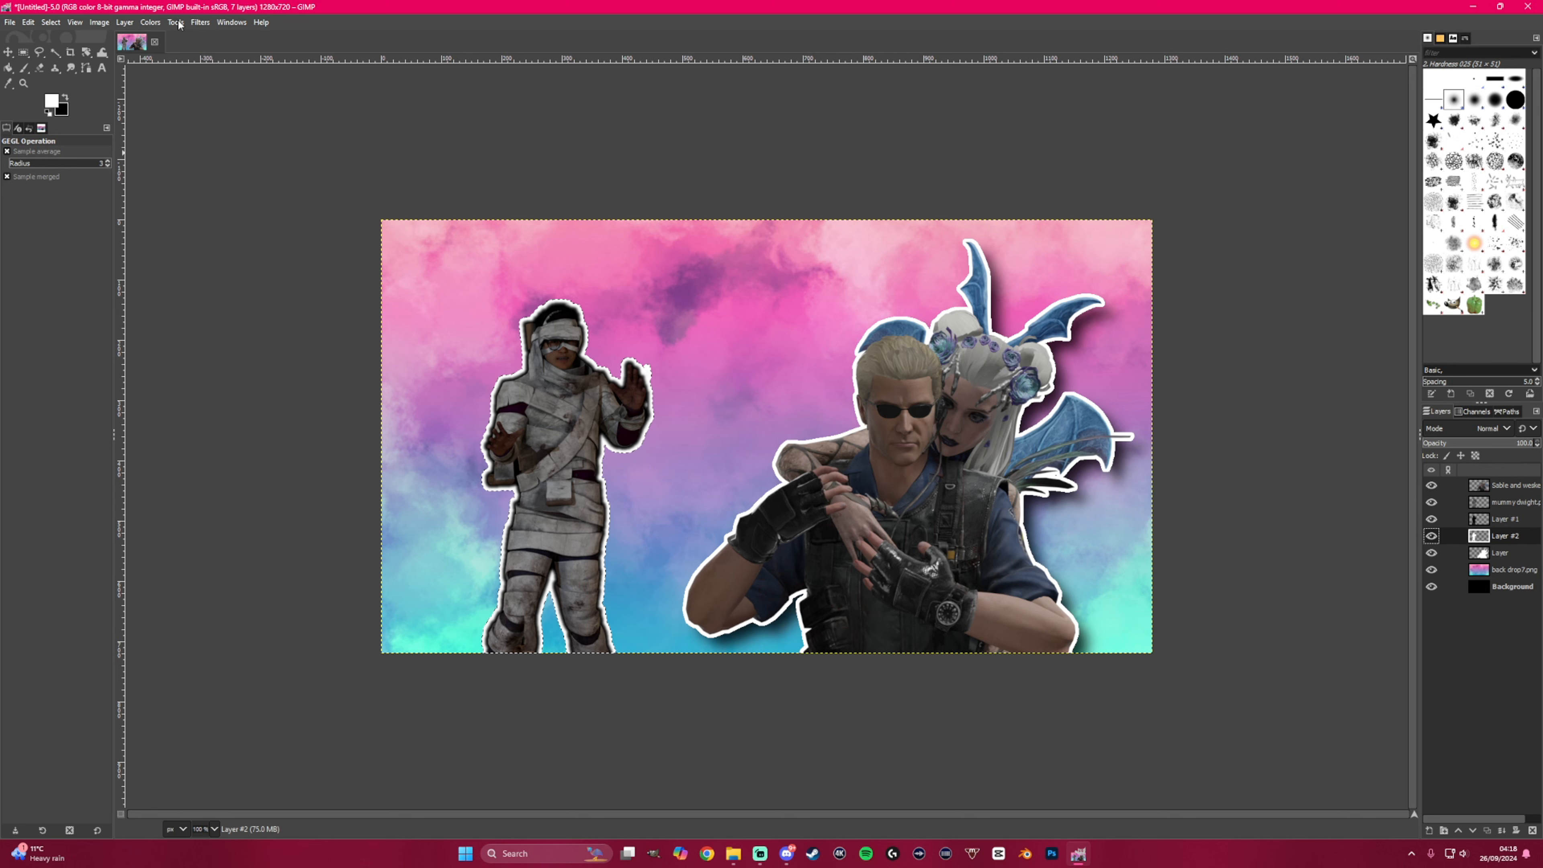
click(200, 22)
mouse_move(316, 109)
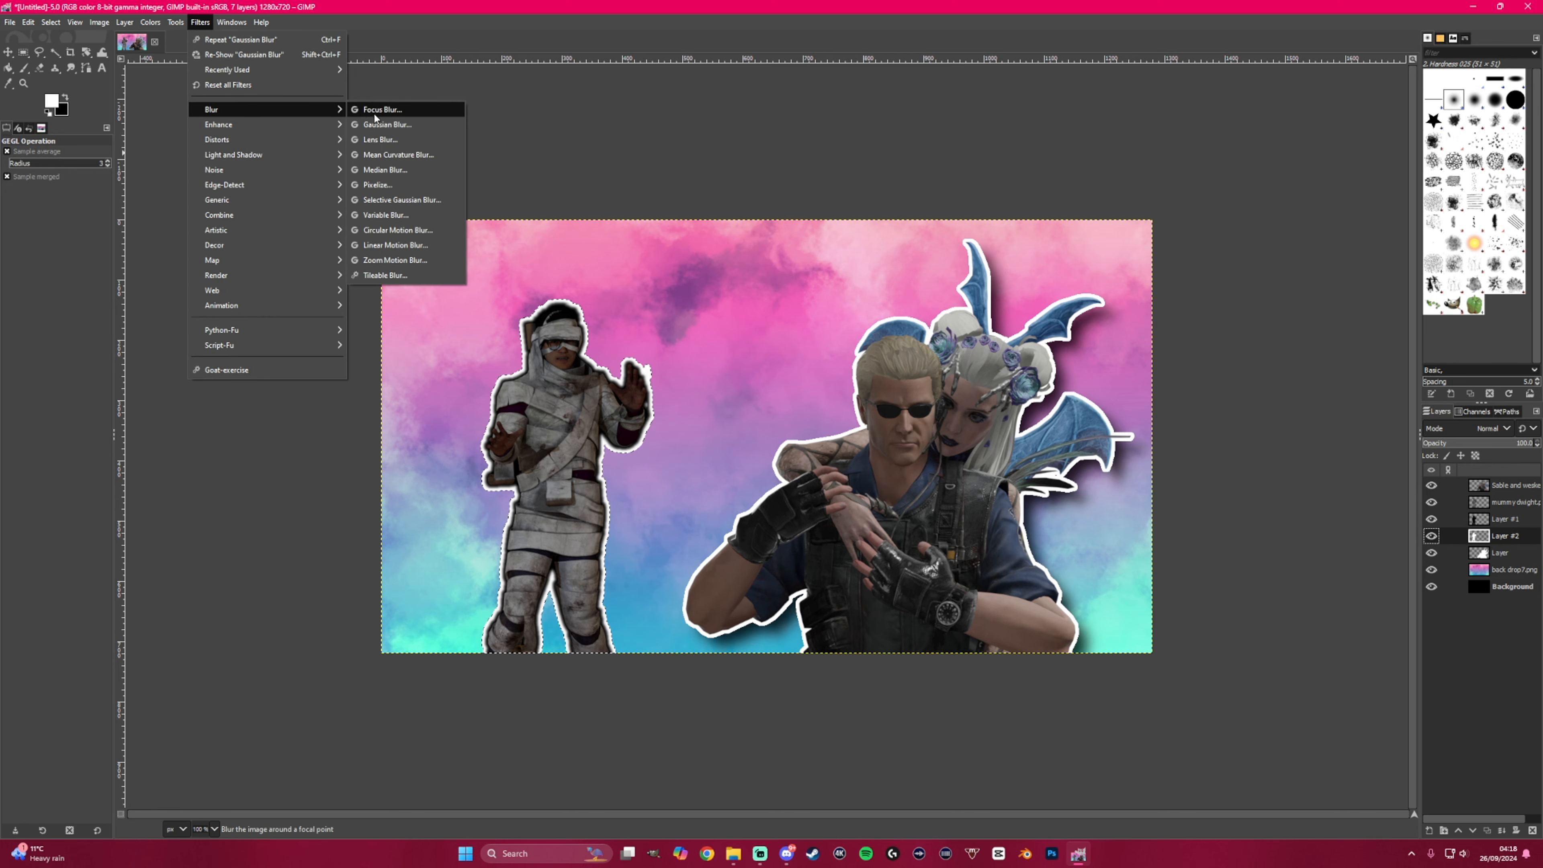
click(382, 125)
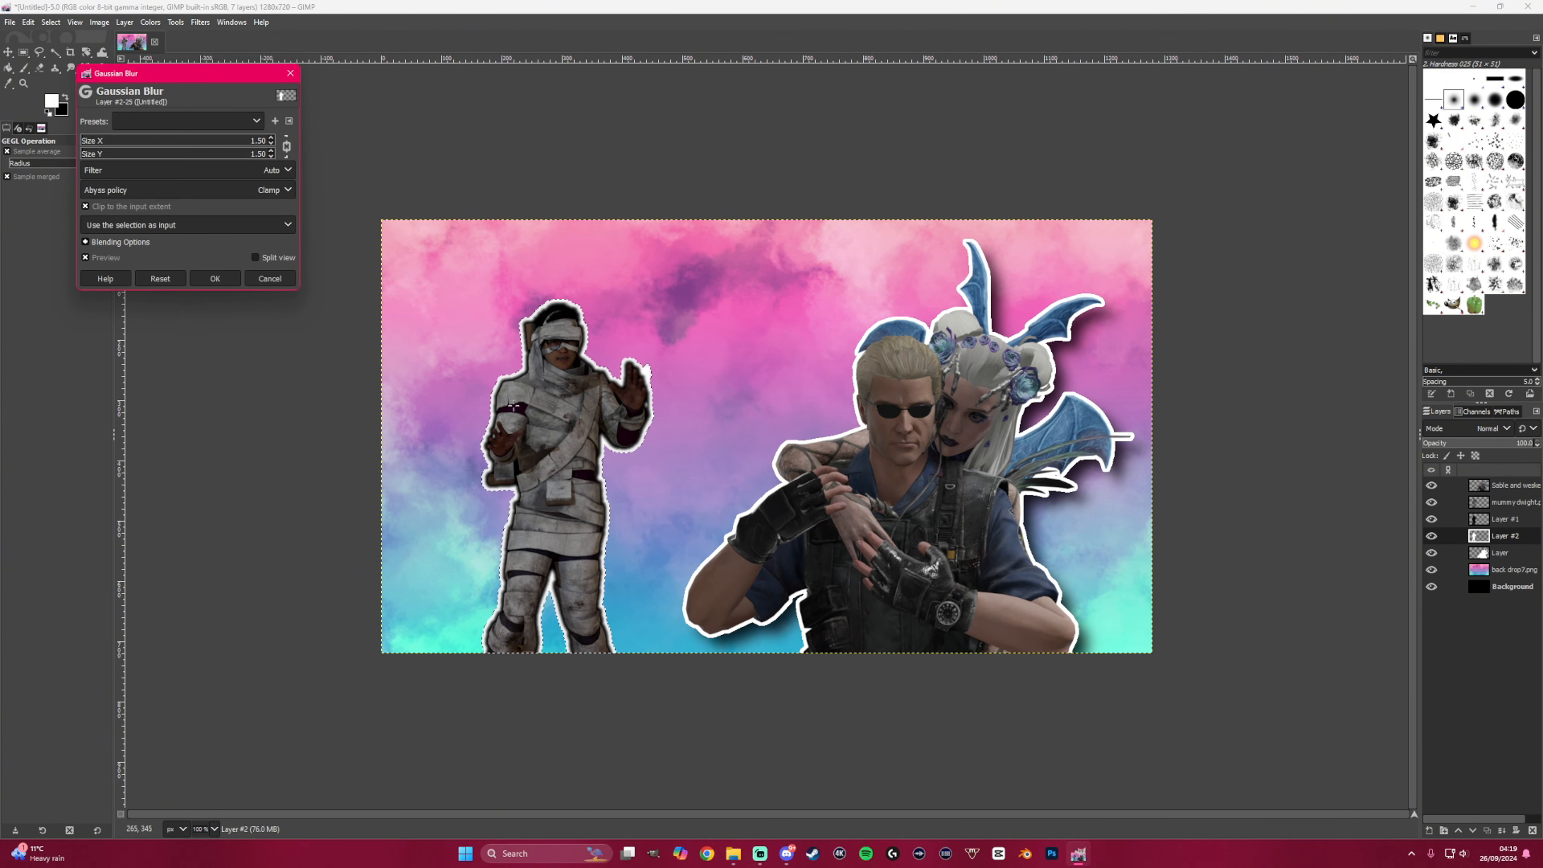
click(270, 279)
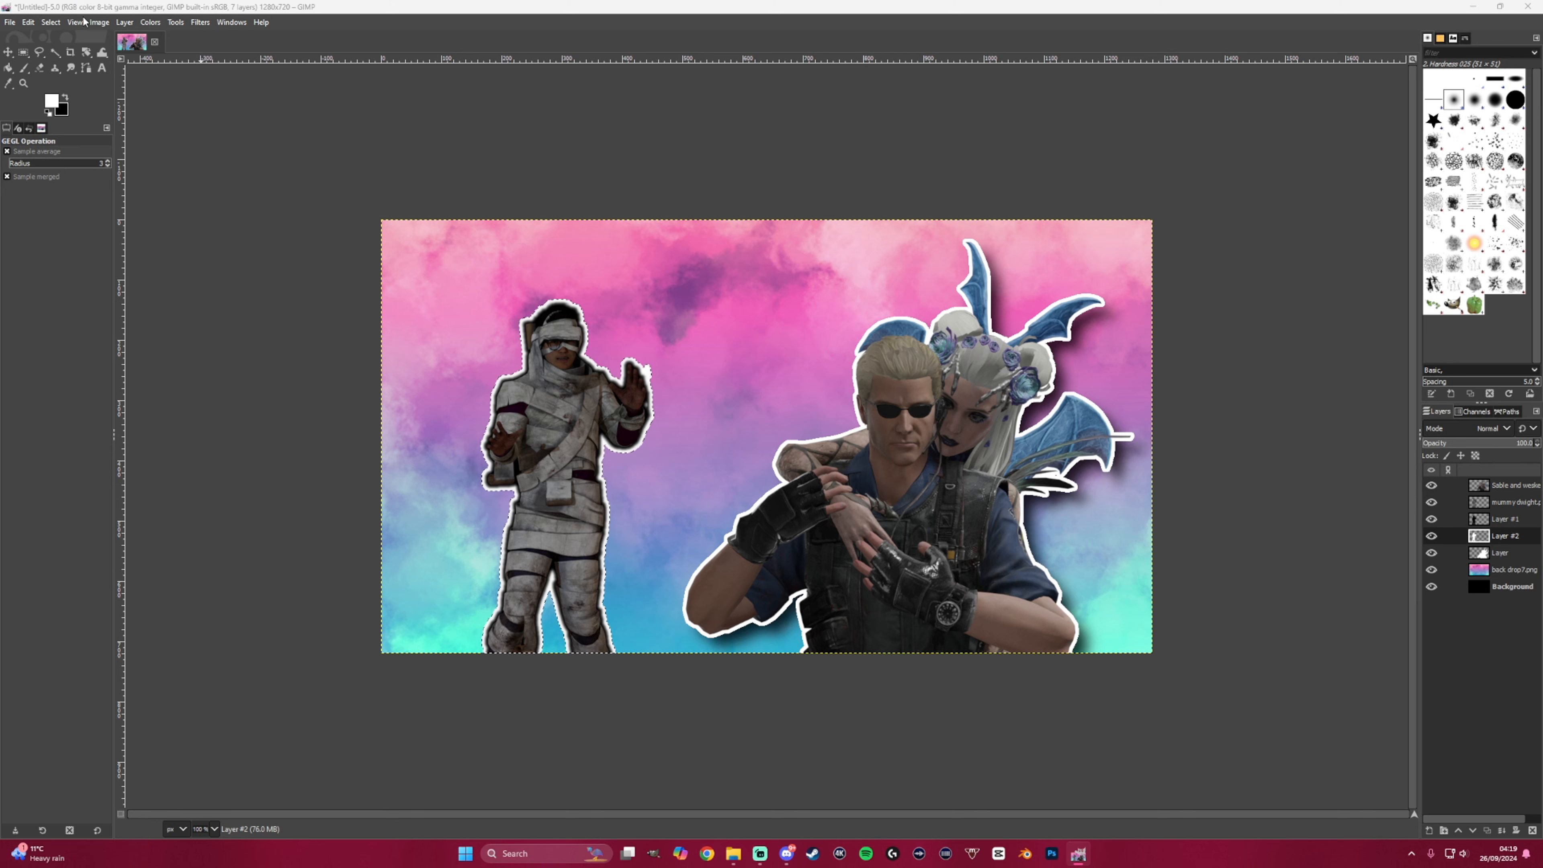
- Clear the selection and apply a Gaussian Blur of 7.50 in X and Y to the white outline on Layer #2
click(51, 23)
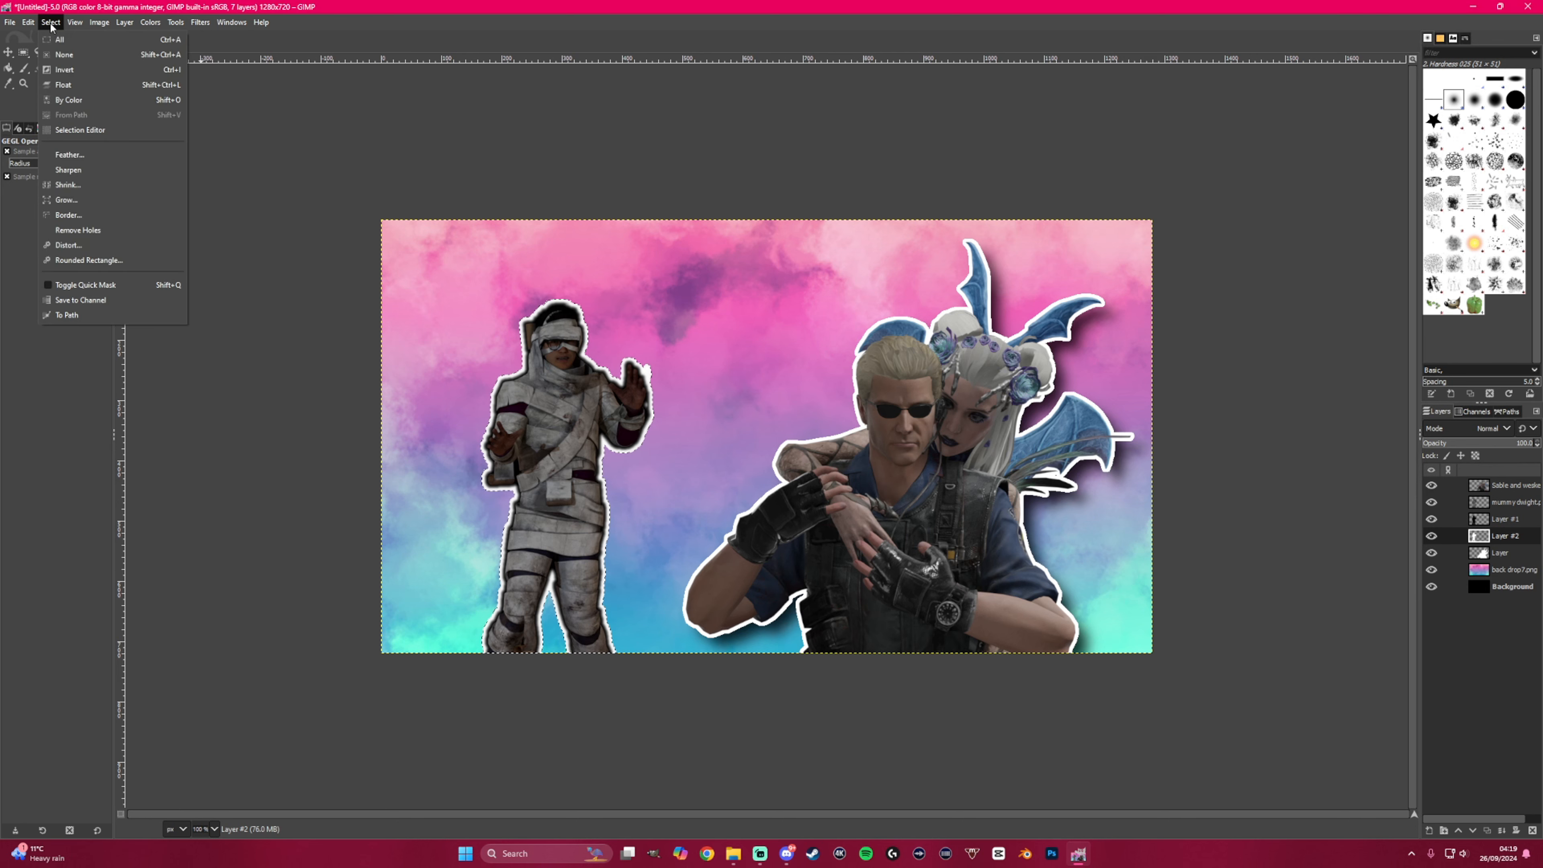
click(64, 54)
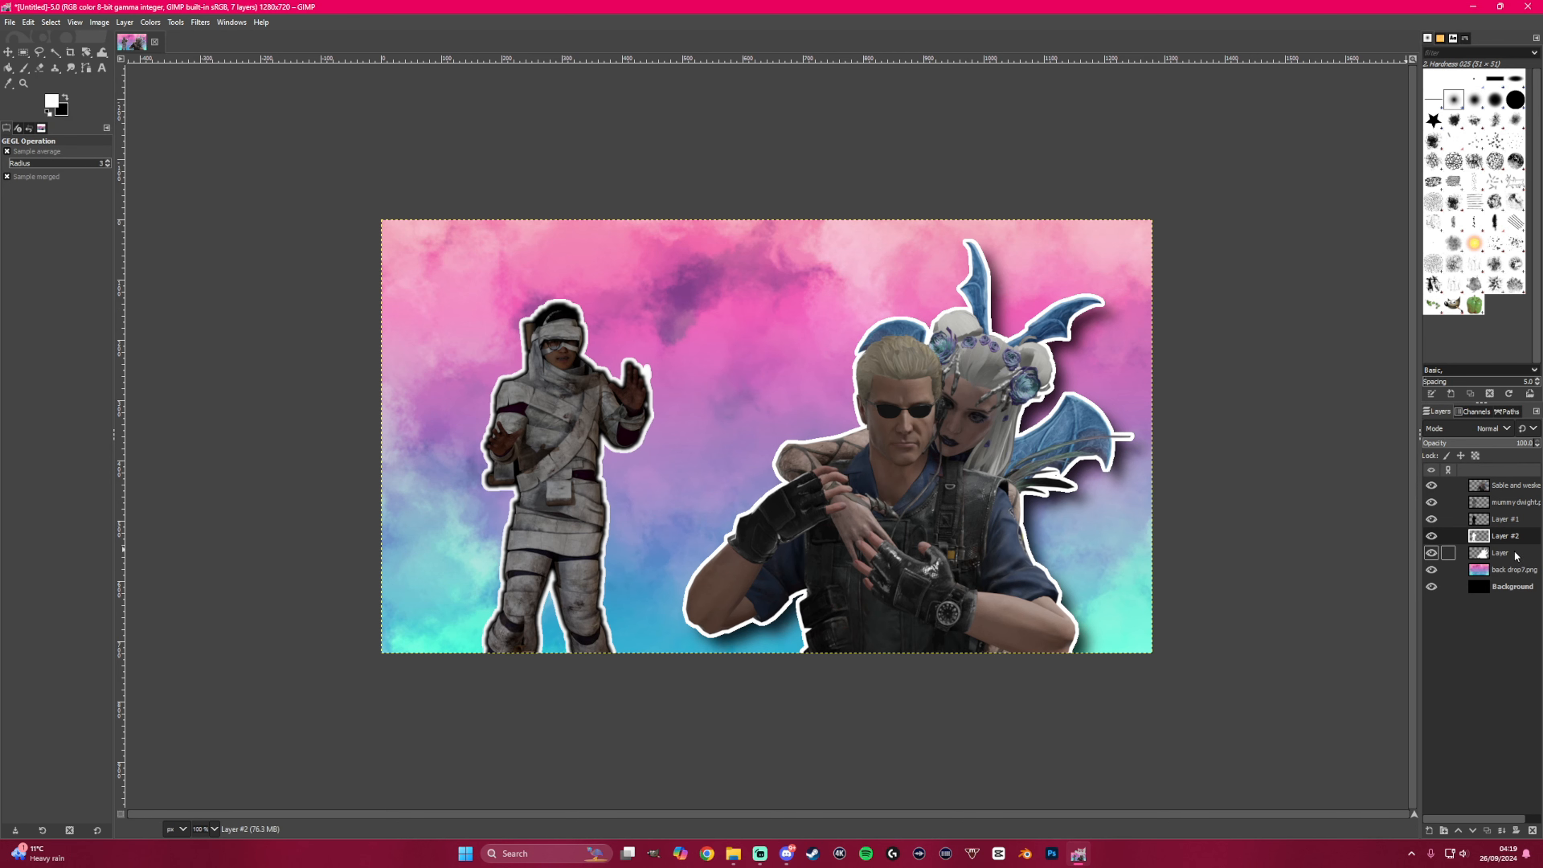
click(1512, 538)
click(200, 21)
mouse_move(286, 109)
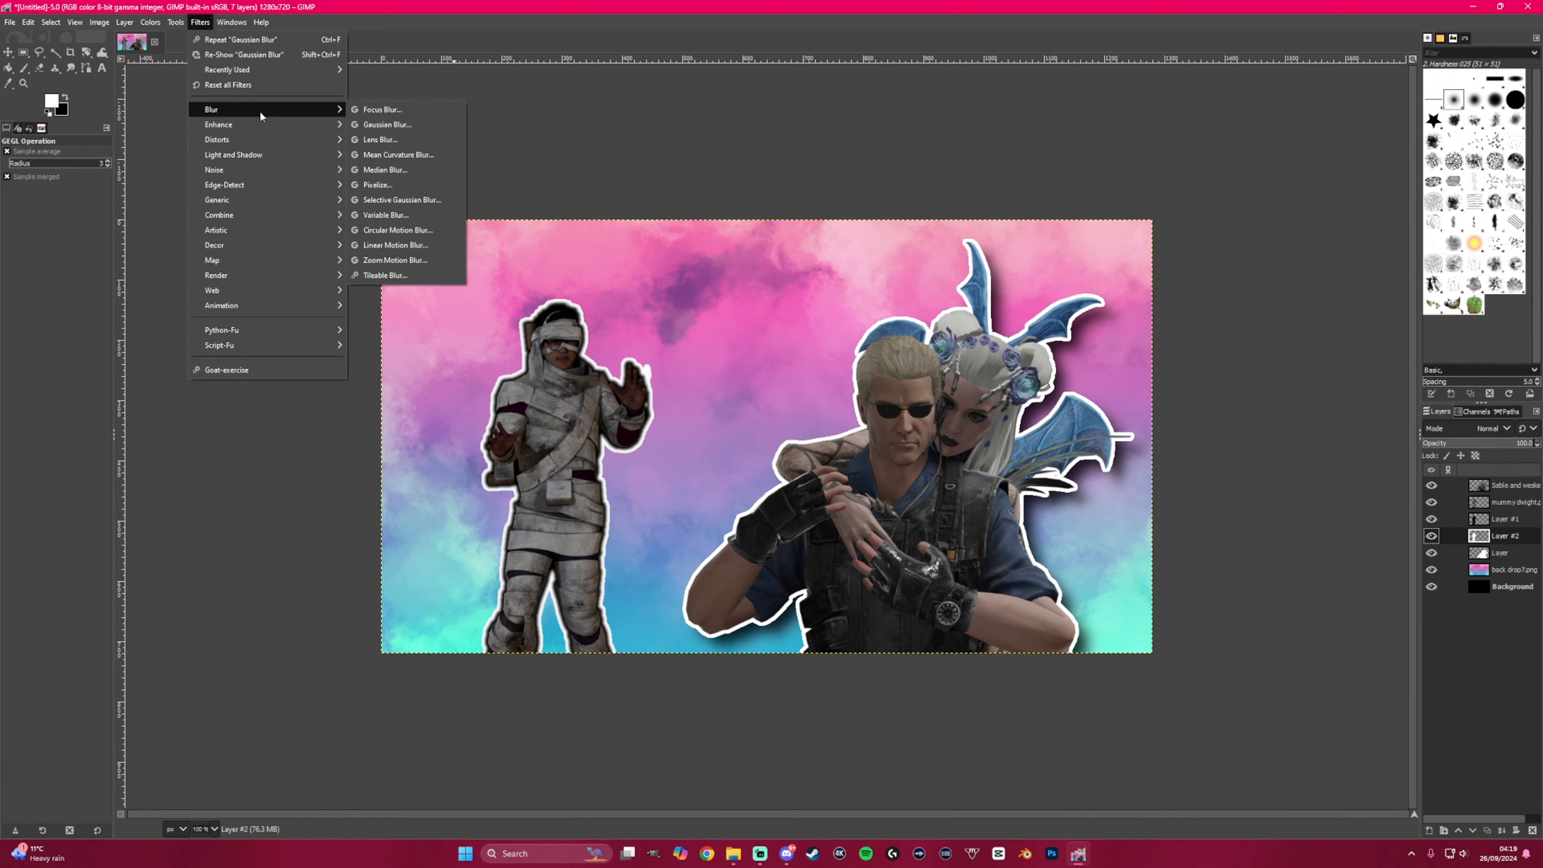
click(399, 129)
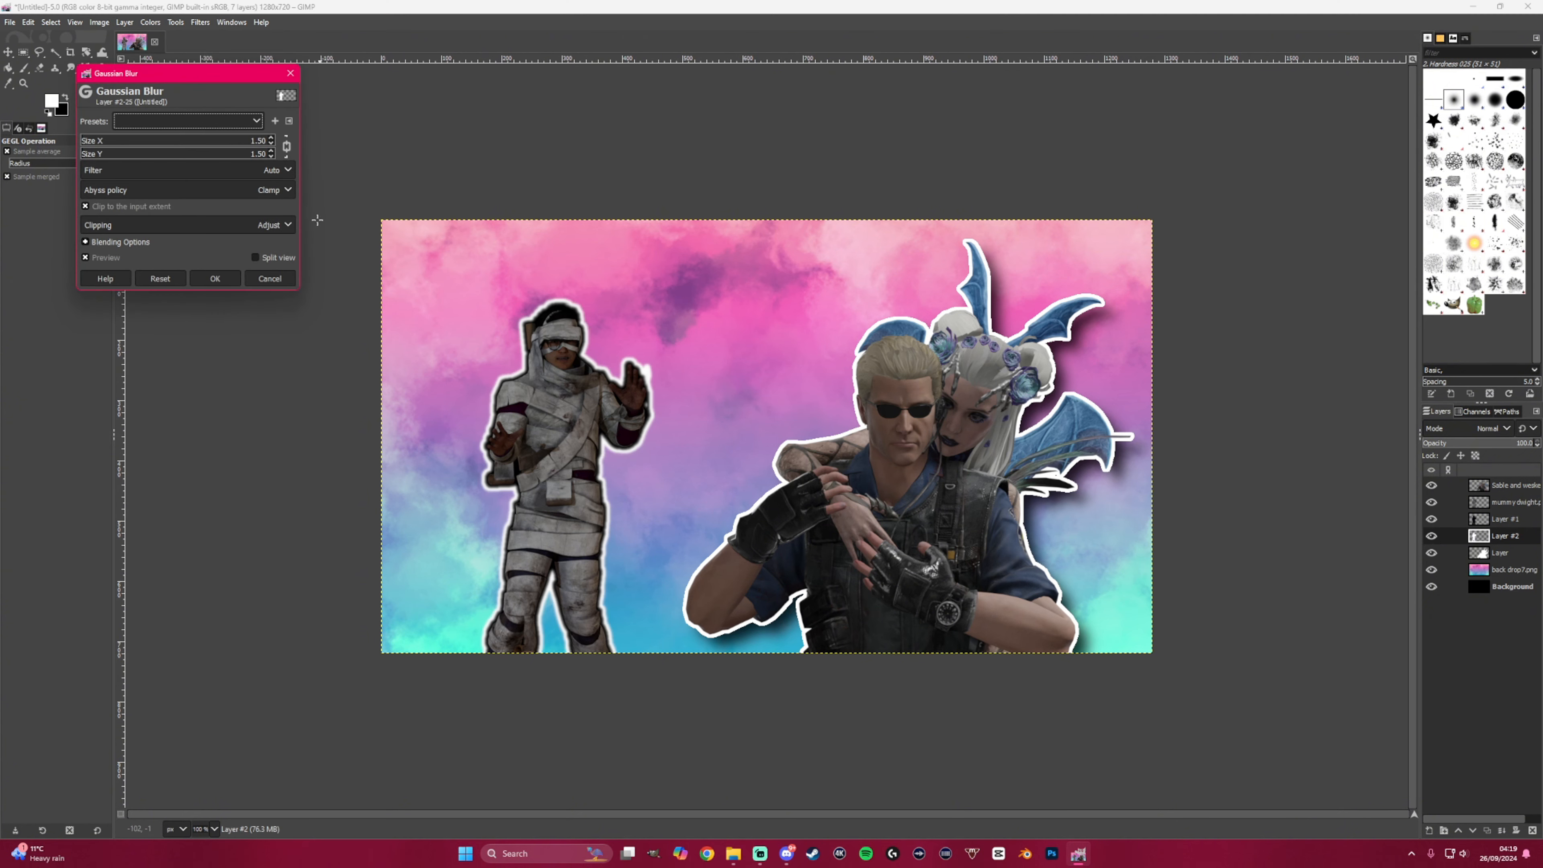
click(271, 138)
click(270, 138)
click(271, 138)
click(271, 138)
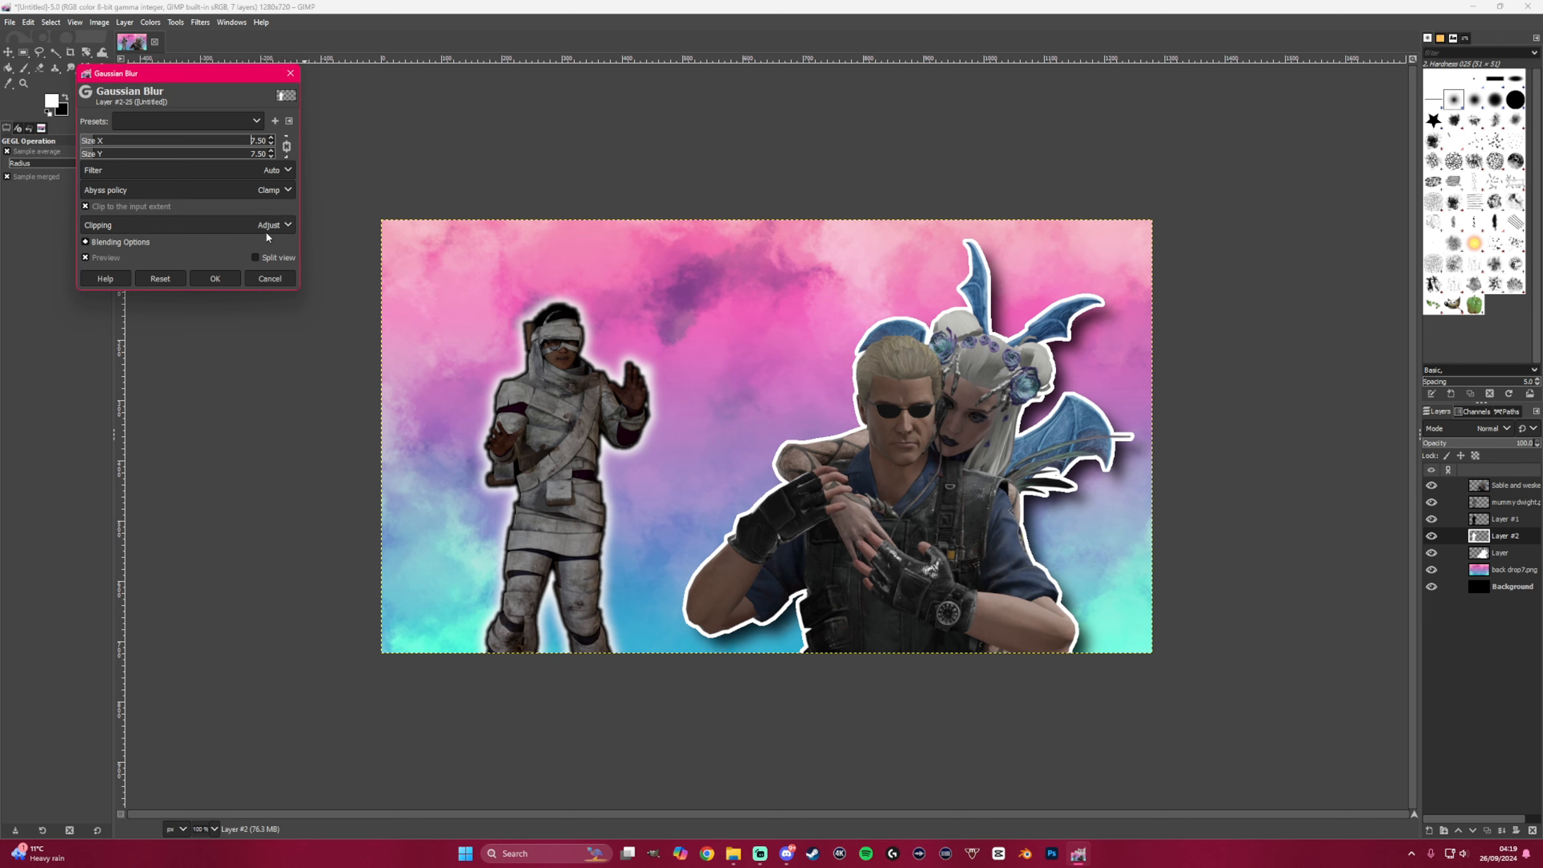
click(215, 278)
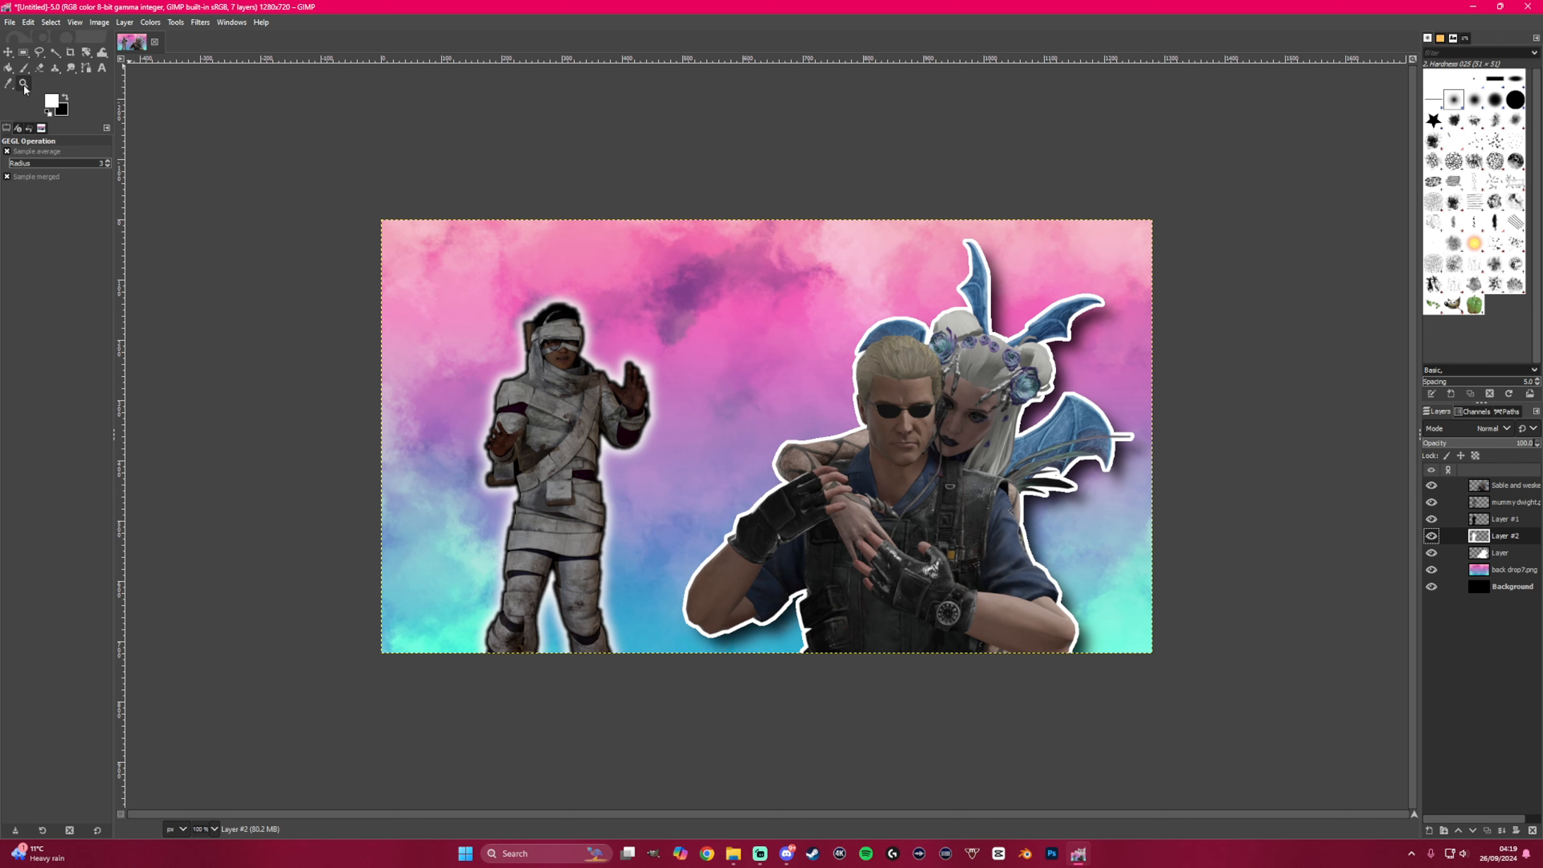
- Draw a wide text box along the canvas's upper edge above the mummy and enter the text GIMP
click(101, 67)
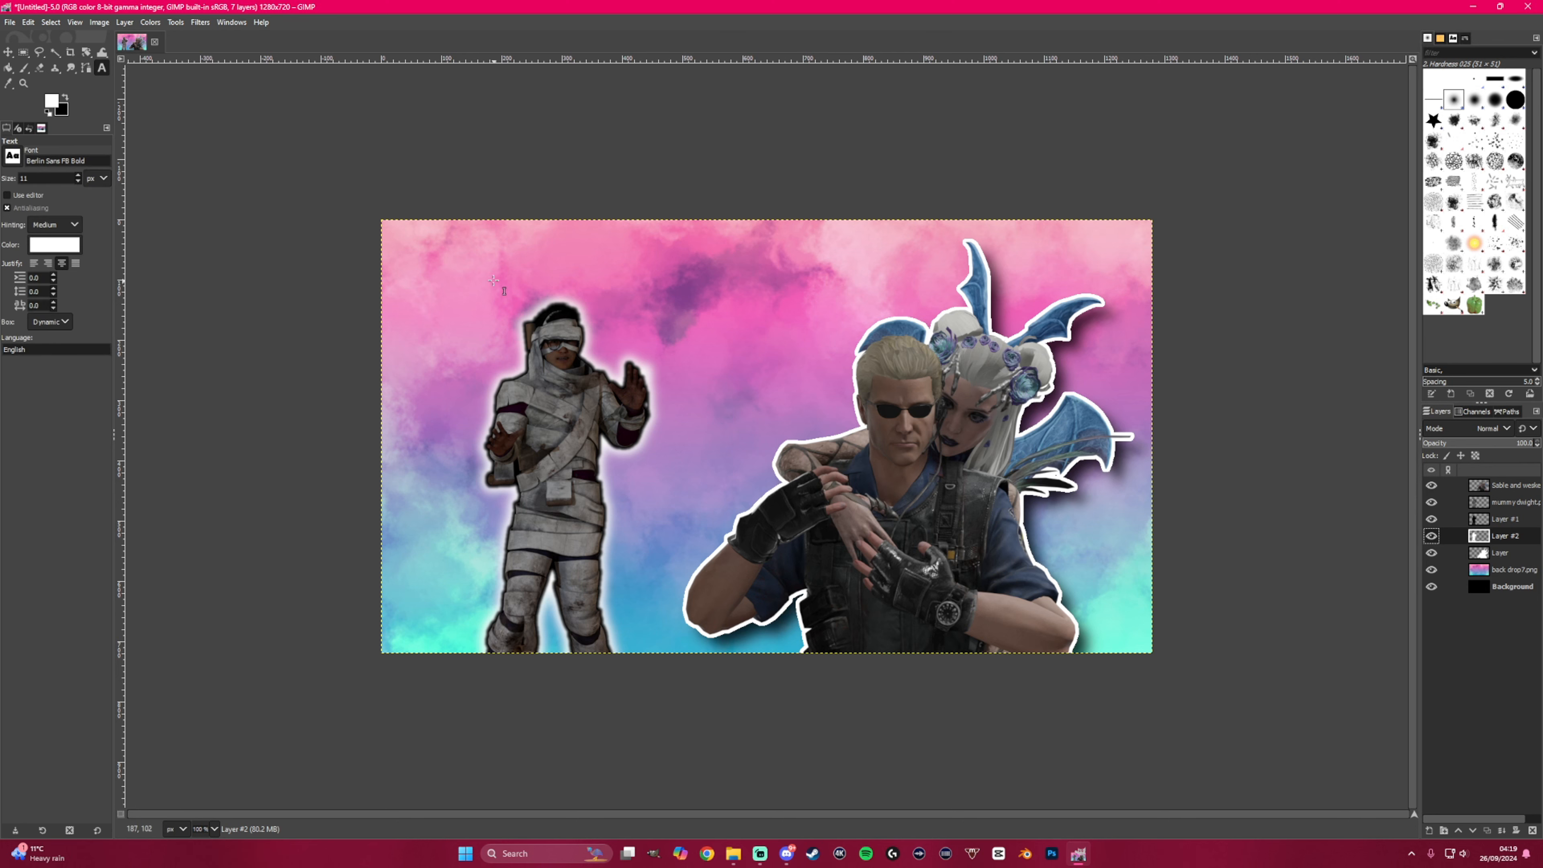
drag(470, 229, 844, 302)
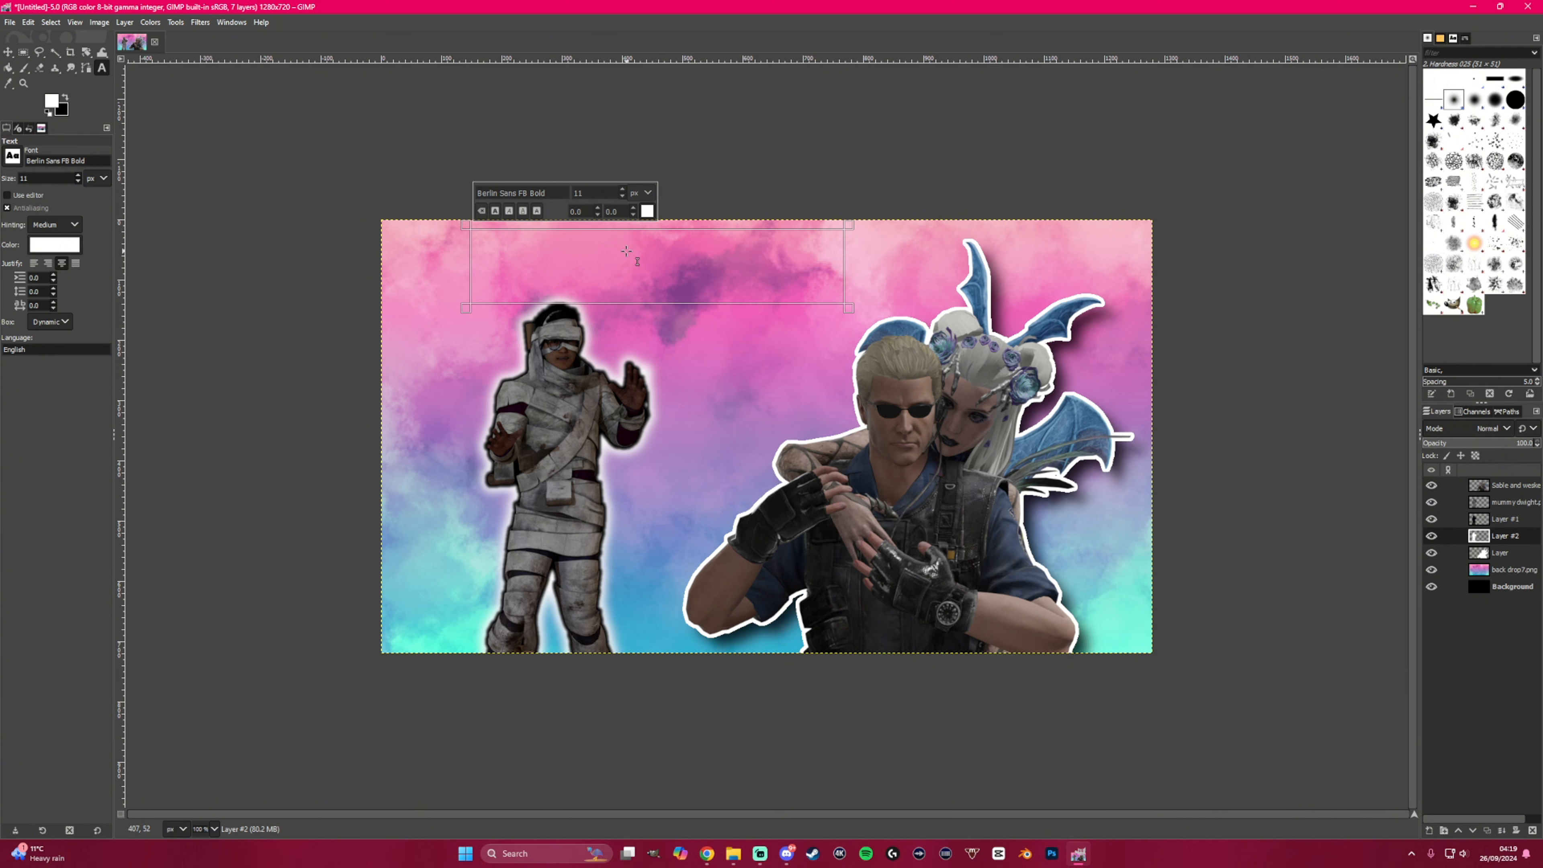
text(GIMP)
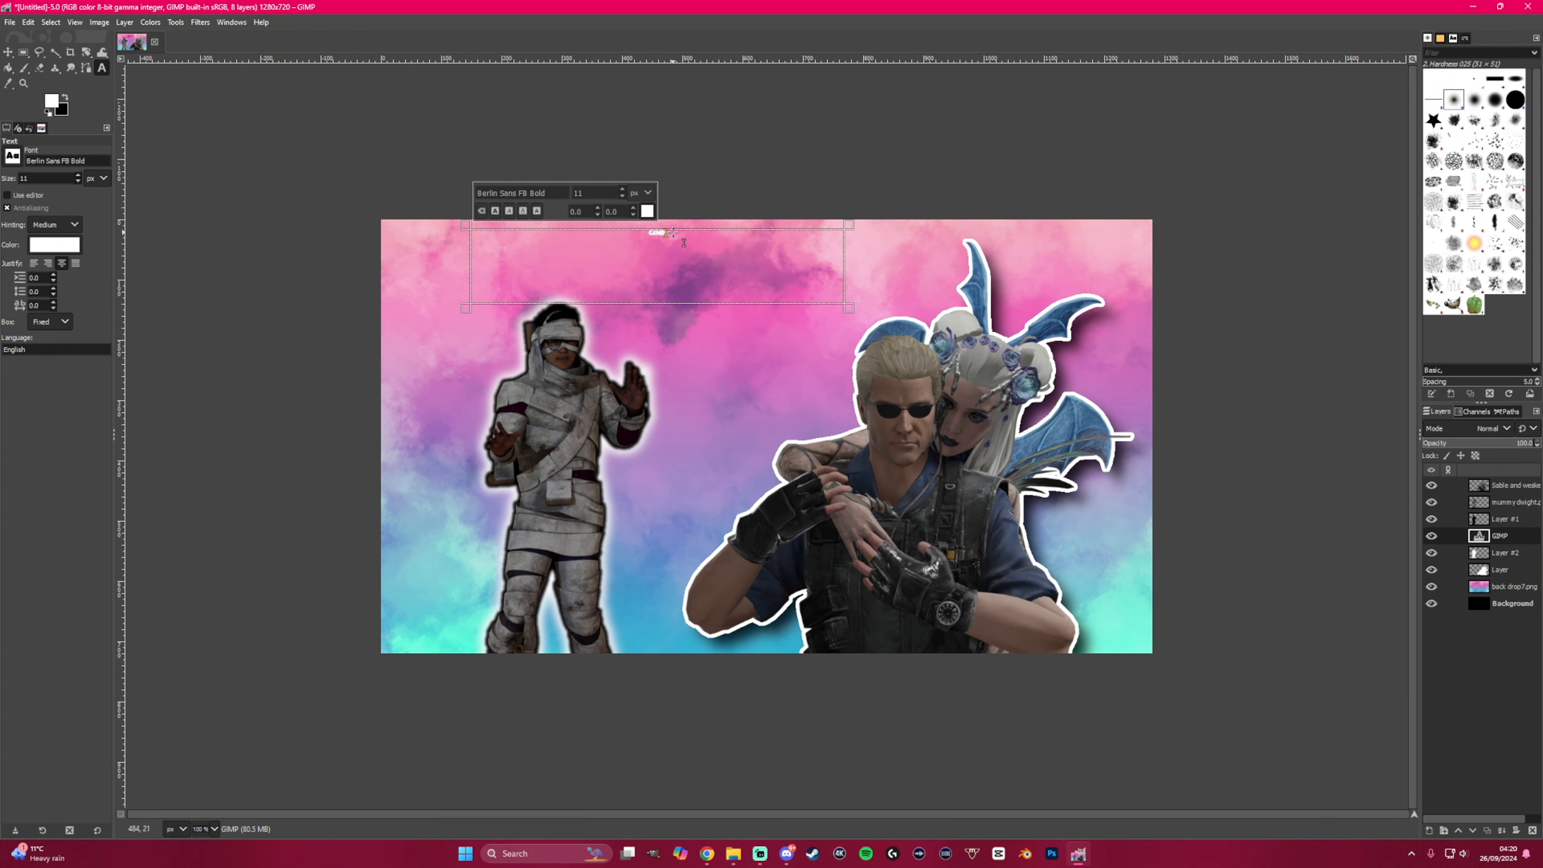
- Select the word GIMP in the text box and set its font size to 246 px
drag(667, 235, 631, 238)
scroll(626, 193, up, 15)
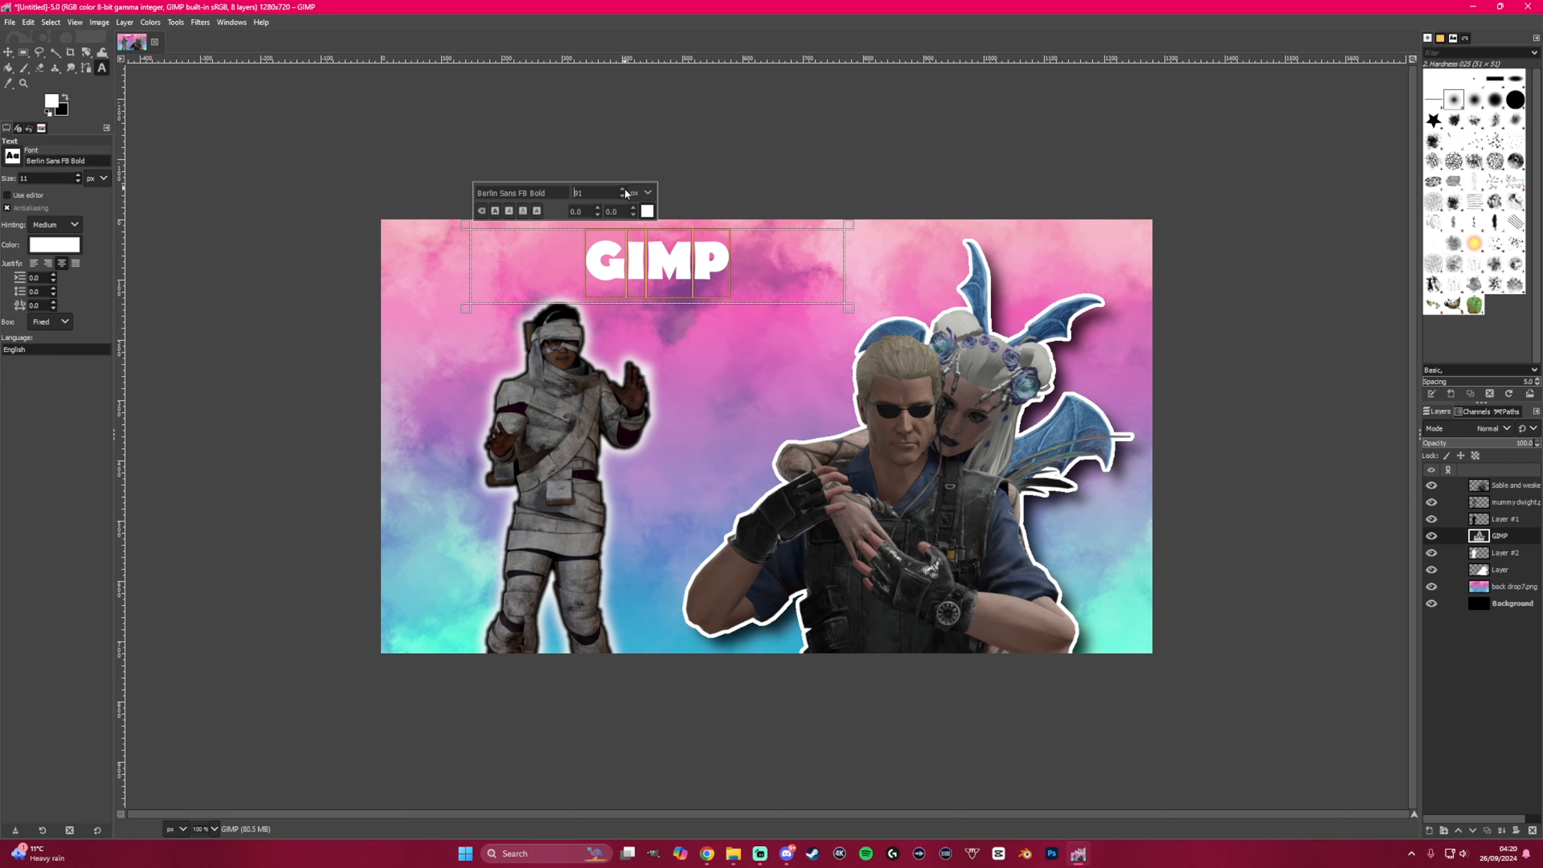
scroll(626, 192, up, 4)
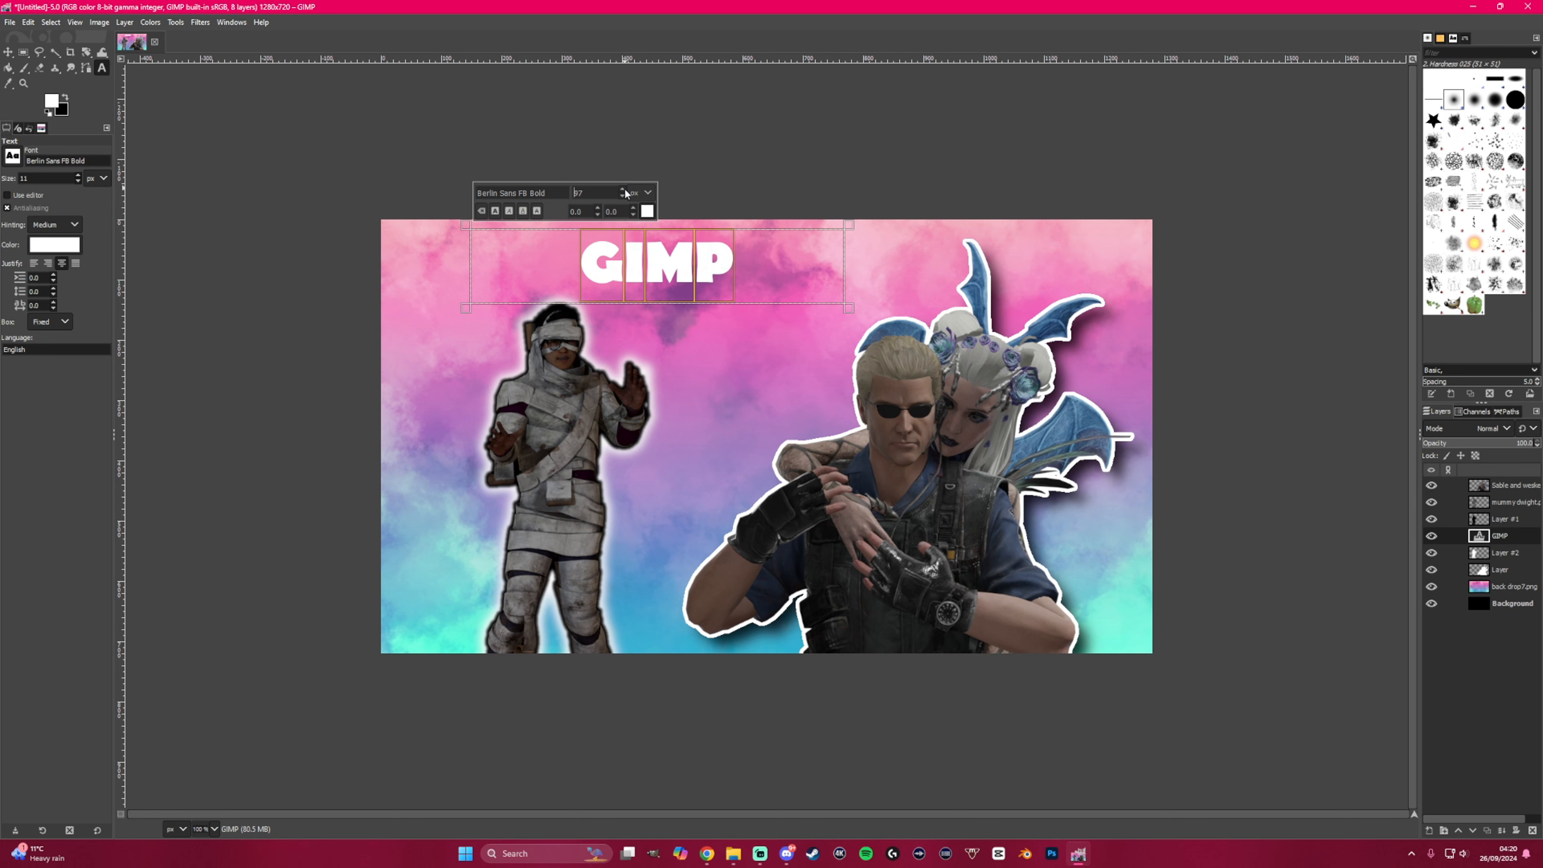
scroll(625, 193, up, 20)
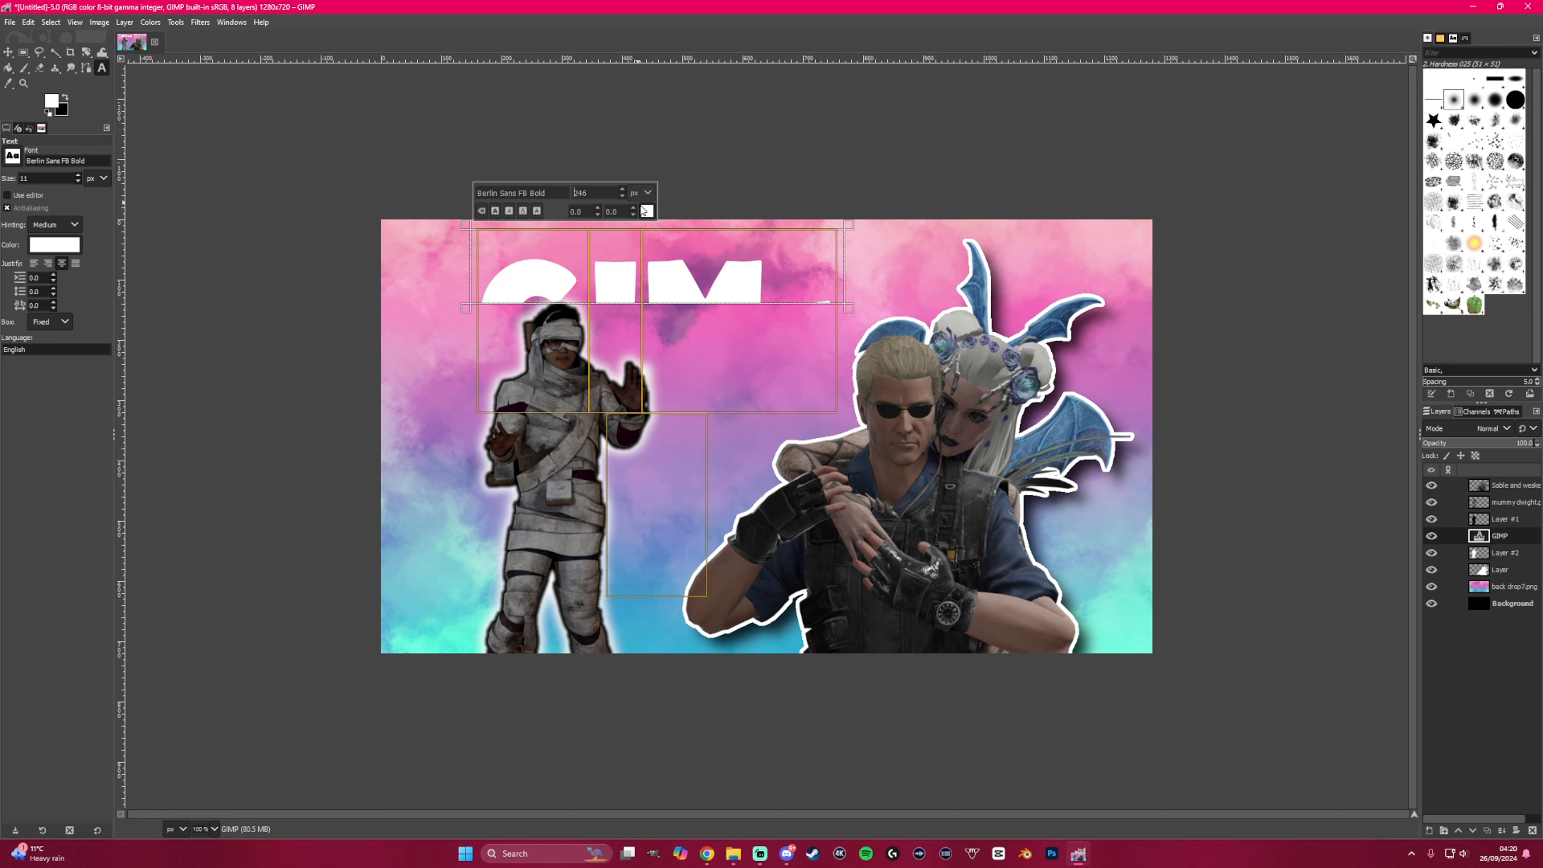
- Enlarge the text box until GIMP fits on one line, and move the text up to the canvas's upper edge
drag(712, 315, 714, 518)
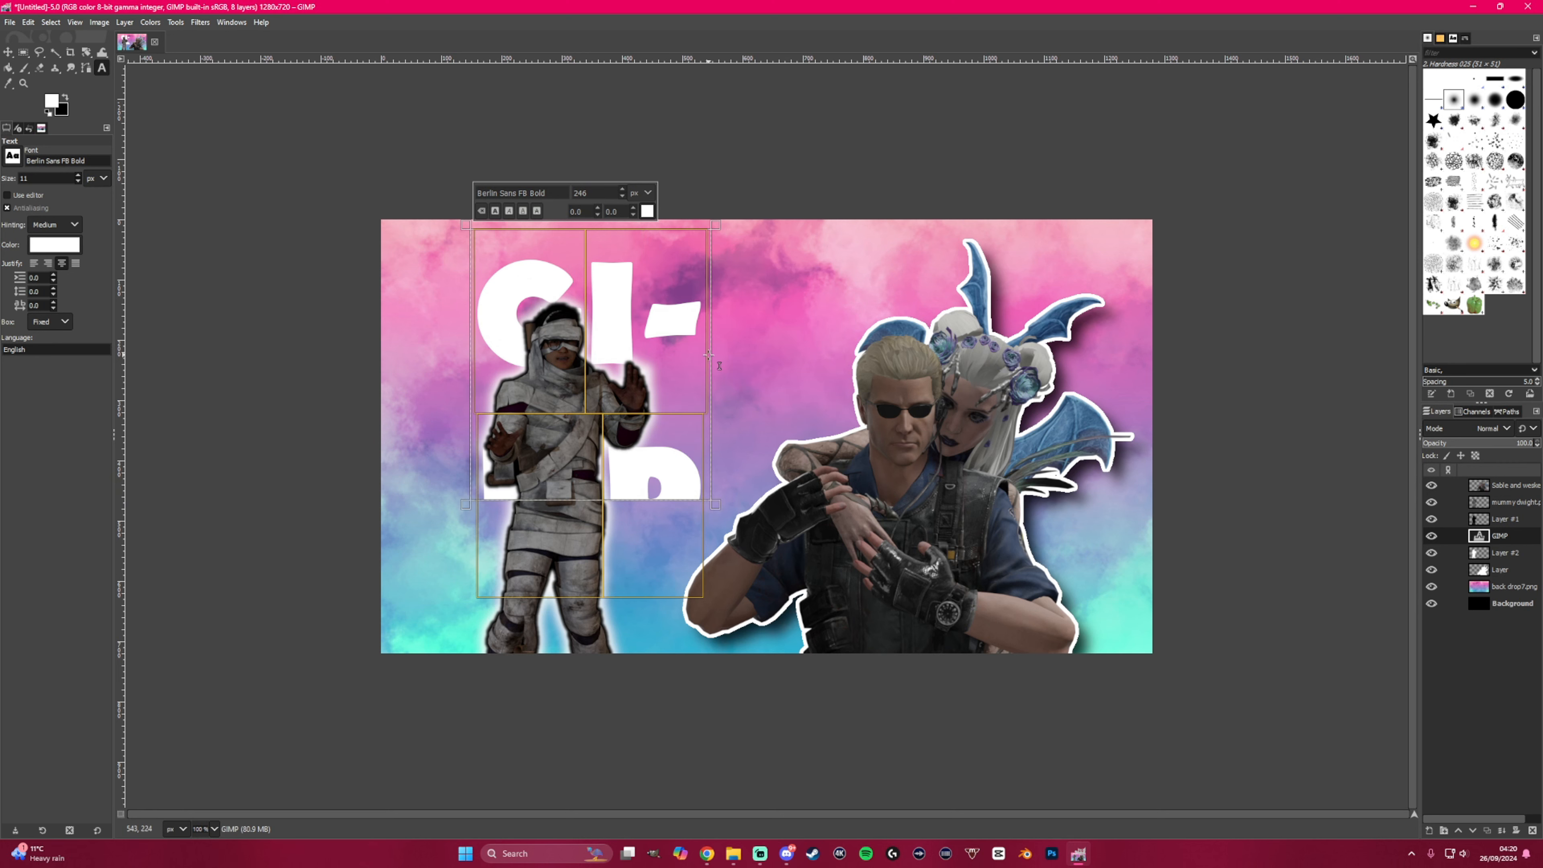
drag(713, 362, 920, 362)
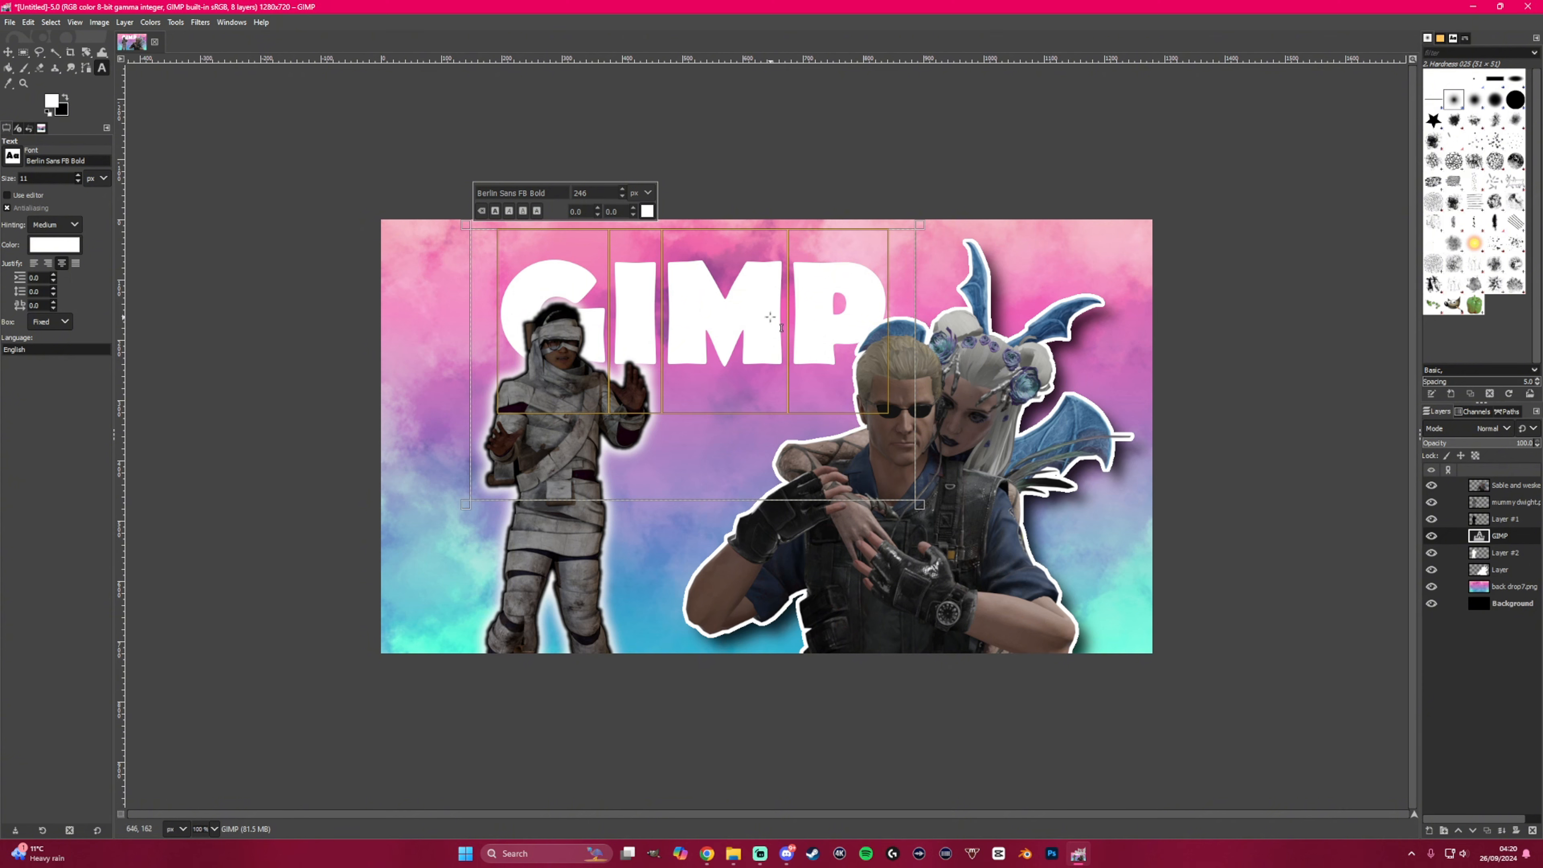
click(8, 51)
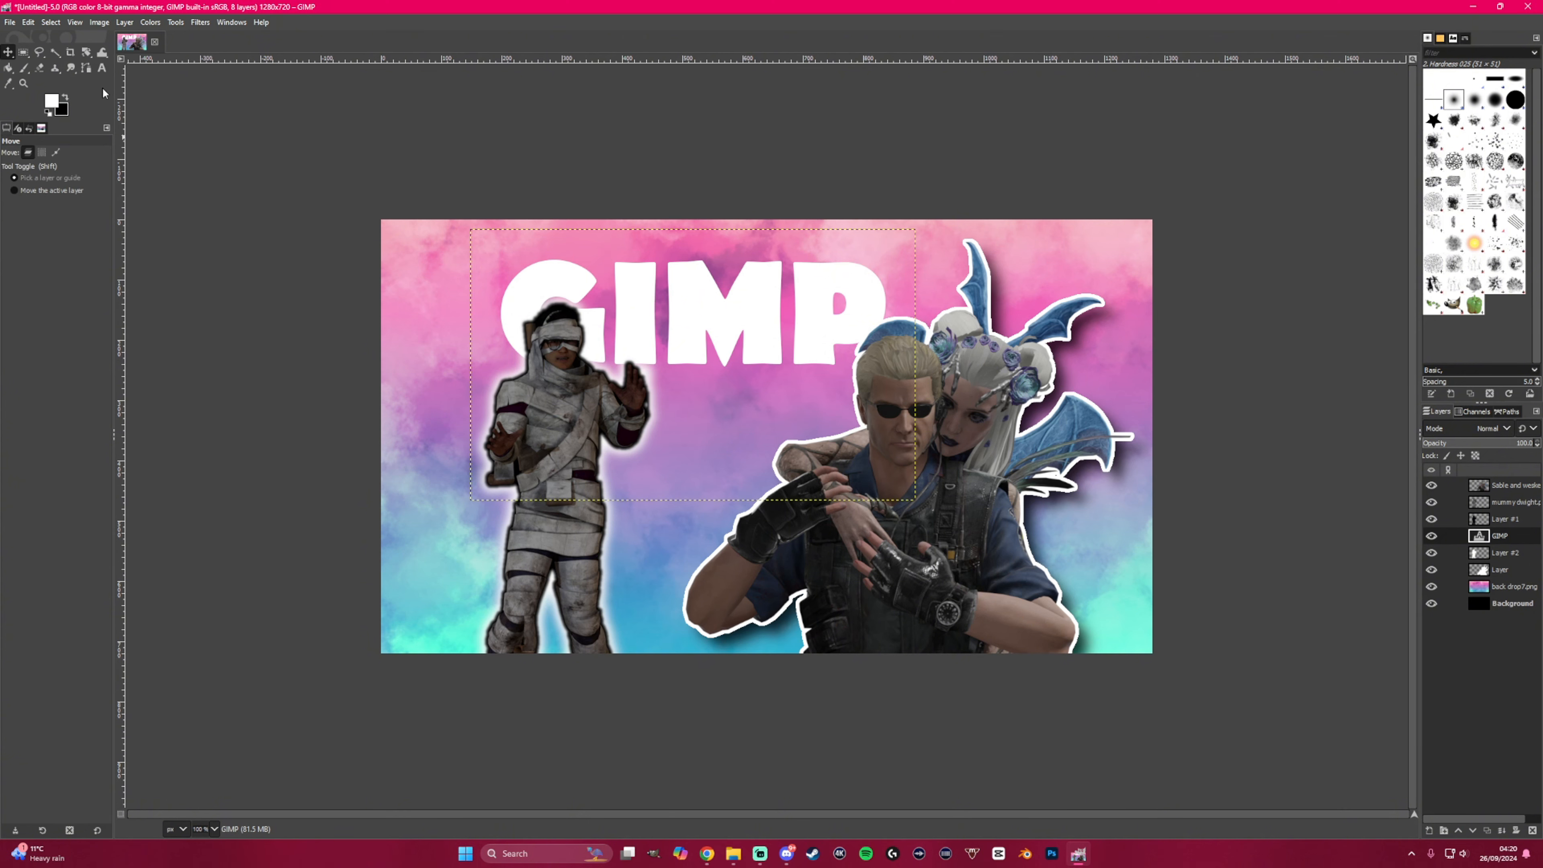
drag(761, 342, 781, 302)
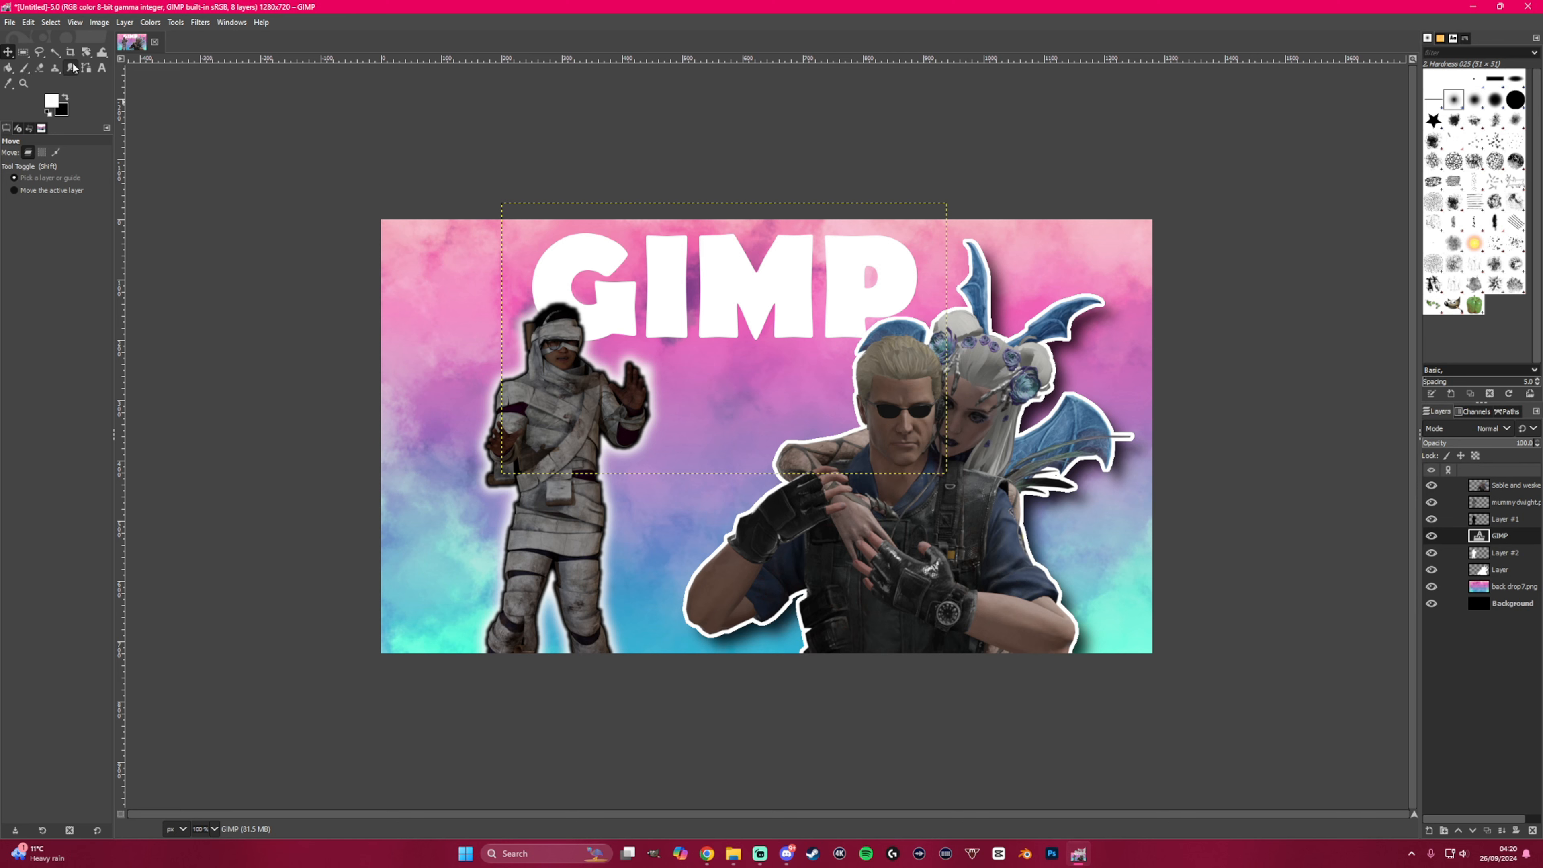
- Select the GIMP letters with Fuzzy Select, grow the selection, and close the Photoshop reference thumbnail
click(56, 52)
click(560, 261)
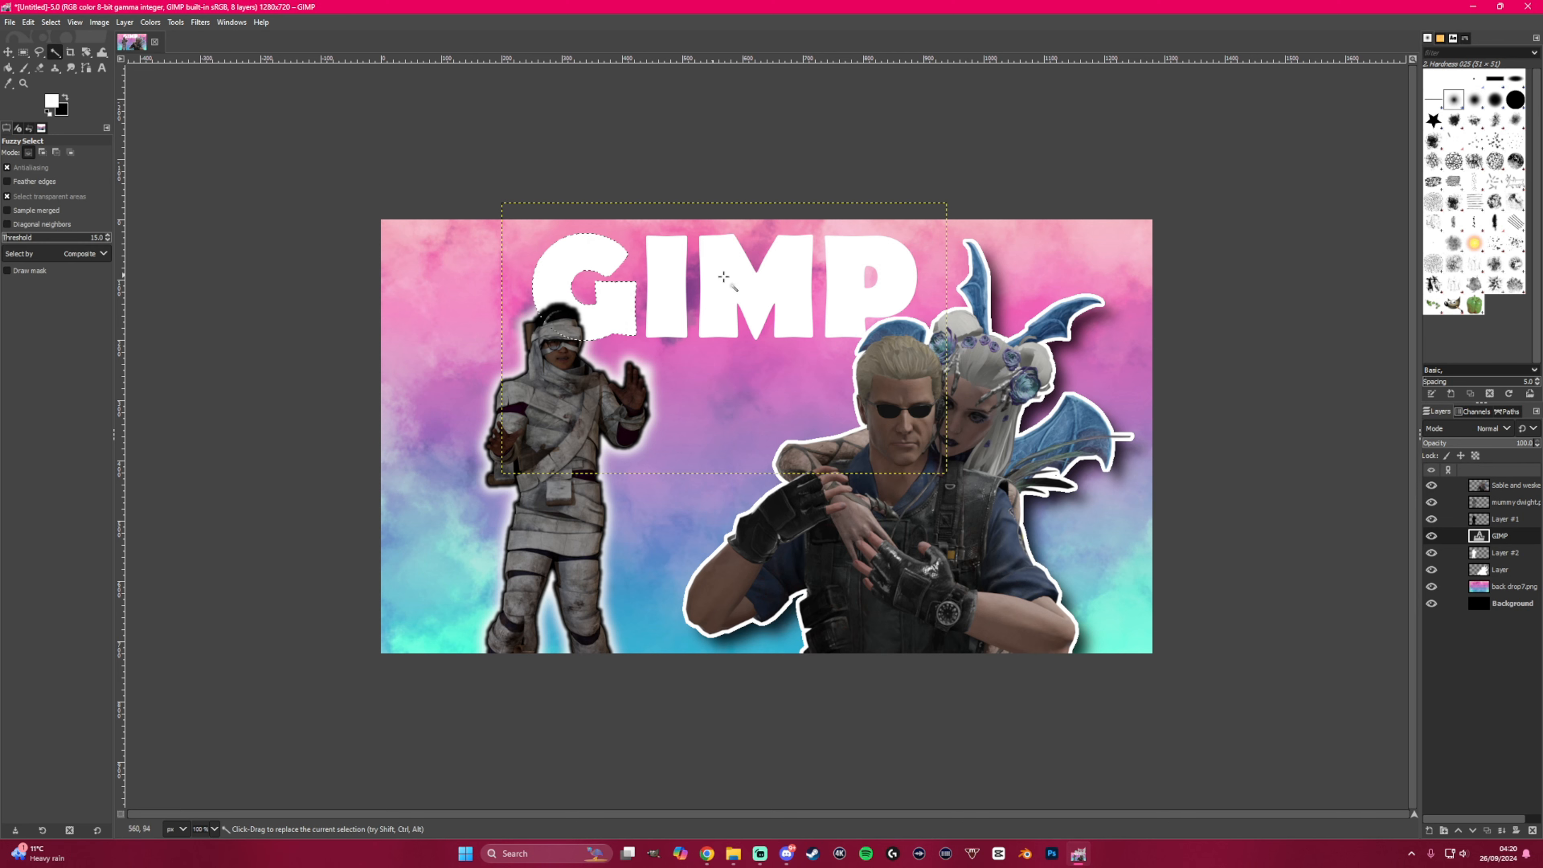
key(shift)
shift+click(858, 284)
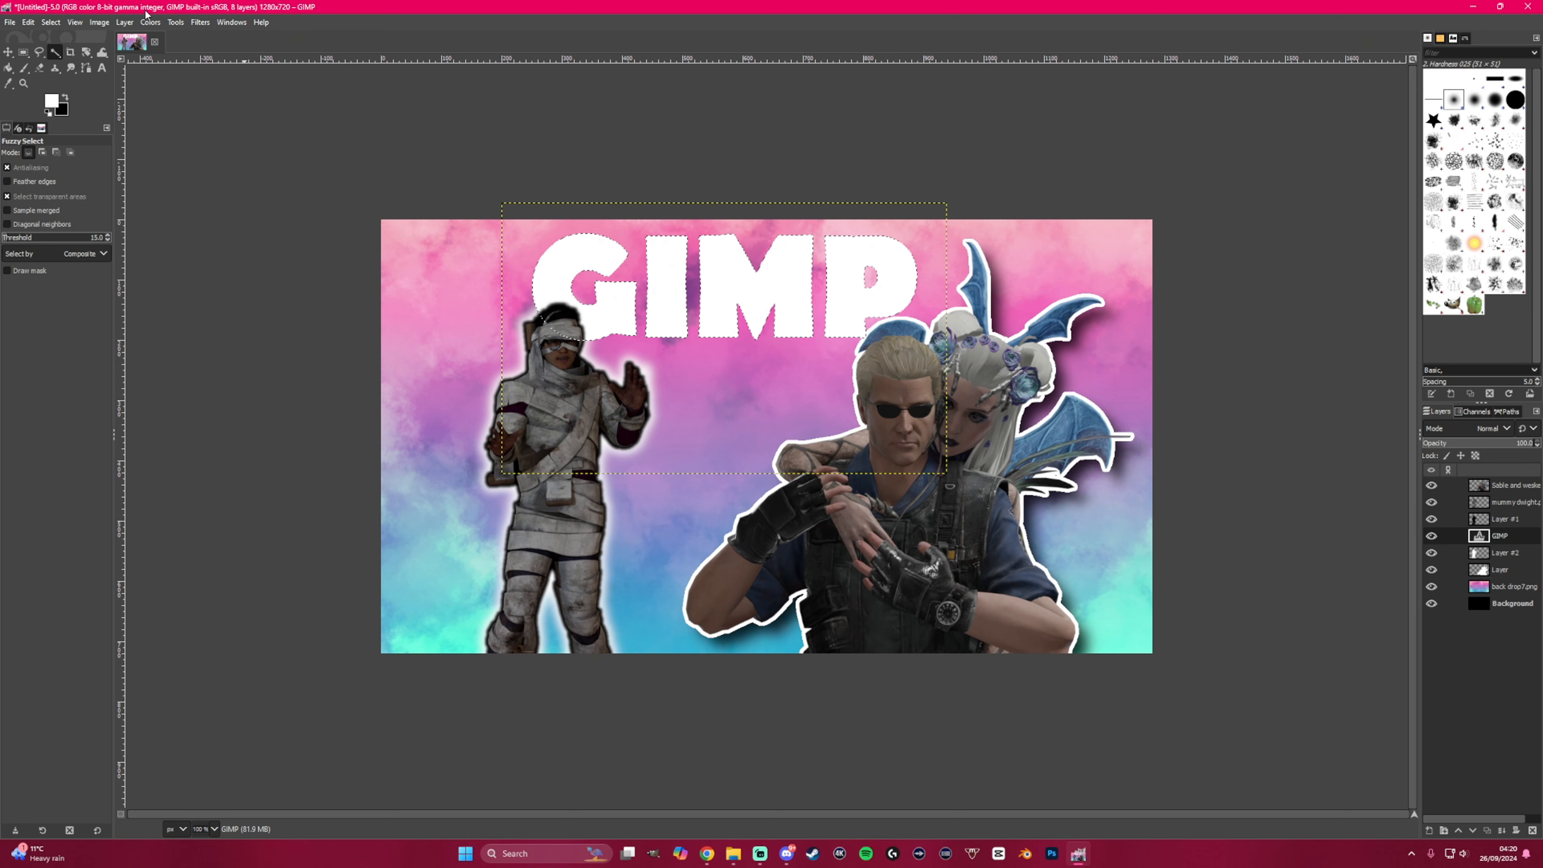
click(59, 25)
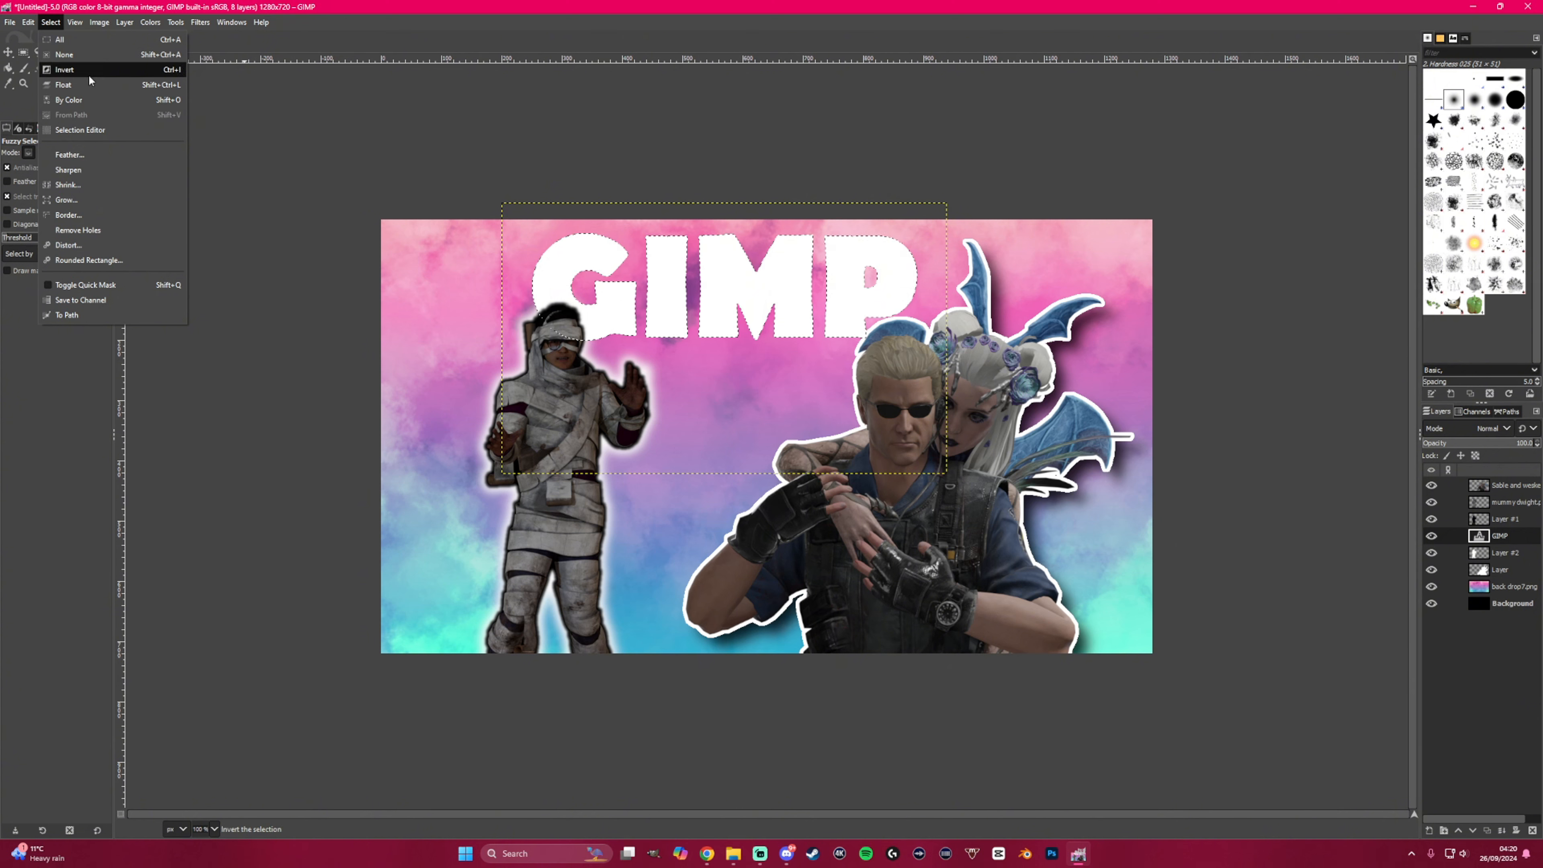
click(101, 200)
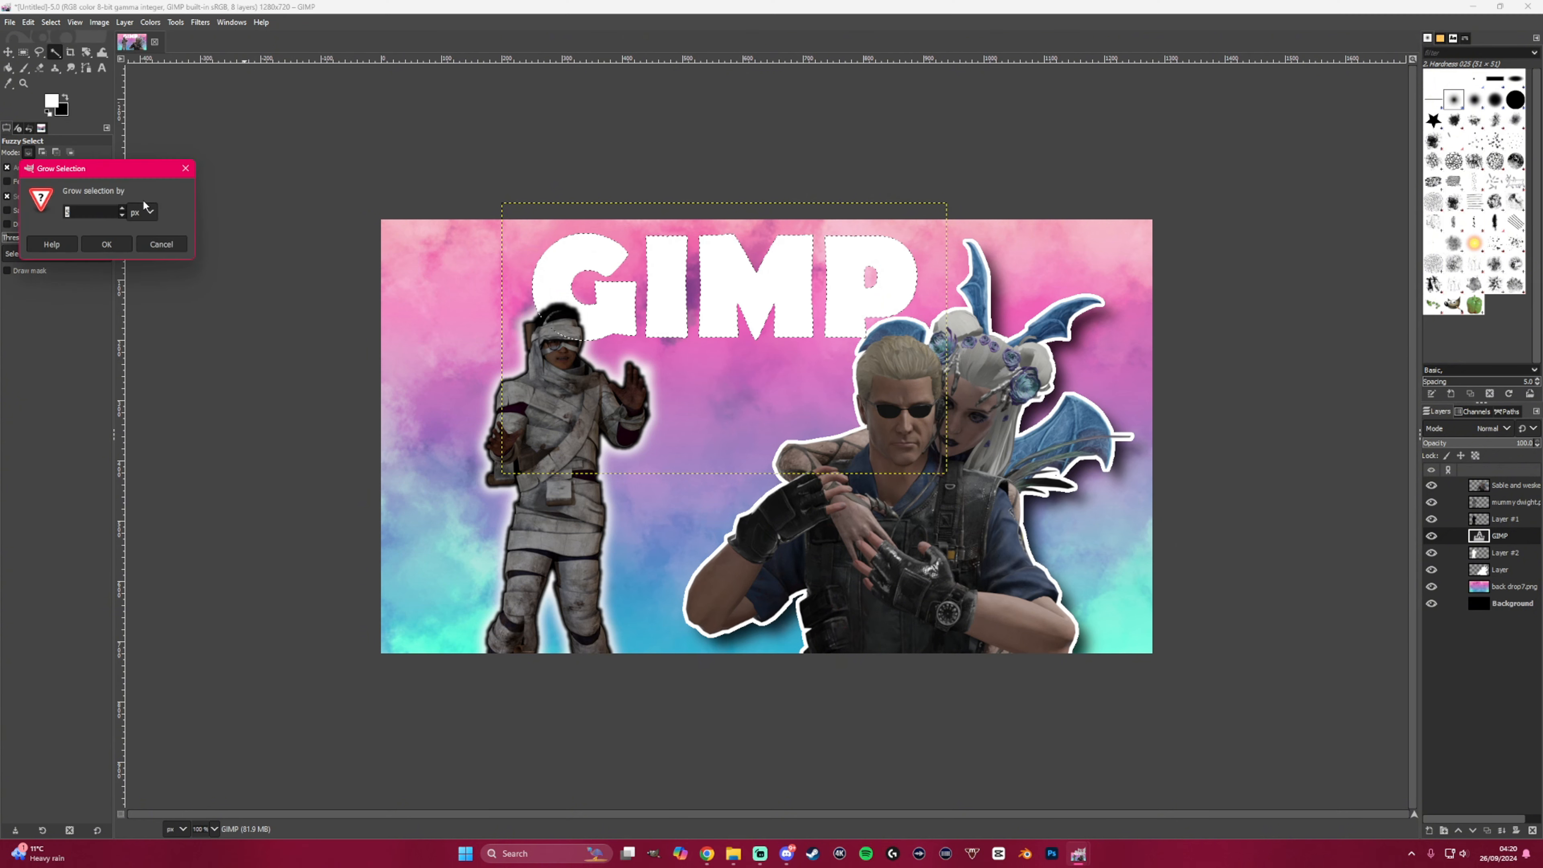
click(106, 244)
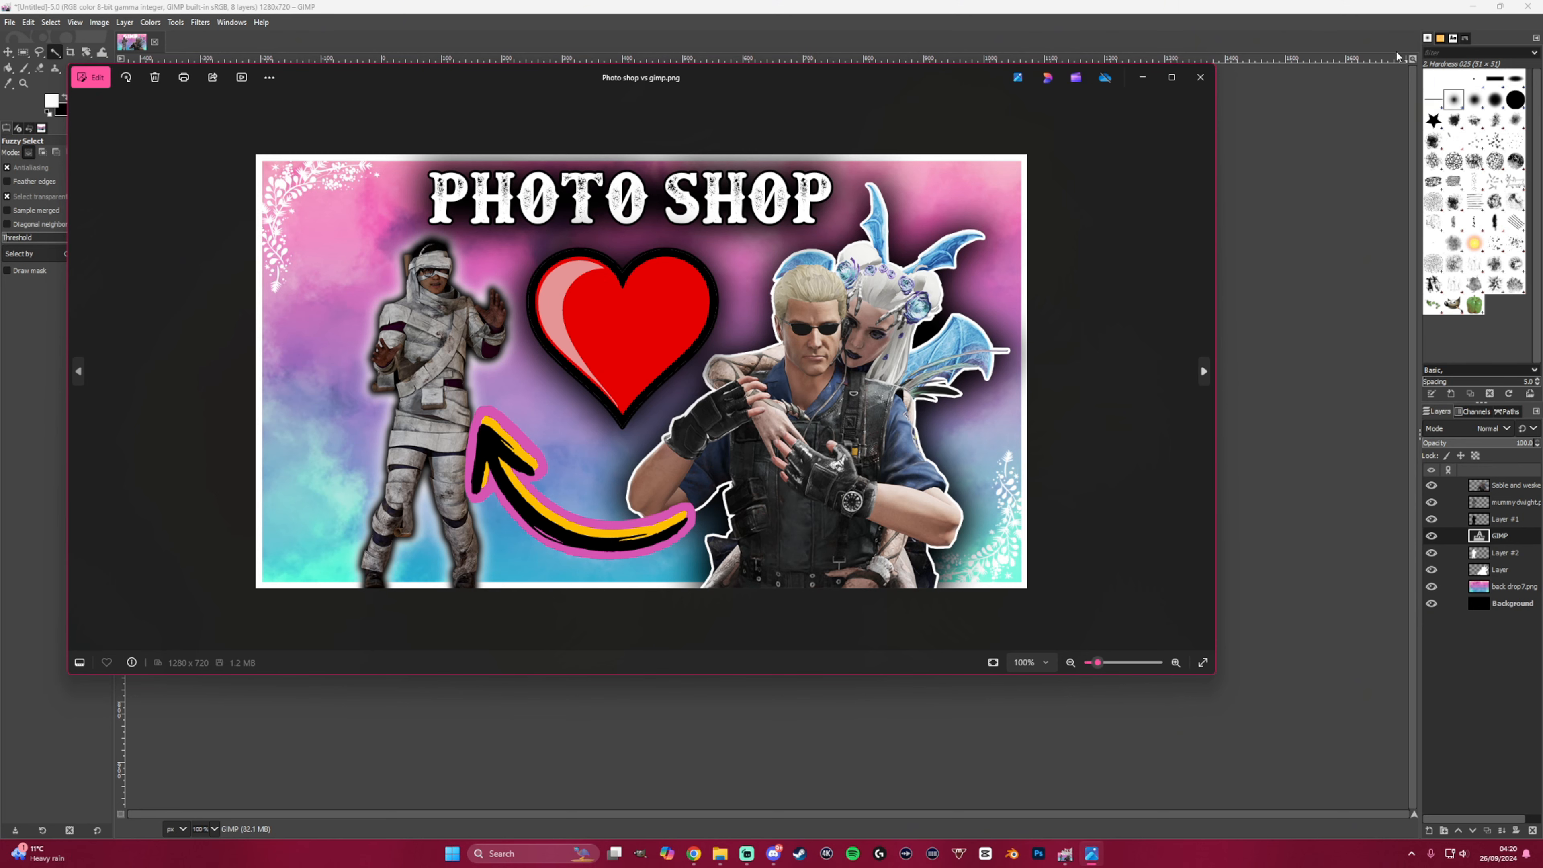
click(1200, 79)
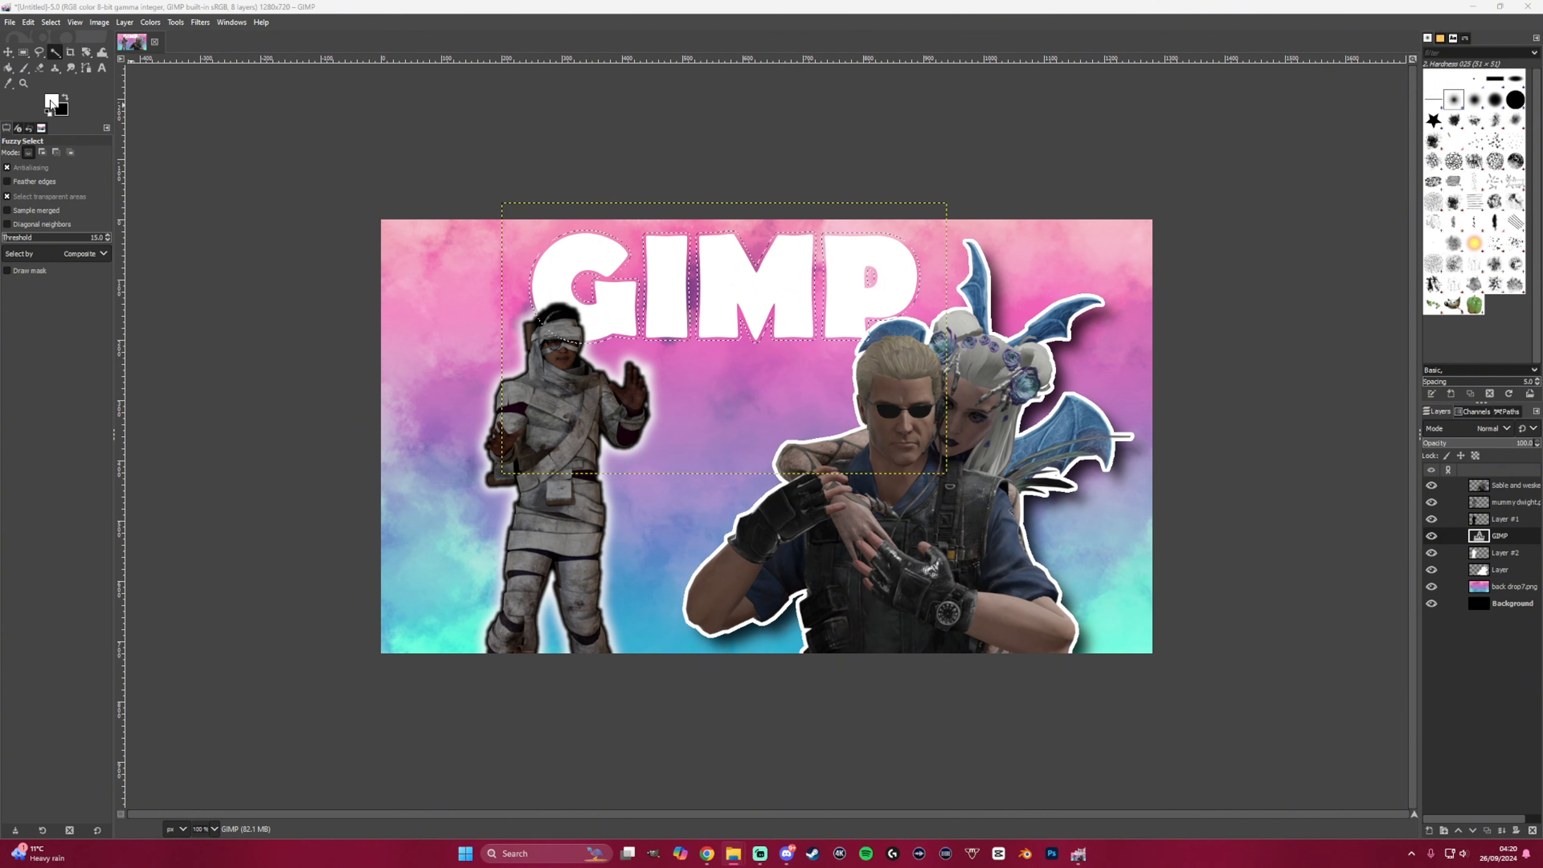
- Add a new transparent layer above the GIMP text layer for the outline fill
click(8, 68)
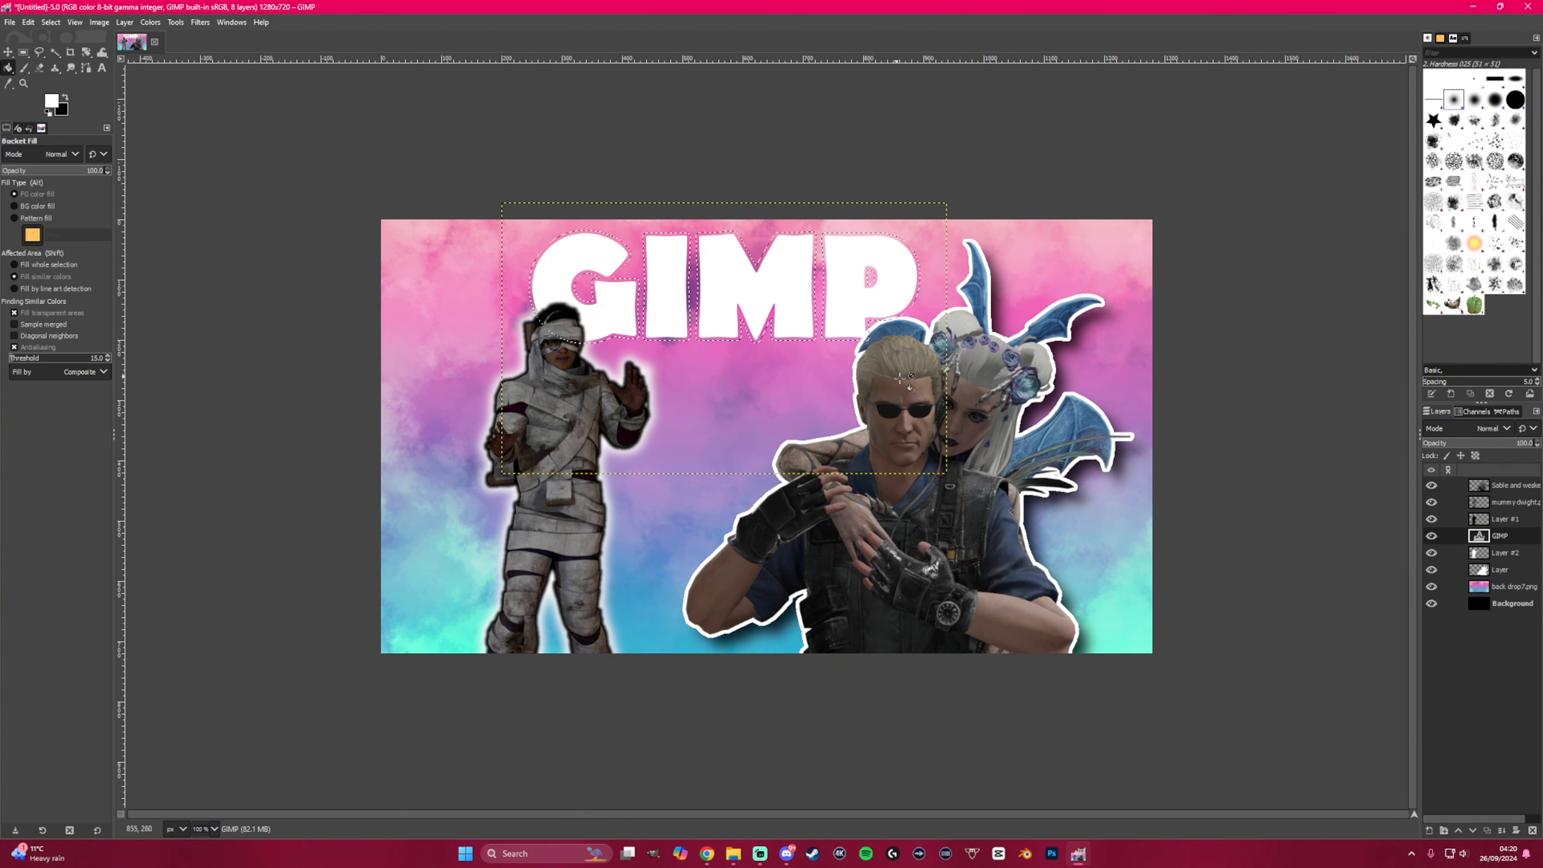
click(1429, 830)
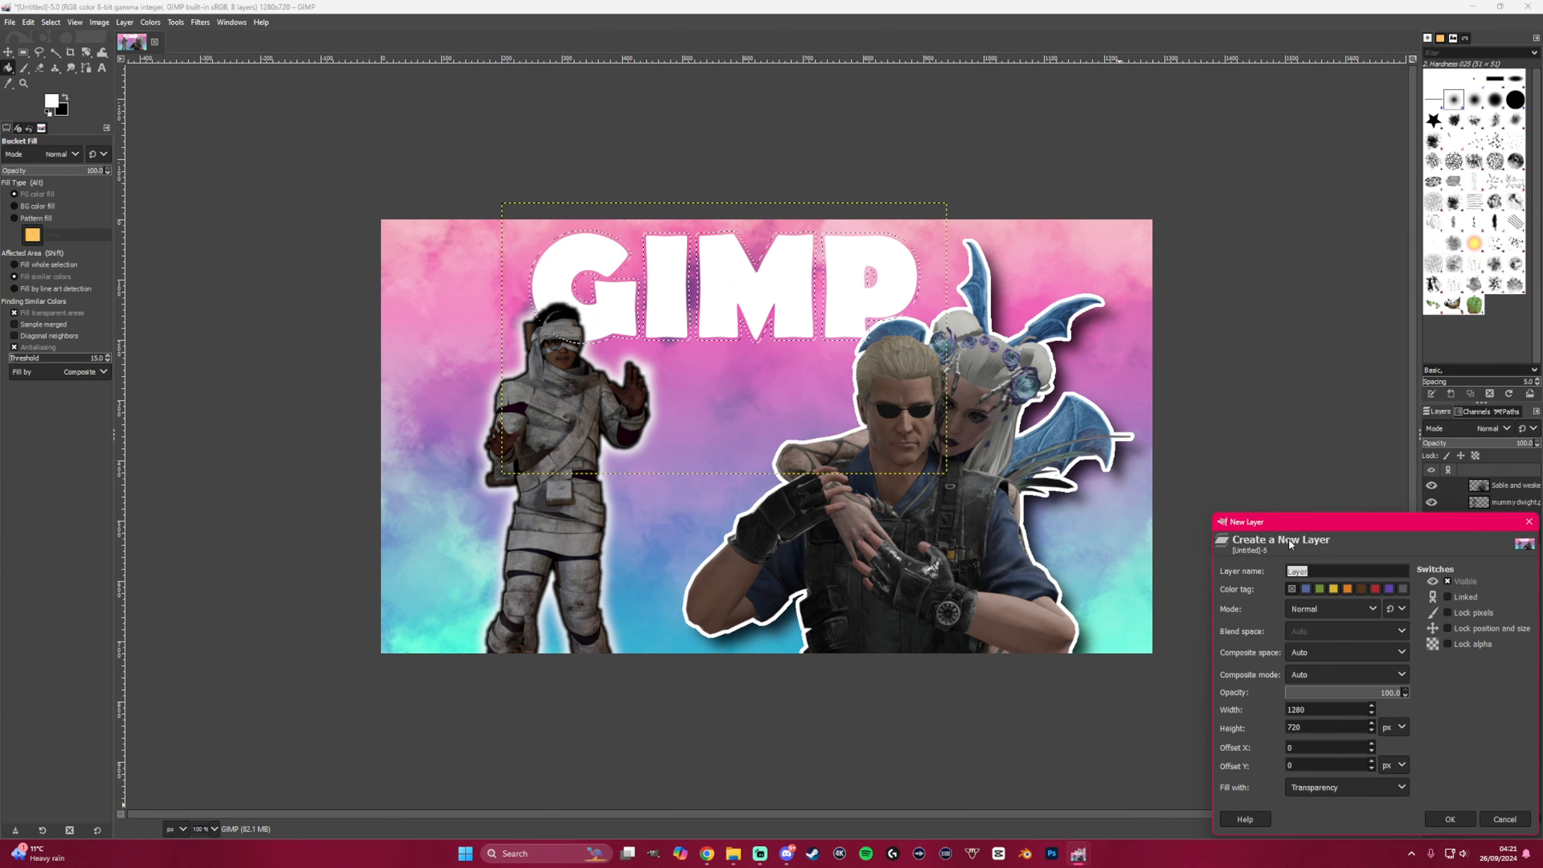
key(Escape)
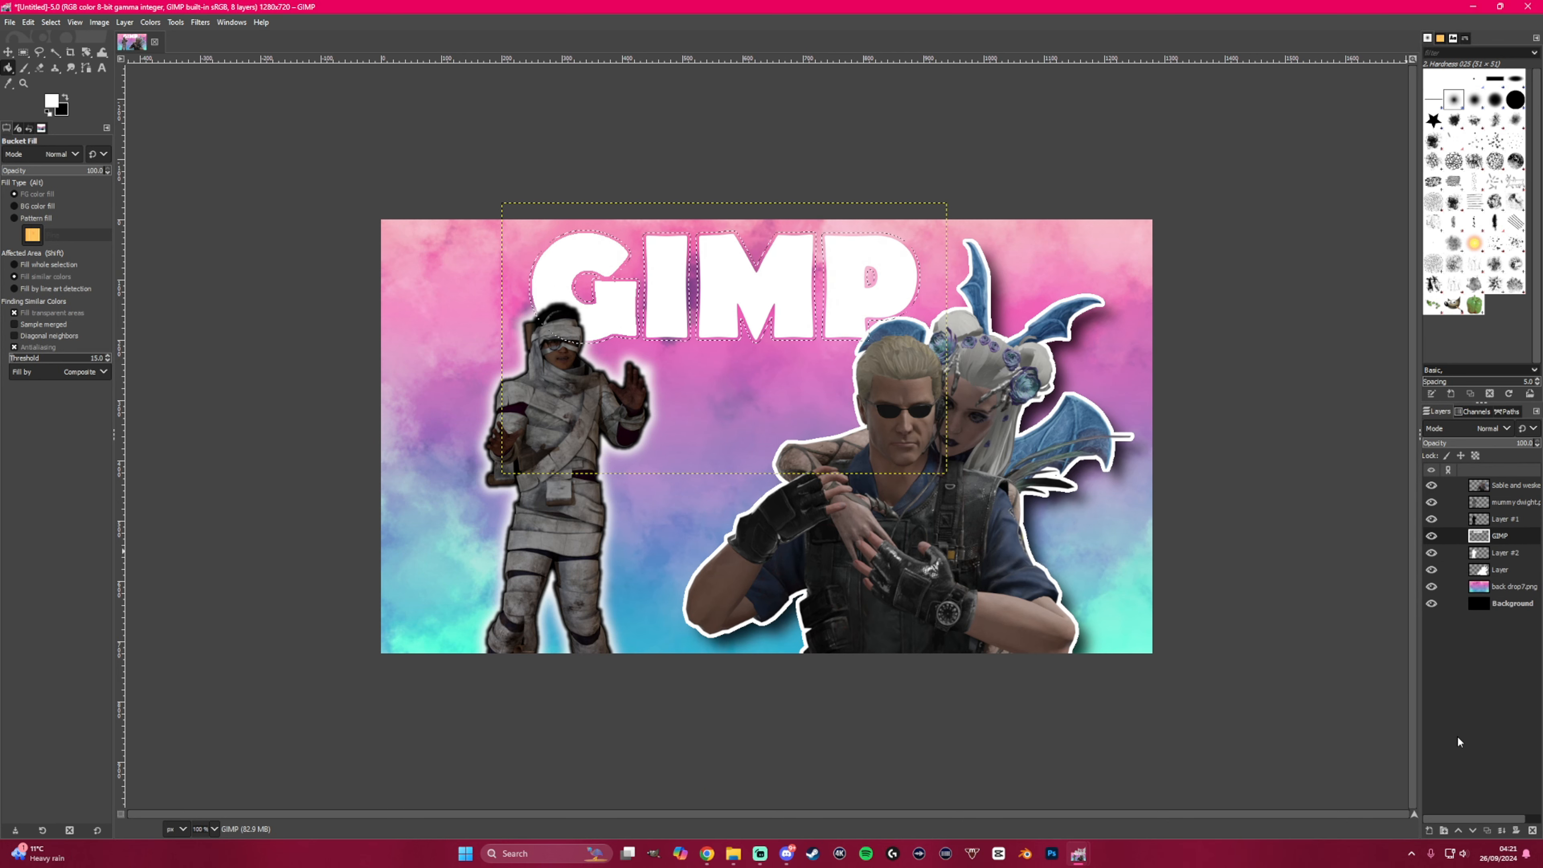
click(1430, 830)
click(1447, 818)
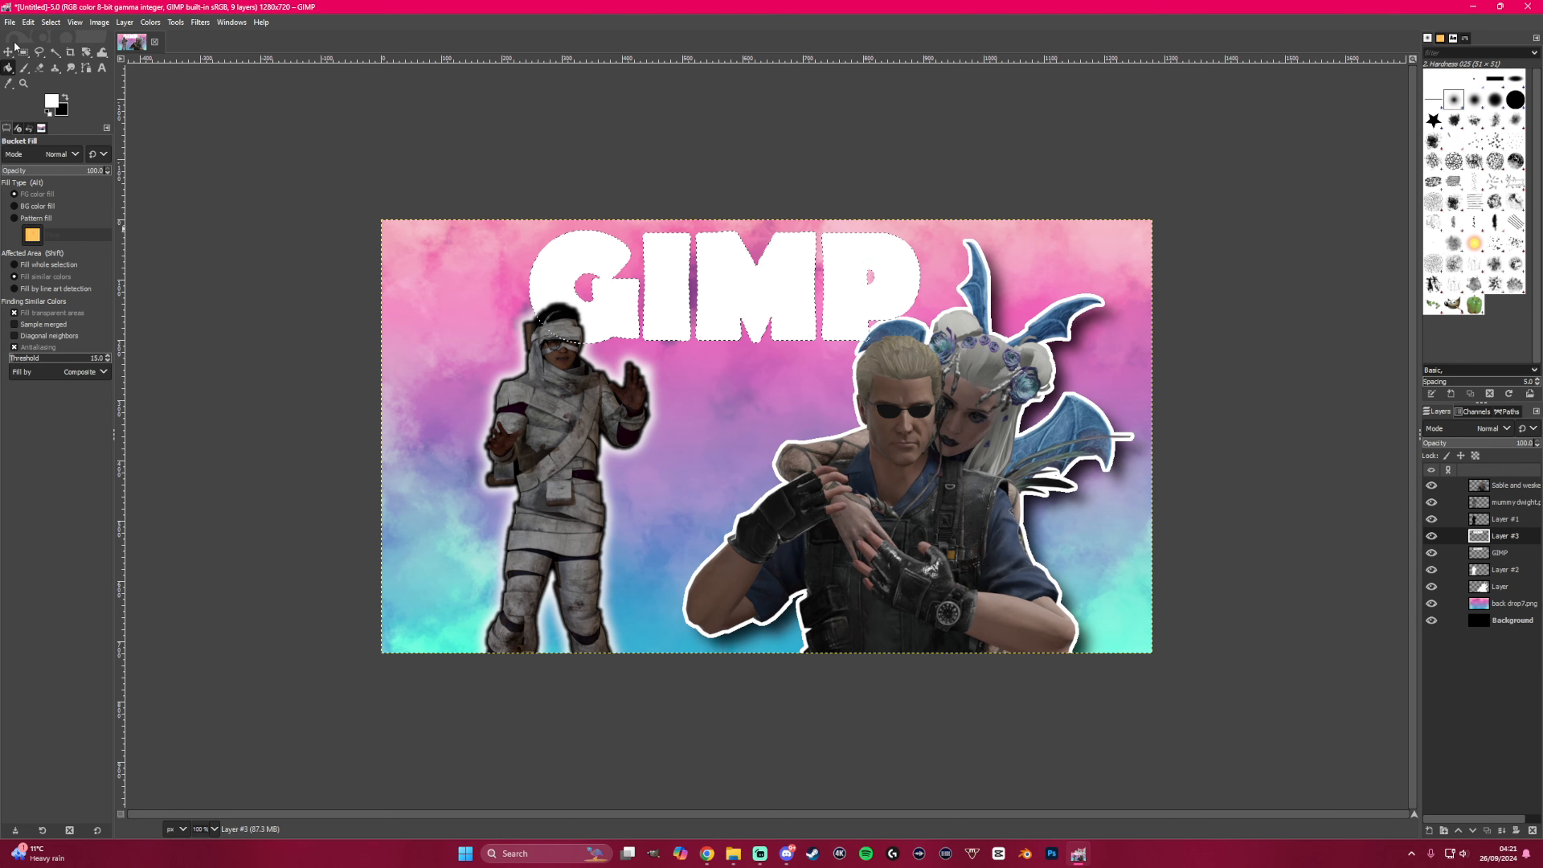
- Bucket-fill the grown letter selection with black on the new layer and move that layer below the GIMP text layer
click(53, 101)
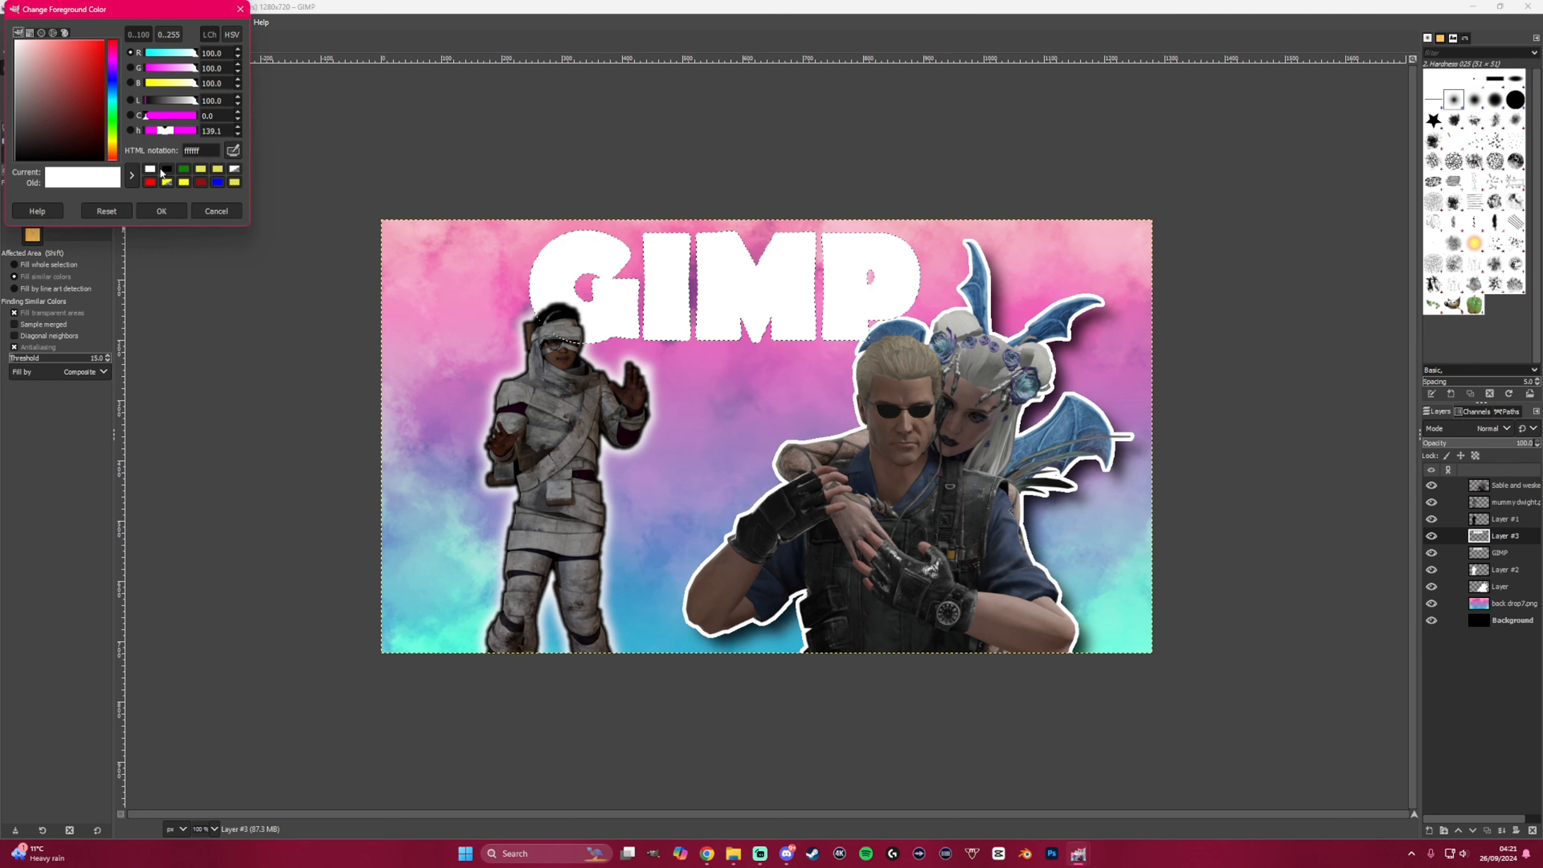
click(165, 170)
click(161, 211)
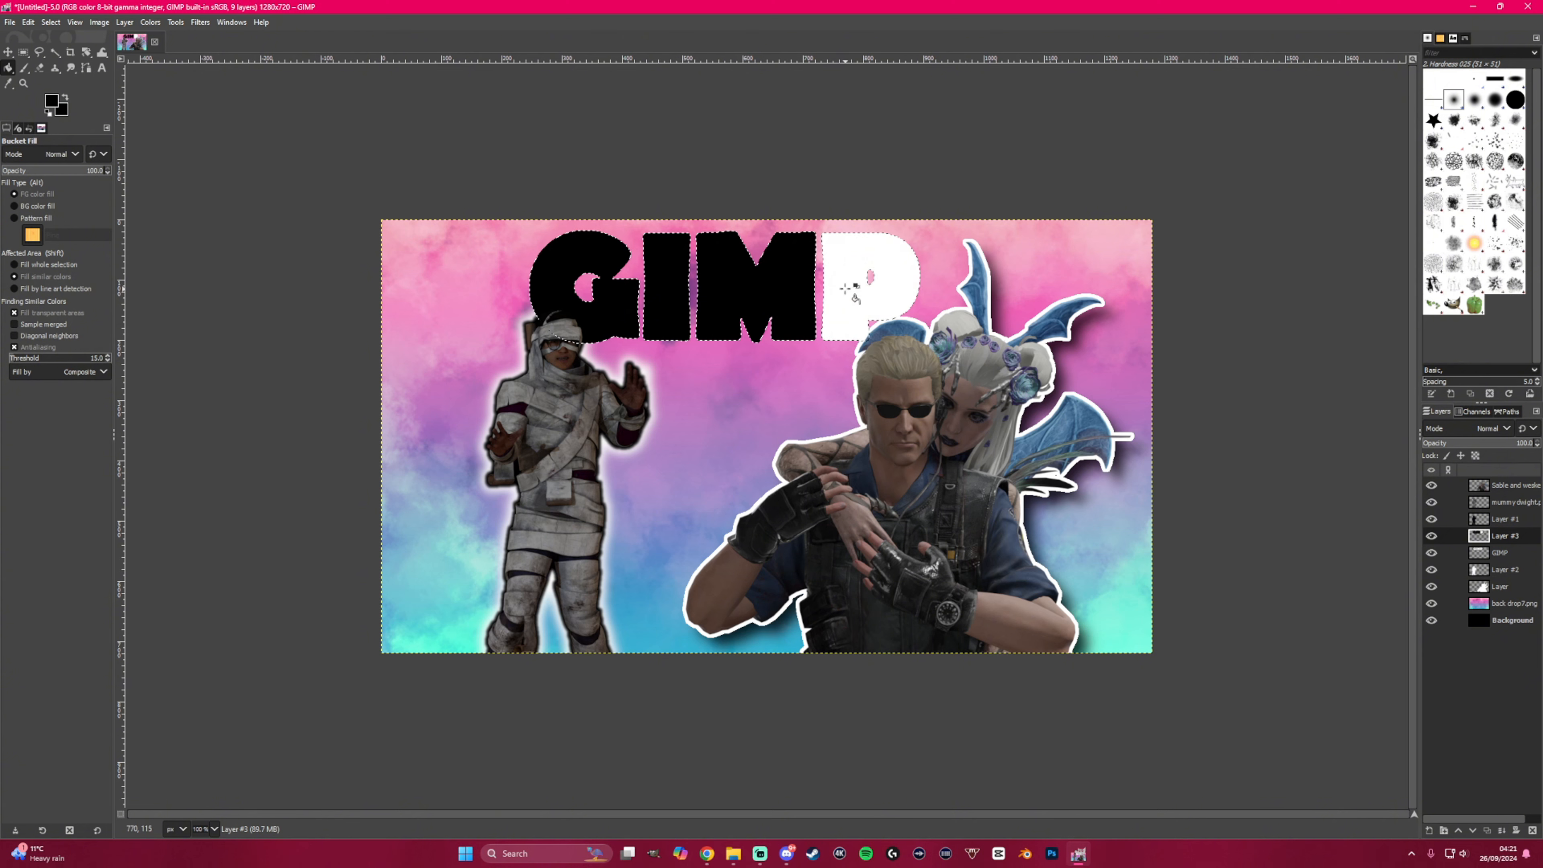
drag(1513, 537, 1515, 565)
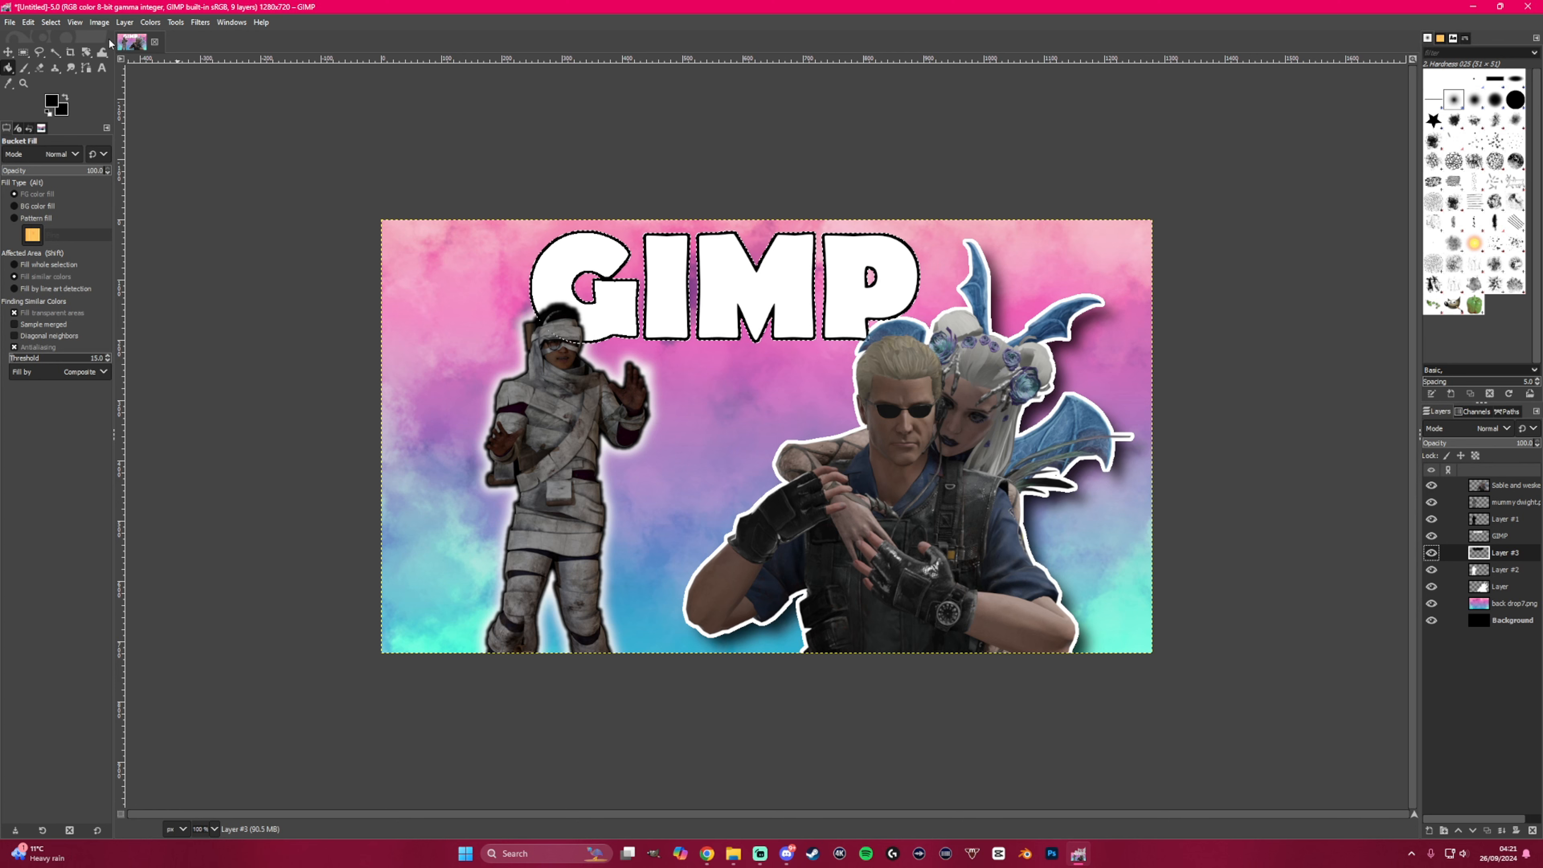
- Grow the selection around the GIMP letters once more
click(44, 22)
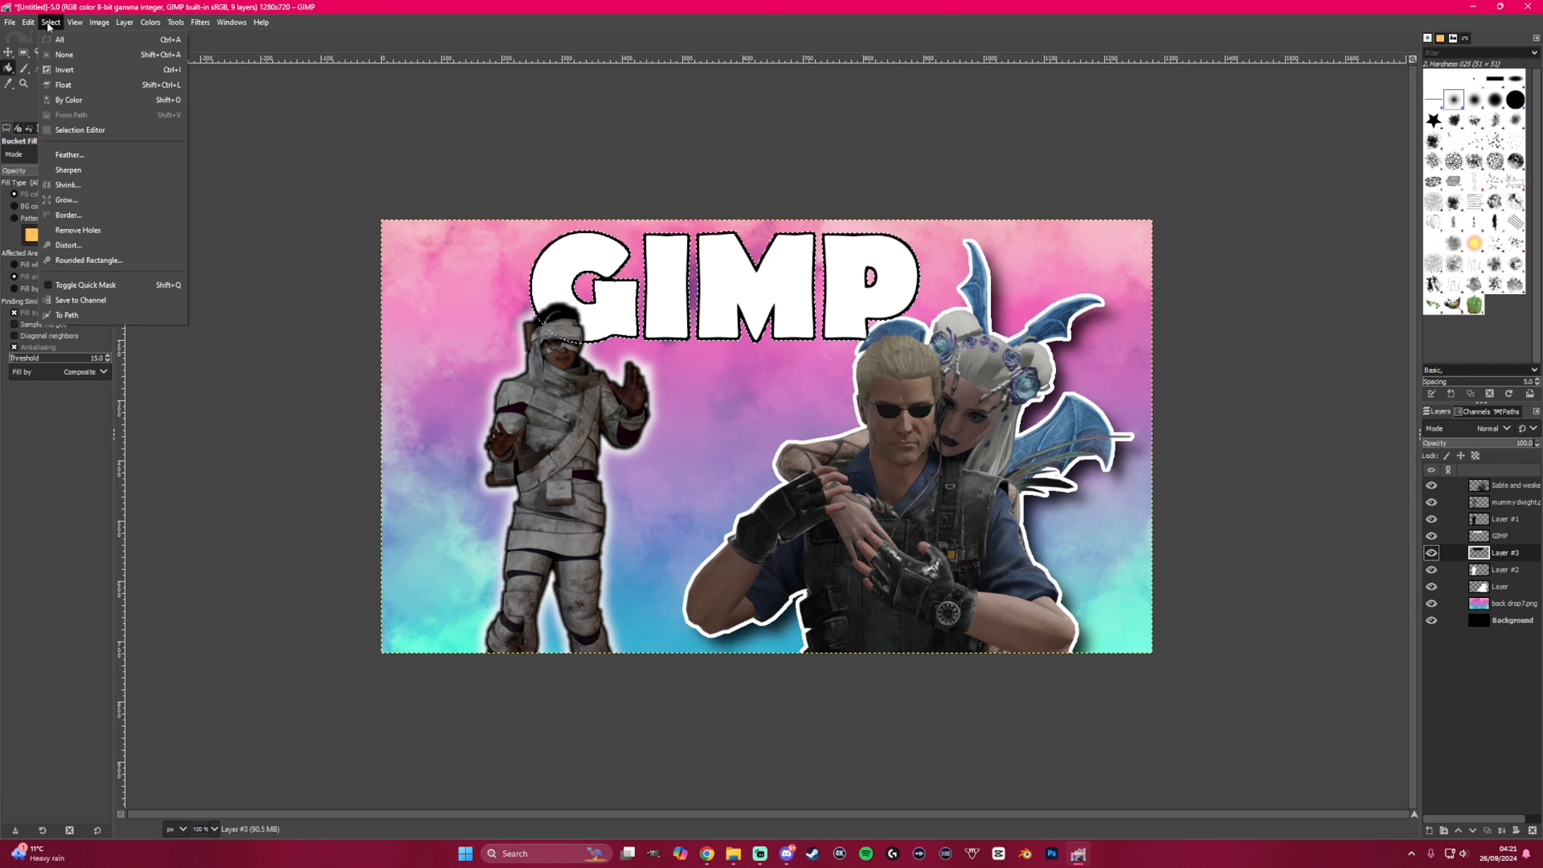
click(66, 197)
click(87, 243)
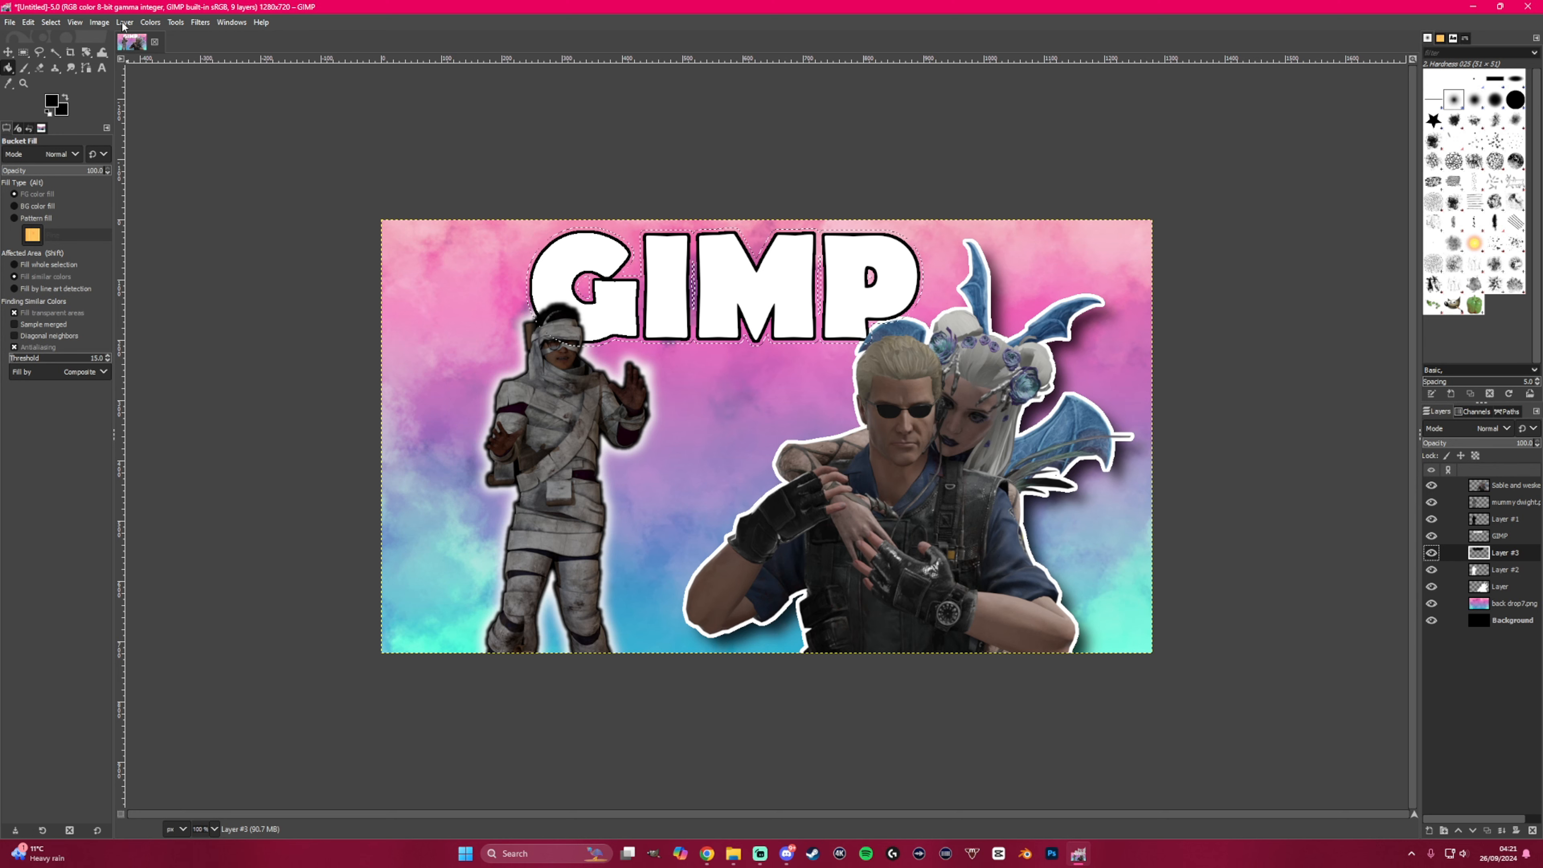
- Clear the selection and apply a black drop shadow with opacity 1.080 to the text's outline on Layer #3
click(50, 22)
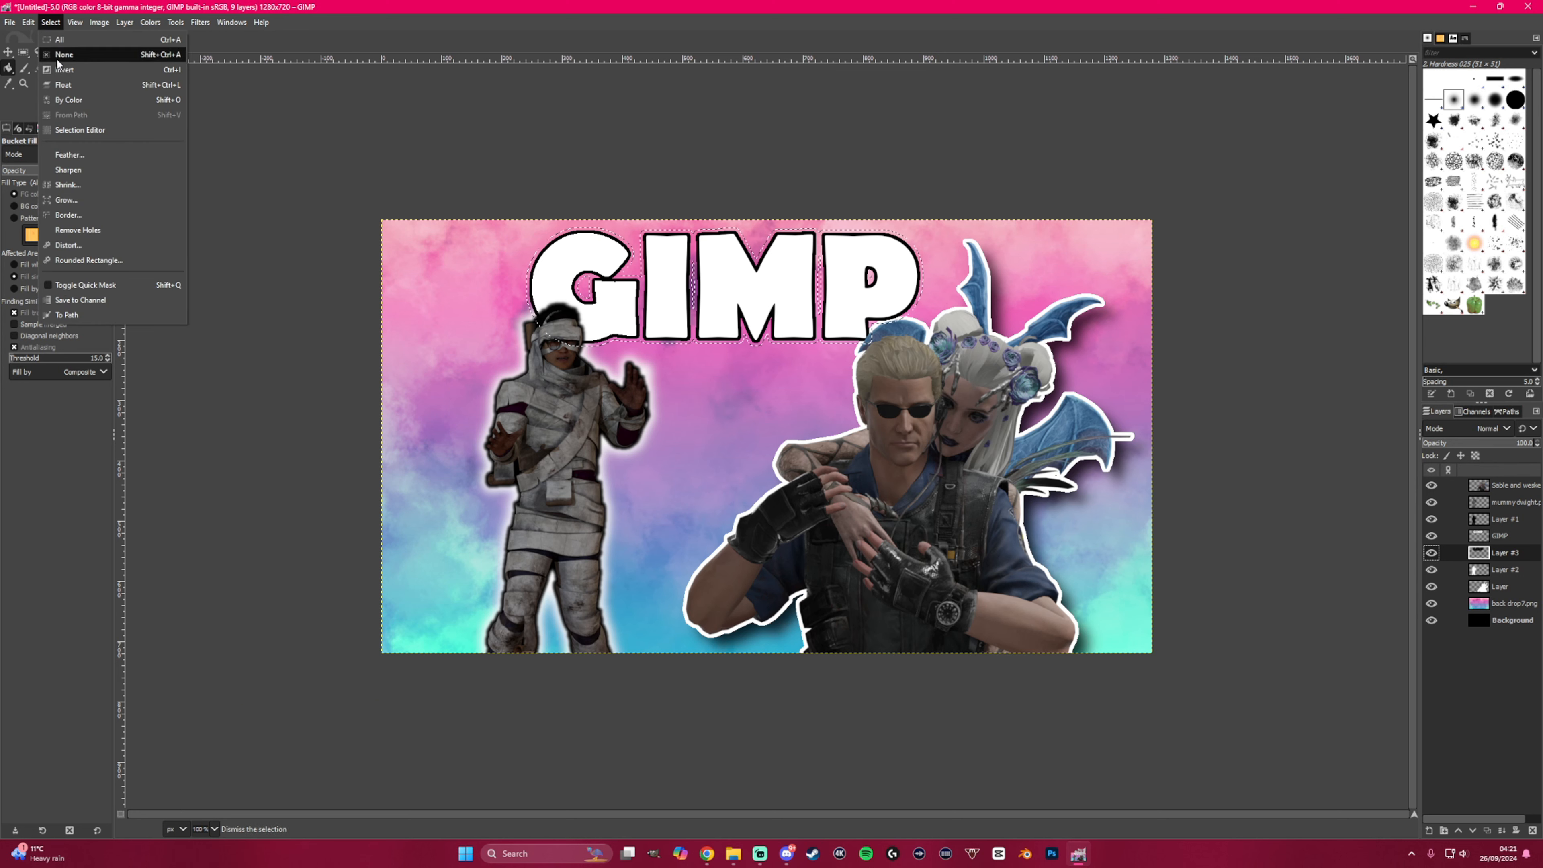
click(61, 54)
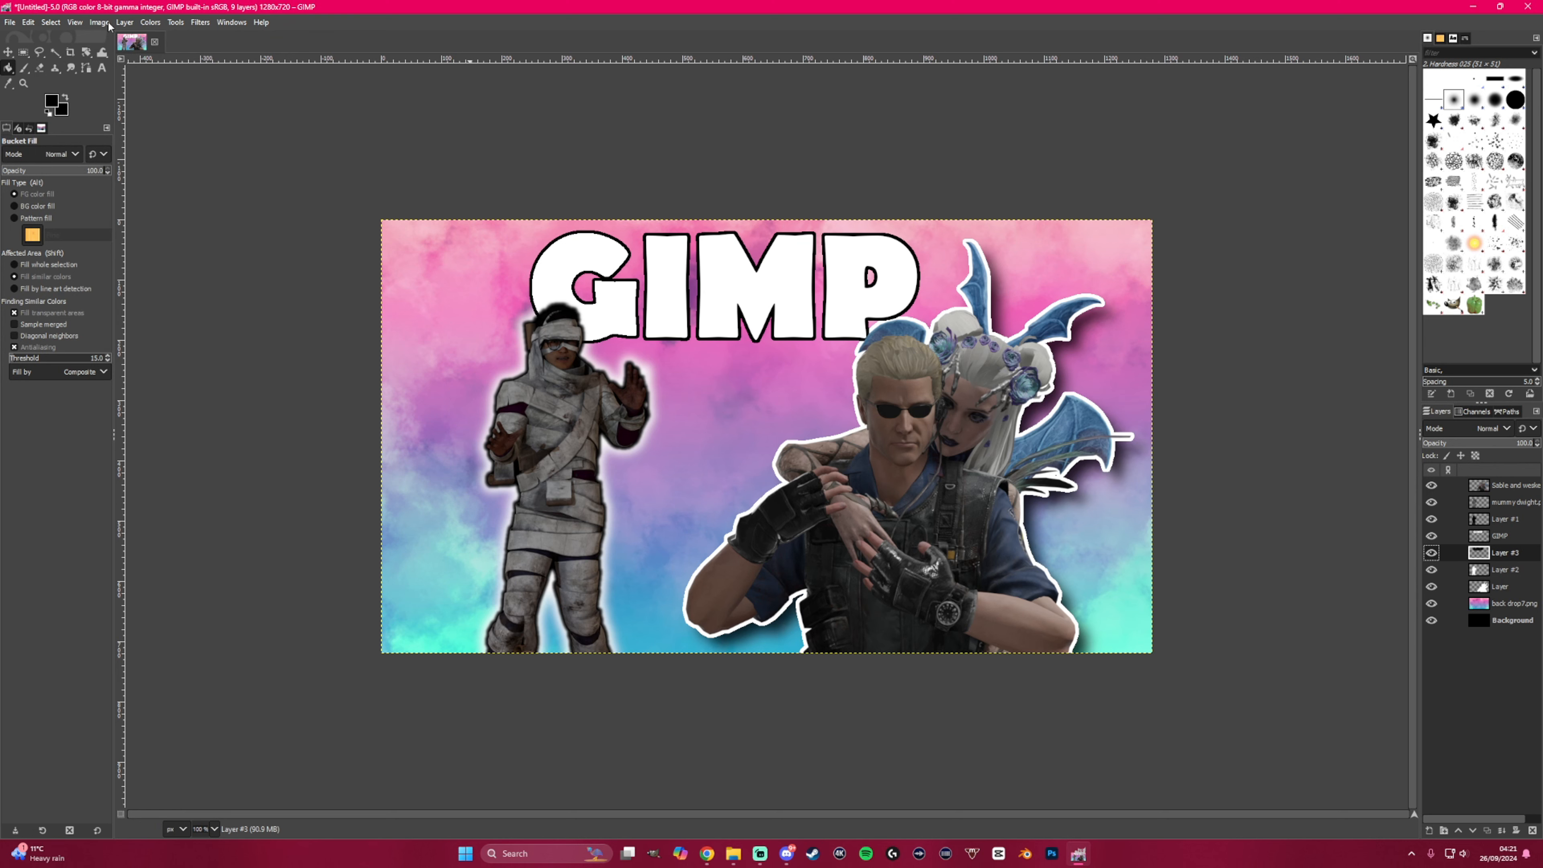
click(192, 25)
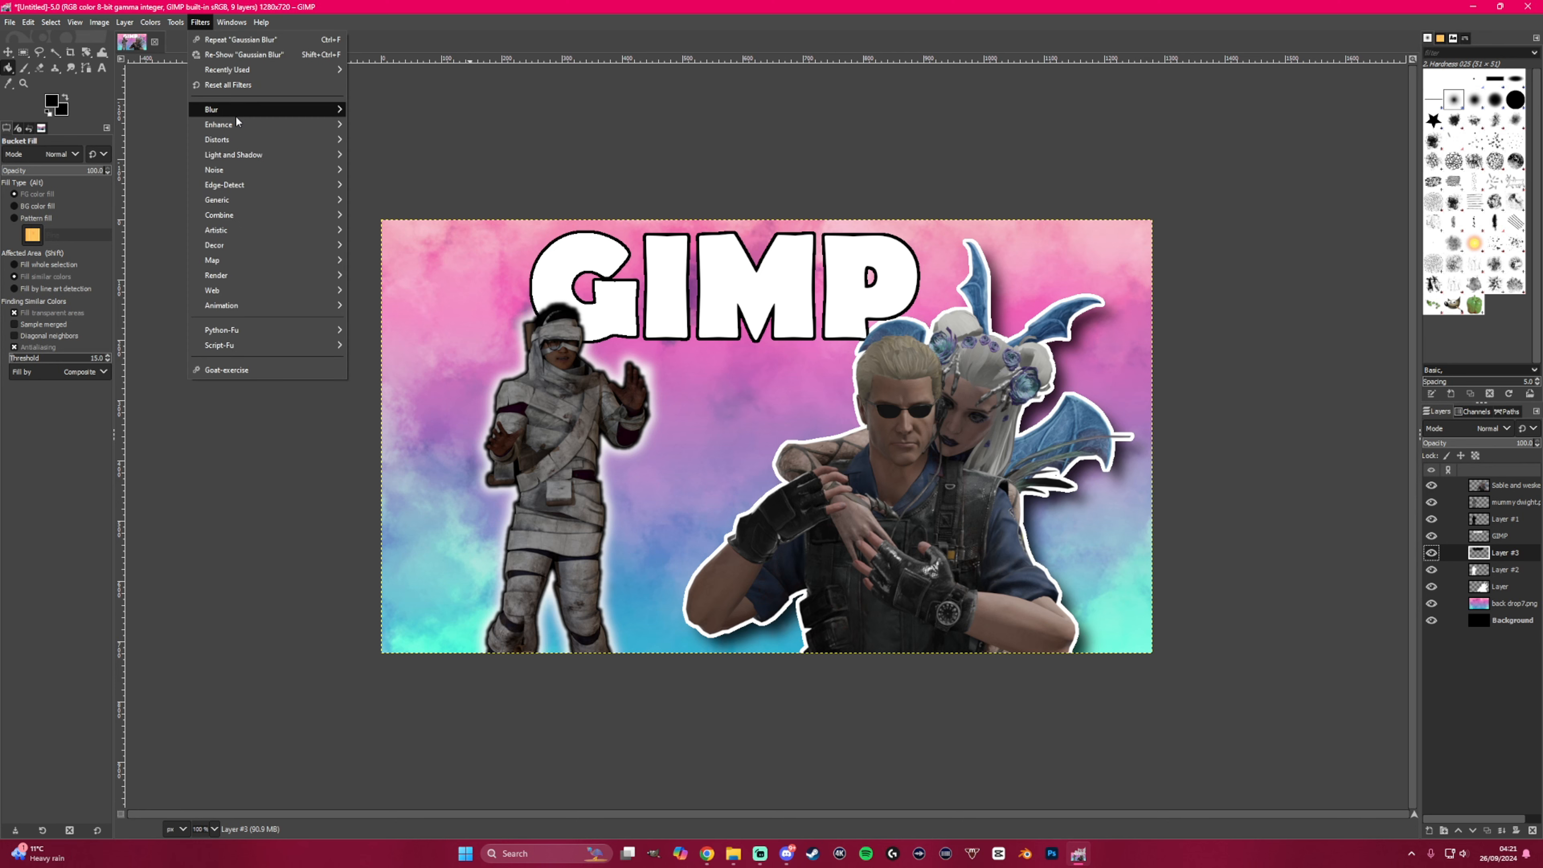
mouse_move(246, 158)
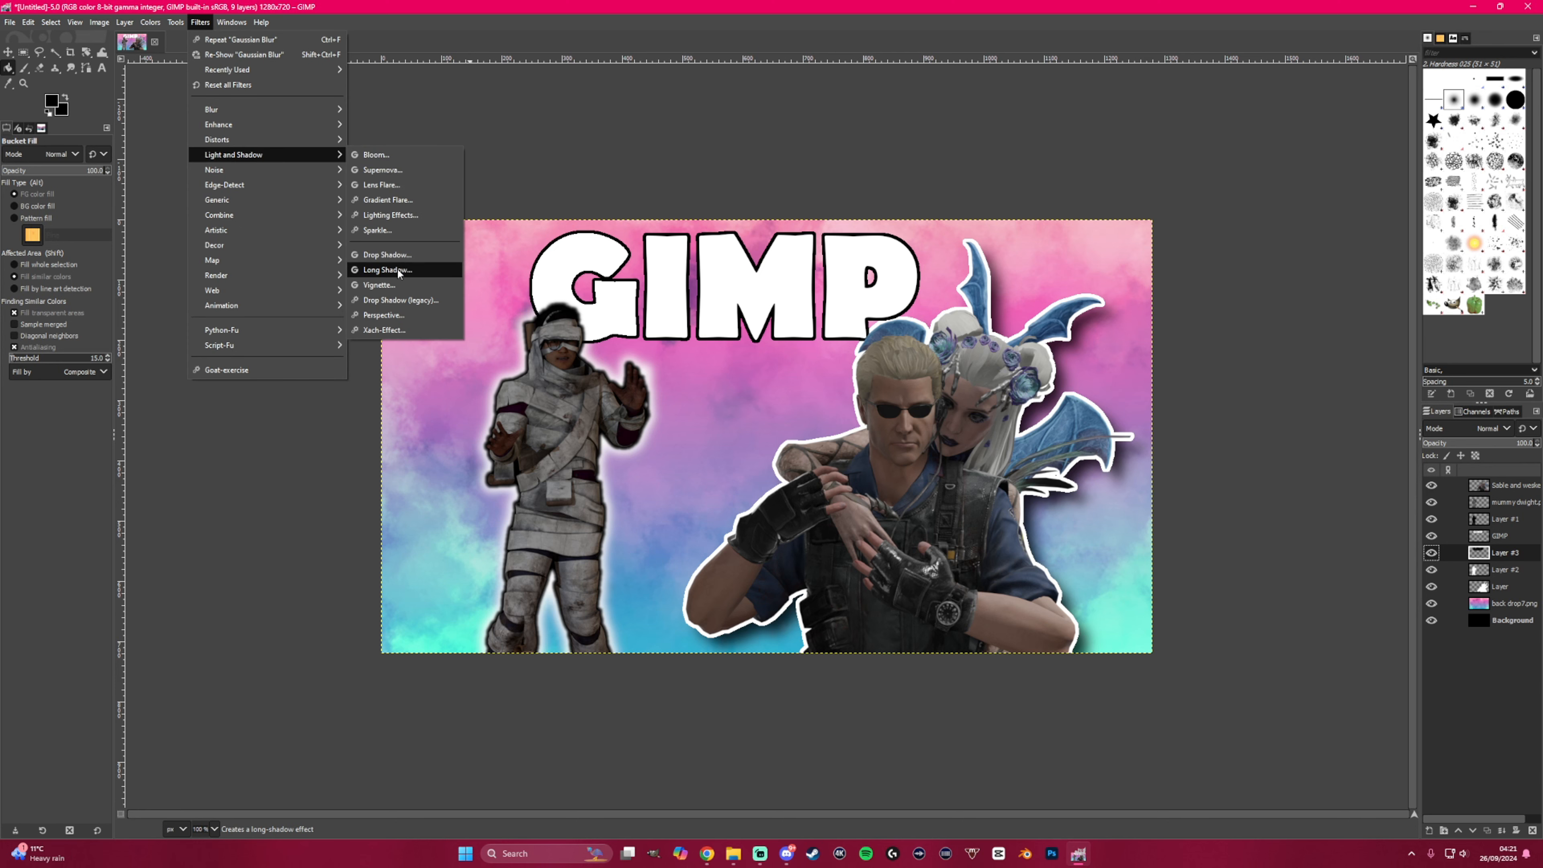
click(398, 256)
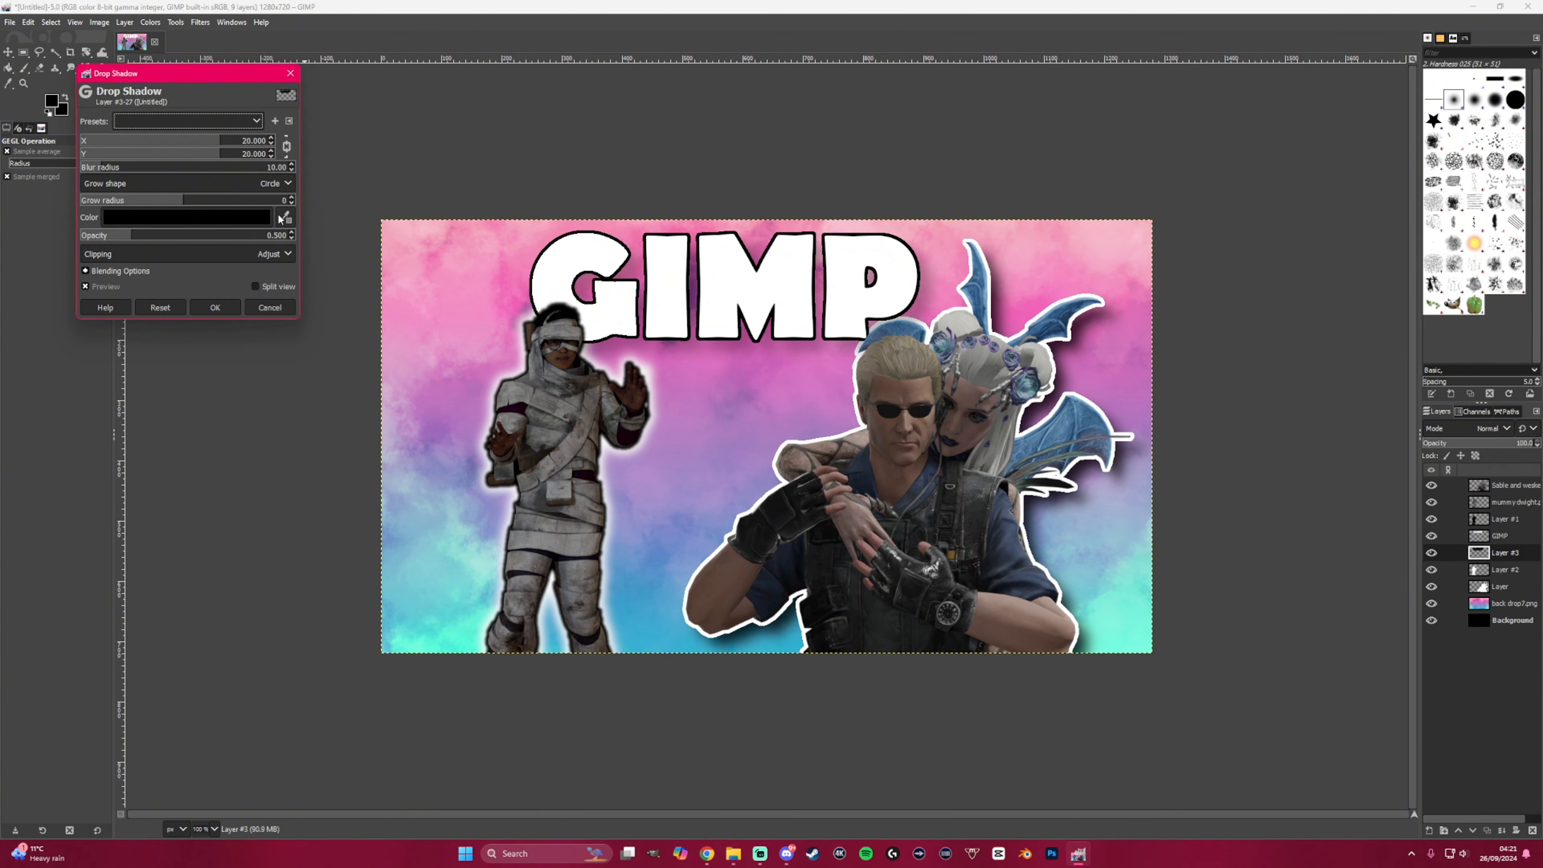
click(292, 232)
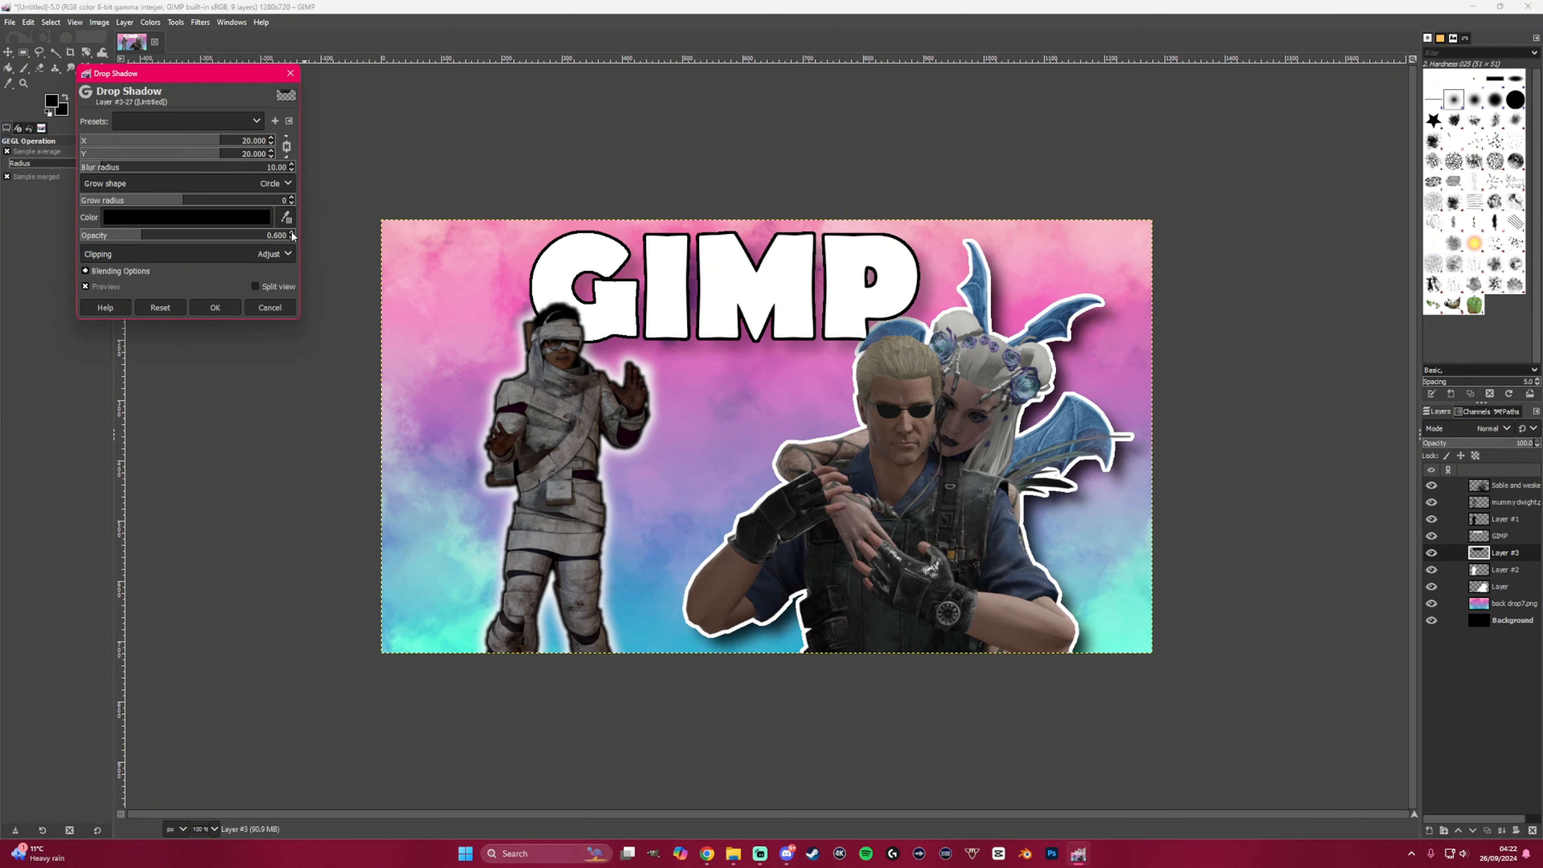
drag(292, 235, 292, 235)
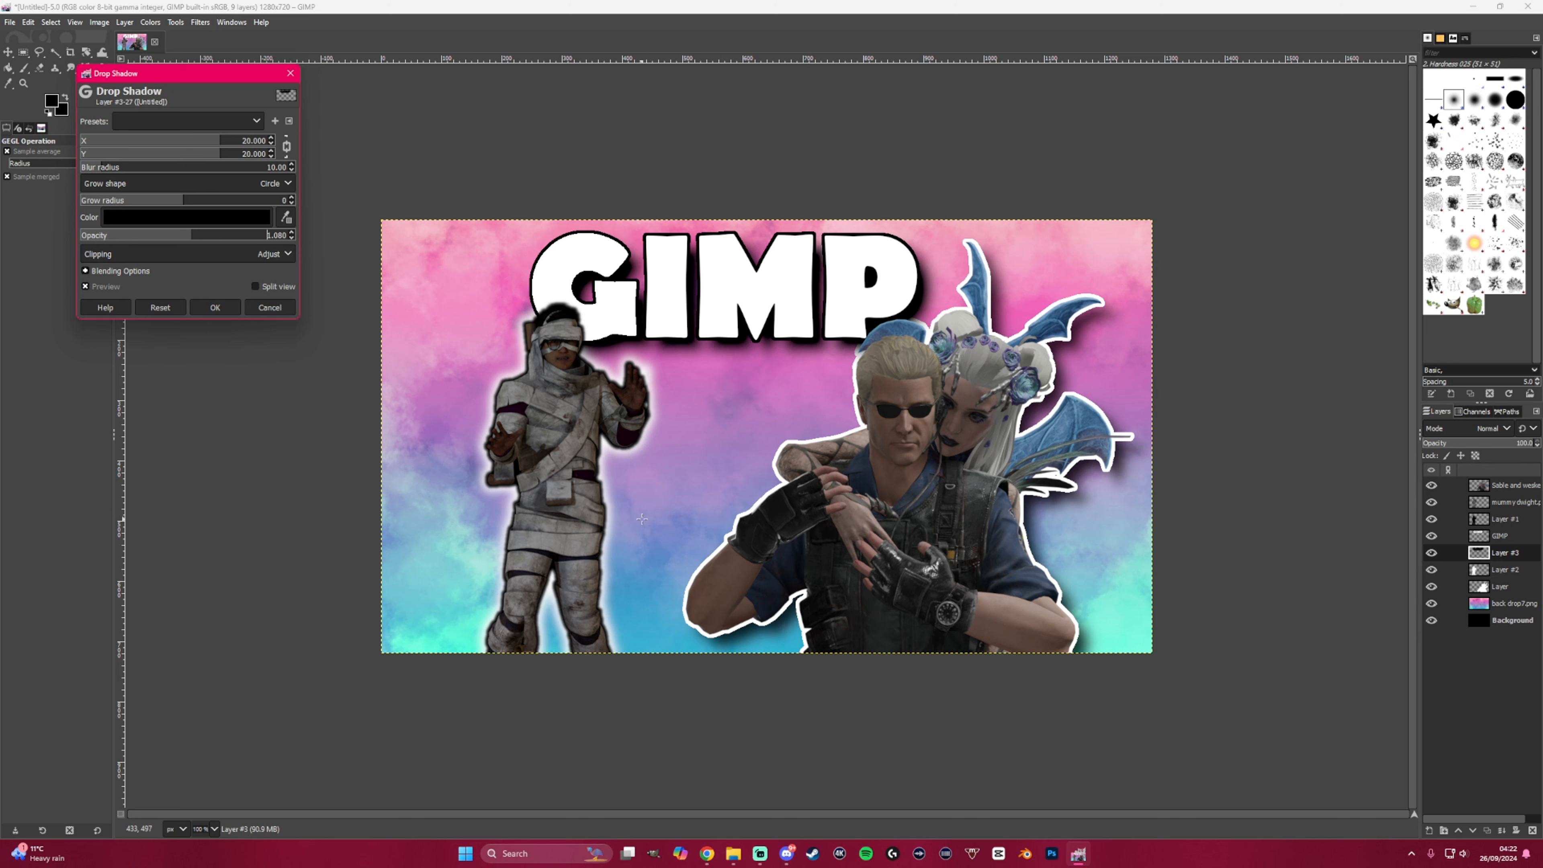
click(218, 307)
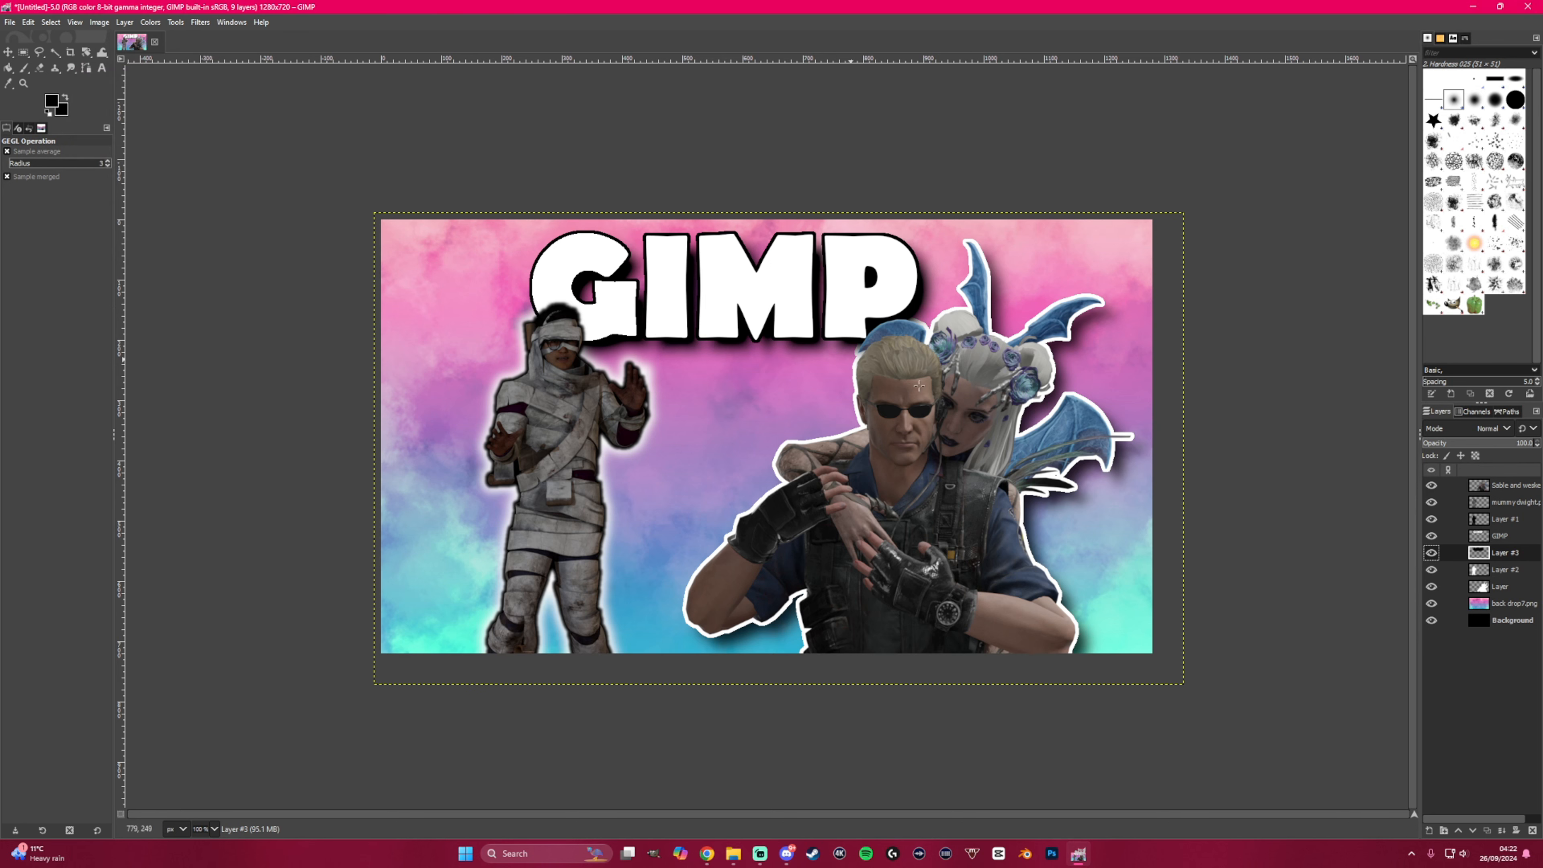
- Move the mummy's white glow layer, Layer #2, above the GIMP text layer
click(1503, 572)
drag(1494, 500, 1509, 563)
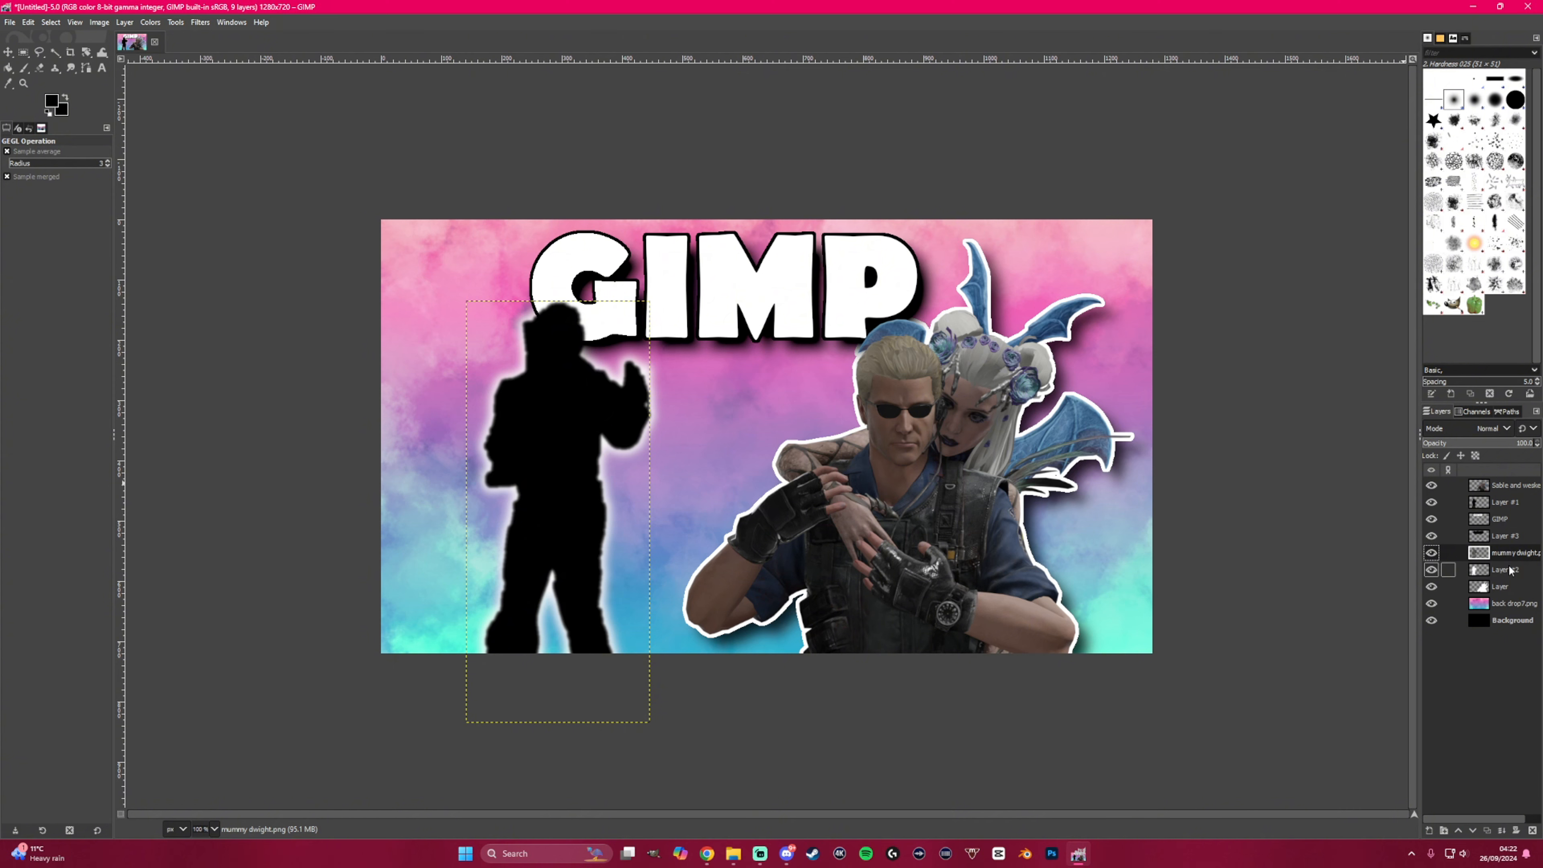
drag(1504, 501, 1522, 575)
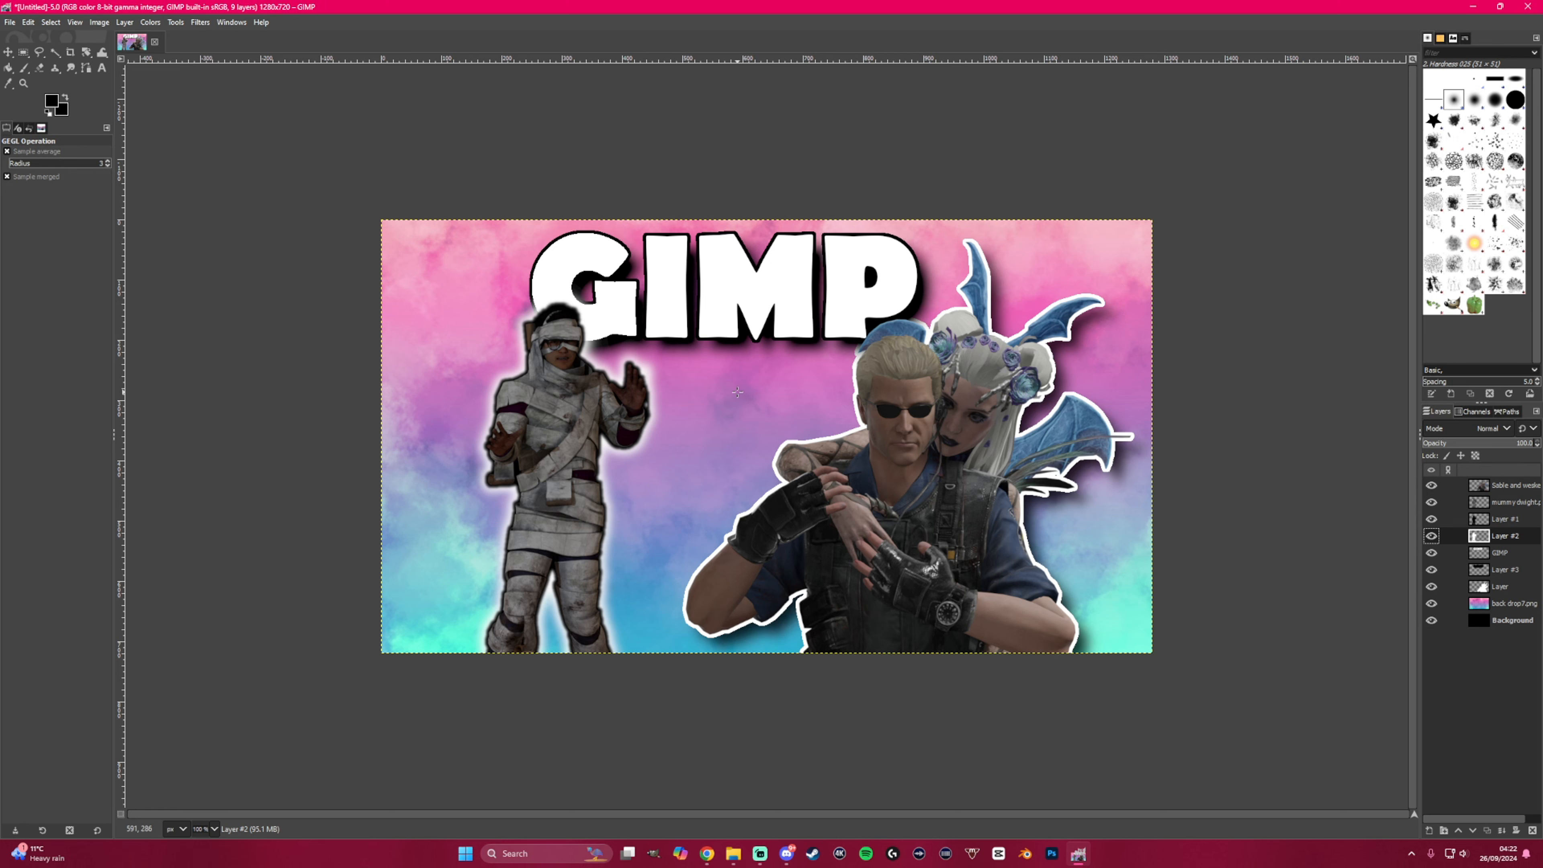
- Bring in the red heart PNG as a new layer and position it between the mummy and the couple
drag(737, 392, 829, 408)
click(798, 408)
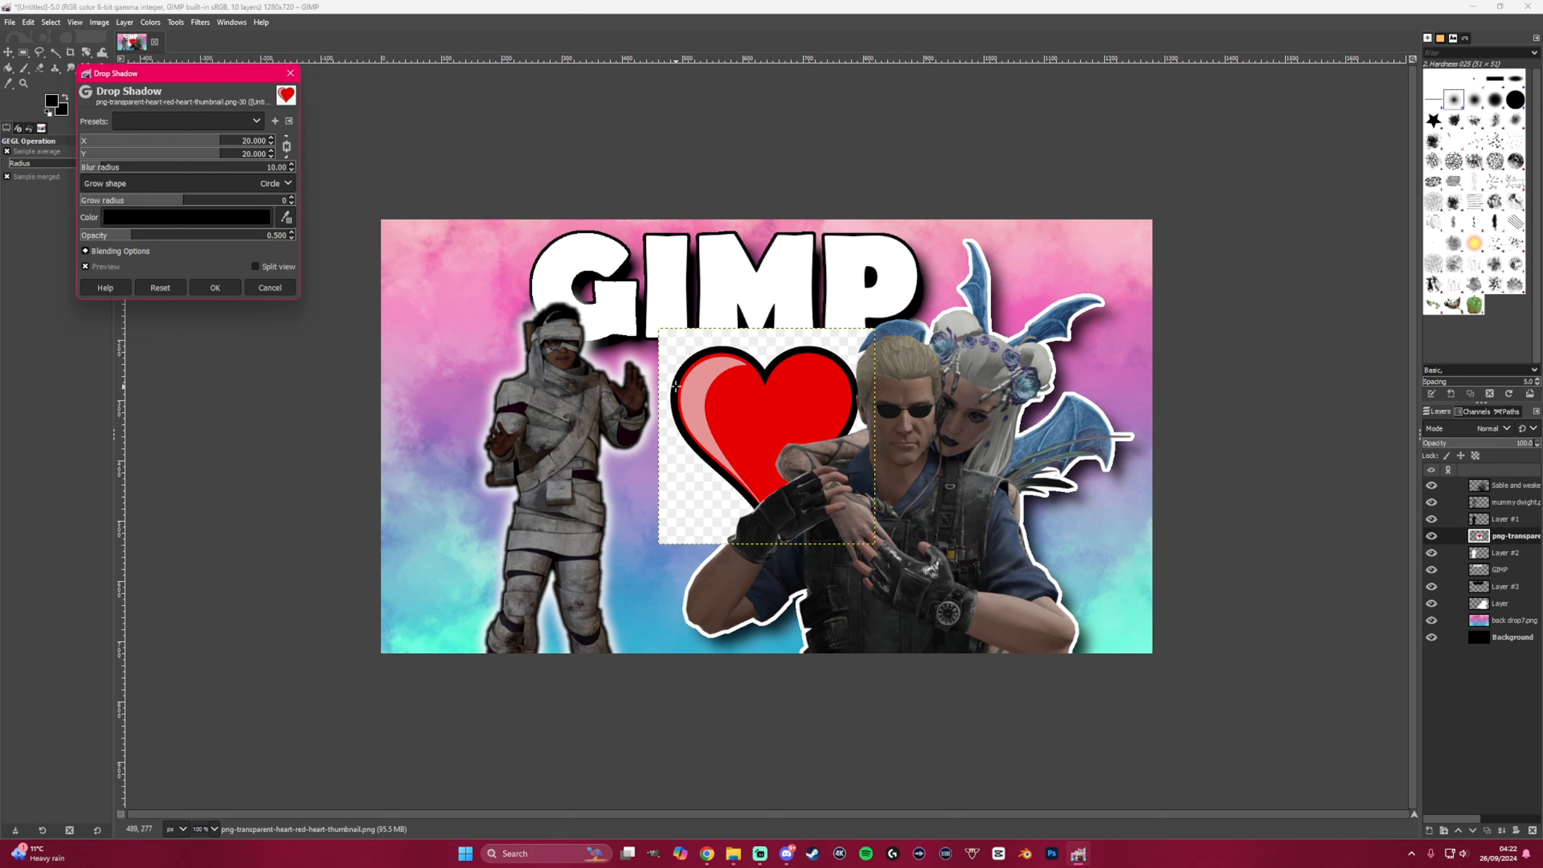
click(270, 287)
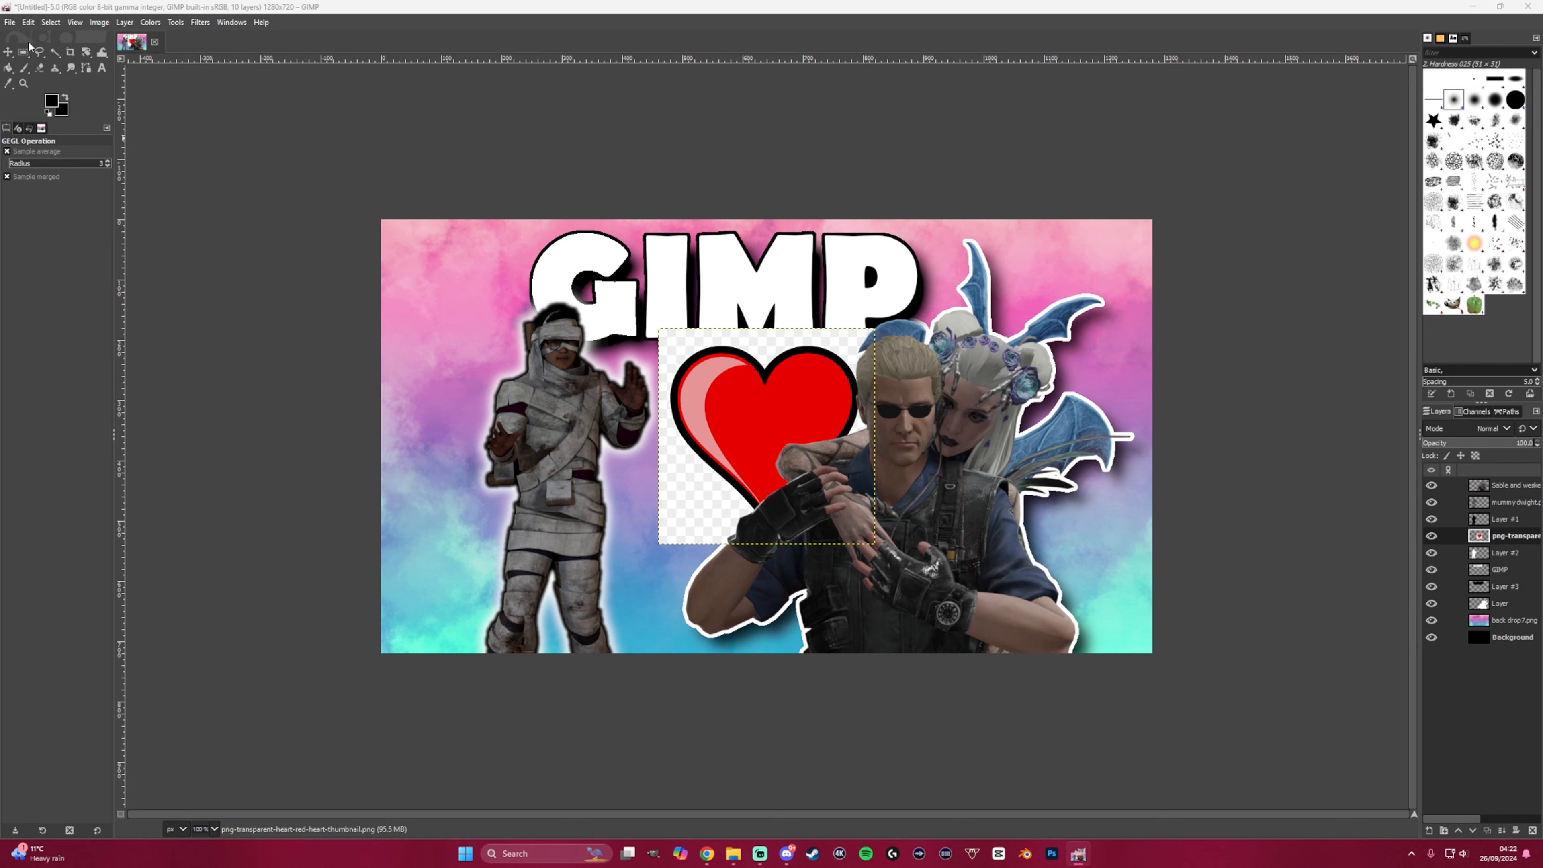
click(8, 51)
drag(802, 408, 779, 379)
drag(767, 369, 779, 355)
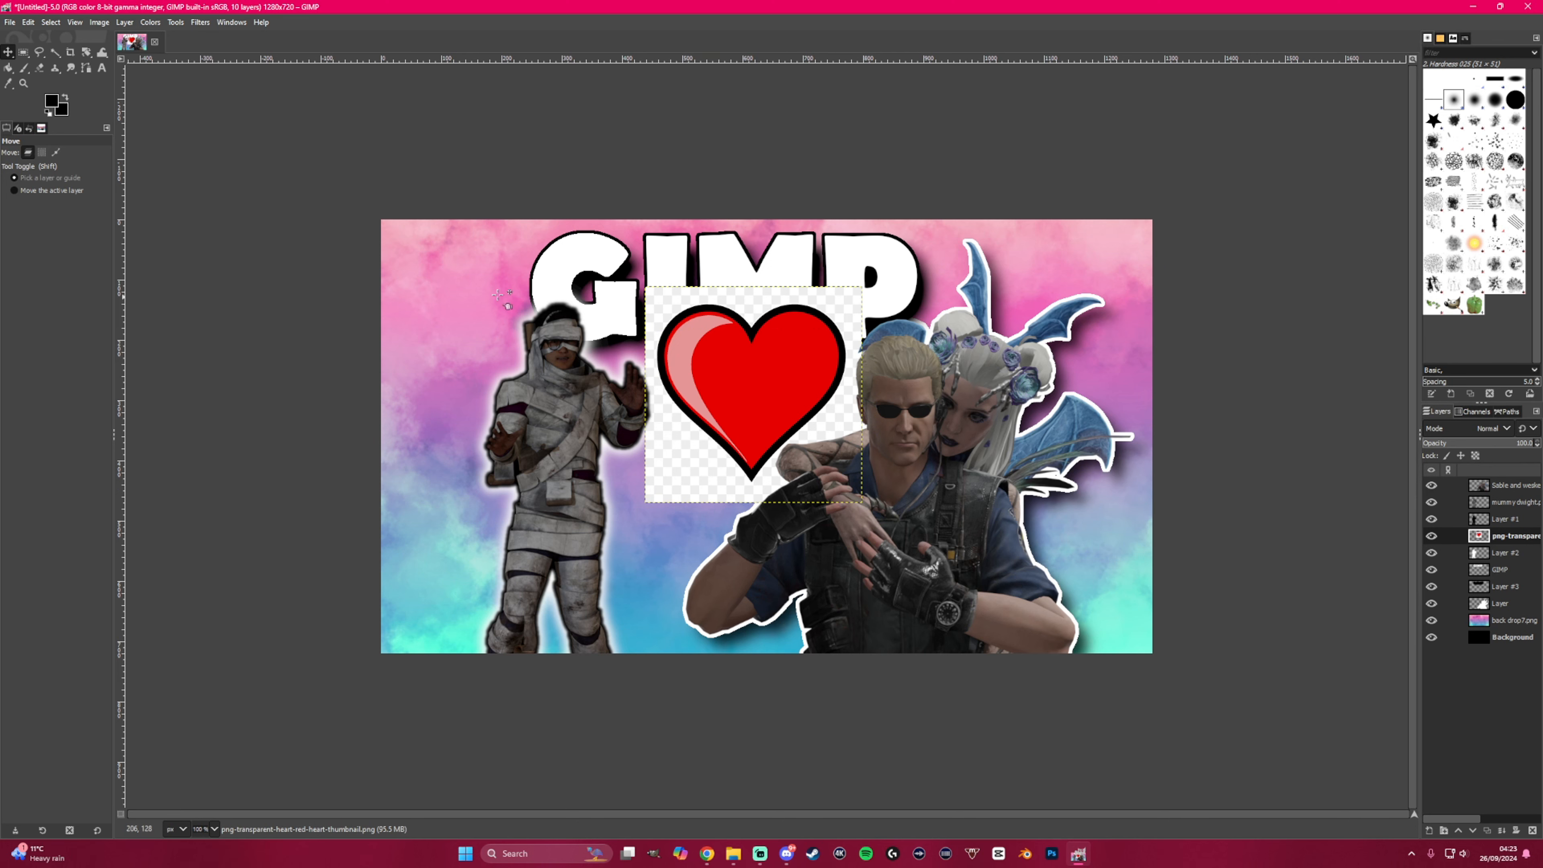
- Move the heart image up over the GIMP text and raise its layer to the top of the stack
drag(768, 366, 754, 299)
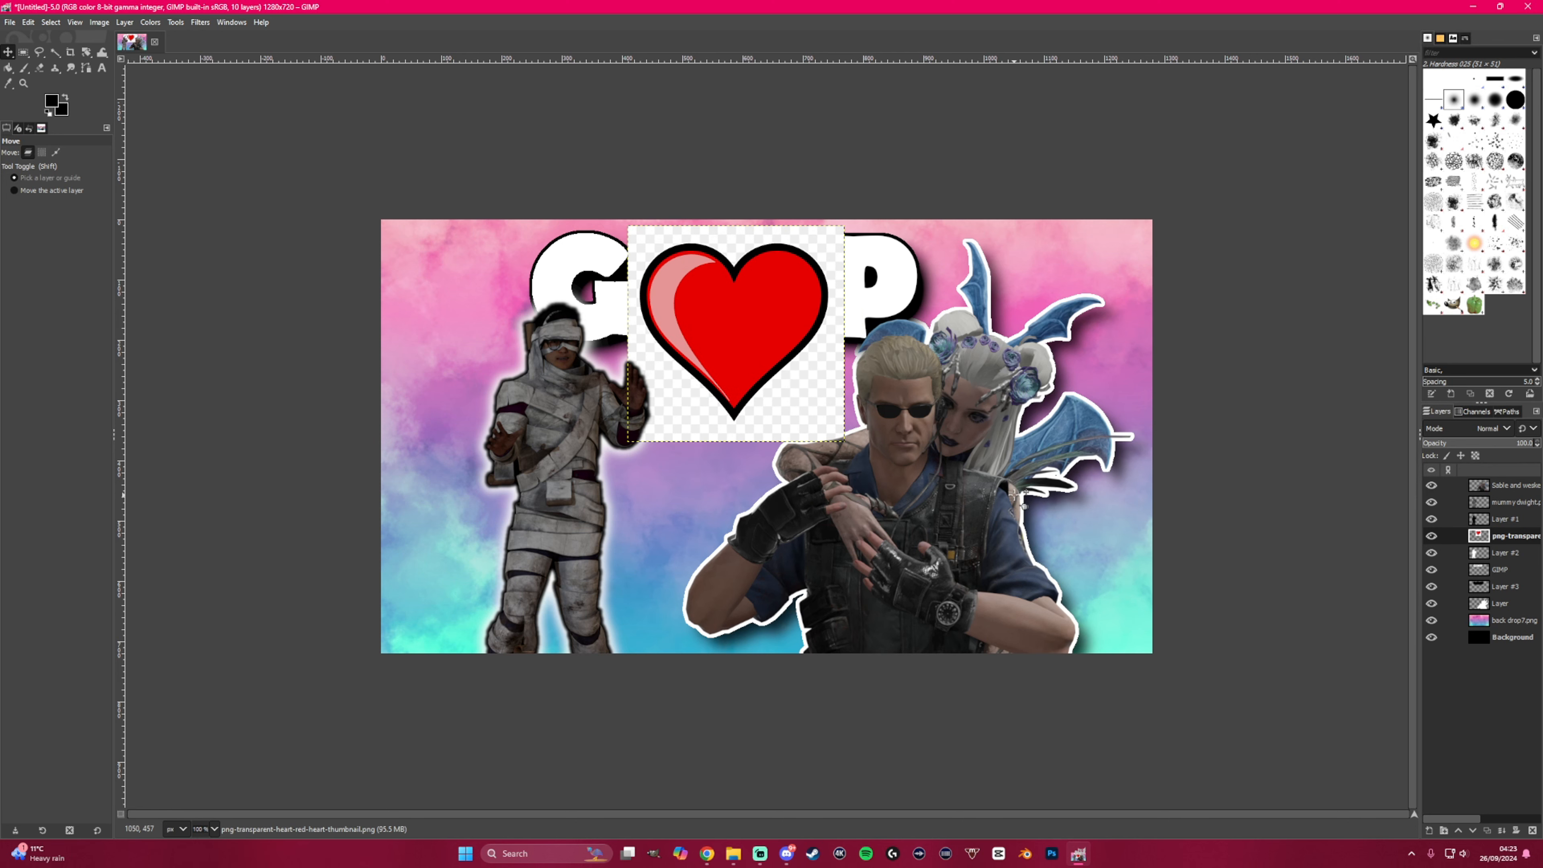
drag(1516, 536, 1516, 485)
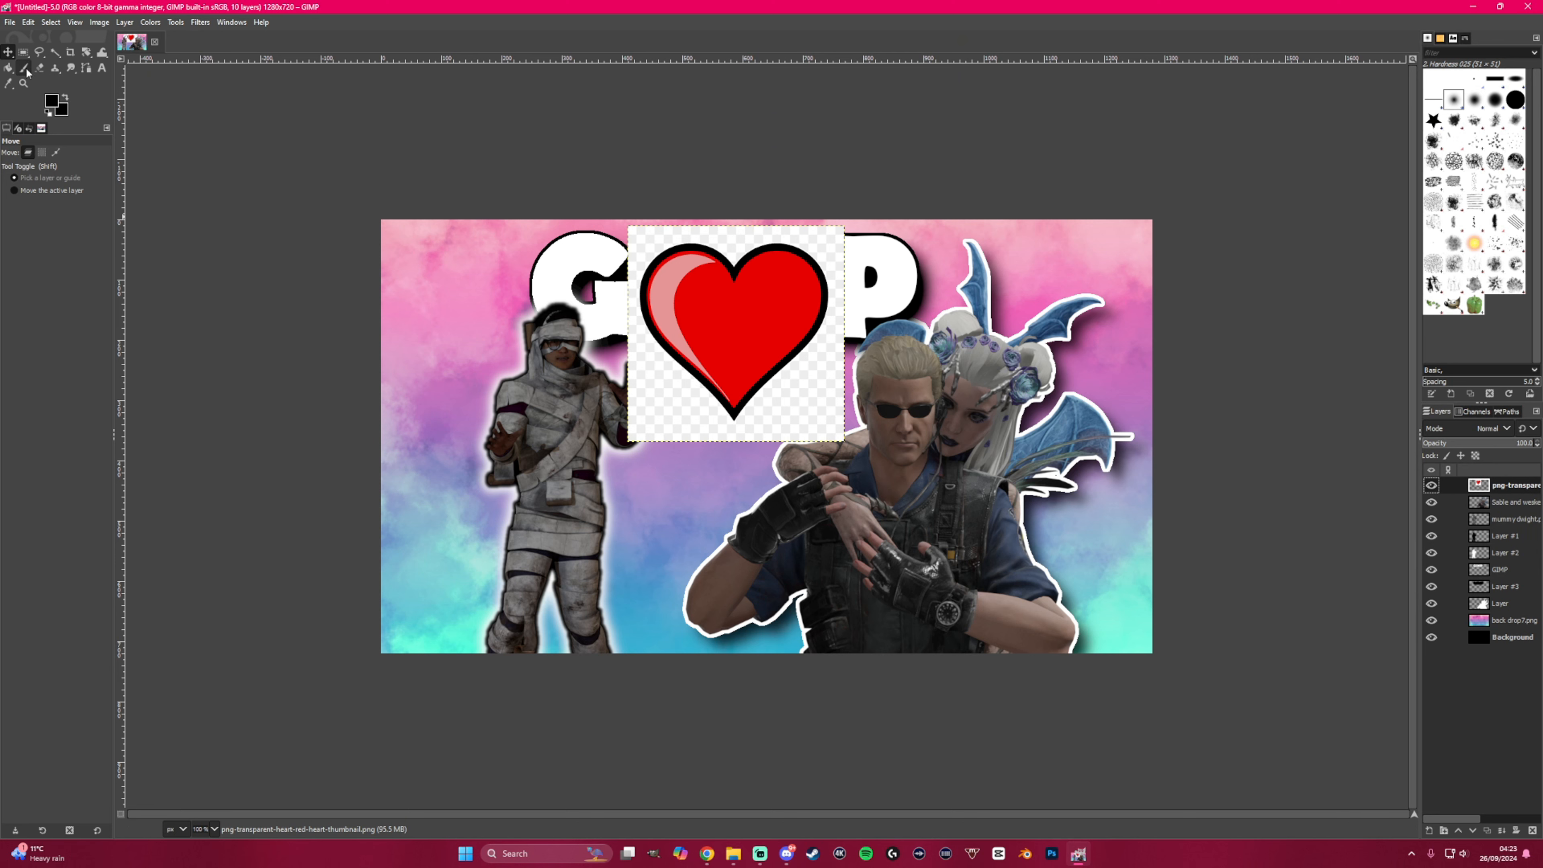
- Fuzzy-select the white background around the heart and delete it, giving the heart layer an alpha channel for transparency
click(54, 52)
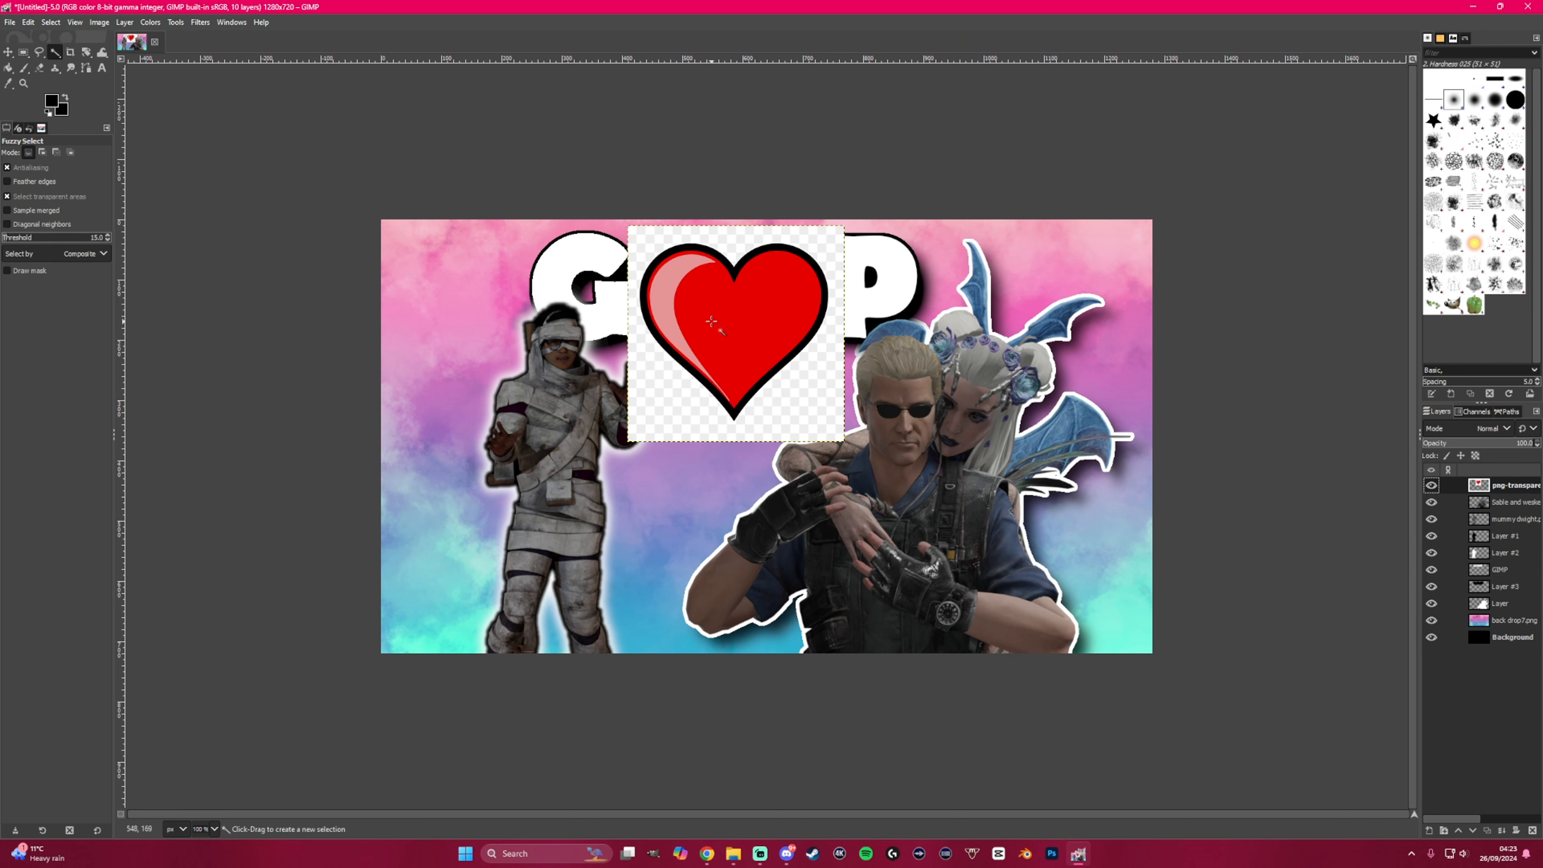
click(799, 399)
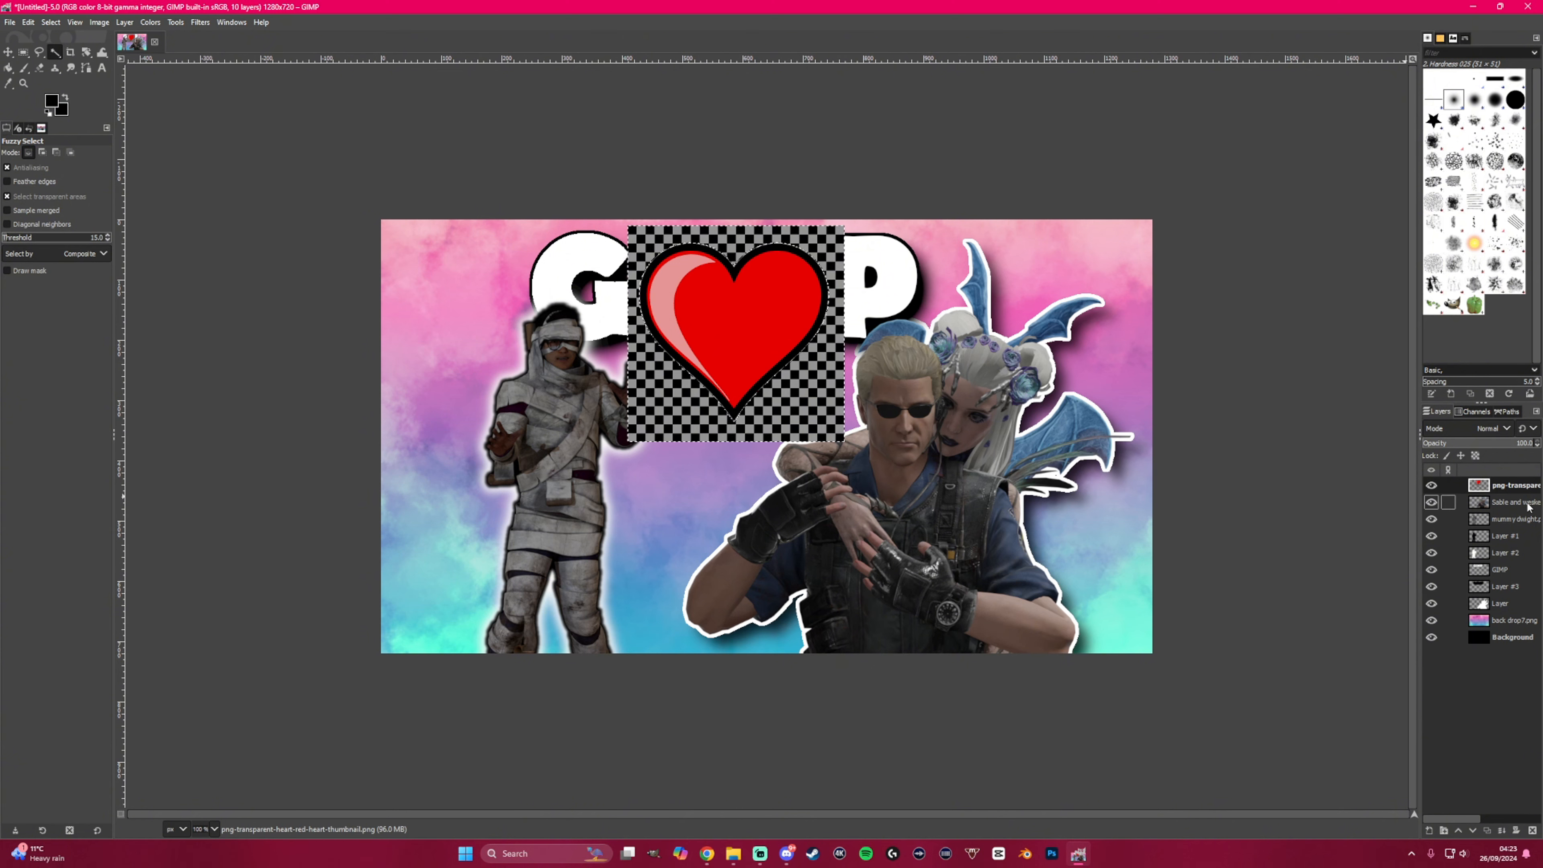
right_click(1507, 490)
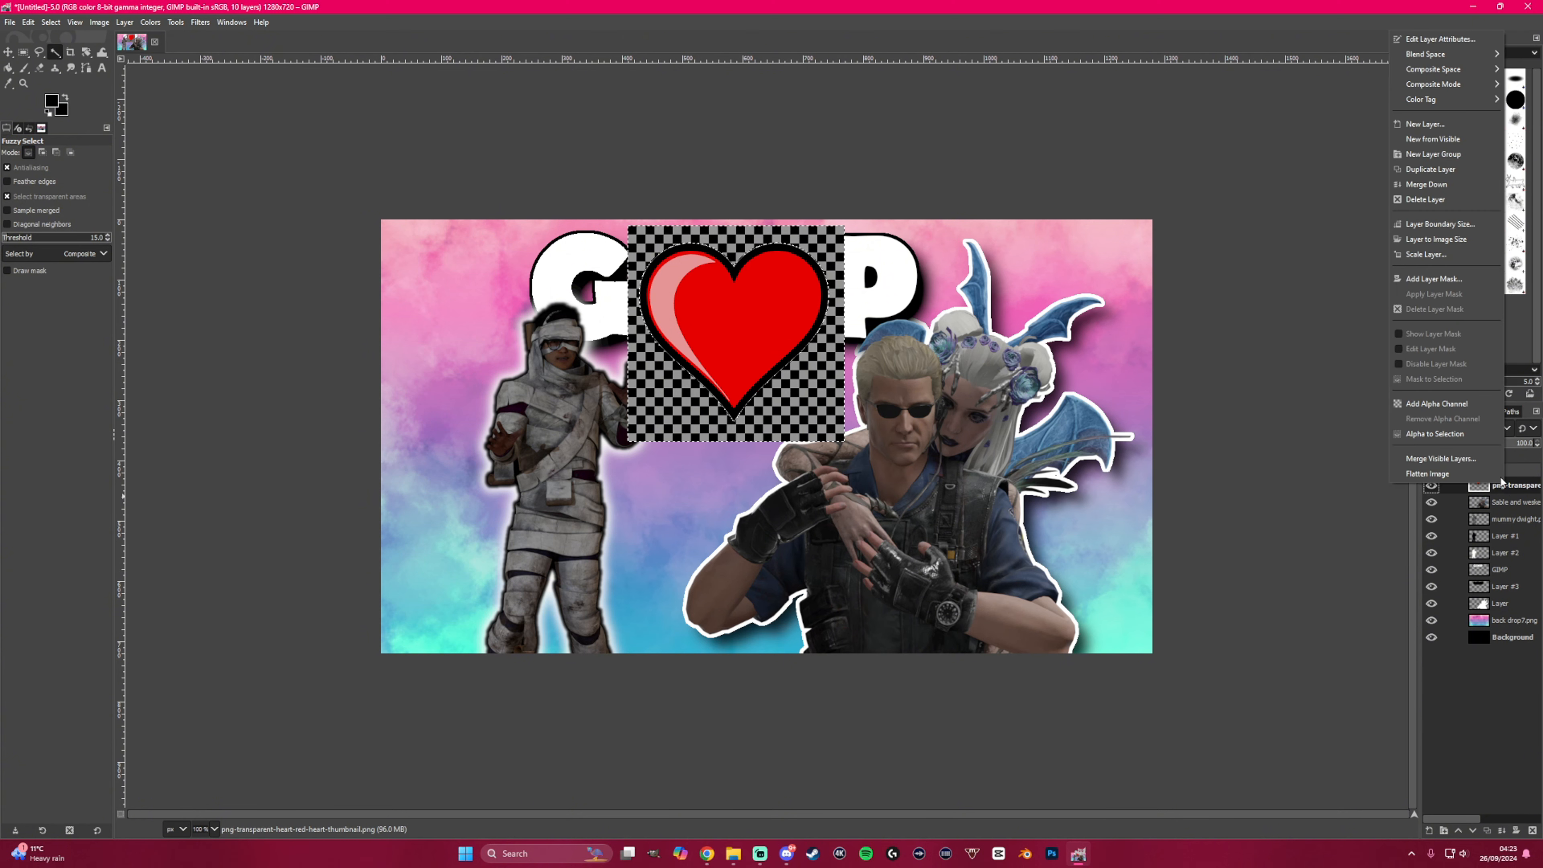
click(1436, 404)
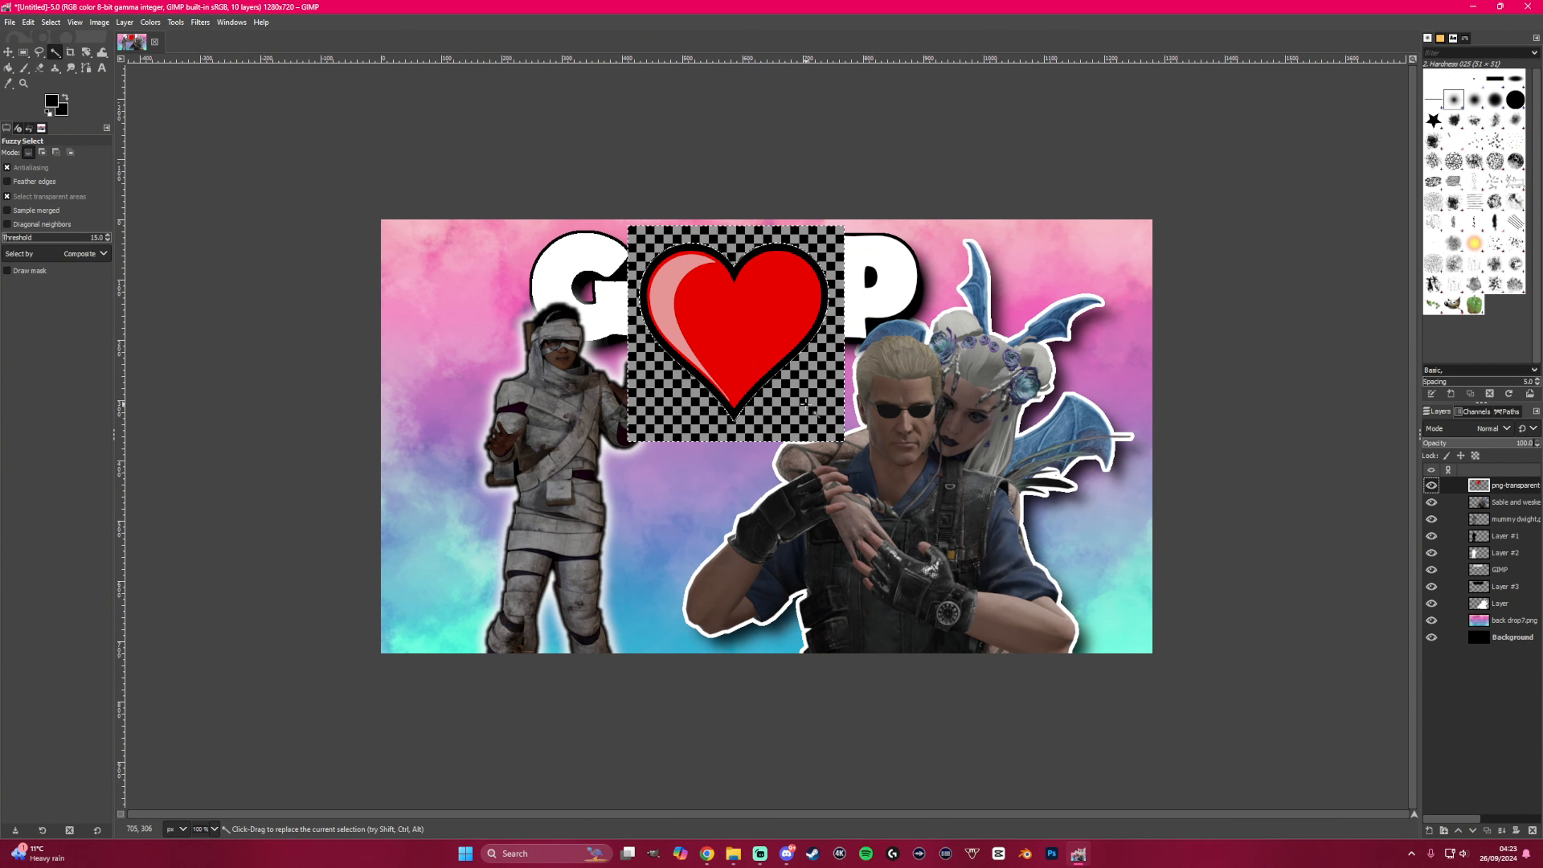
key(Delete)
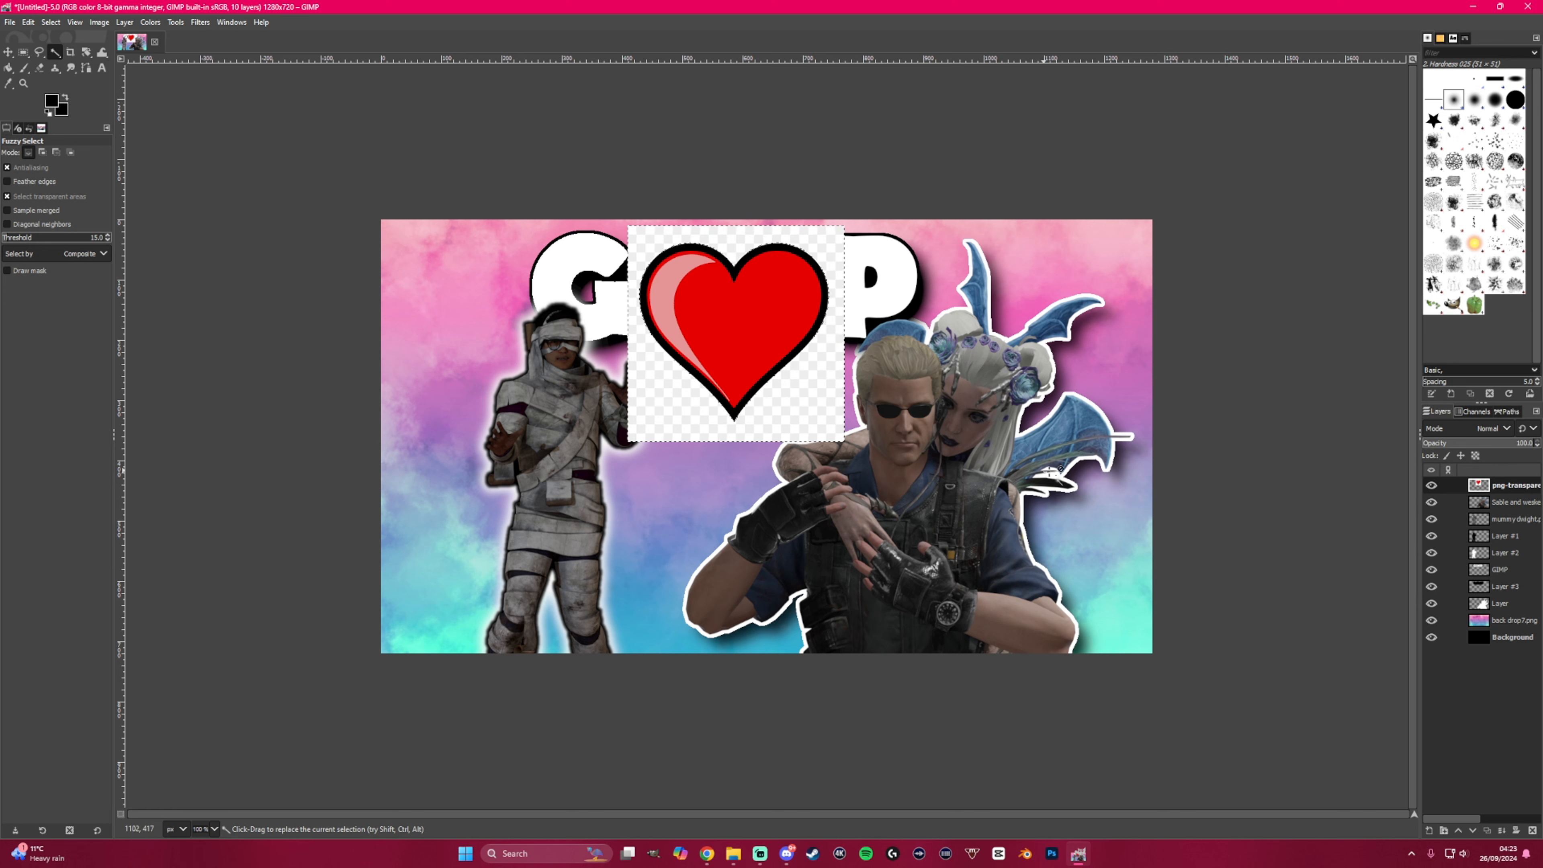
right_click(1501, 485)
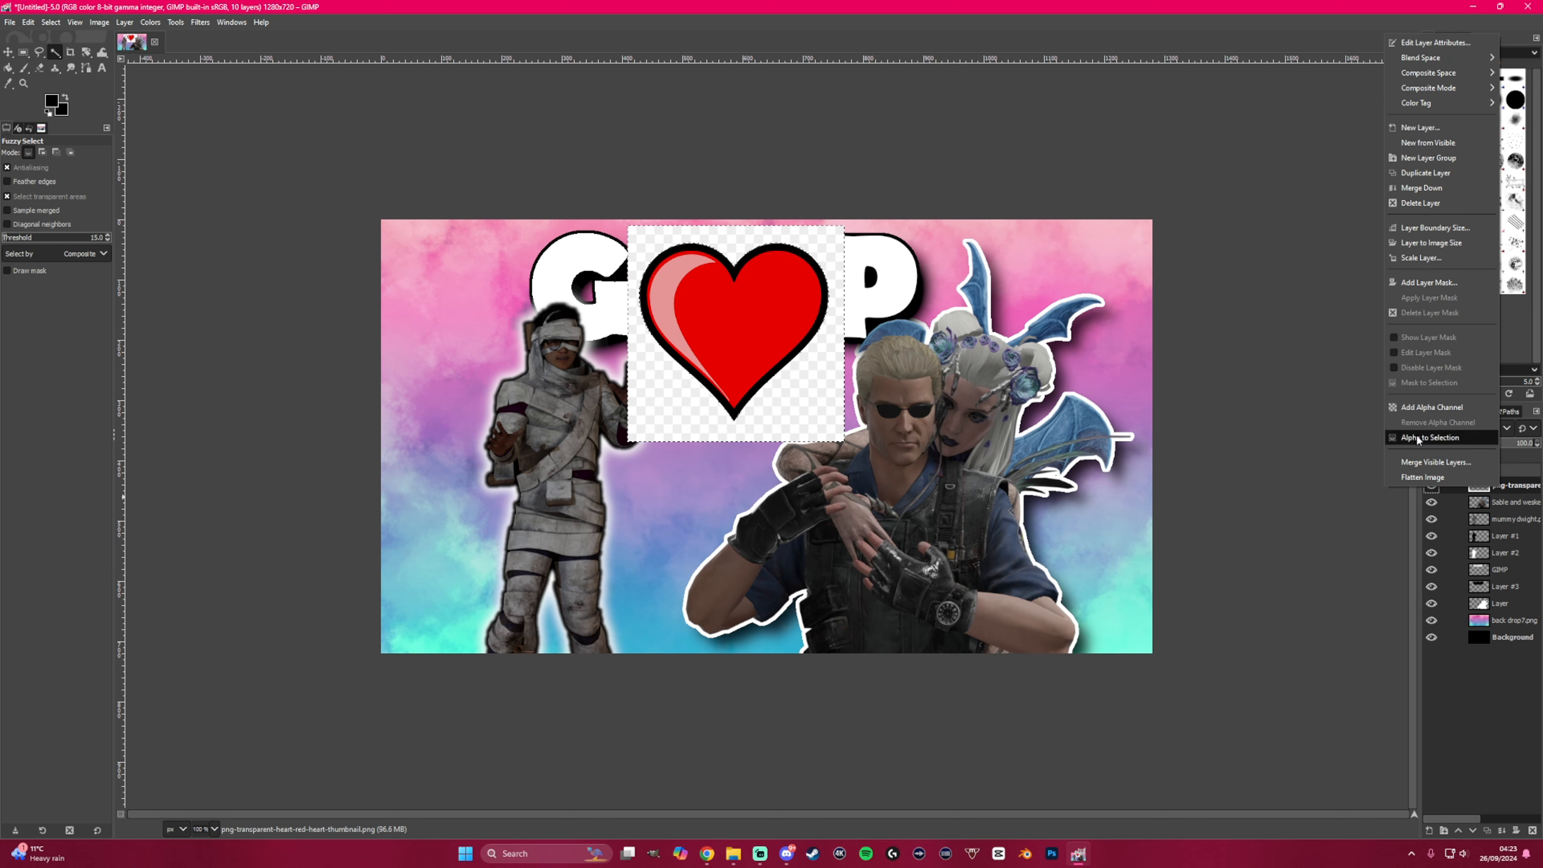
click(1440, 407)
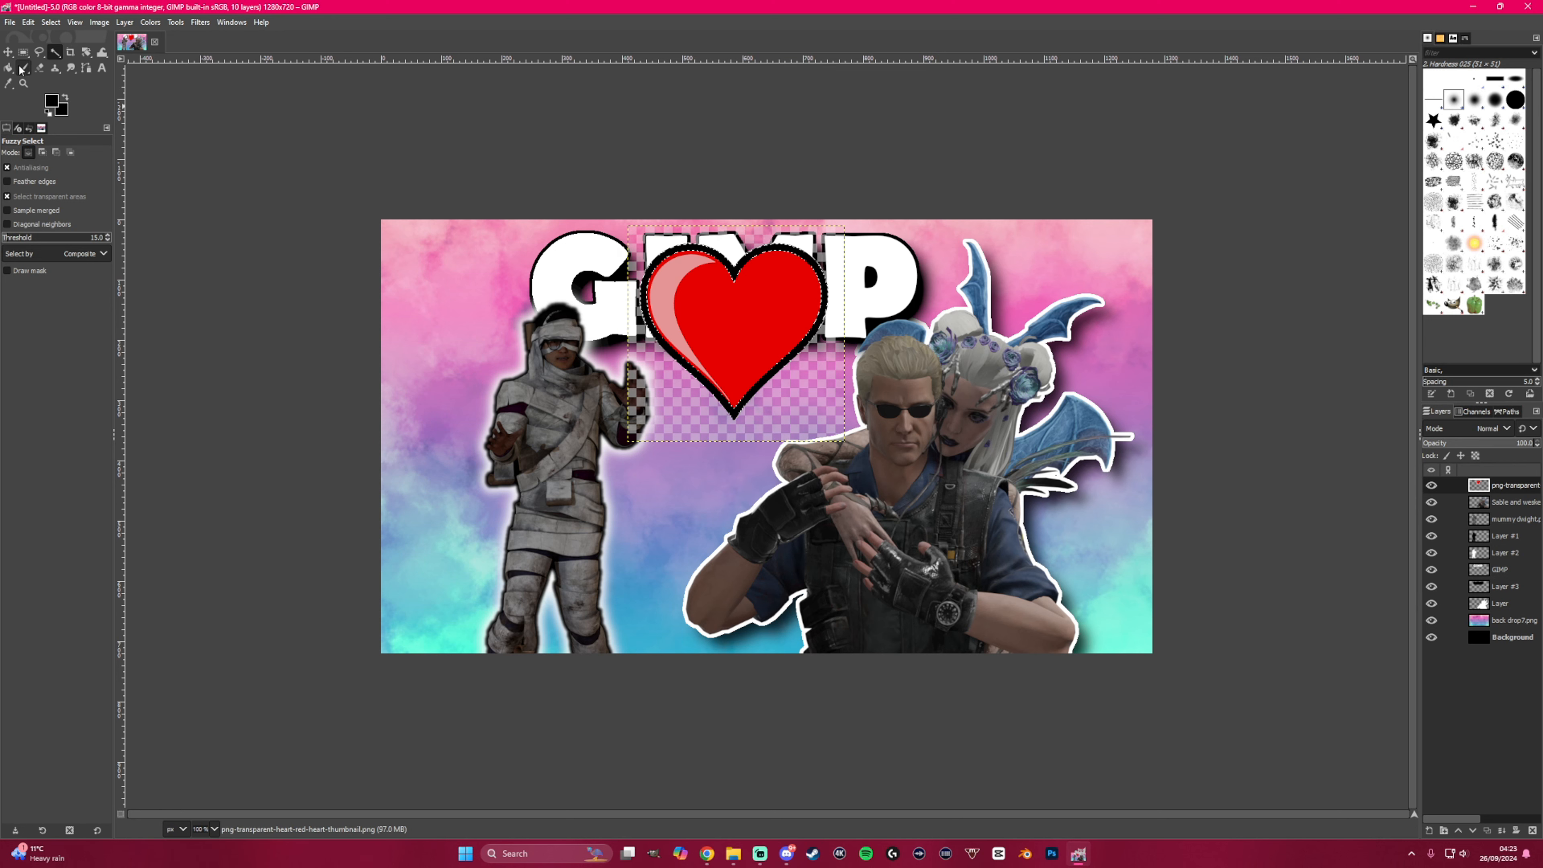
- Invert the selection and start erasing the leftover checkered pattern around the heart
click(51, 22)
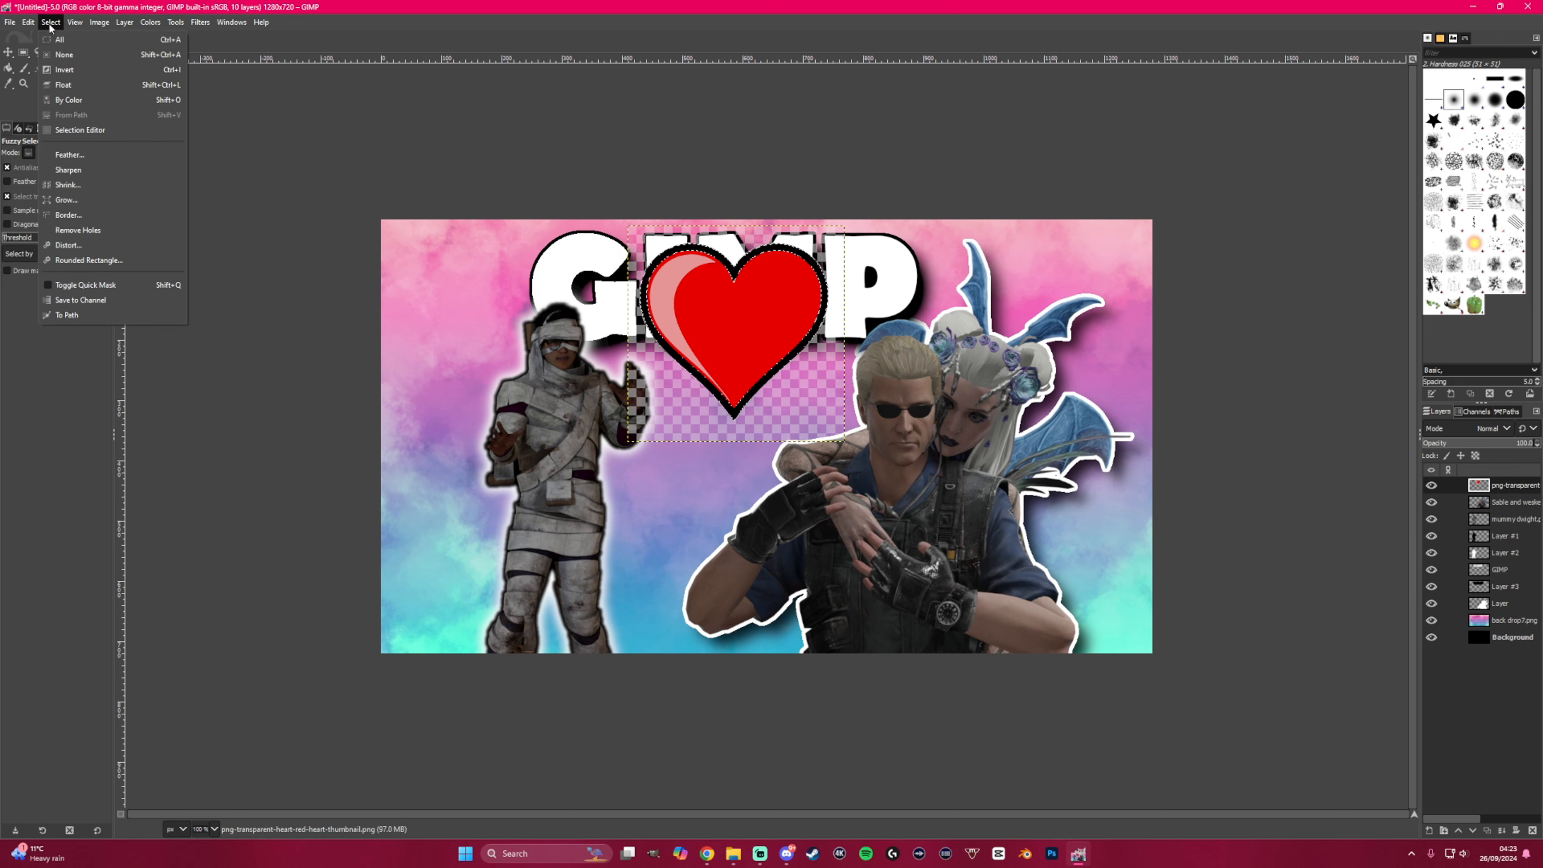
click(64, 73)
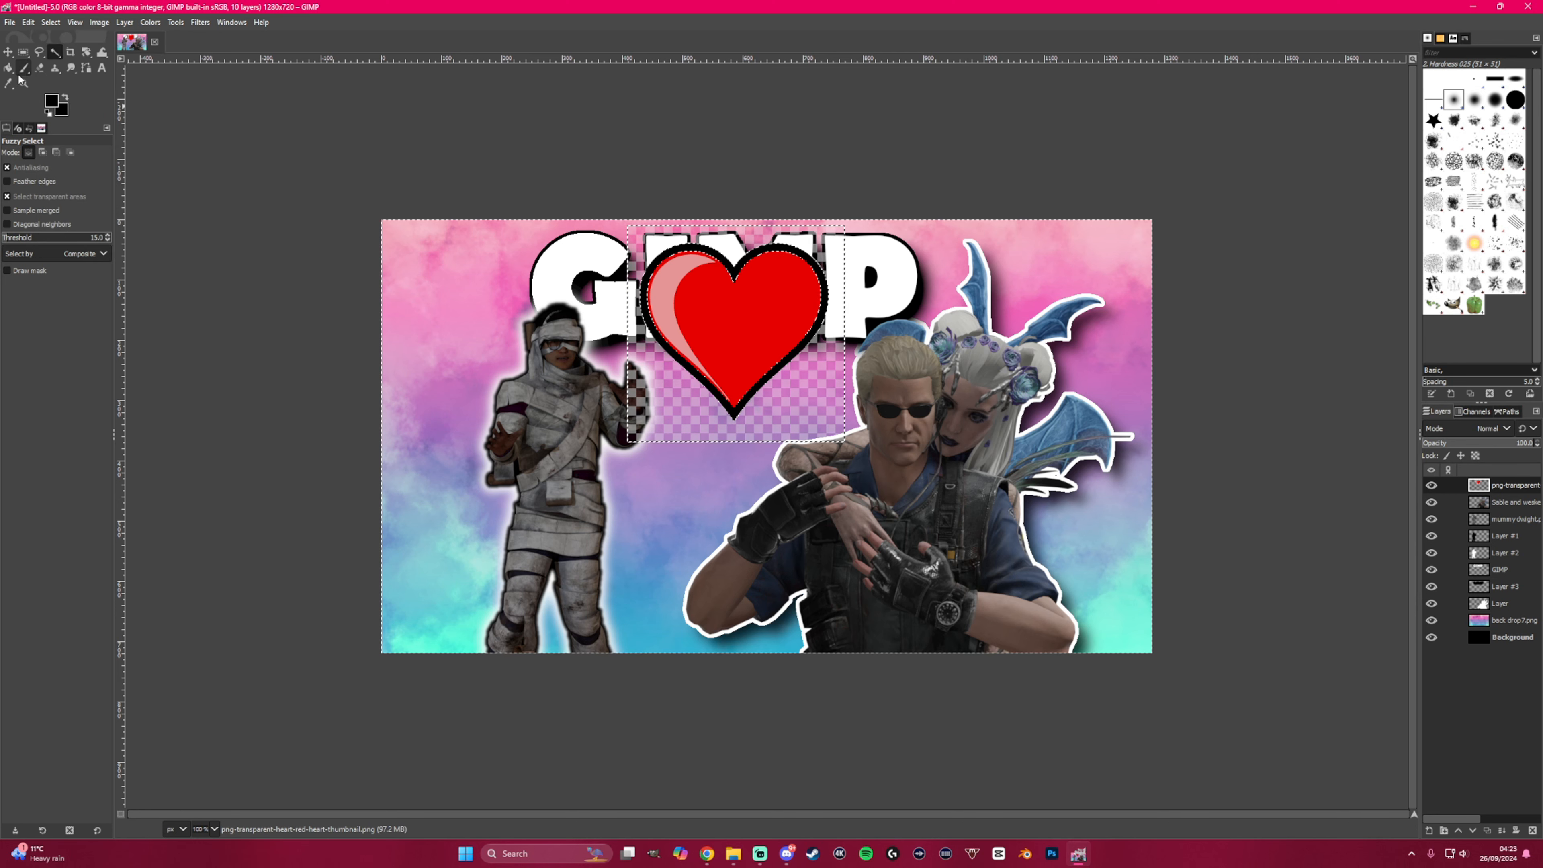
click(39, 67)
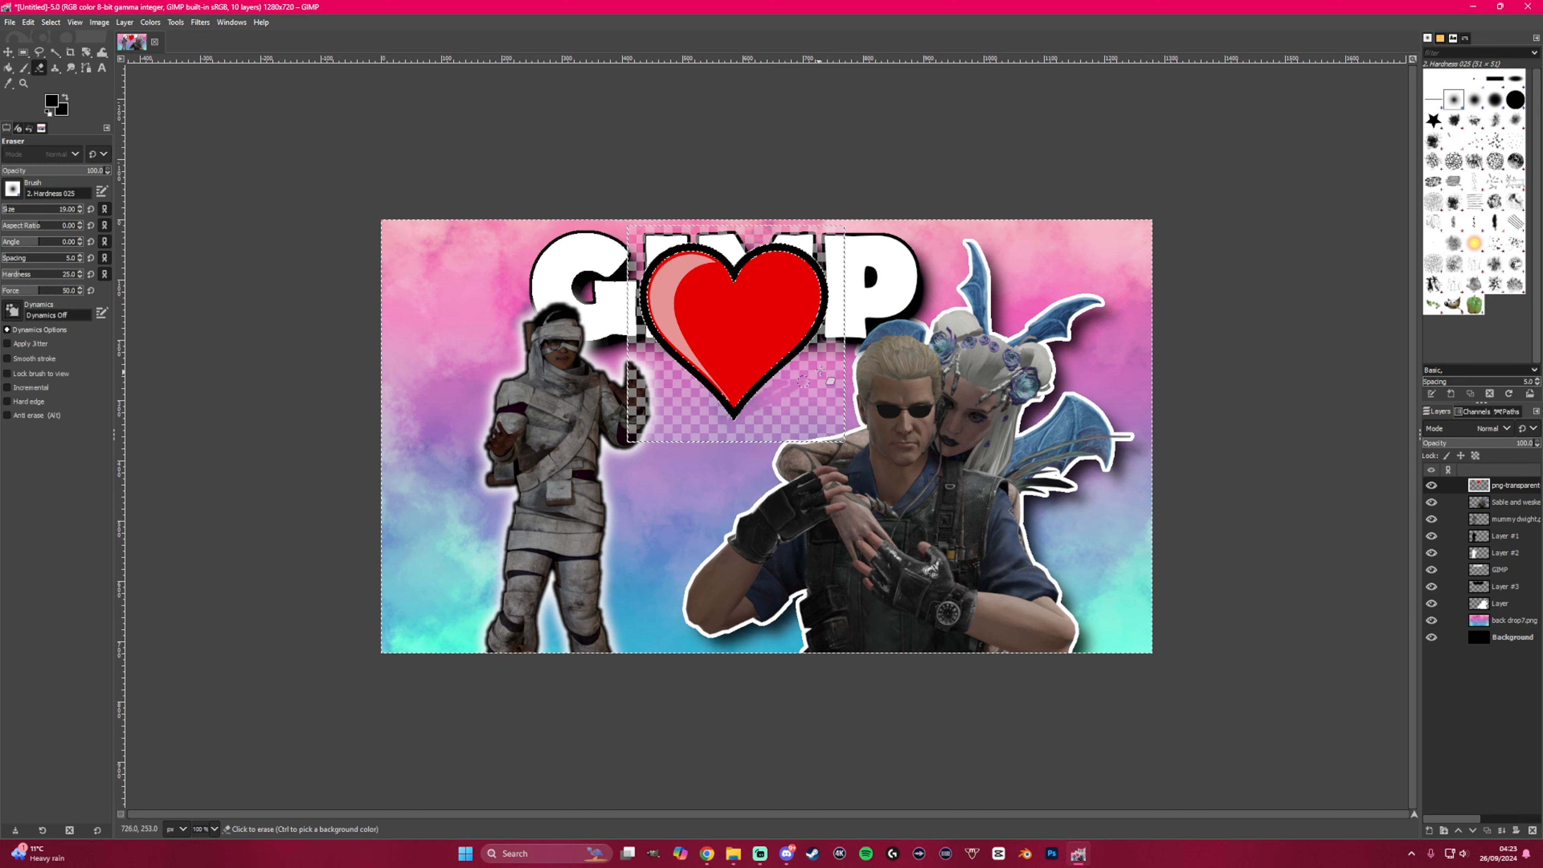
mouse_move(740, 416)
mouse_down()
mouse_move(780, 373)
mouse_move(768, 245)
mouse_up()
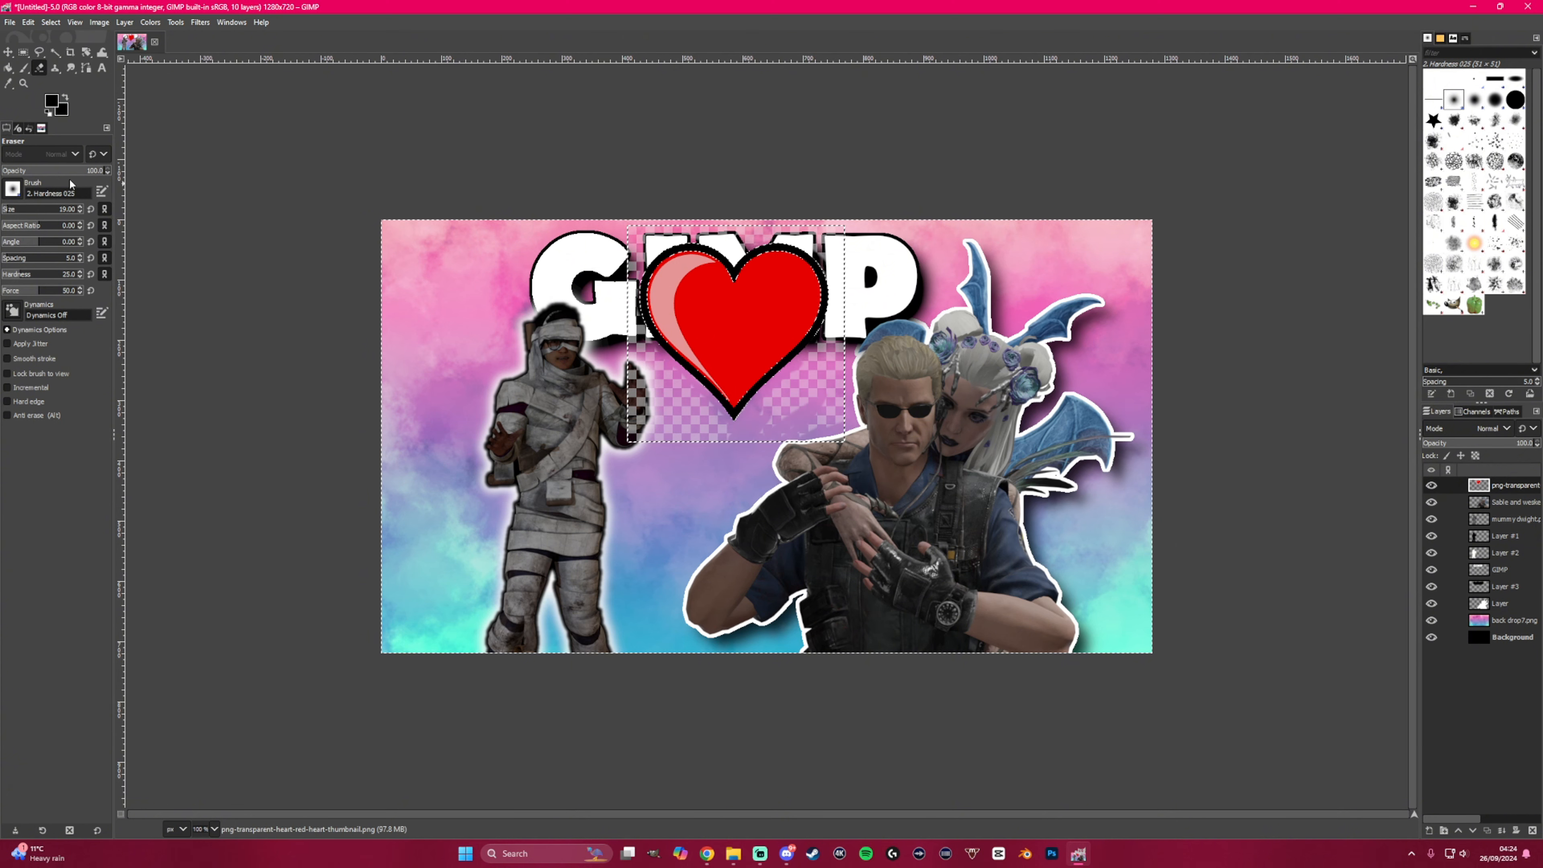
- Erase the rest of the checkered pattern around the heart using the 2. Hardness 100 brush at size 51
click(17, 193)
click(91, 233)
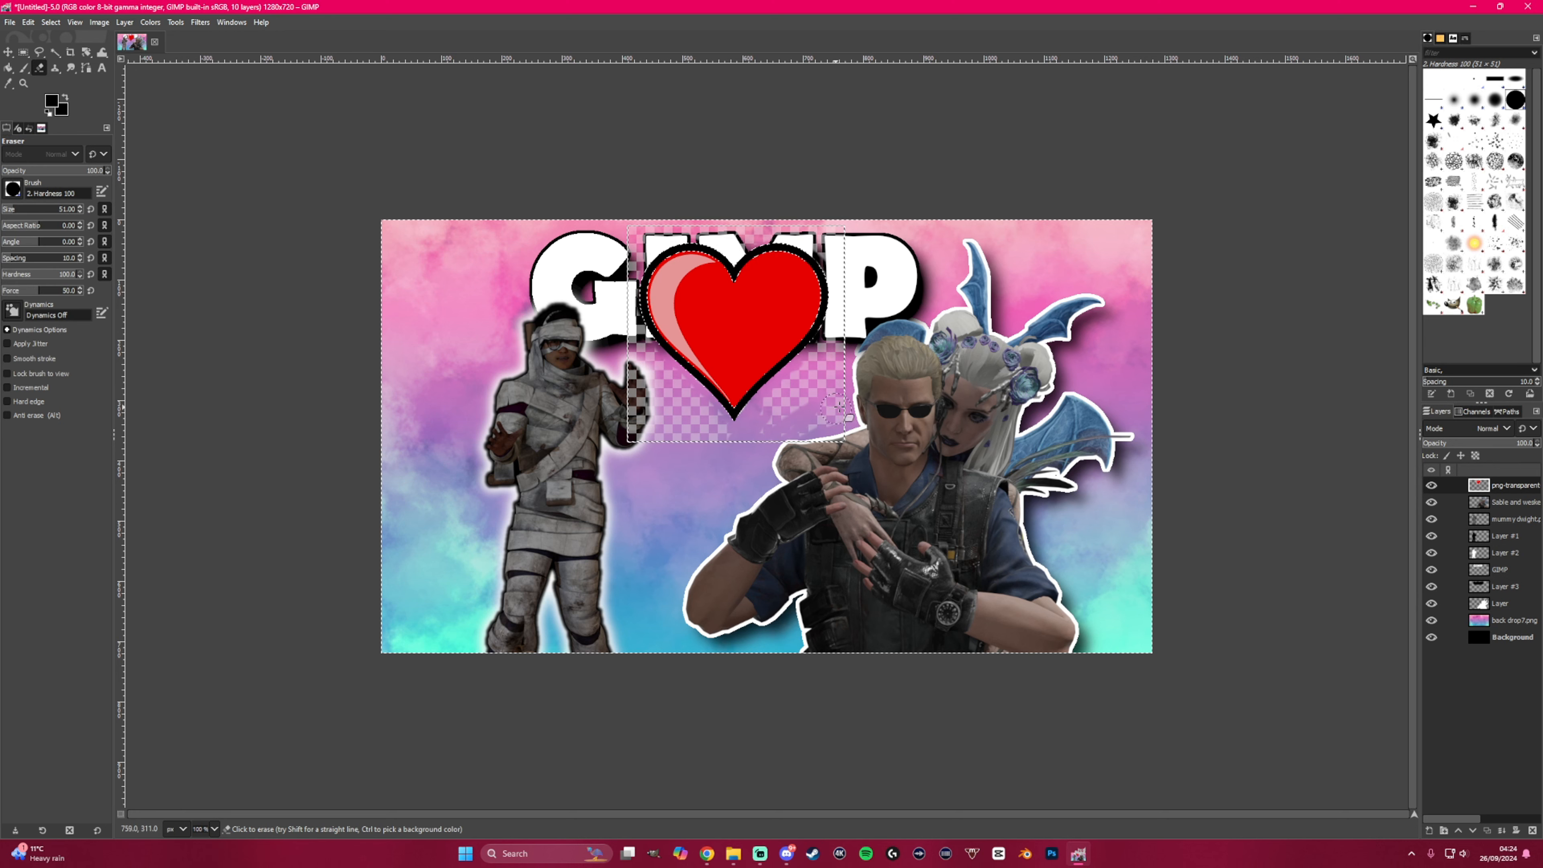
mouse_move(838, 407)
mouse_down()
mouse_move(790, 453)
mouse_move(855, 326)
mouse_move(762, 426)
mouse_up()
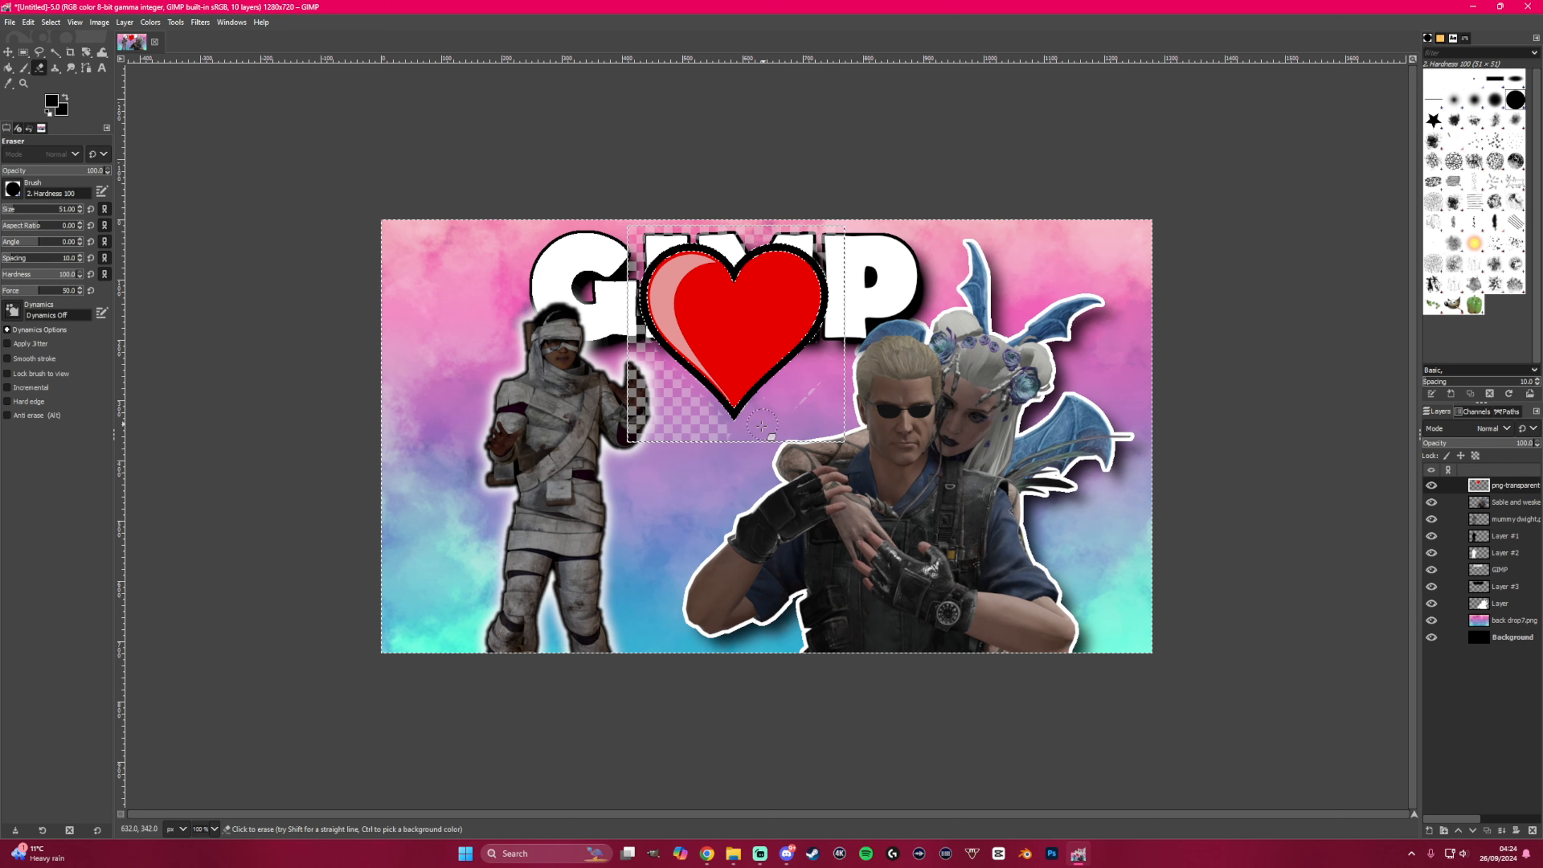
mouse_move(811, 373)
mouse_down()
mouse_move(782, 411)
mouse_move(766, 223)
mouse_move(663, 229)
mouse_move(630, 262)
mouse_move(635, 223)
mouse_move(626, 325)
mouse_move(724, 442)
mouse_up()
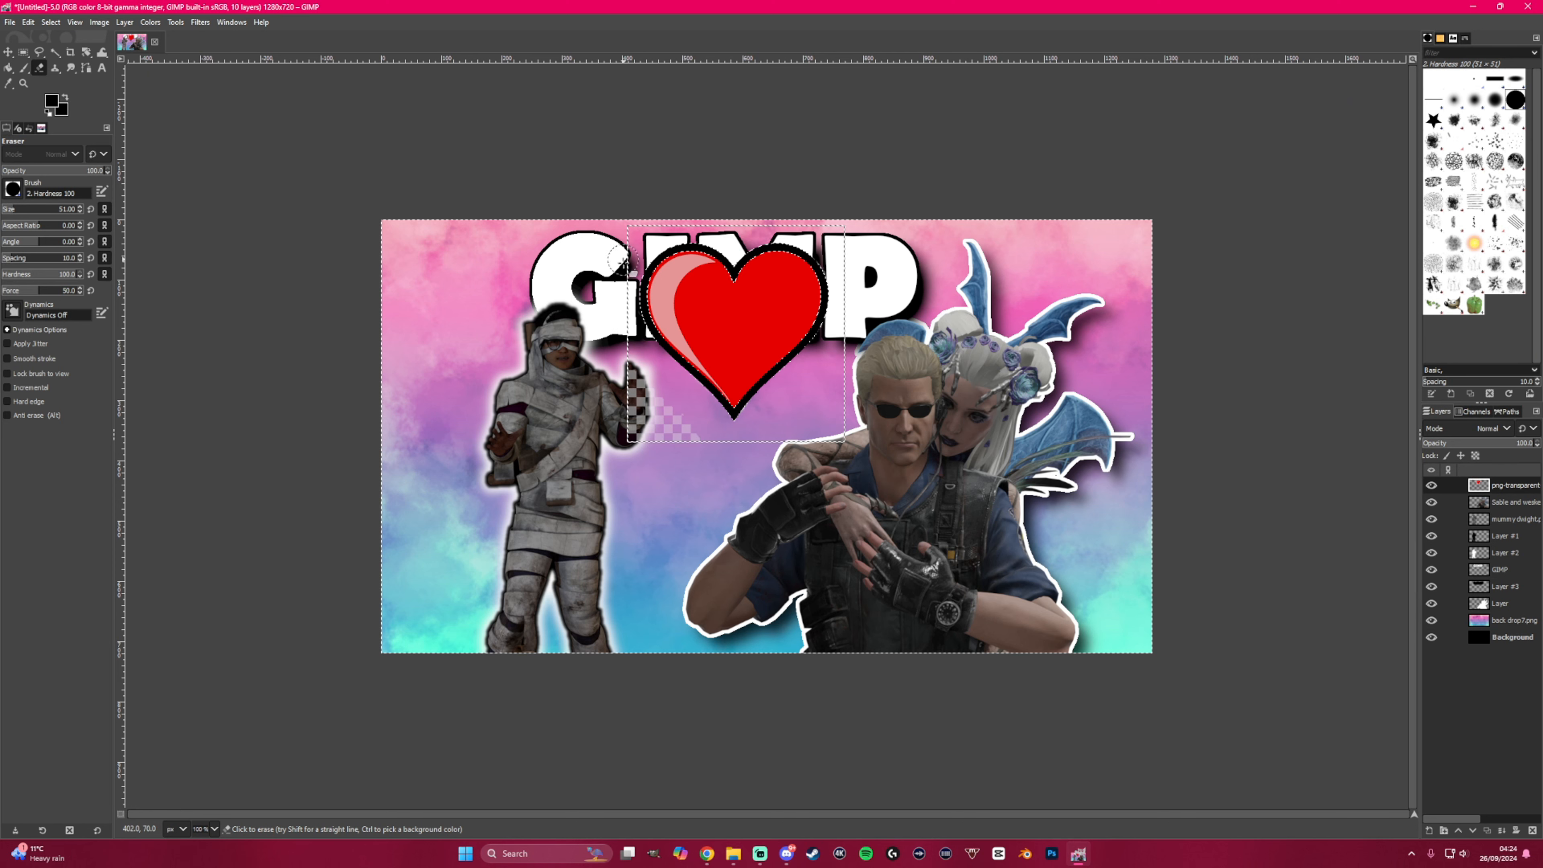
mouse_move(629, 360)
mouse_down()
mouse_move(649, 422)
mouse_move(626, 432)
mouse_move(642, 386)
mouse_move(682, 417)
mouse_up()
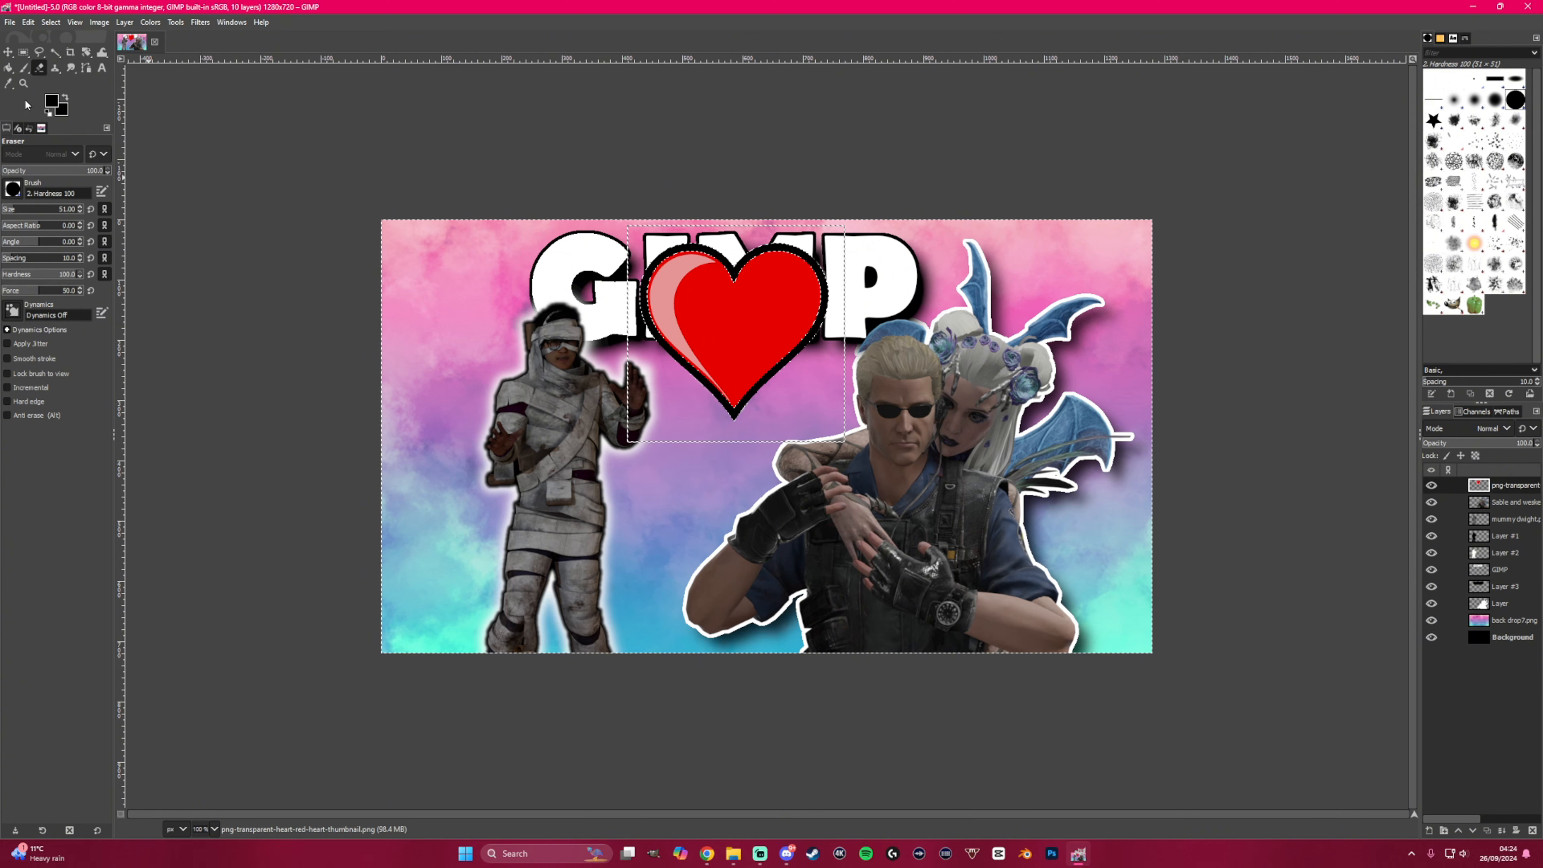
- Move the heart down below the GIMP text, between the mummy and the couple
click(8, 52)
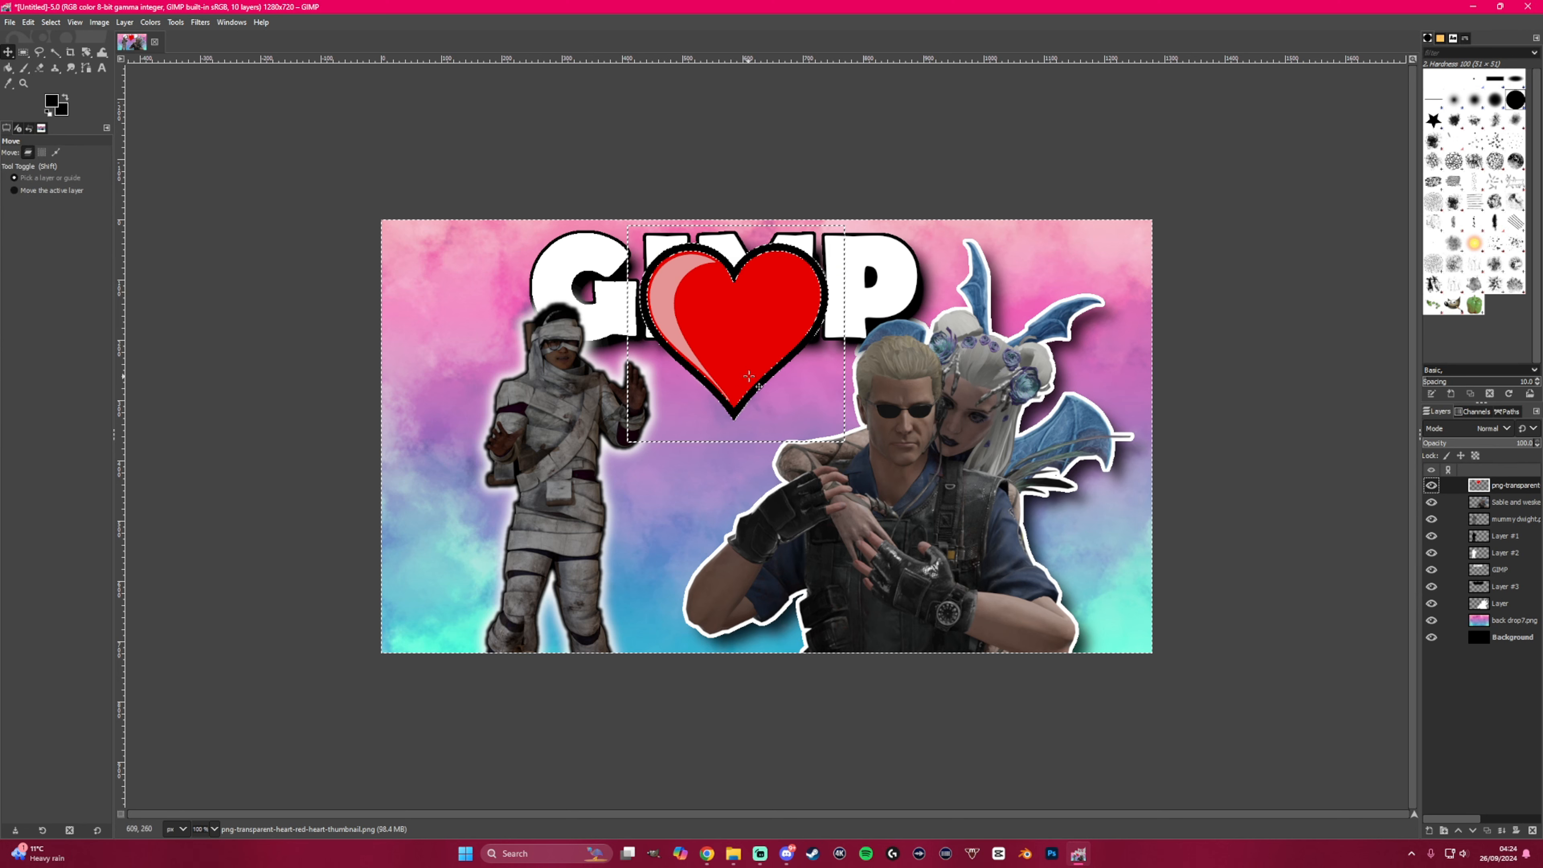
drag(749, 377, 738, 484)
- Merge the mummy cutout down through Layer #1 and Layer #2, and shift the merged mummy left, away from the heart
click(1504, 521)
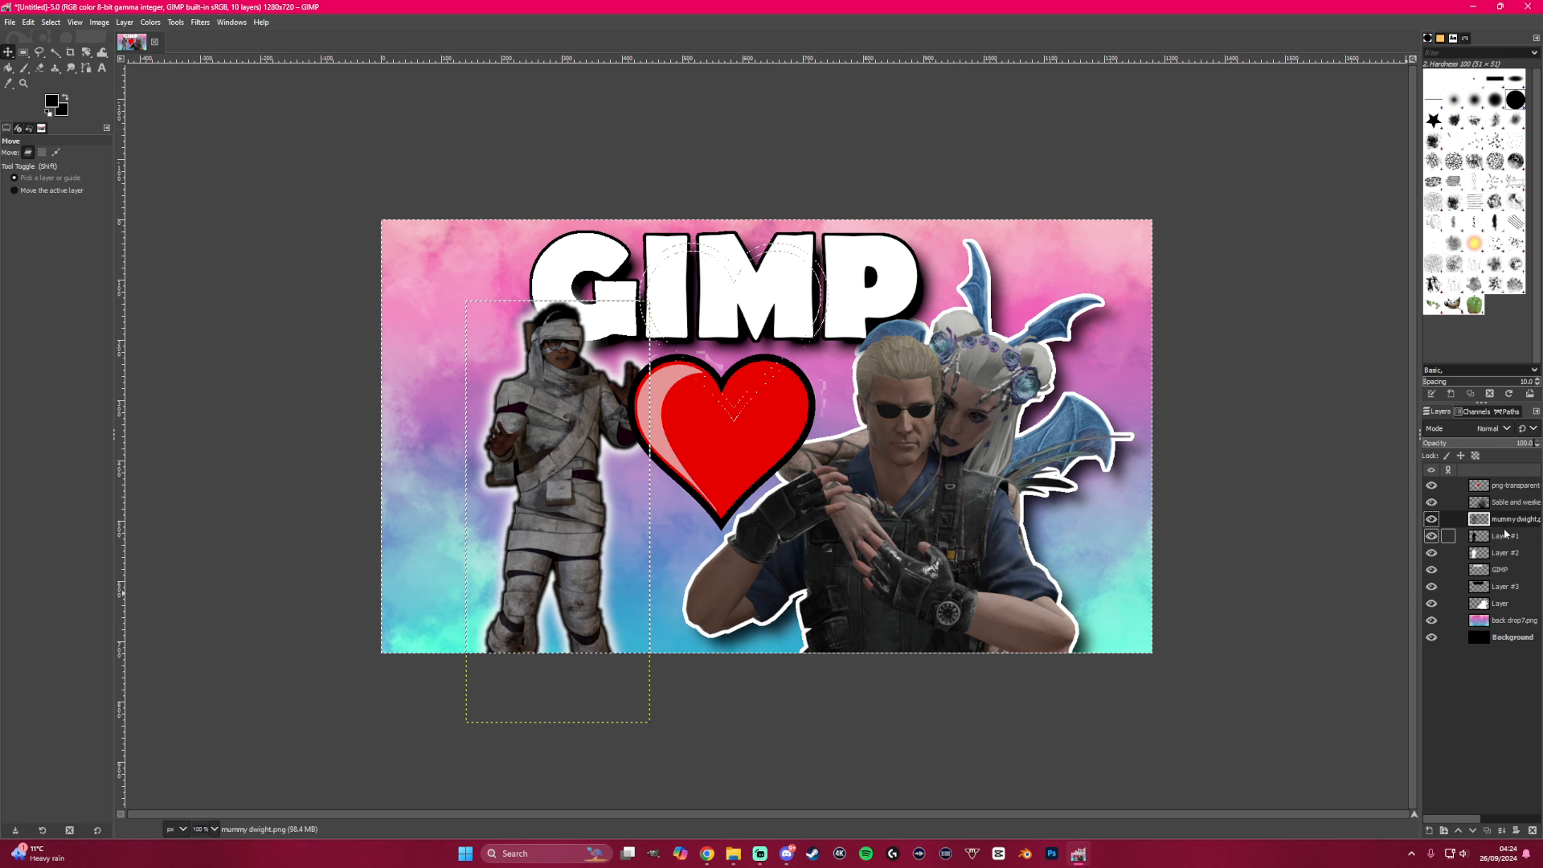
right_click(1505, 529)
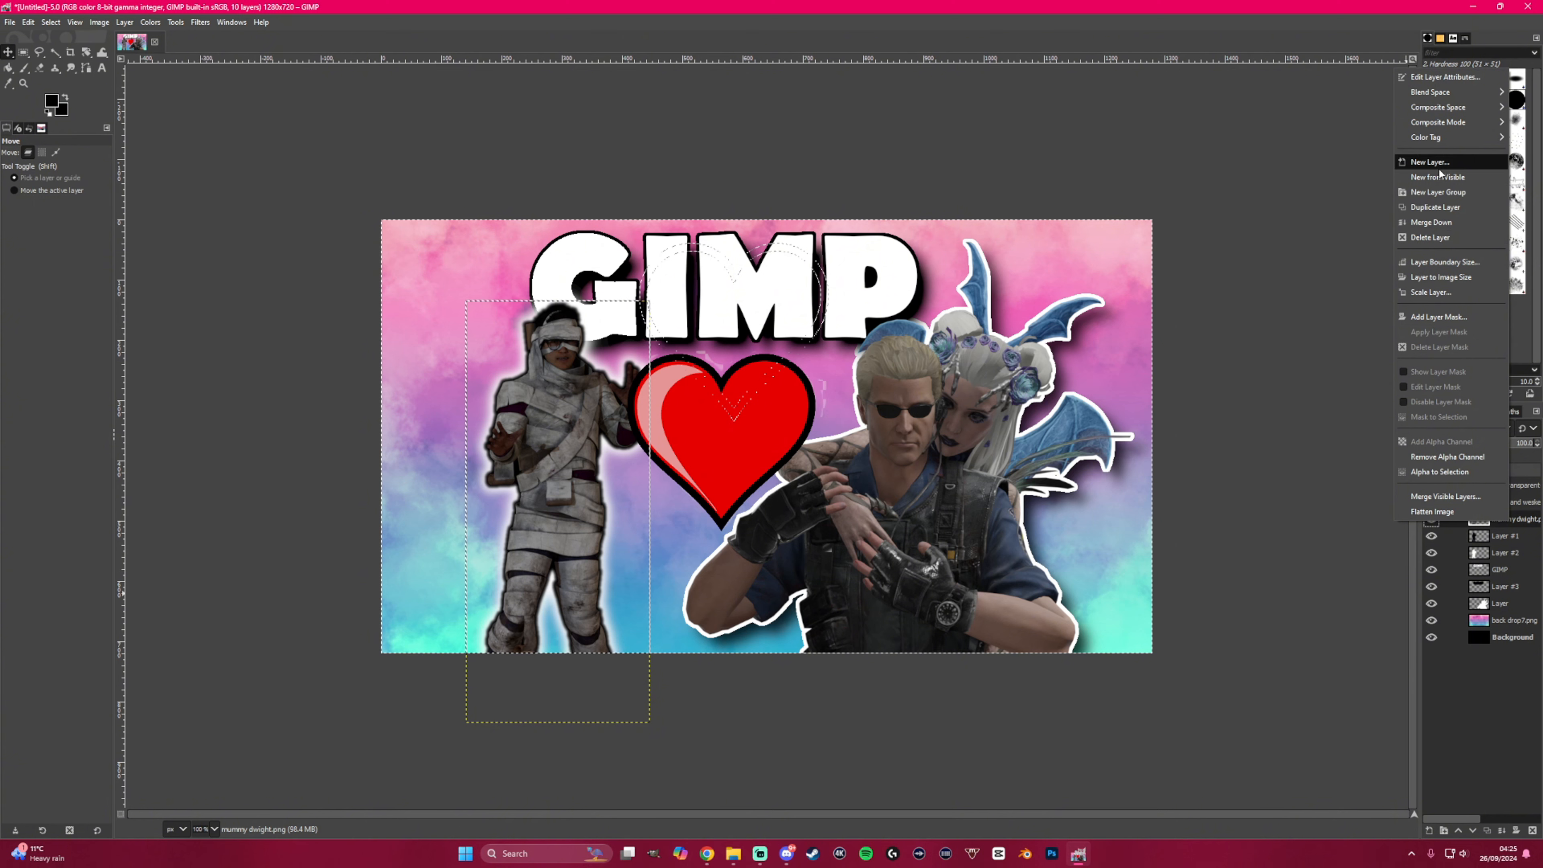
click(1433, 222)
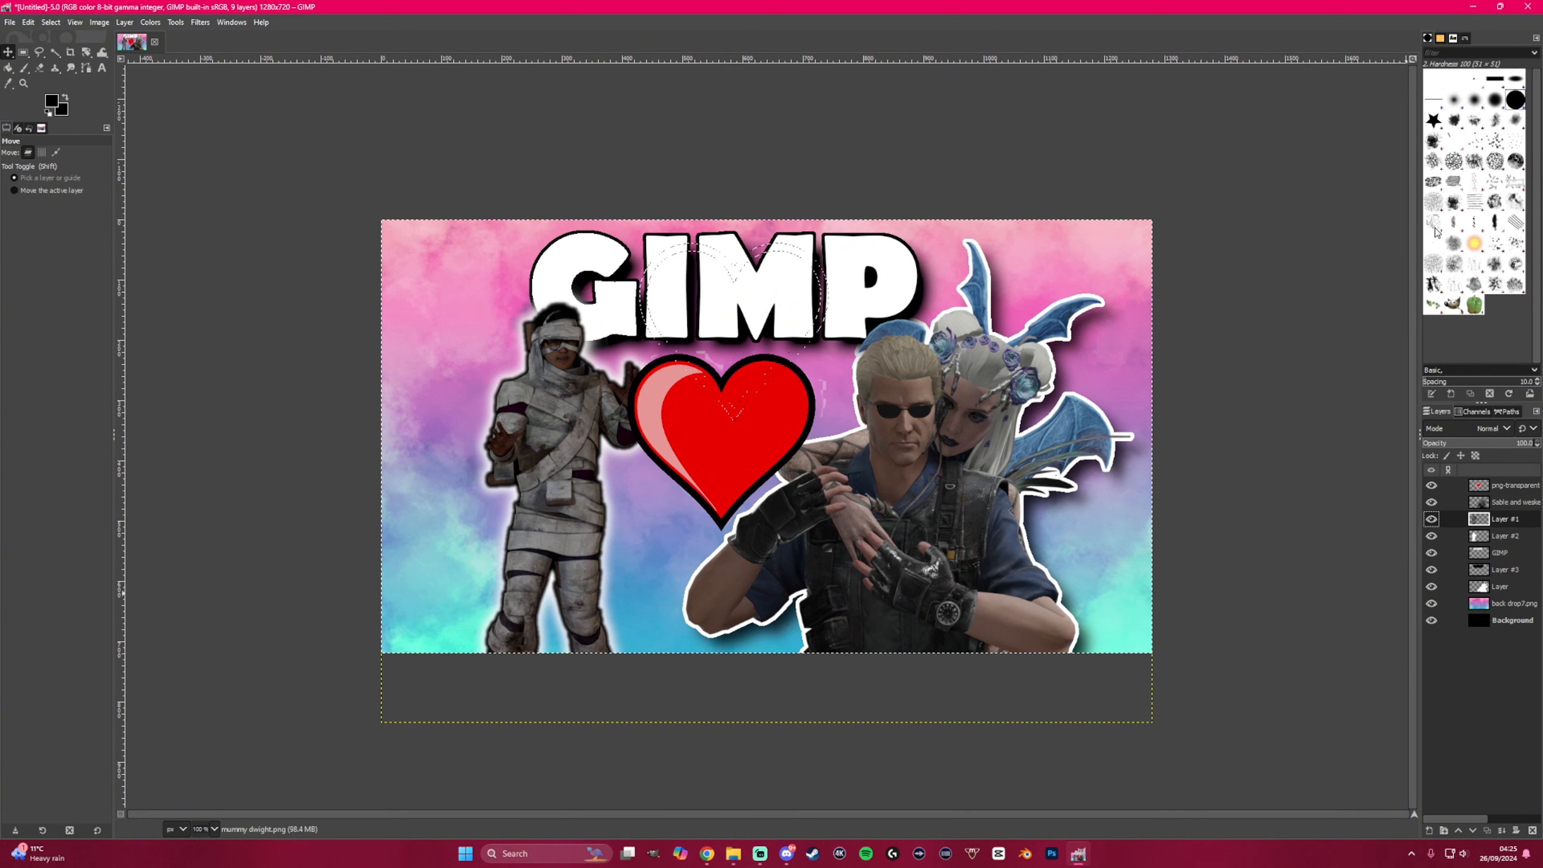
right_click(1499, 515)
click(1435, 216)
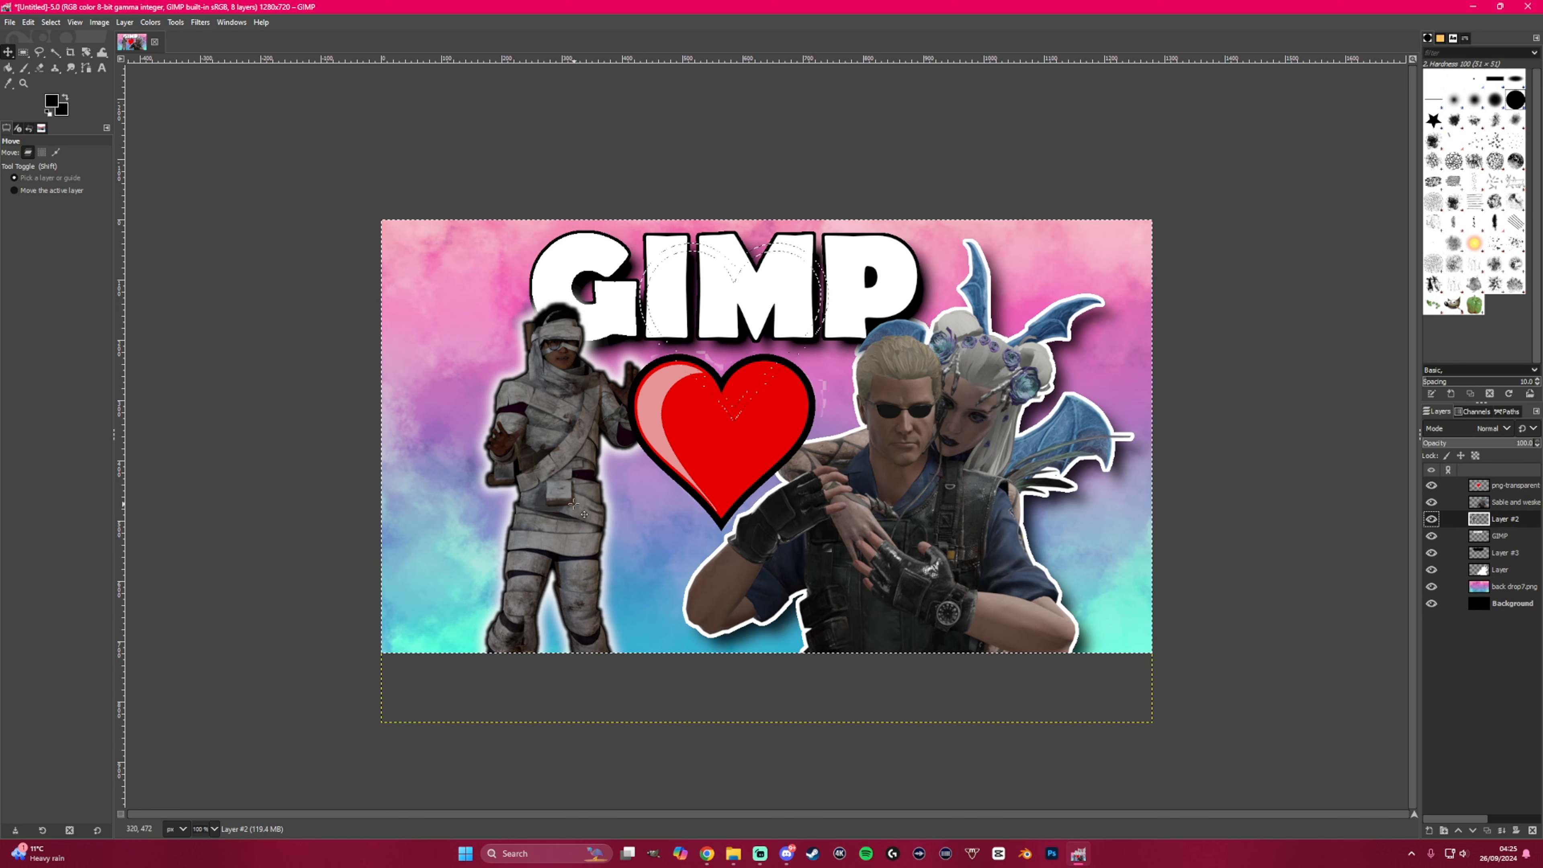
drag(574, 503, 515, 432)
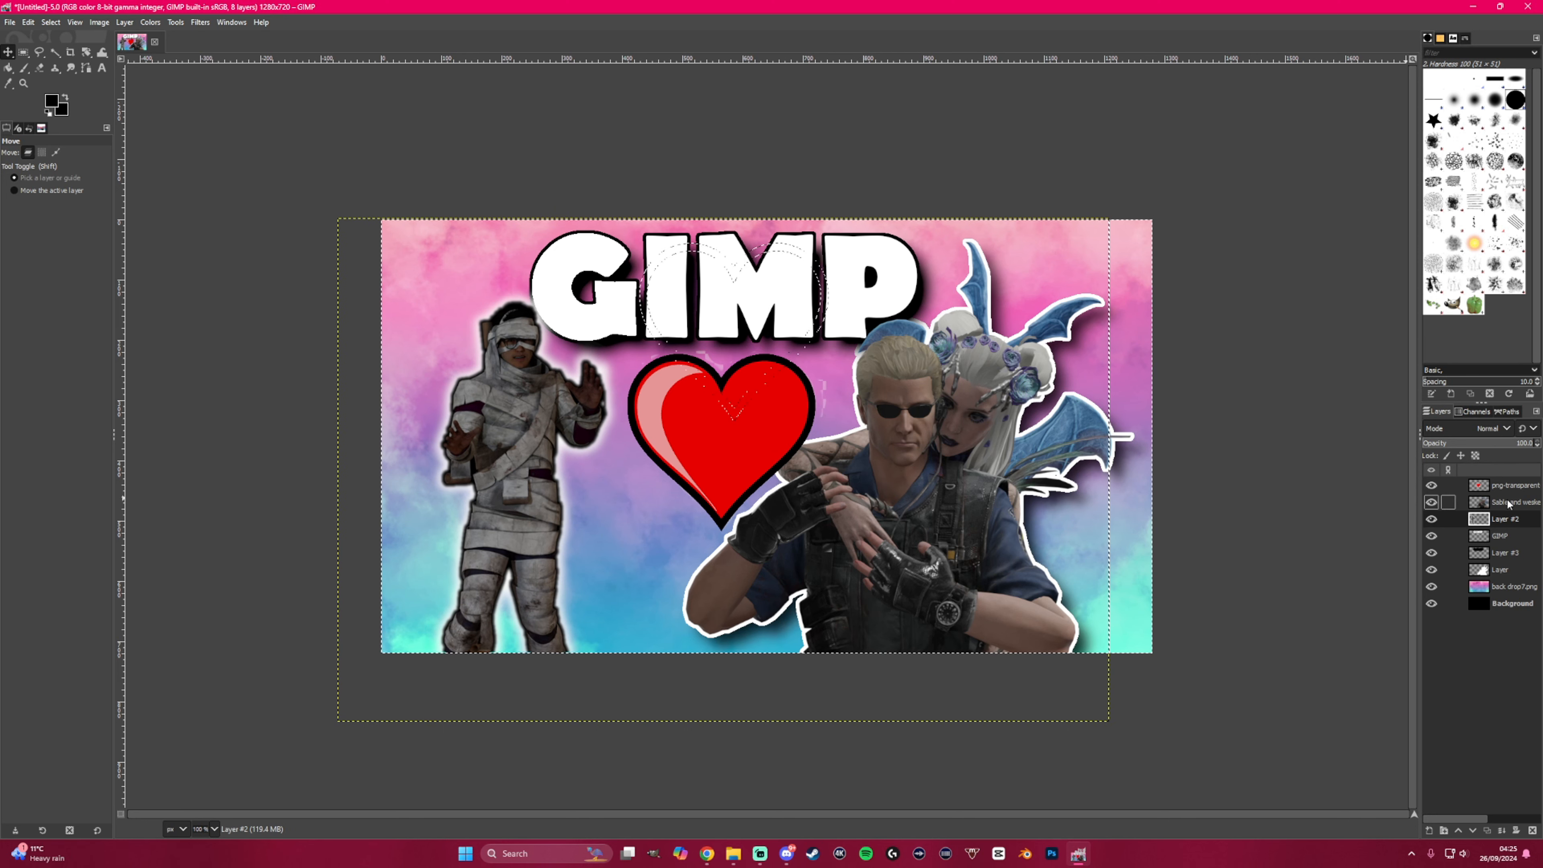
- Move the couple's cutout layer directly above its white outline layer and merge it down
drag(1508, 504, 1508, 559)
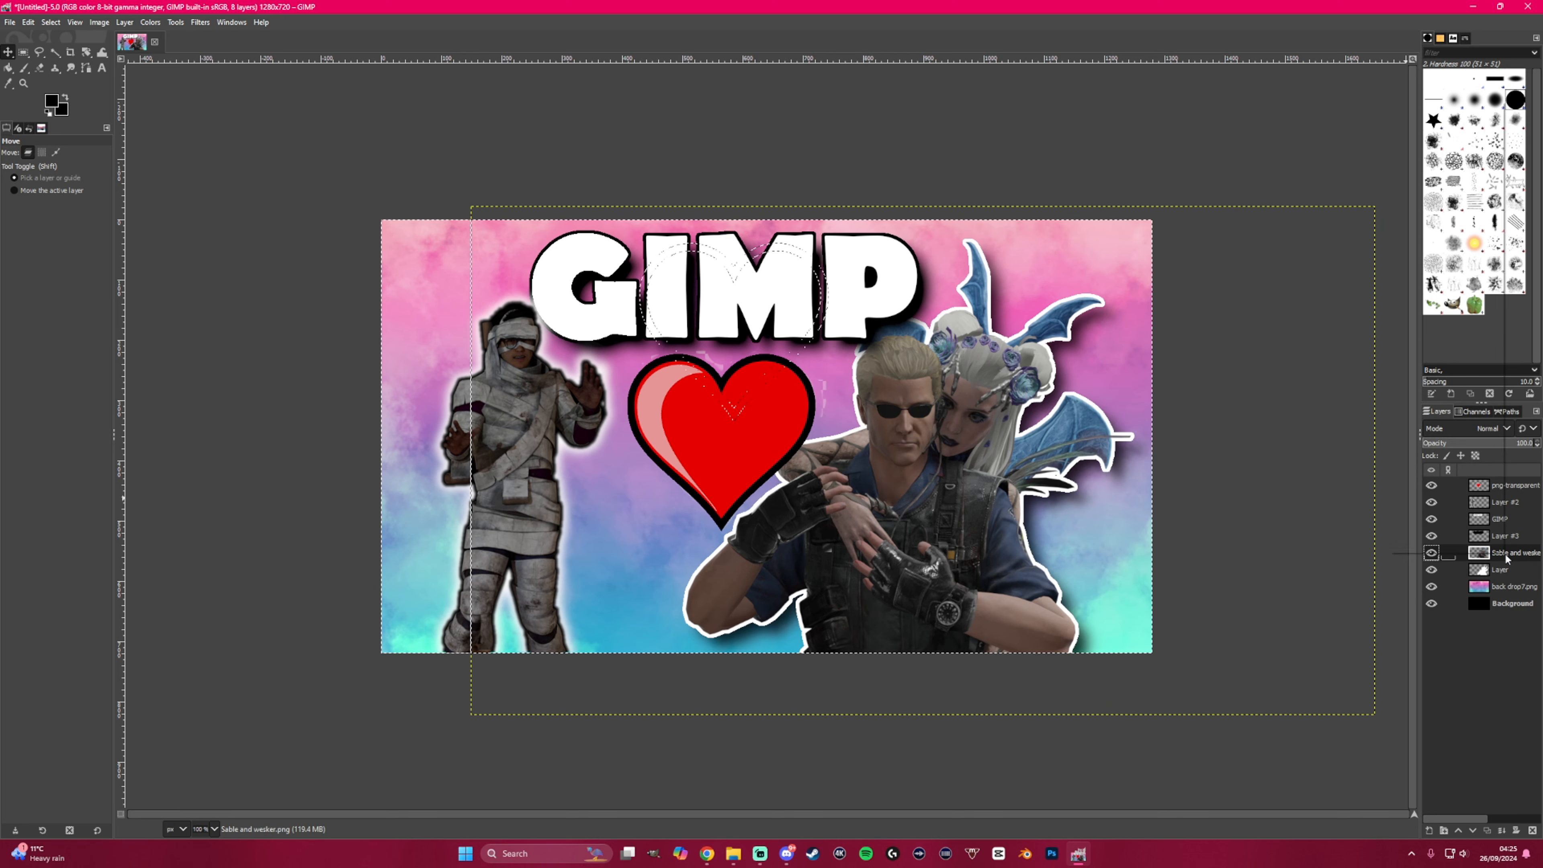
right_click(1508, 559)
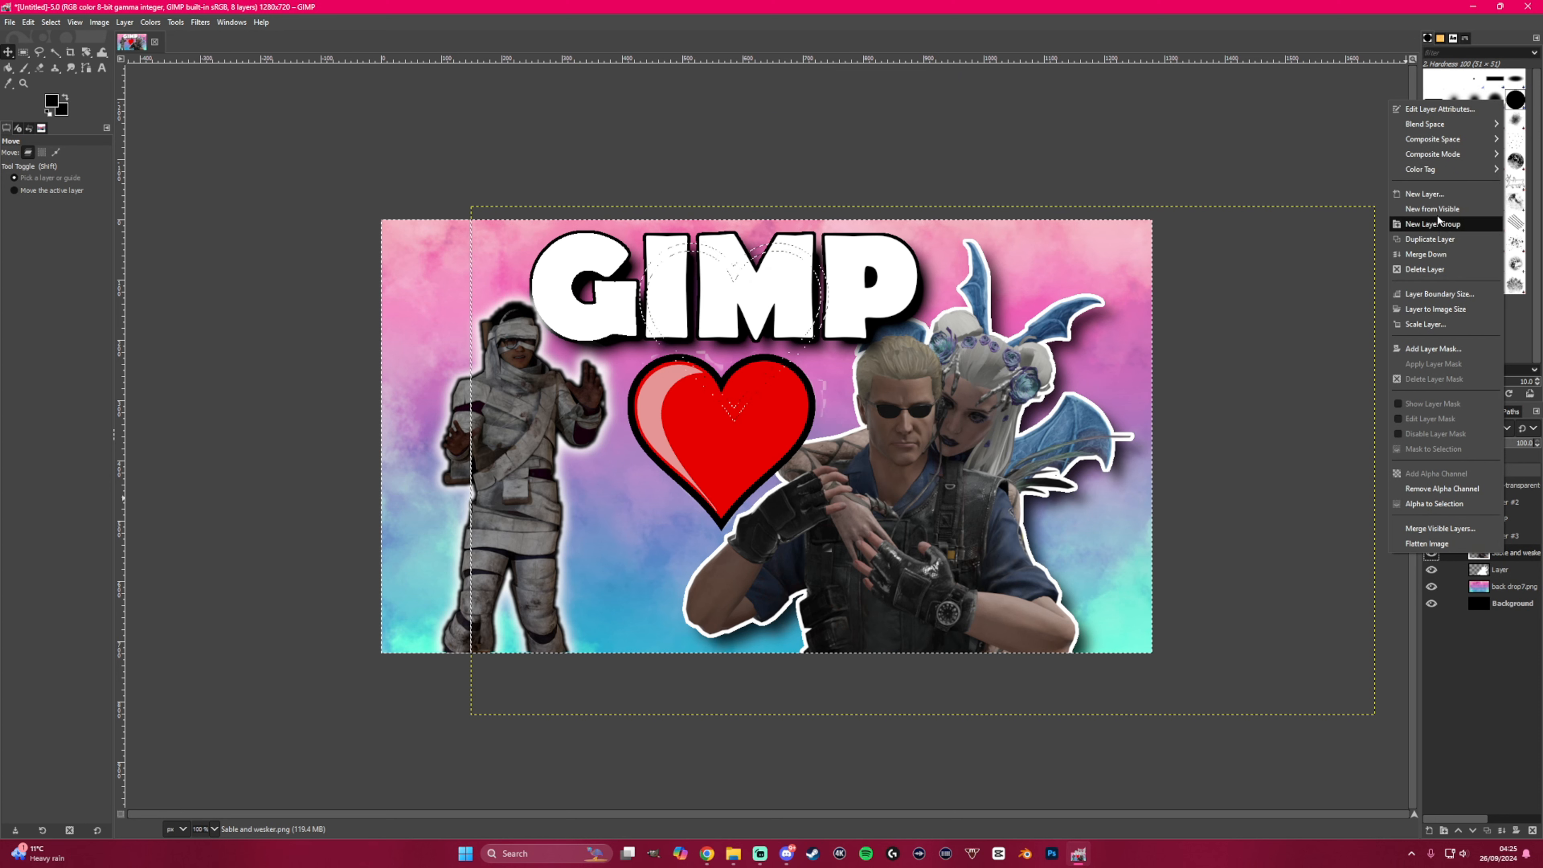
click(1426, 254)
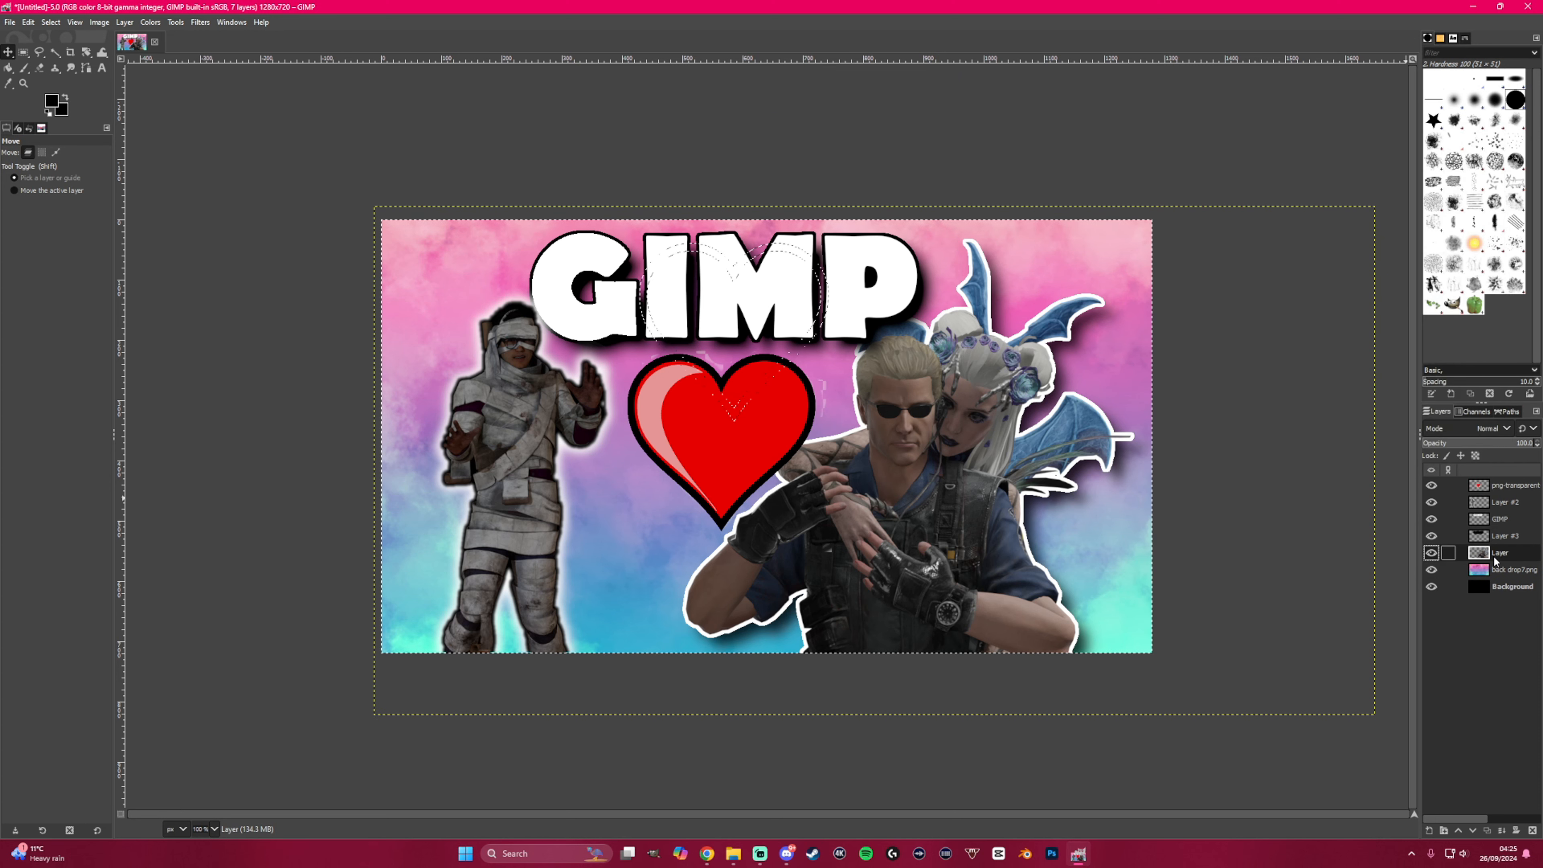
- Raise the merged couple layer to just below the heart layer and shift the couple slightly right
drag(1496, 561, 1496, 497)
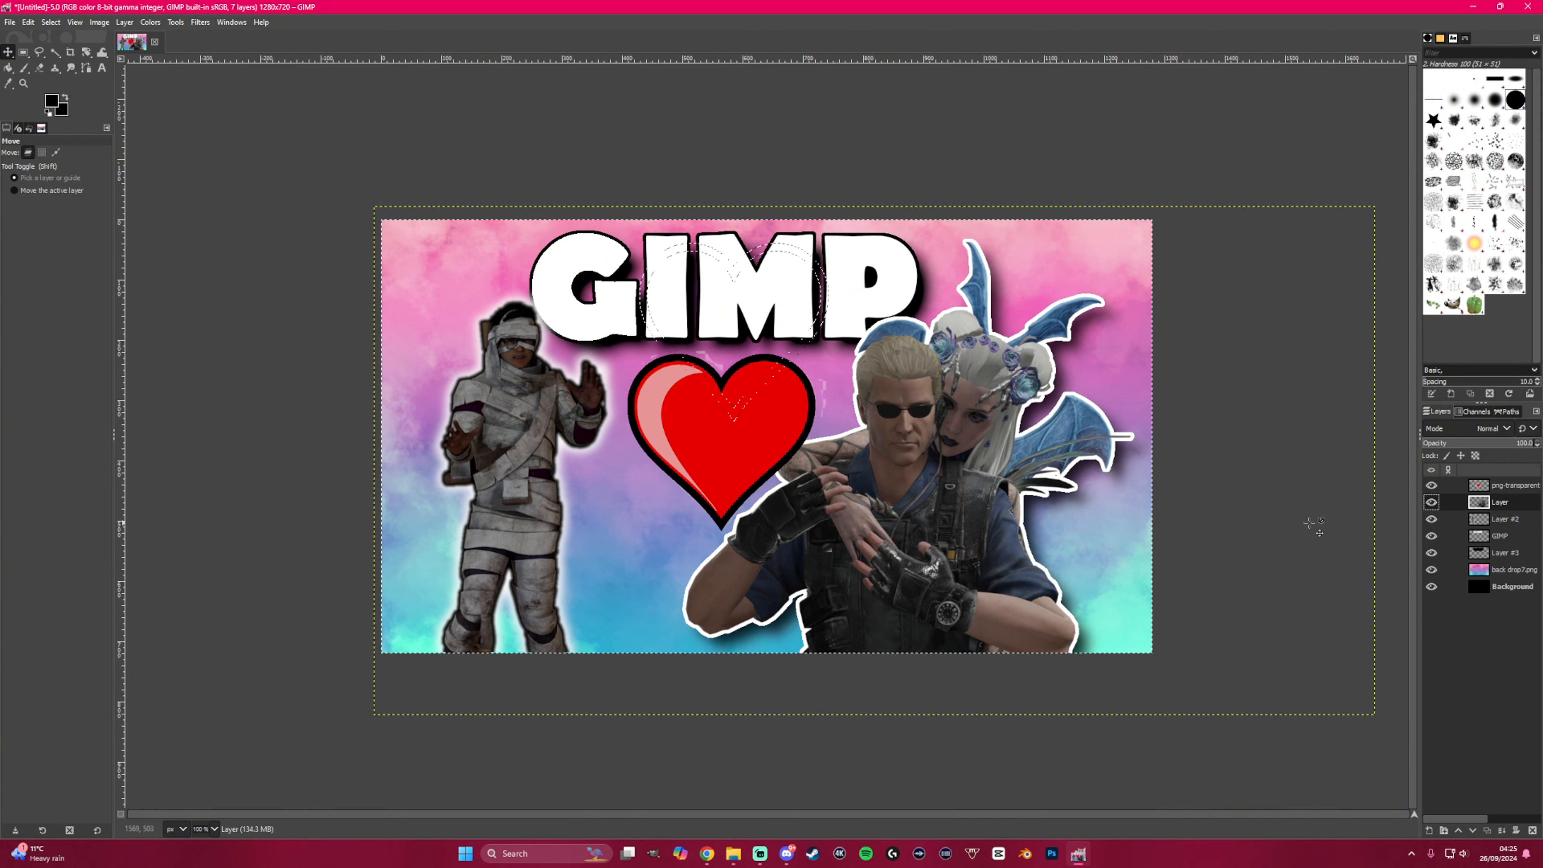
drag(899, 539, 924, 538)
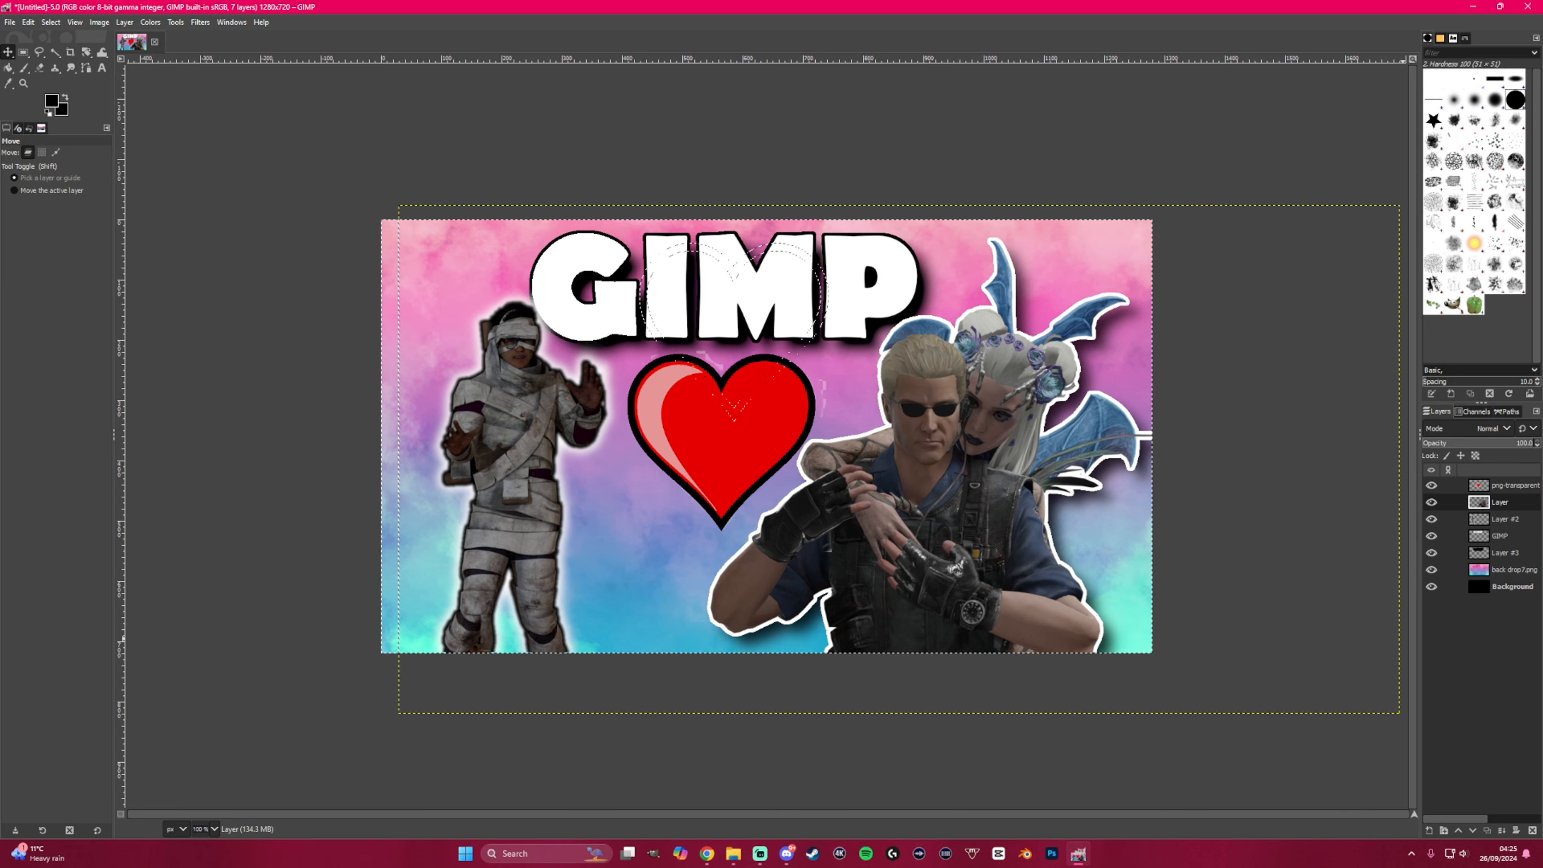
- Bring in the Yellow pink blackarrow PNG as a new layer and rotate it 90° counter-clockwise twice
drag(1542, 609, 678, 566)
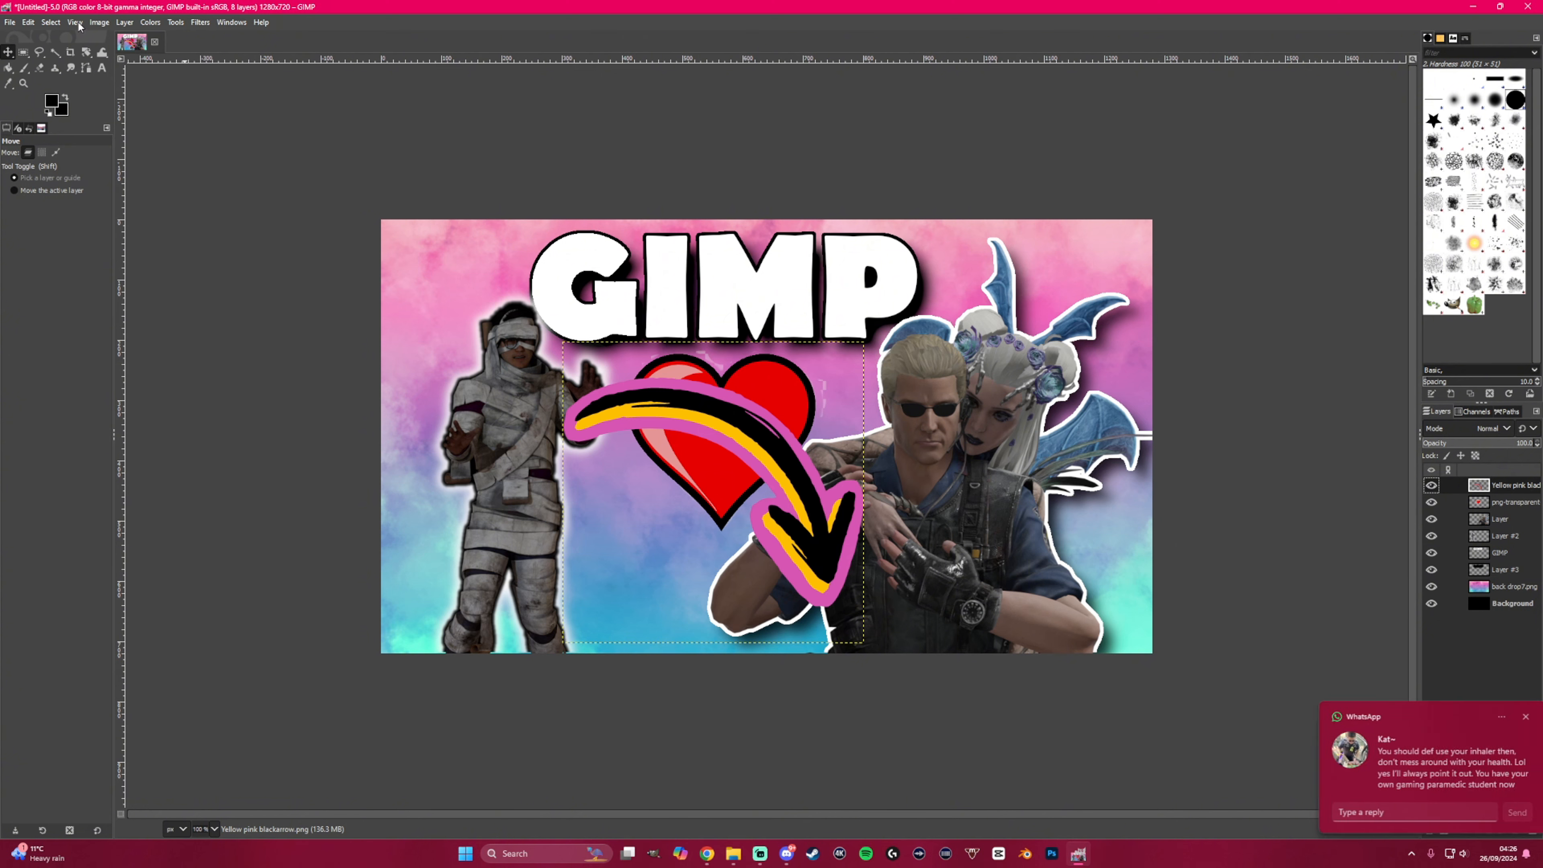
click(124, 22)
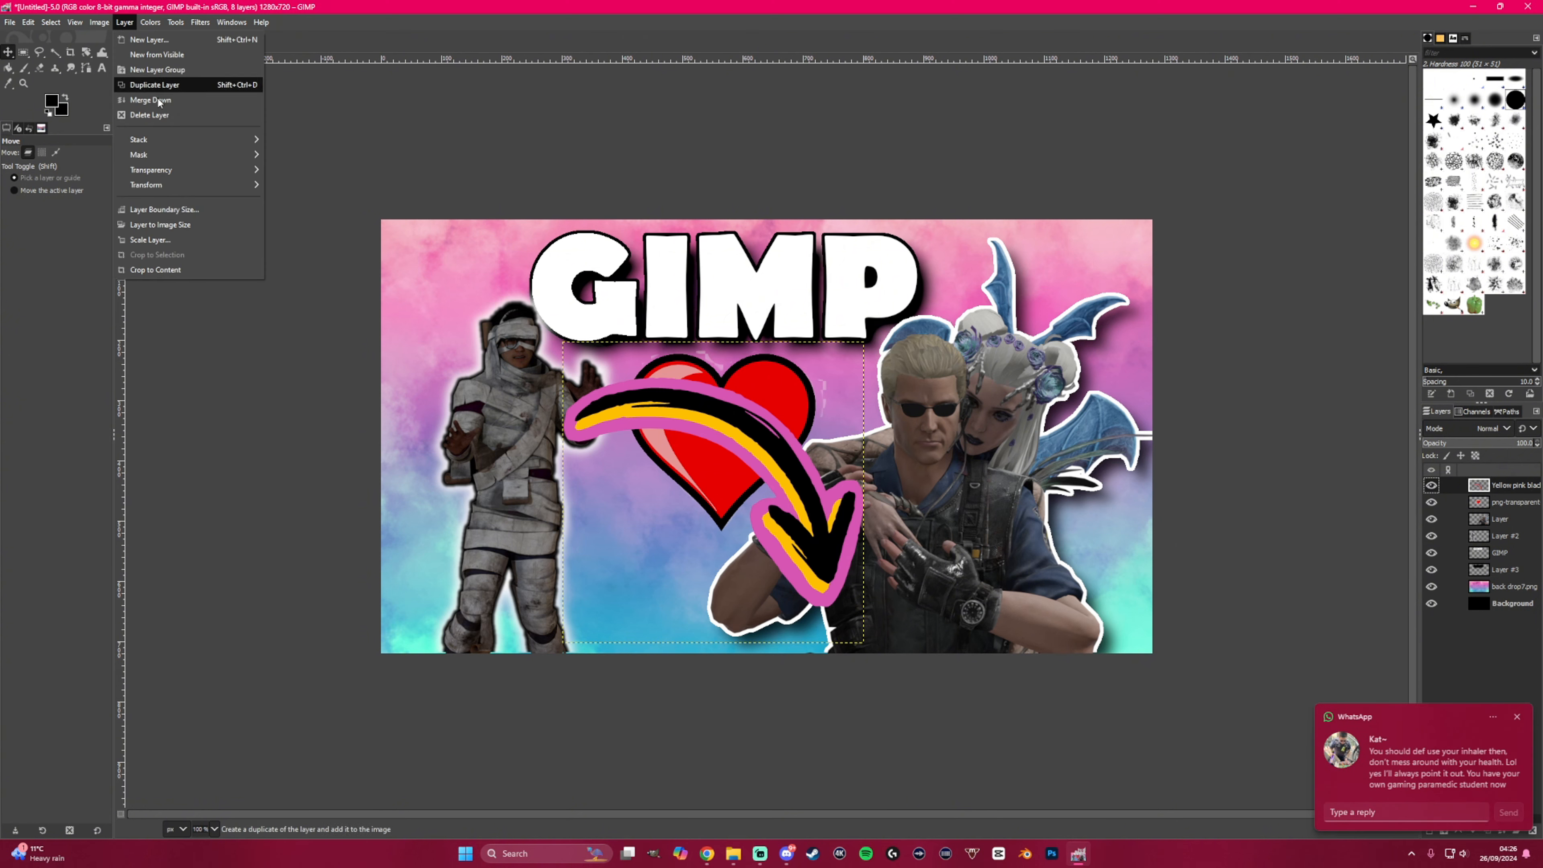
mouse_move(156, 186)
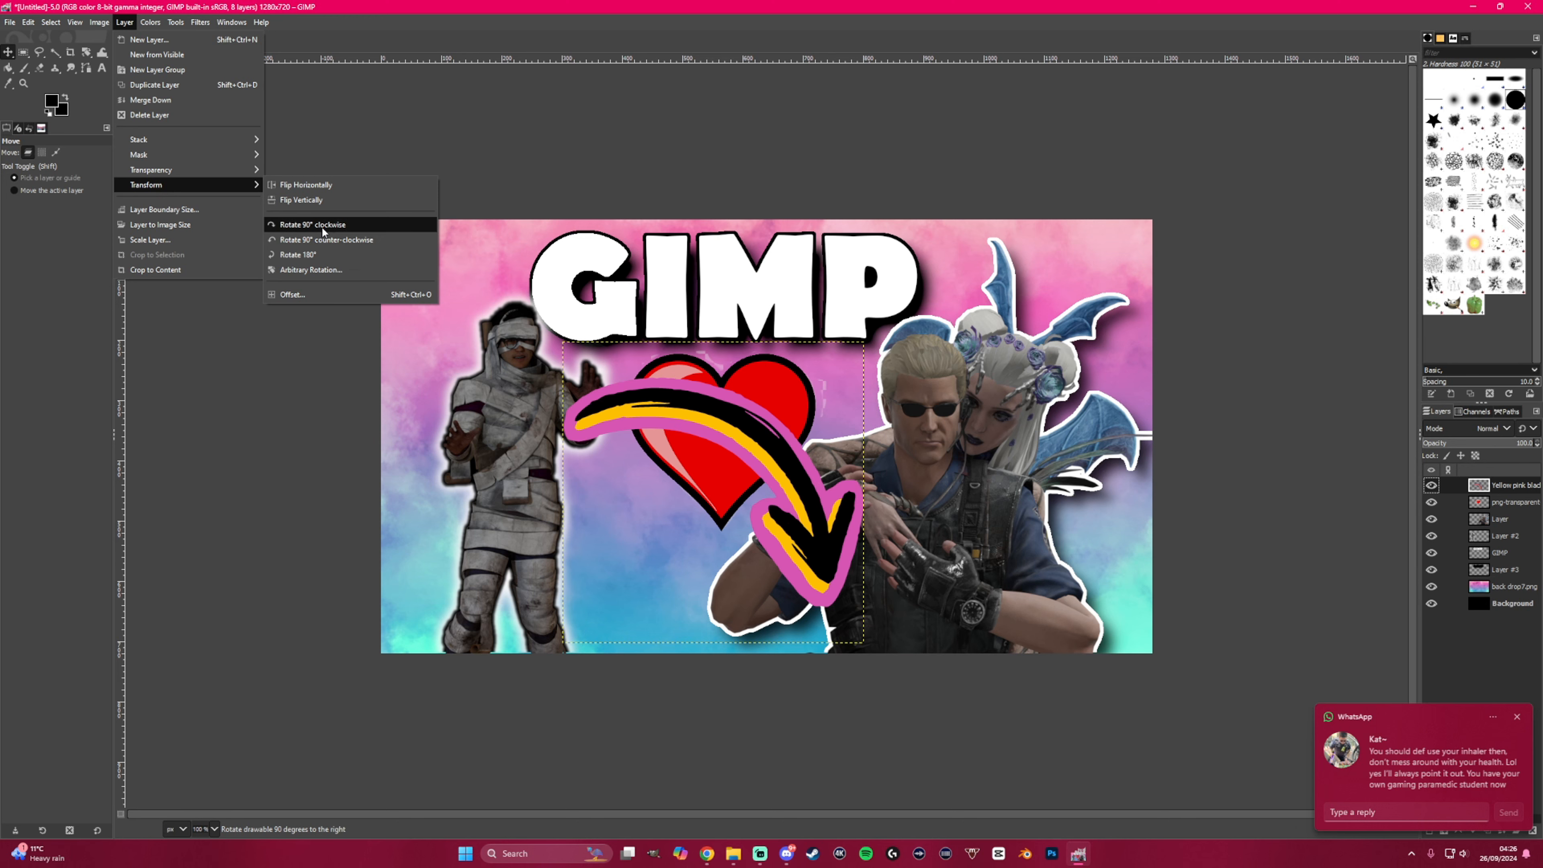
click(320, 241)
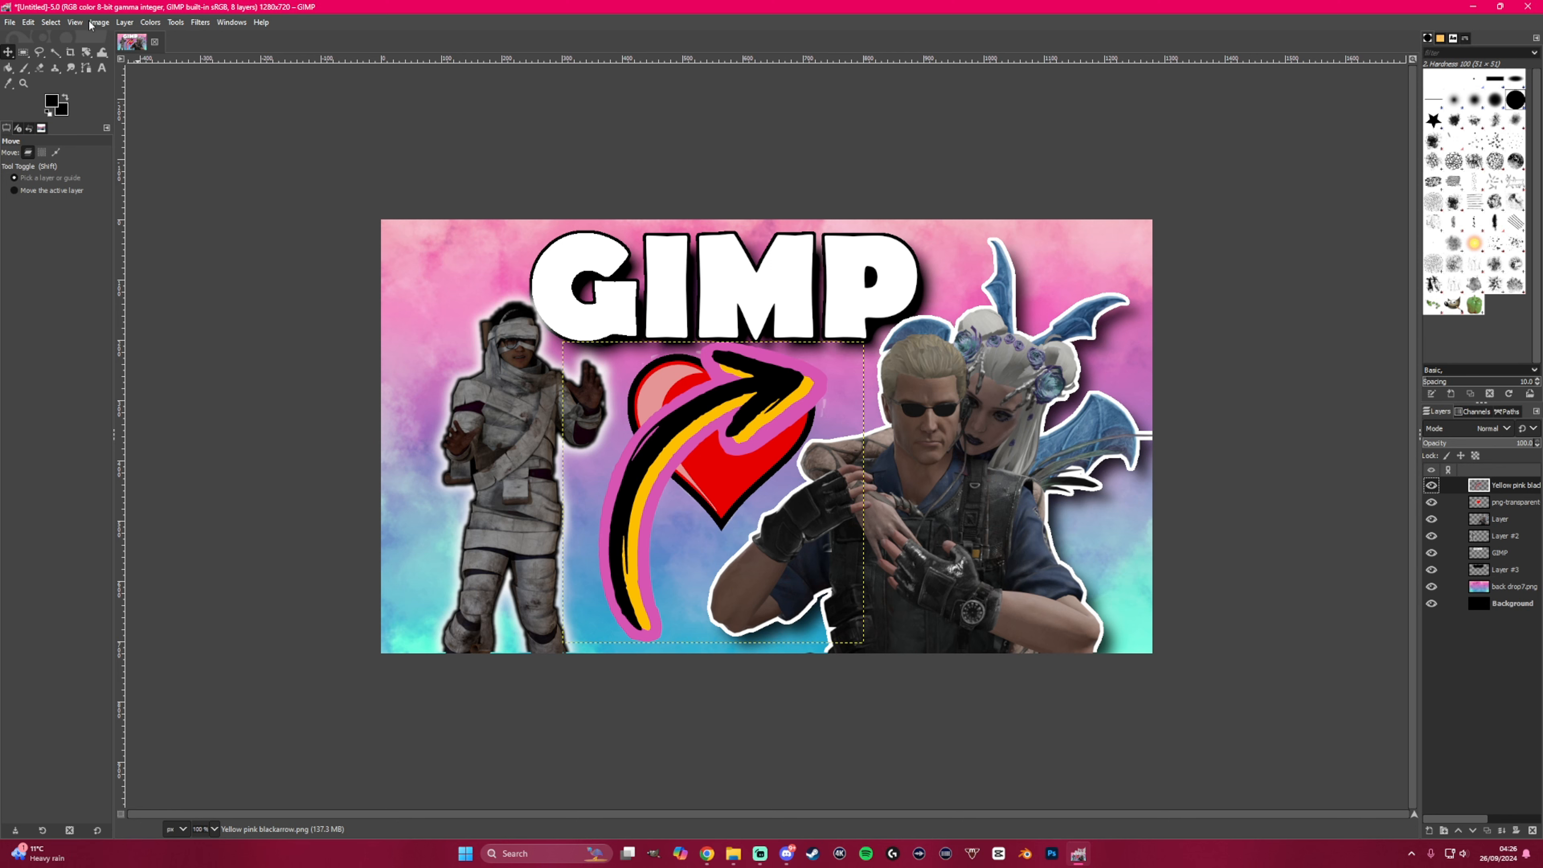
click(124, 22)
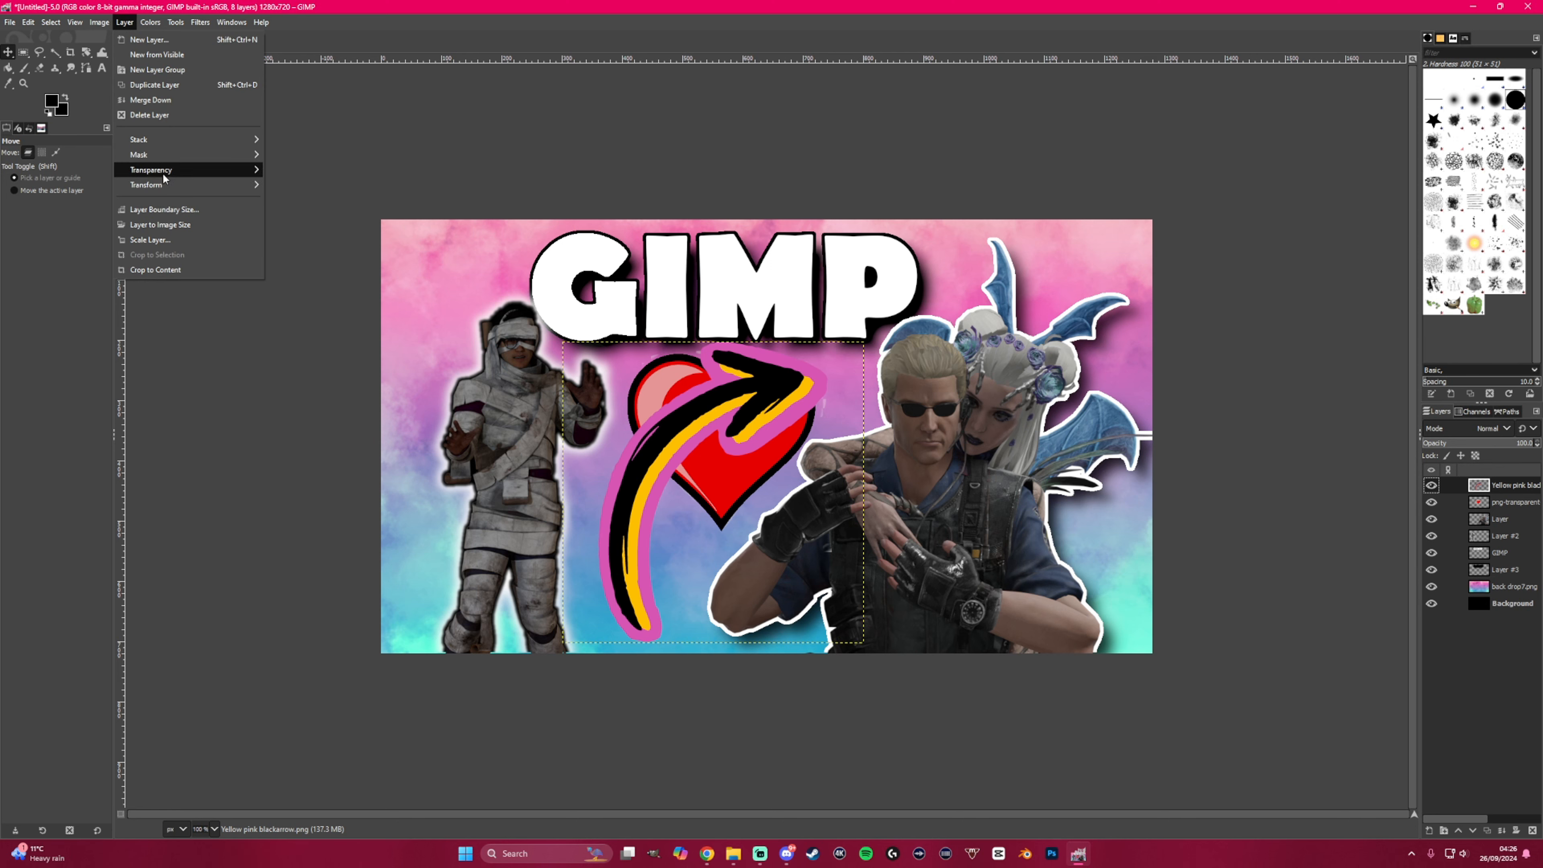
mouse_move(163, 186)
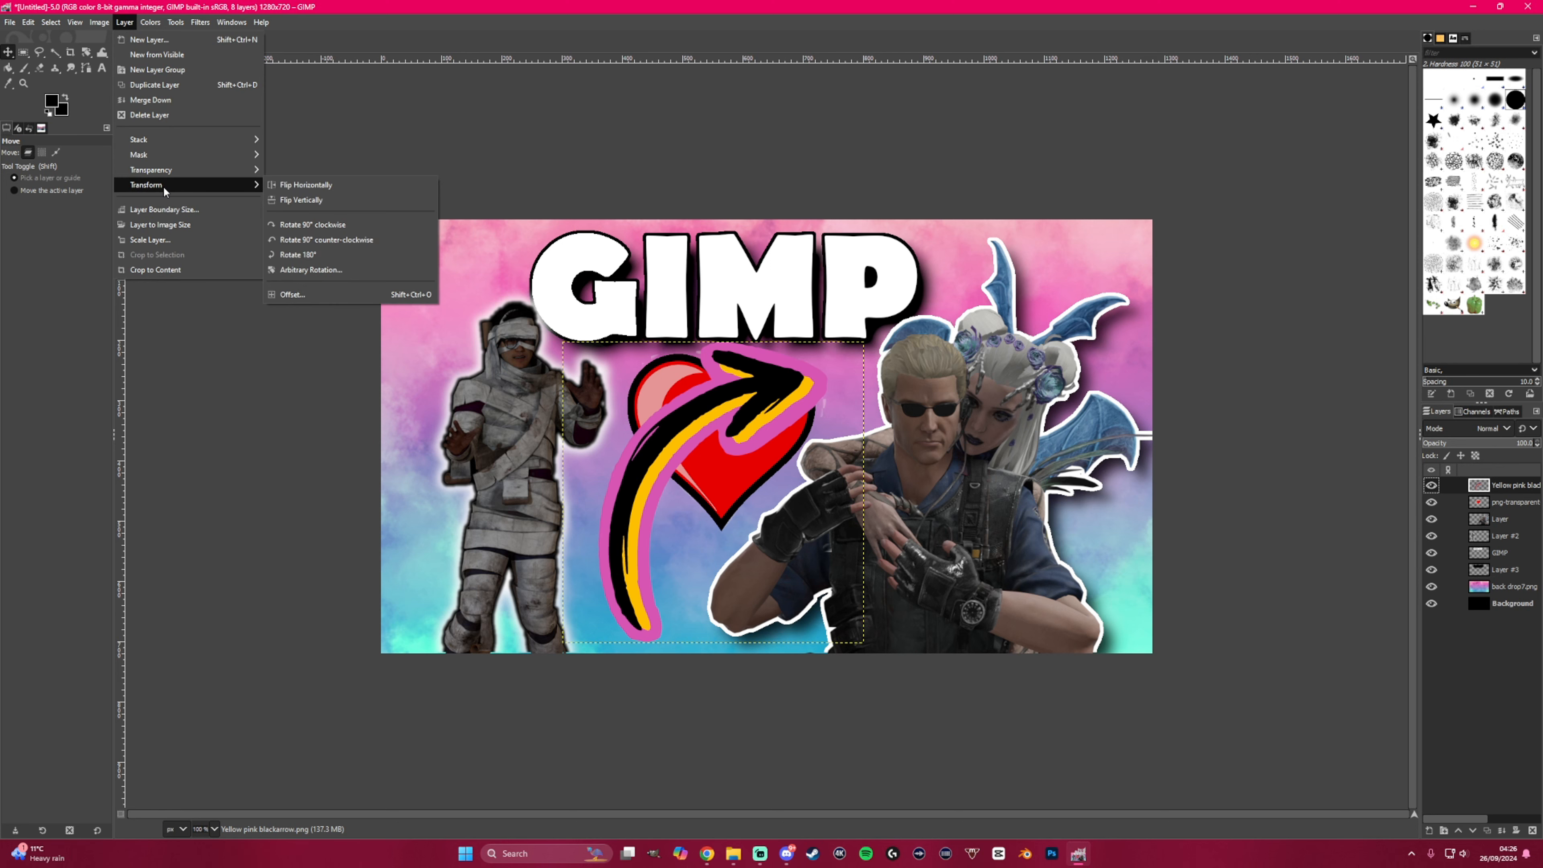
click(299, 238)
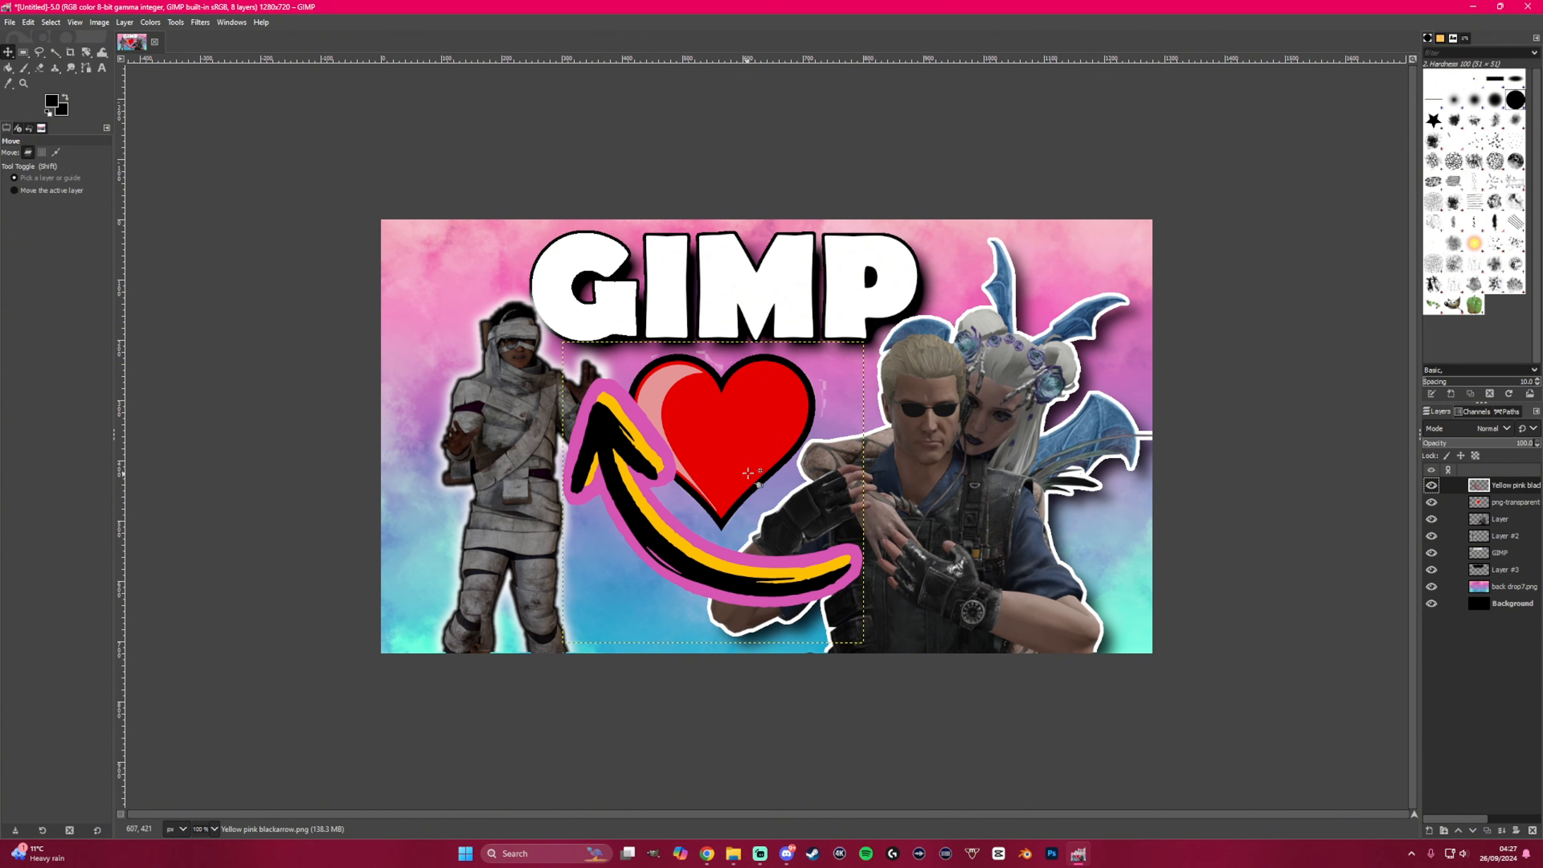
- Scale the arrow layer to 300 x 300 px and place it below the heart, pointing at the mummy
right_click(1503, 487)
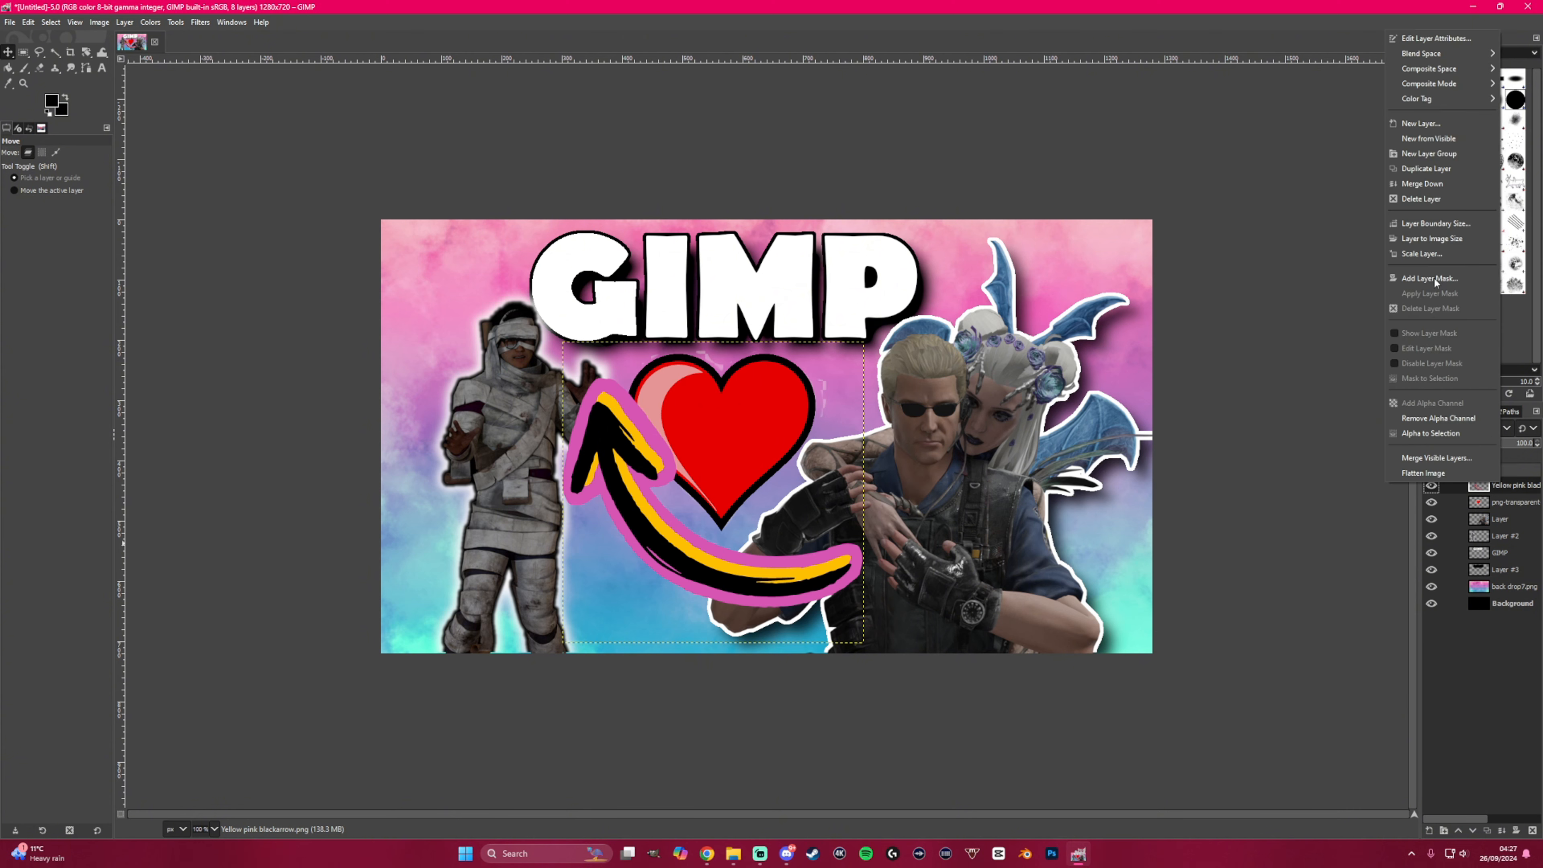
click(1425, 258)
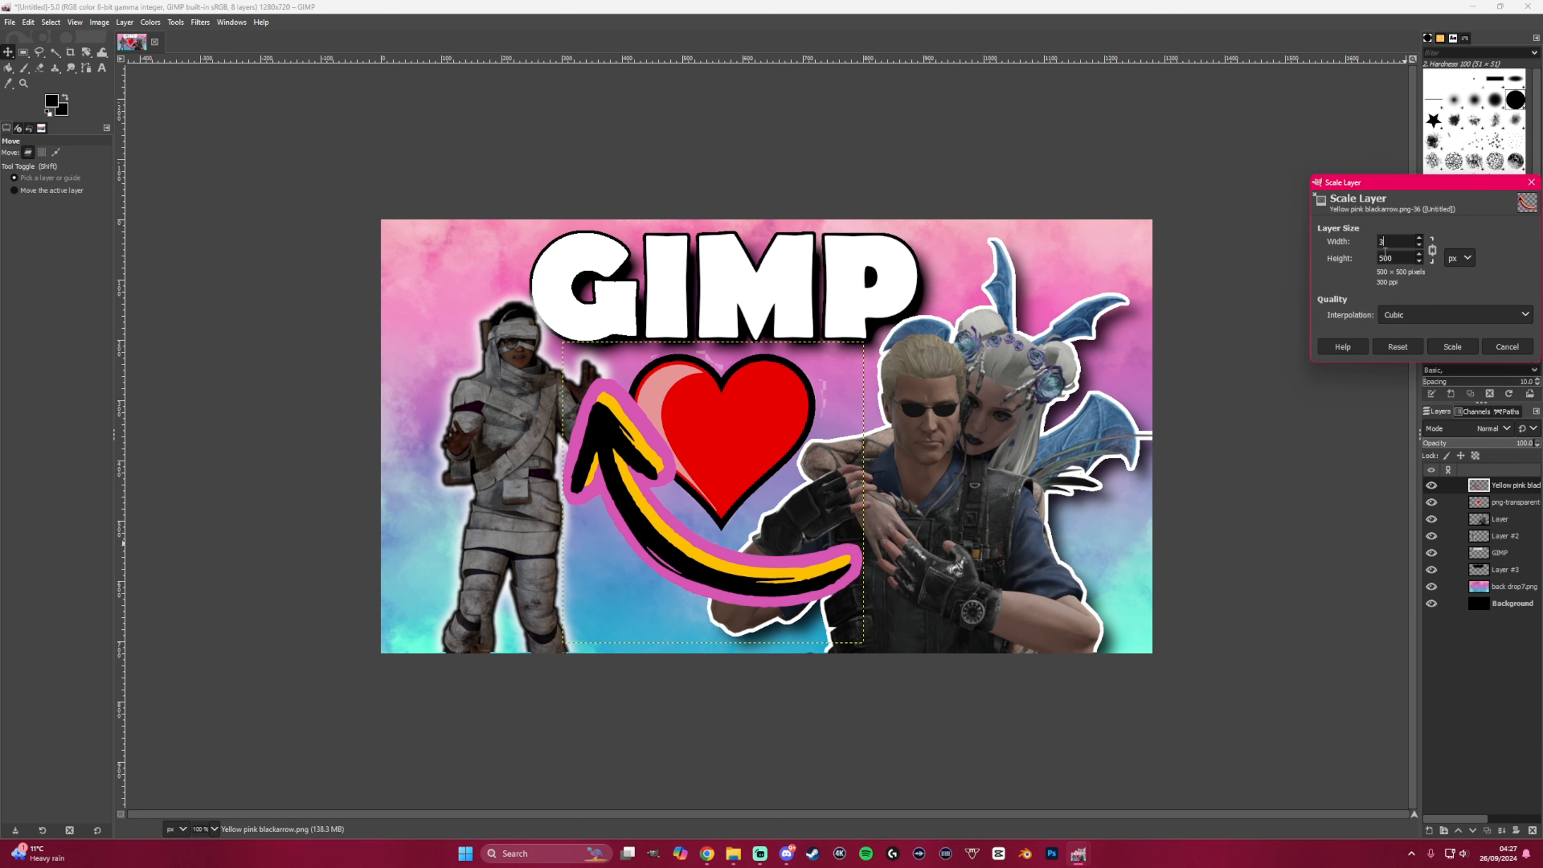
click(1448, 346)
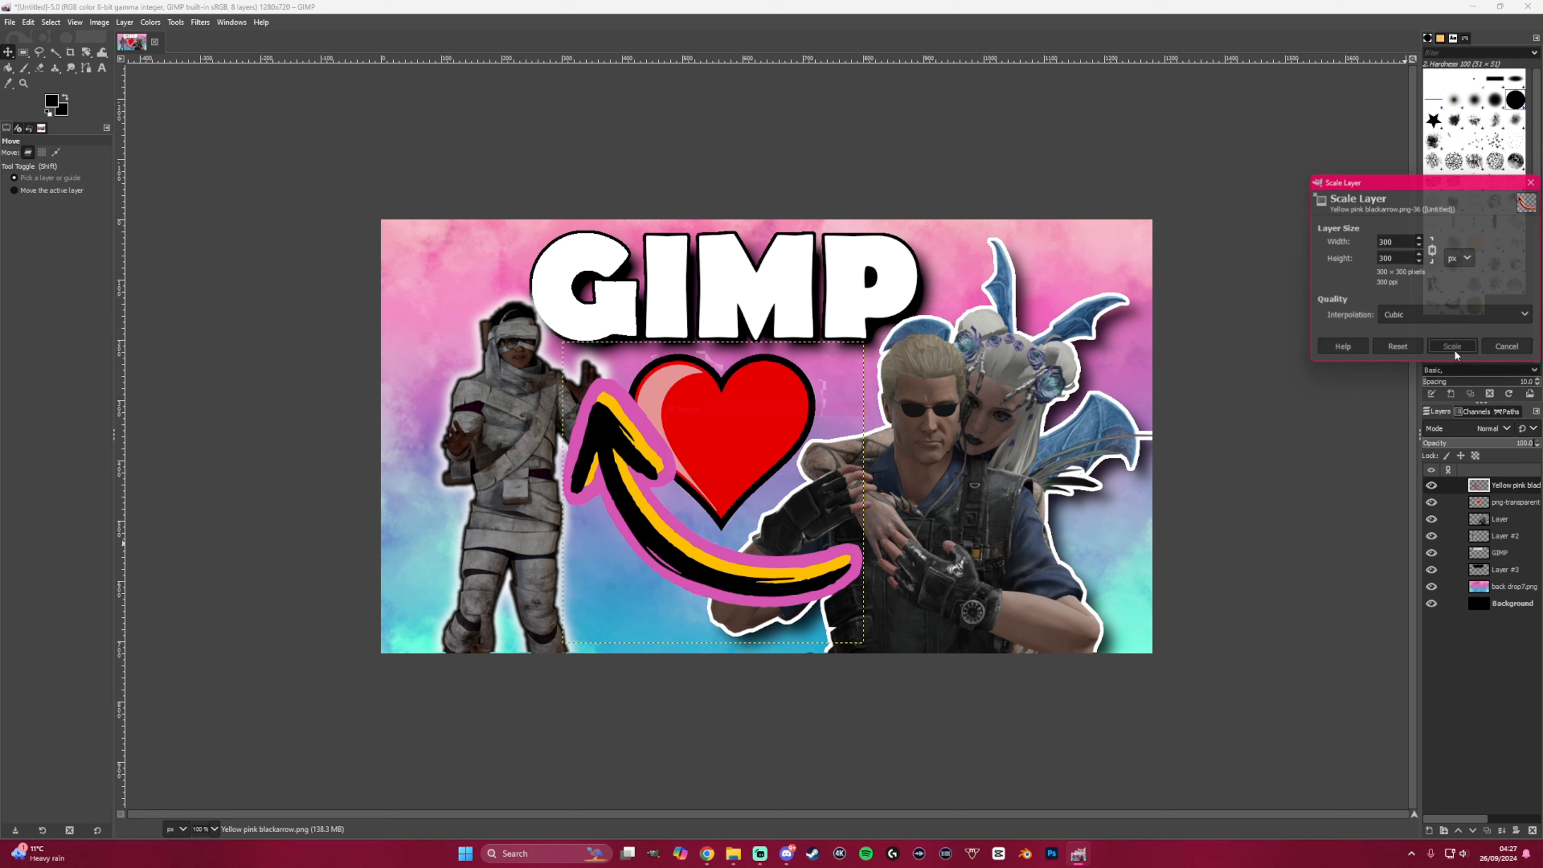
drag(715, 544, 647, 582)
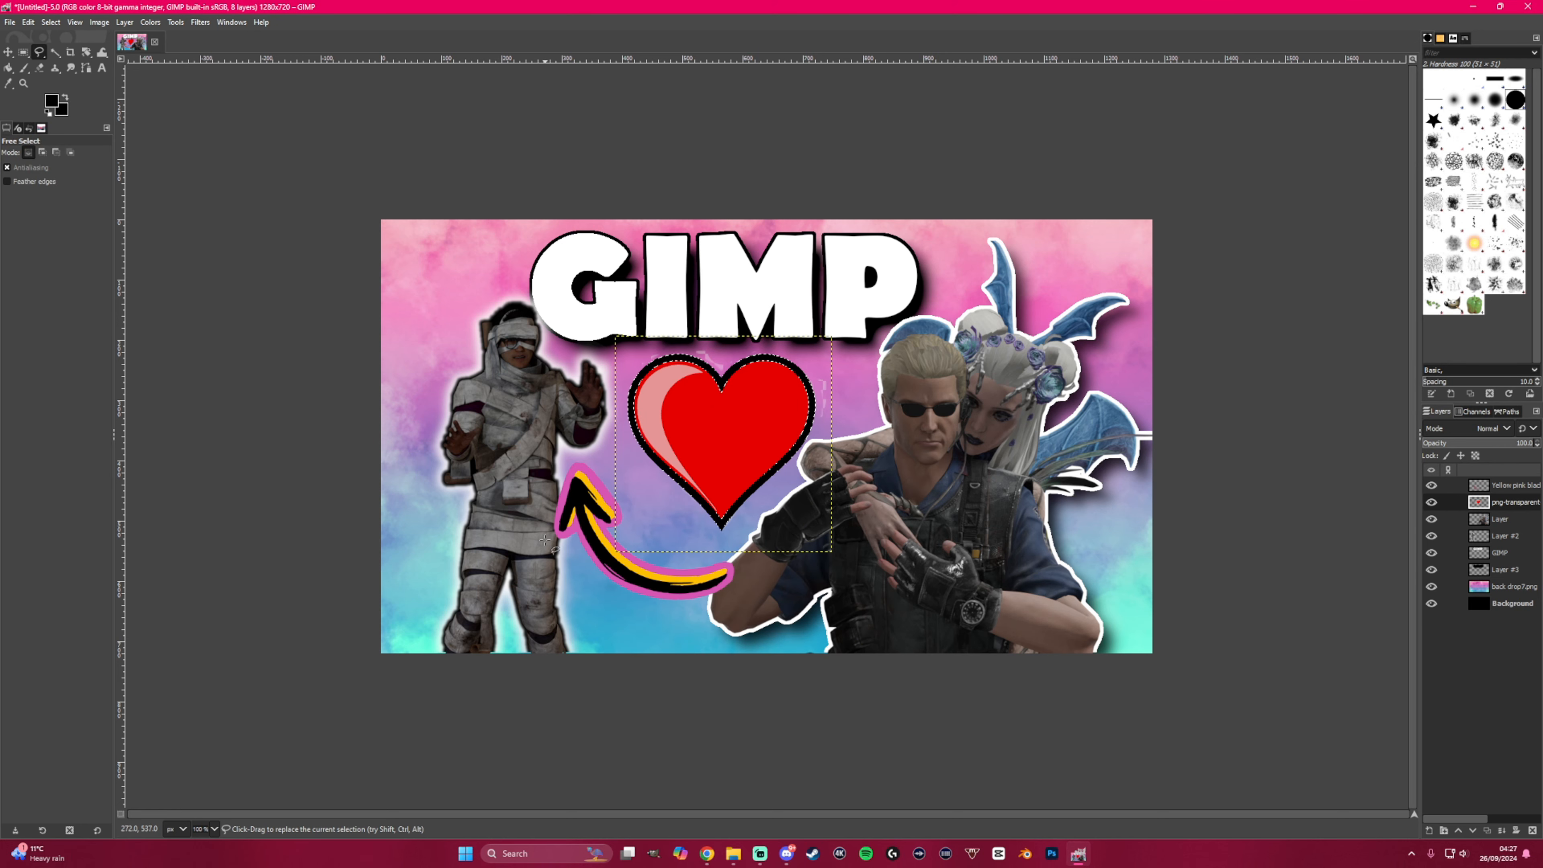
- Draw a freehand selection around the heart on its layer, and shift the heart slightly down and left
mouse_move(598, 446)
mouse_down()
mouse_move(588, 478)
mouse_move(606, 533)
mouse_move(694, 572)
mouse_up()
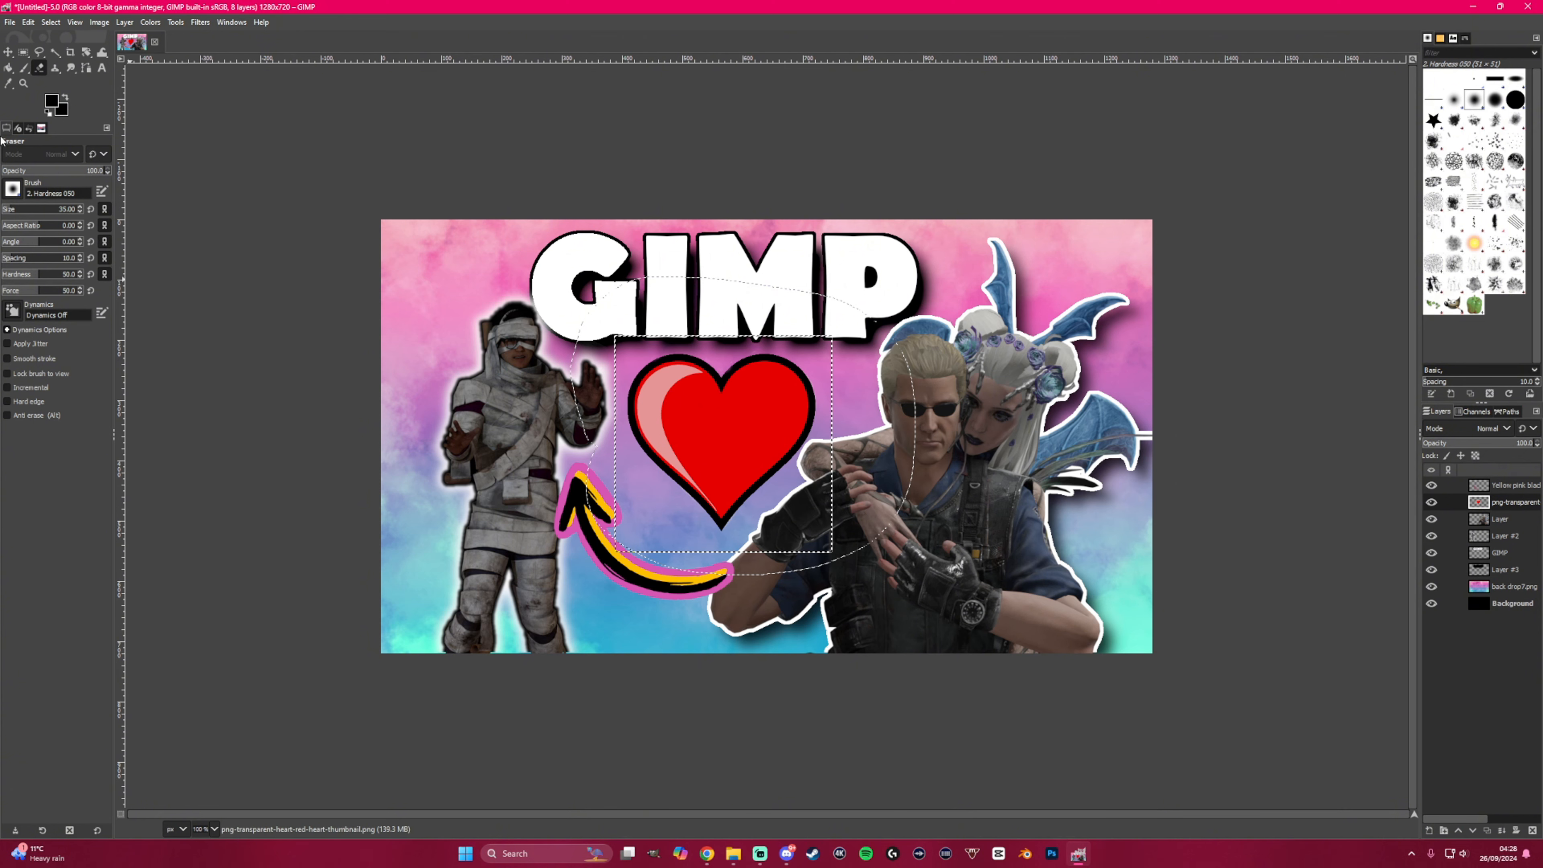
key(m)
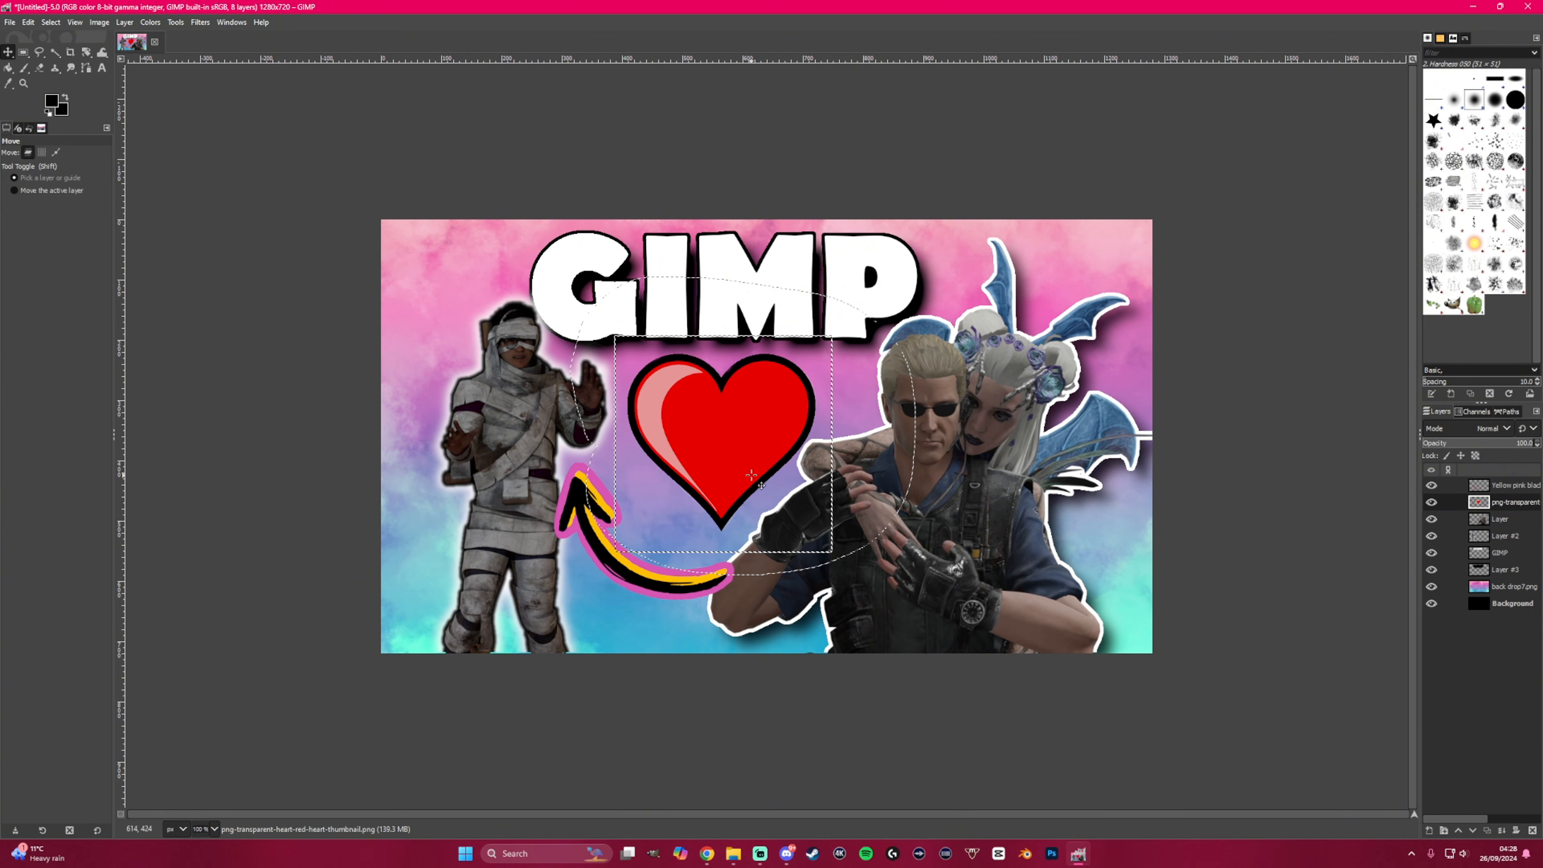
drag(751, 475, 738, 491)
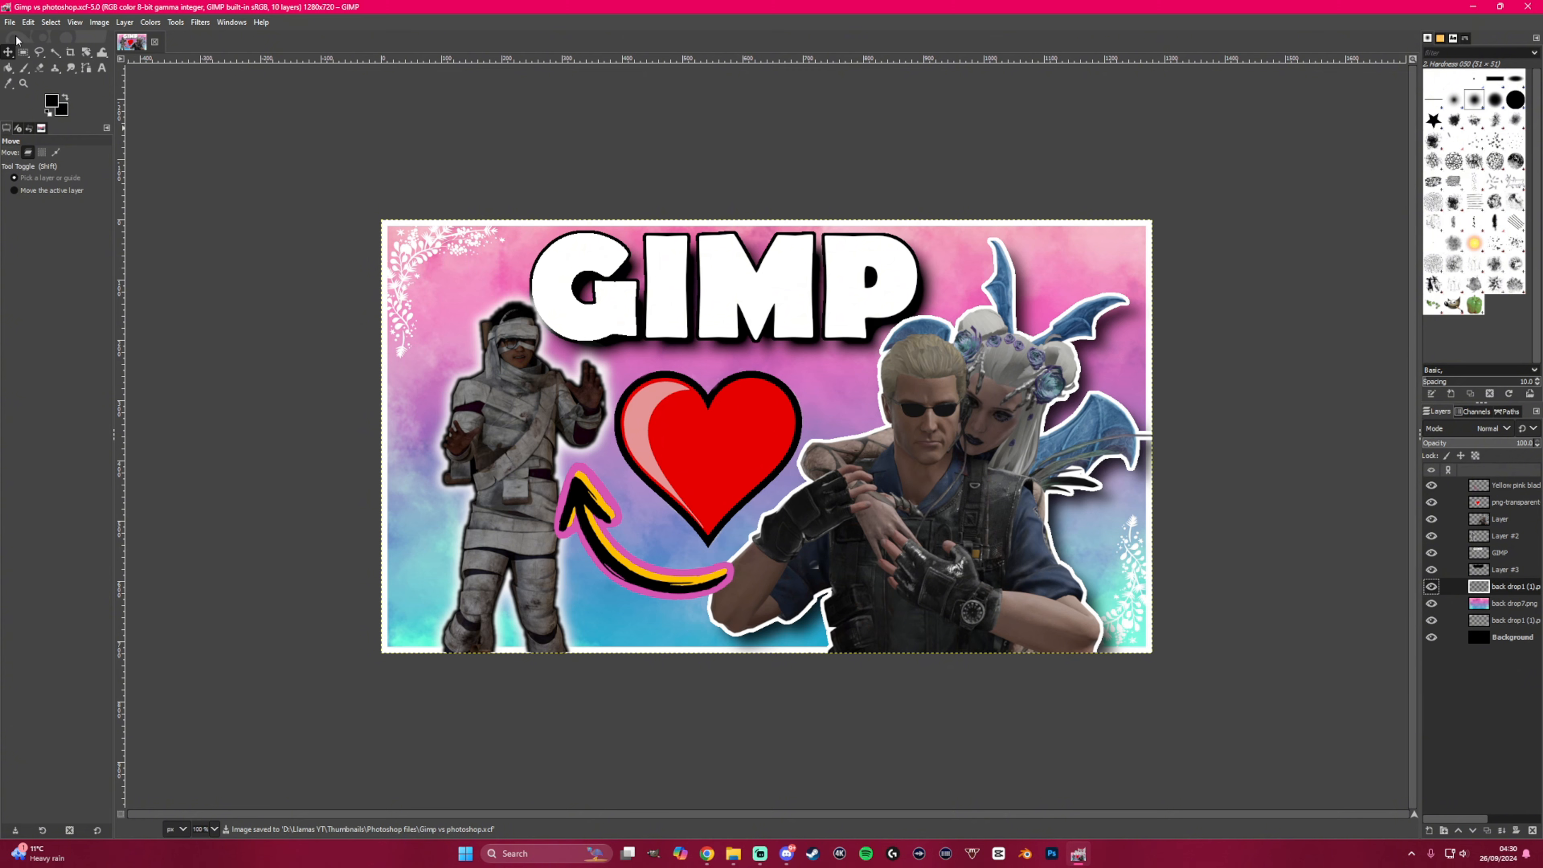
- Start exporting the finished GIMP thumbnail as an image and browse for the destination folder
click(9, 23)
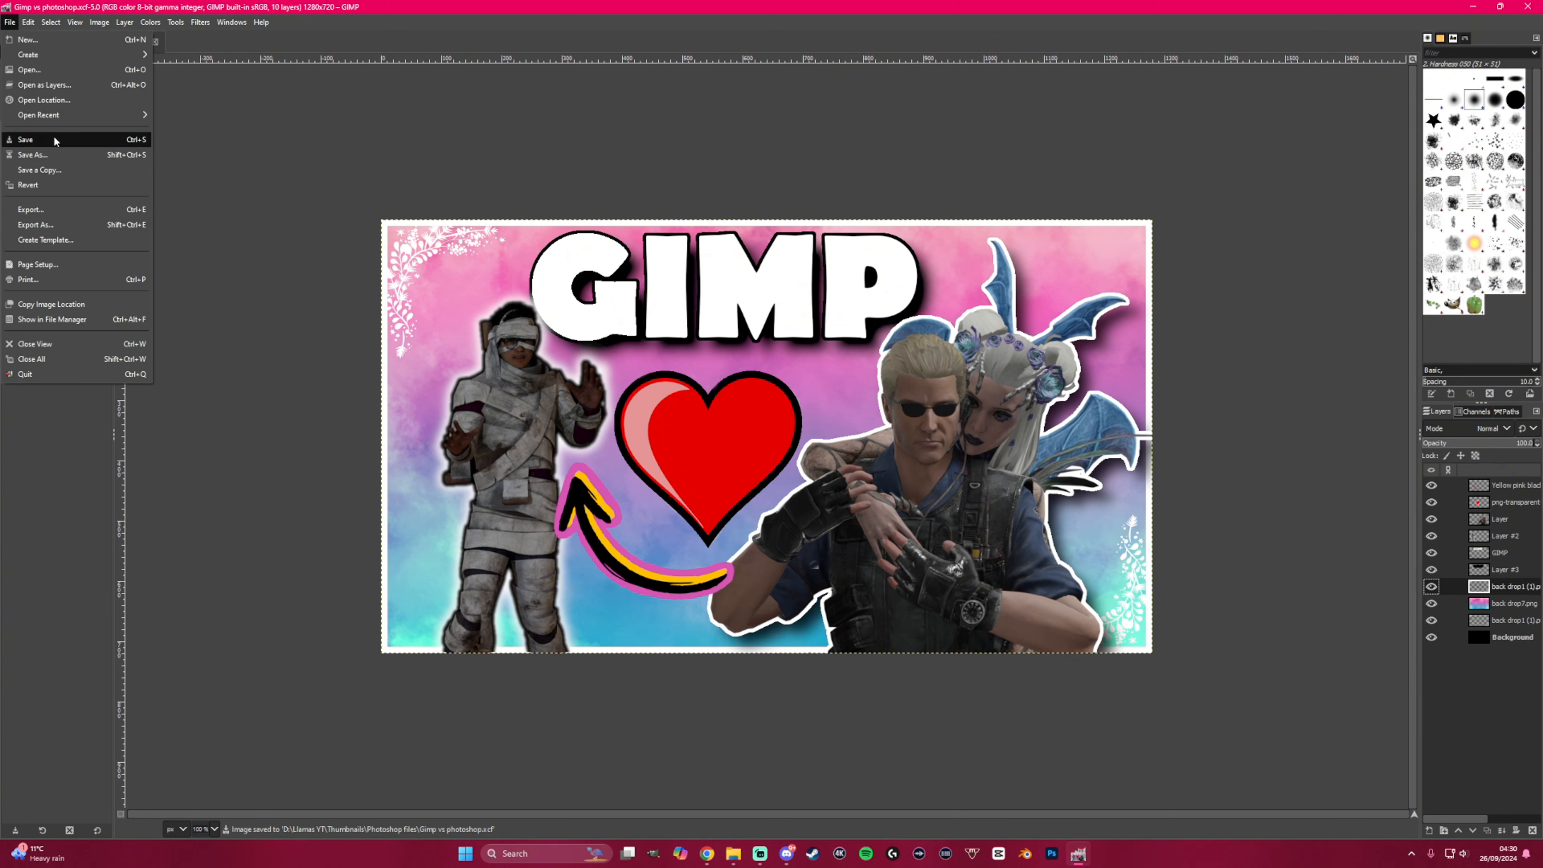
click(49, 225)
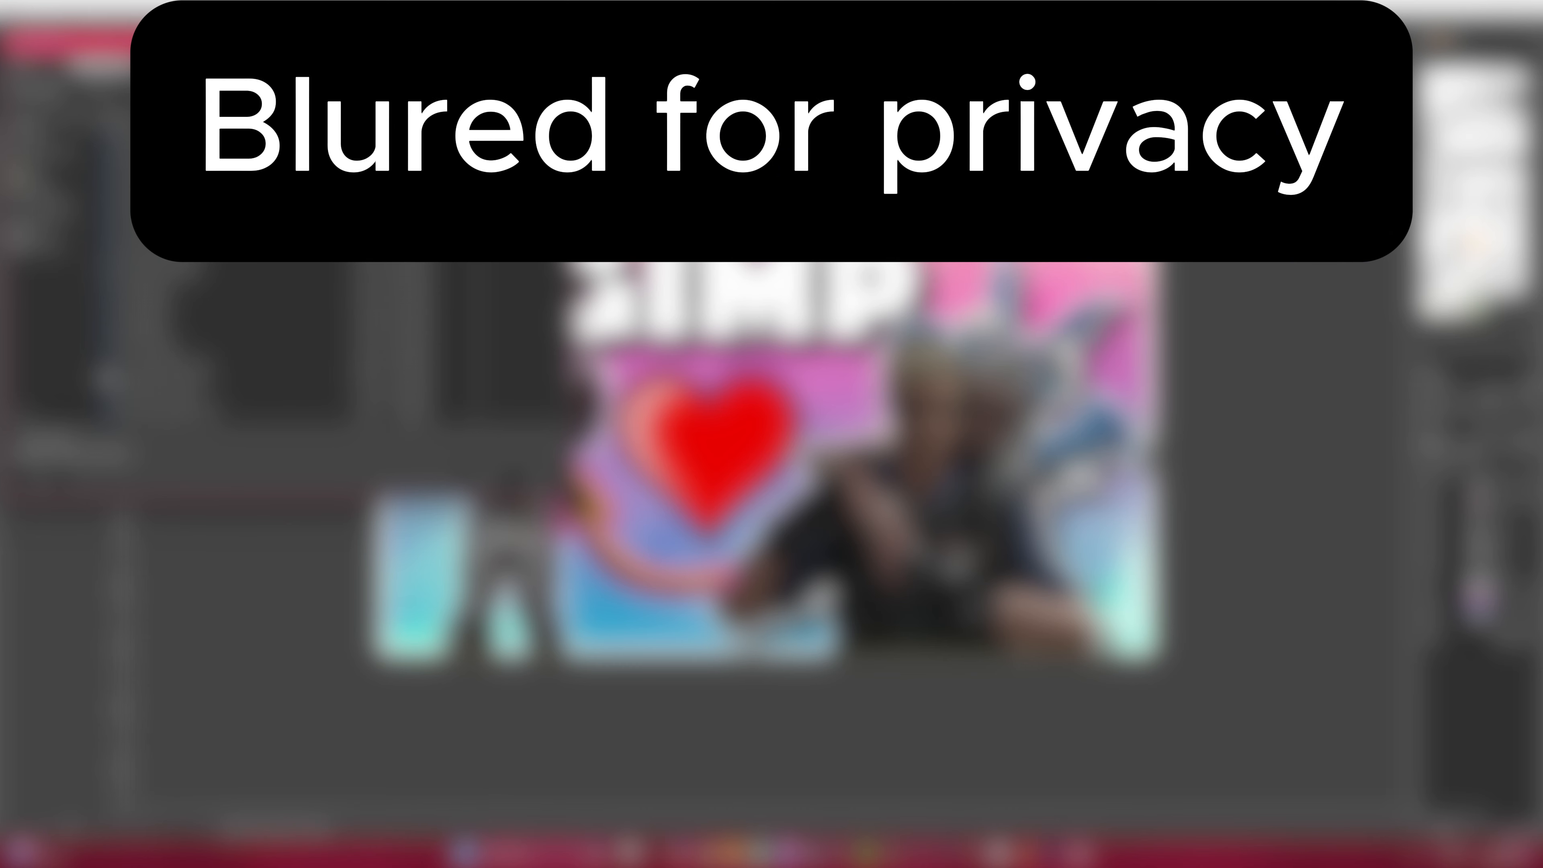
scroll(273, 292, up, 3)
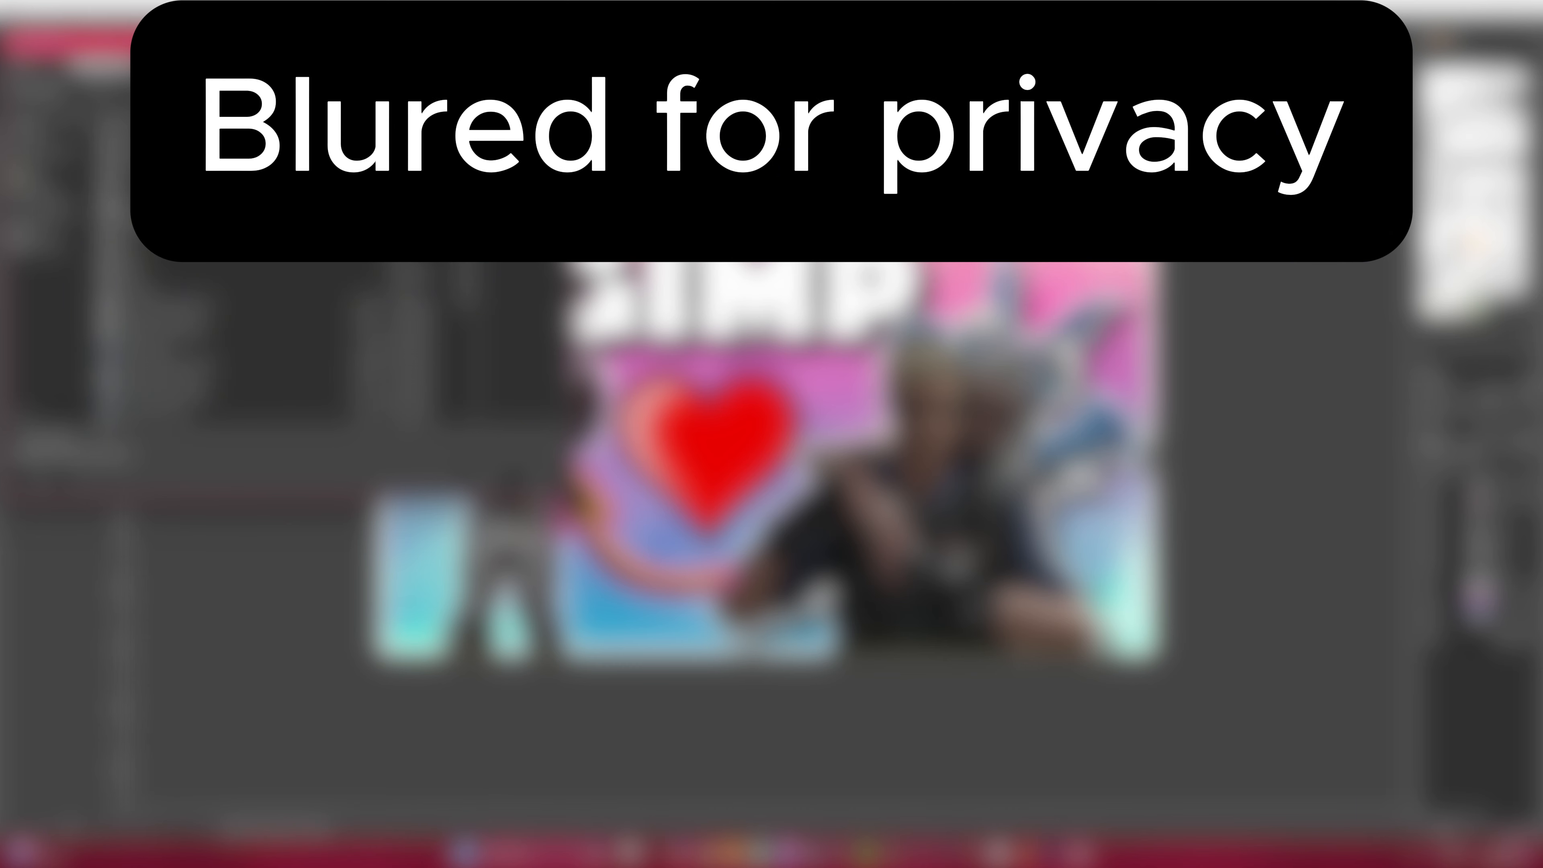